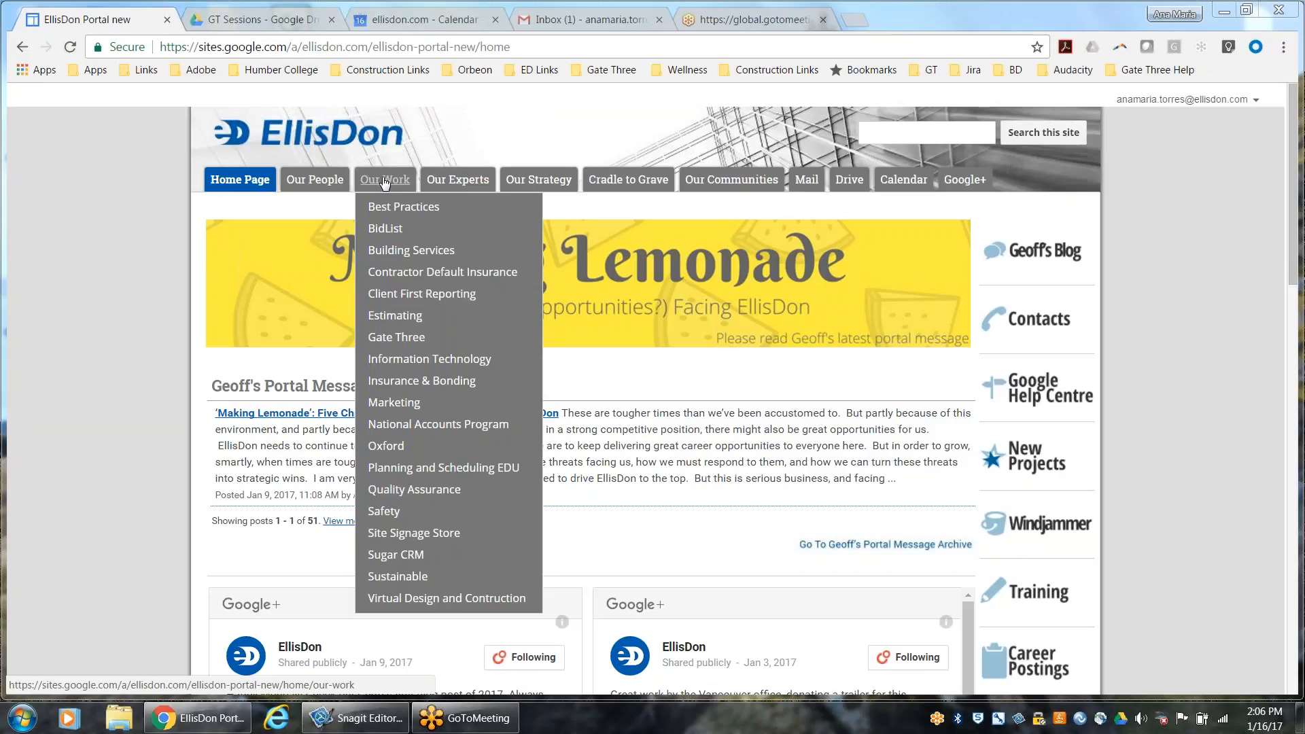
Open Gate Three from the EllisDon portal's Our Work list, and load build.gatethree.ca in a new browser tab as well
left_click(396, 340)
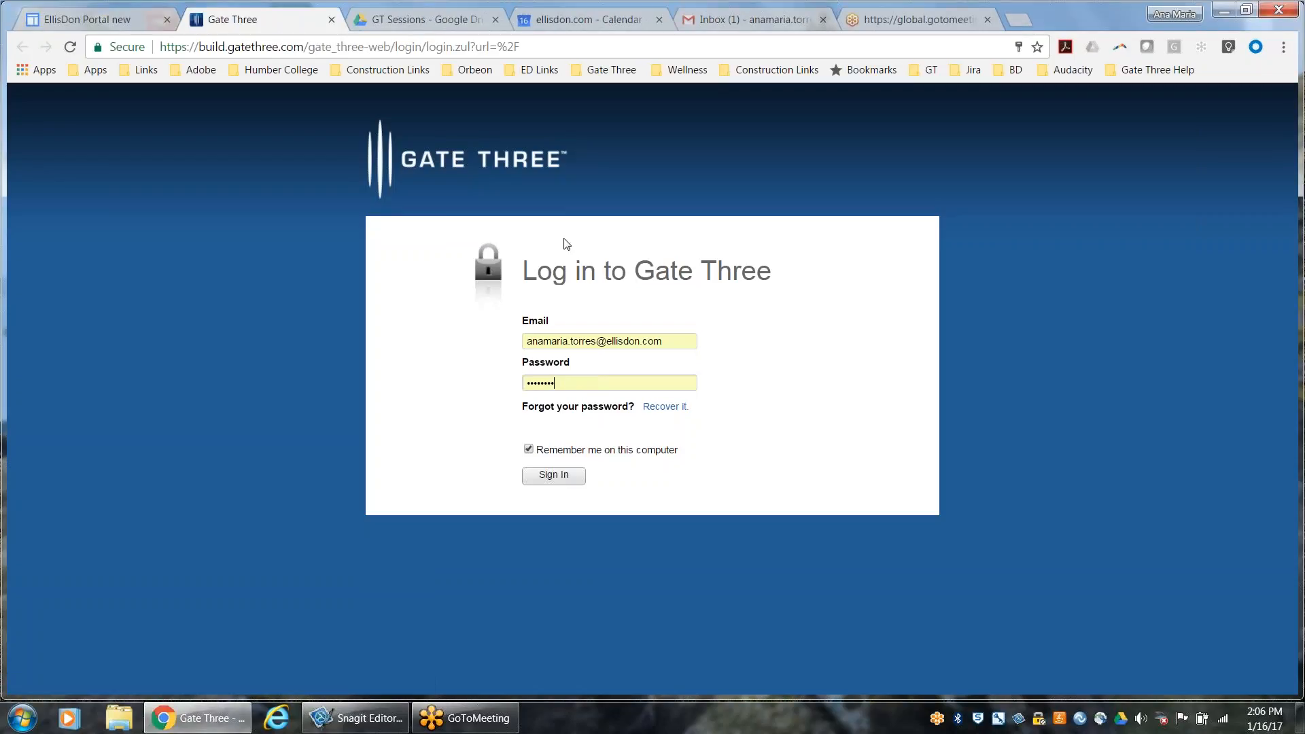
left_click(1020, 25)
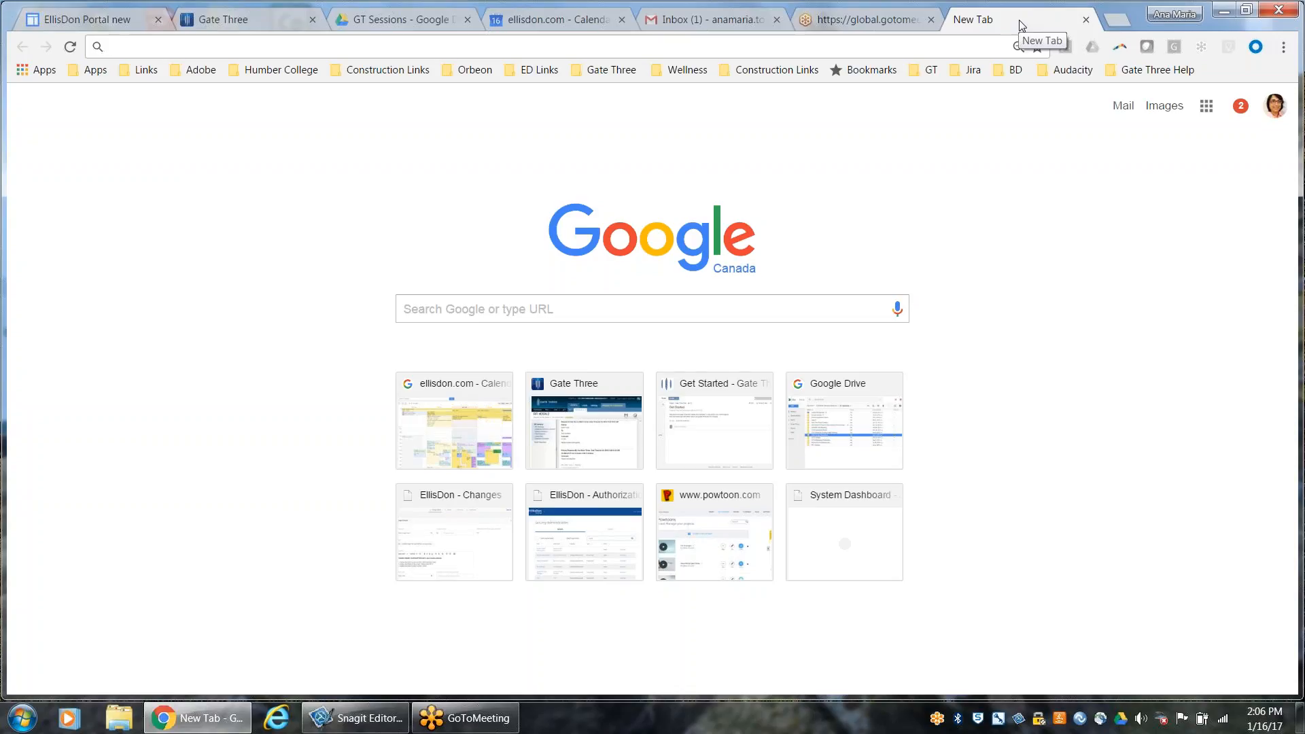
type("build.gatethree.ca")
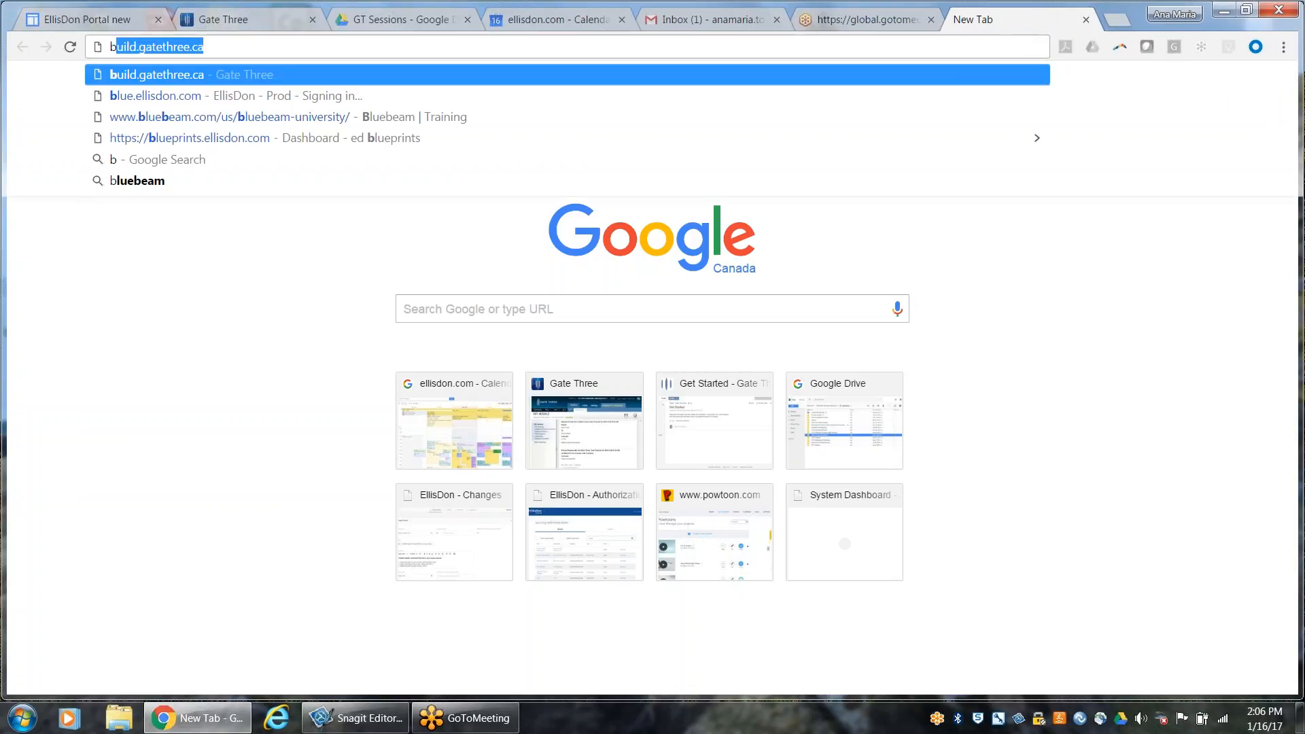
key("Return")
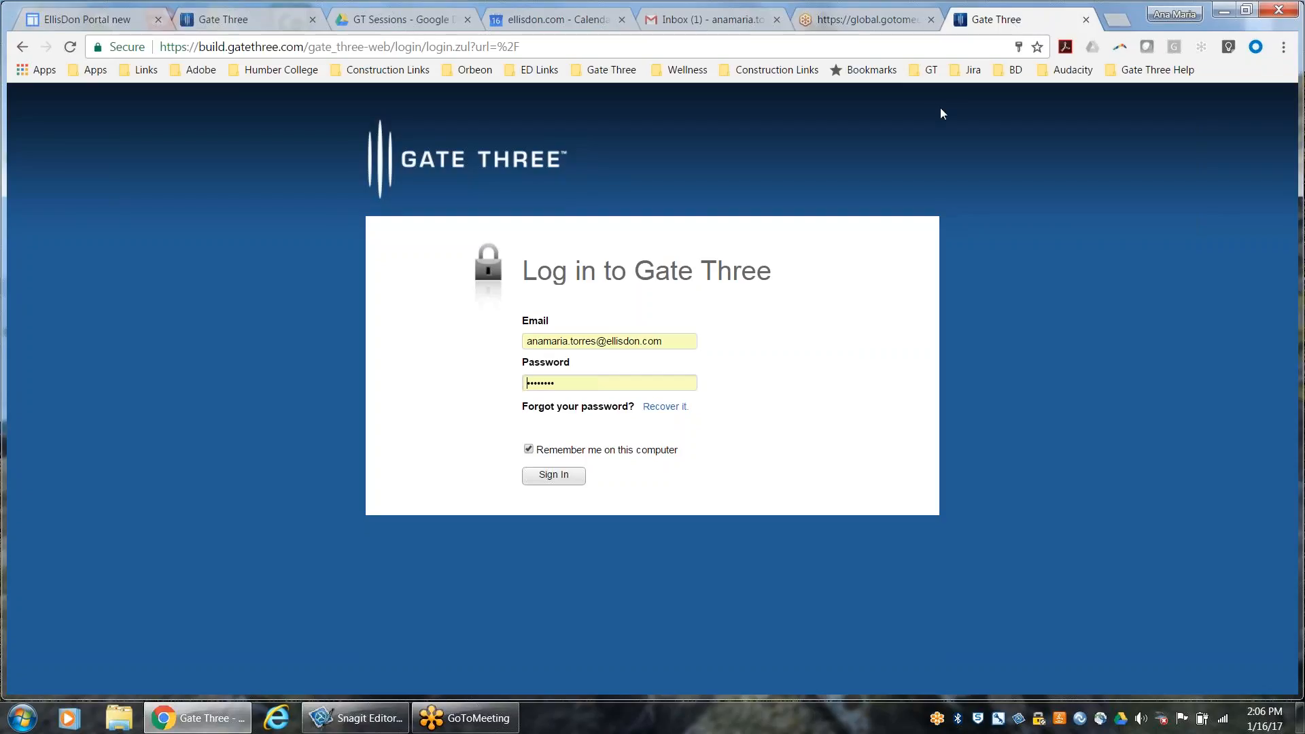
Return to the first Gate Three login page, fill in the password saved for the account's e-mail, and sign in
left_click(265, 22)
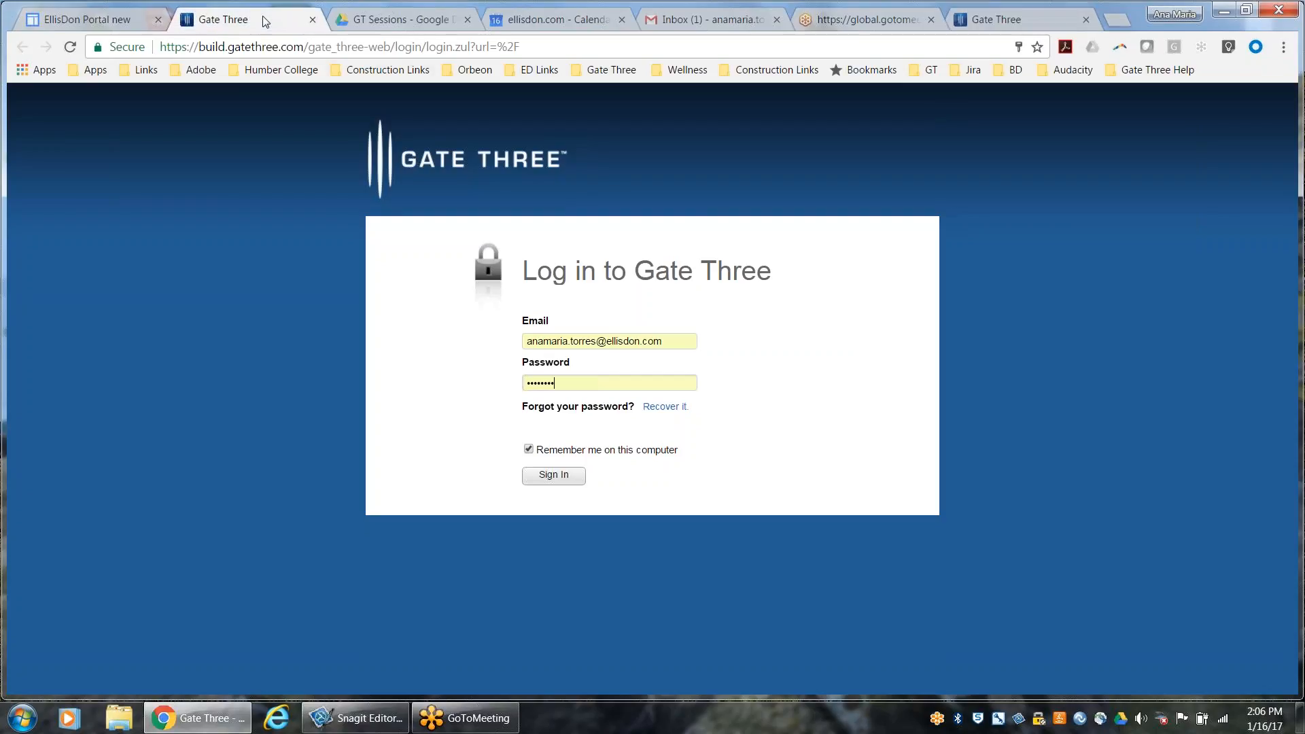
left_click(572, 384)
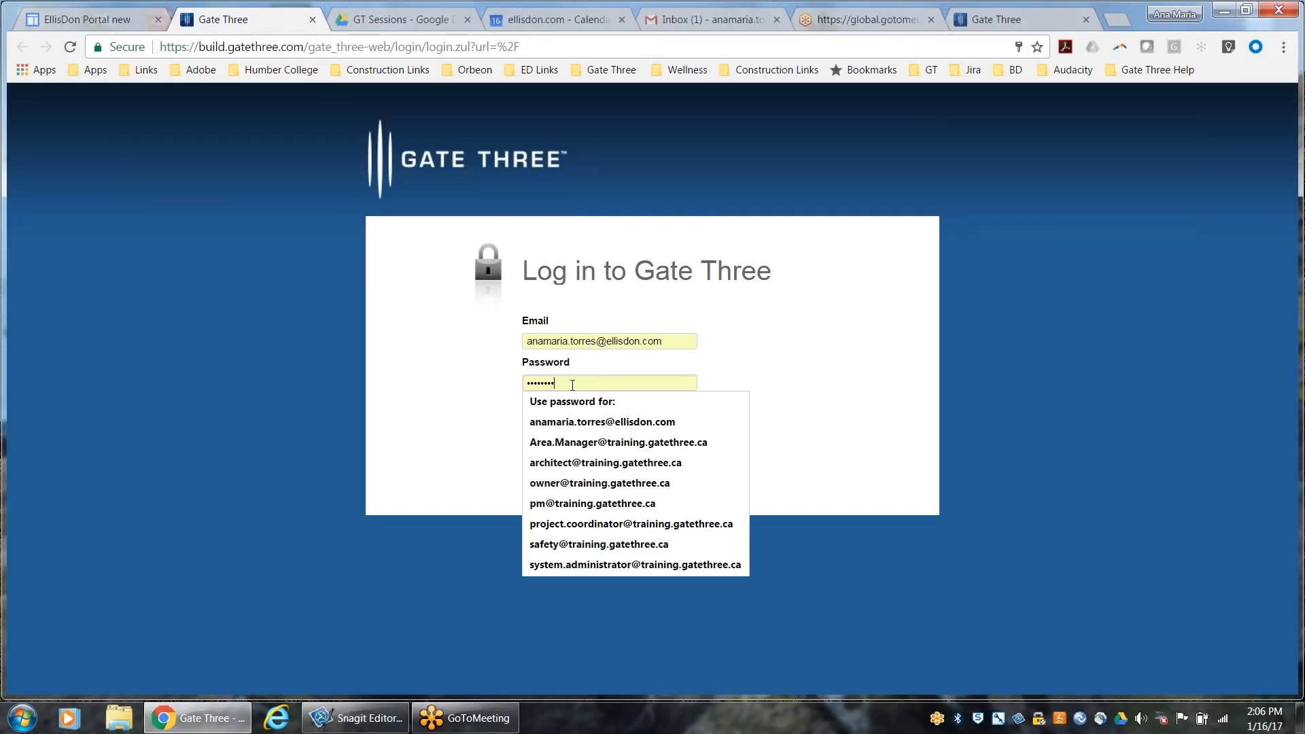
left_click(572, 423)
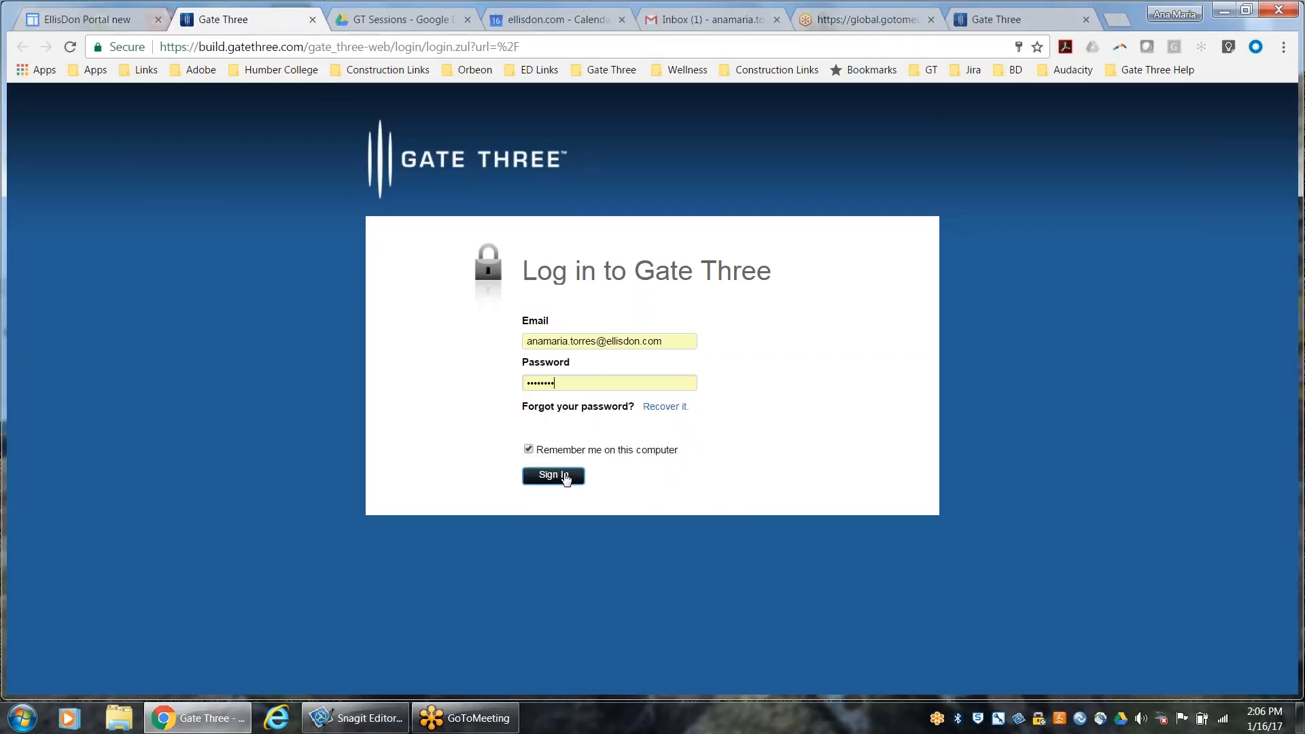
left_click(567, 476)
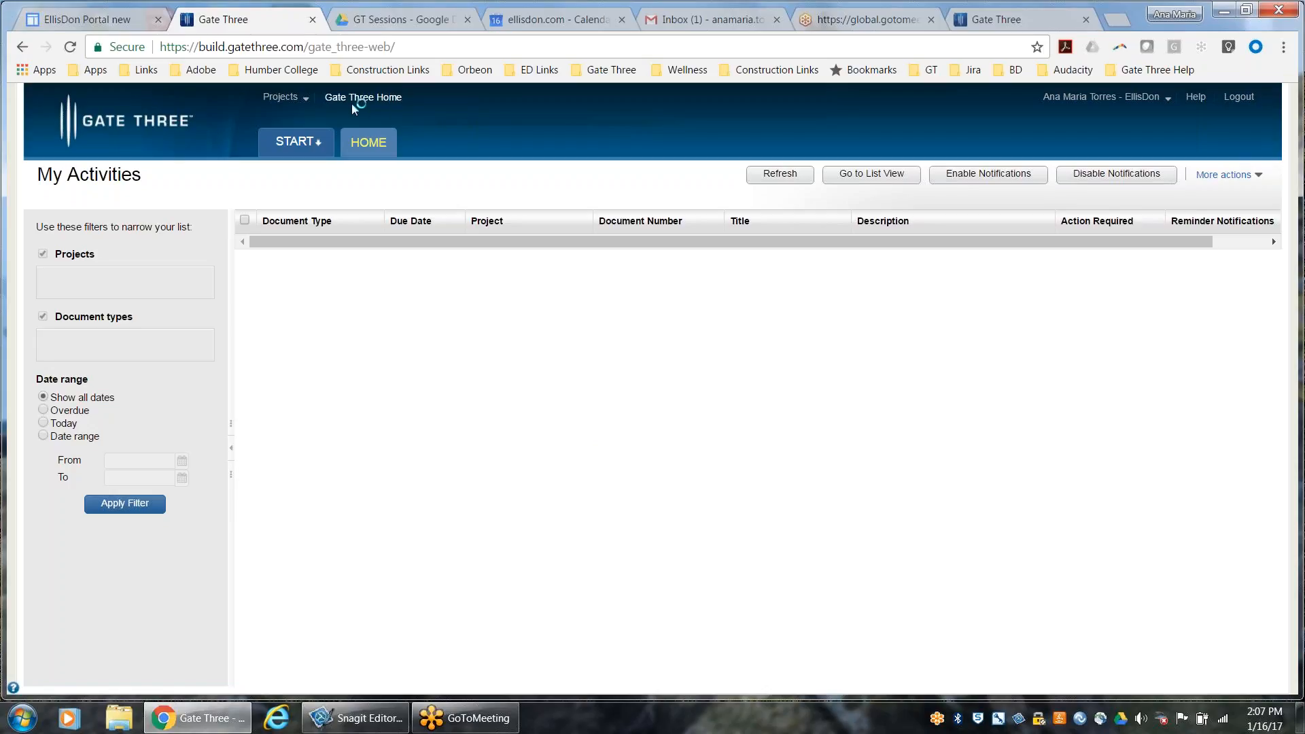
Switch the account to the Training company and select the project CM 70001 Galleria Mall -West Expansion
left_click(306, 99)
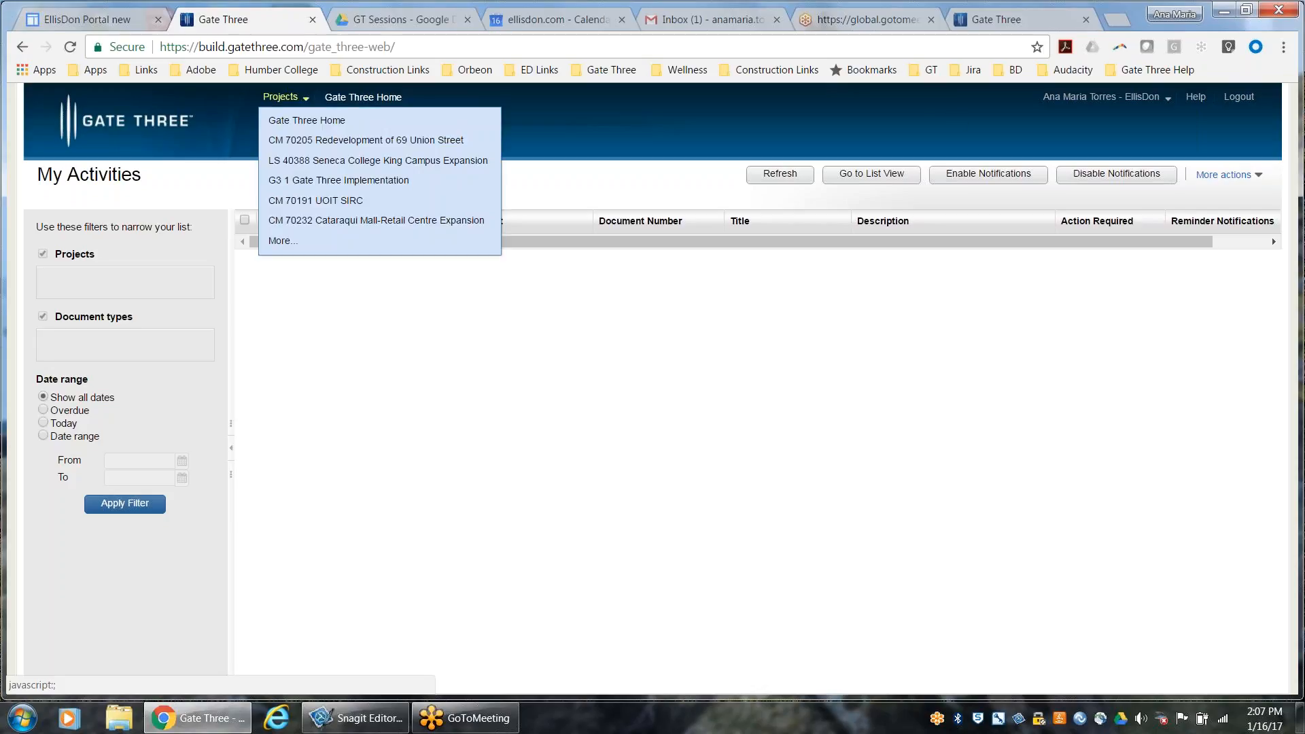
left_click(1072, 102)
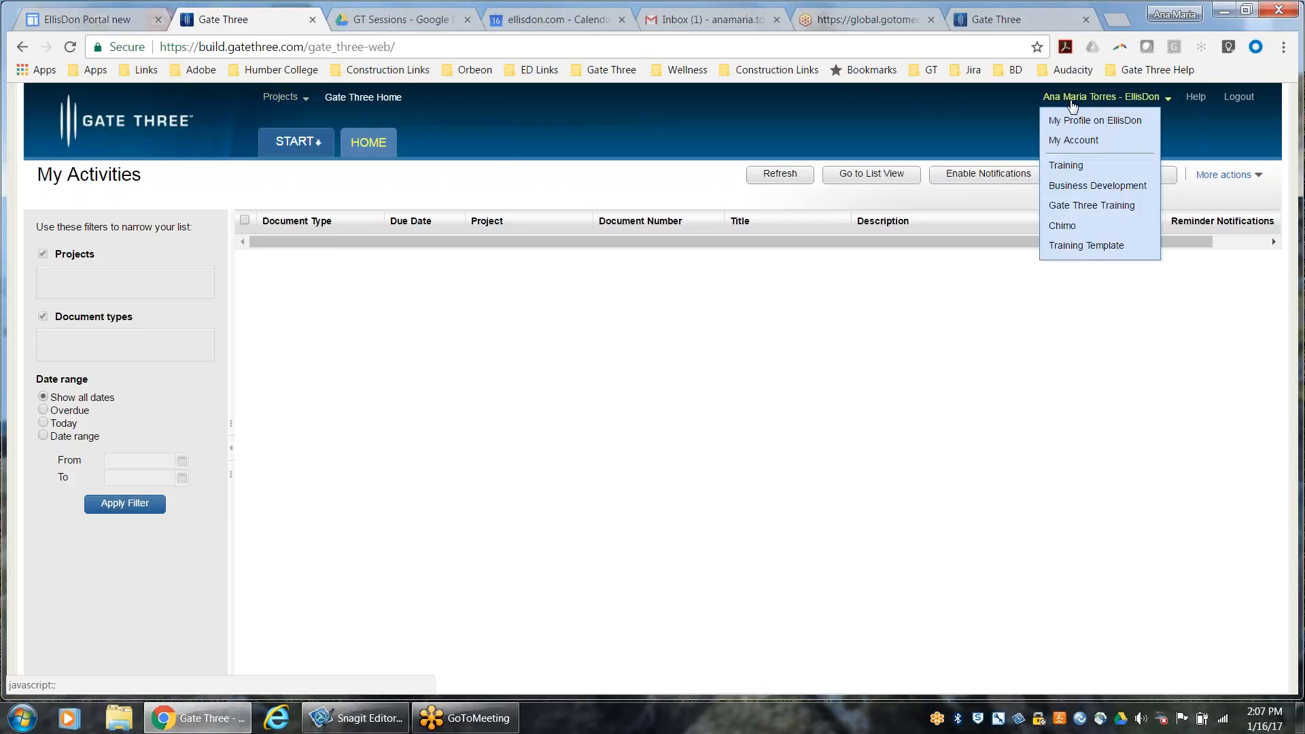
left_click(899, 173)
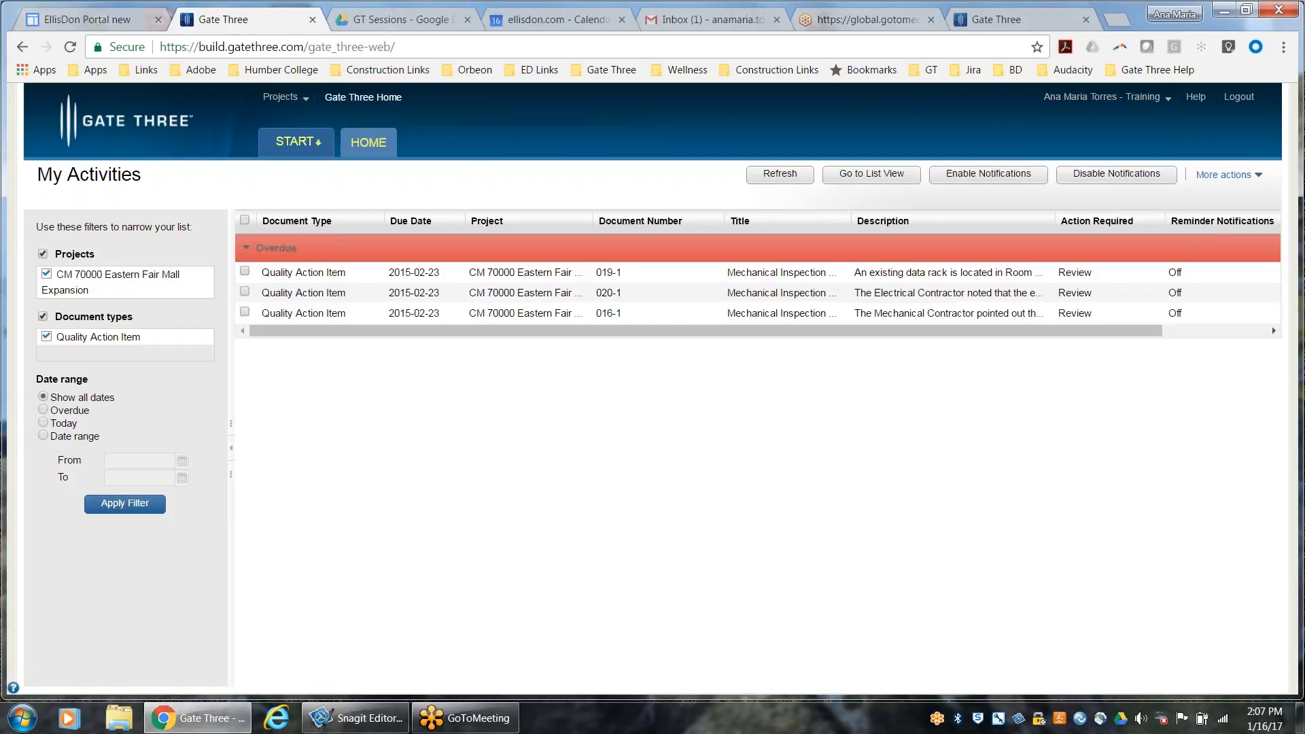
left_click(303, 100)
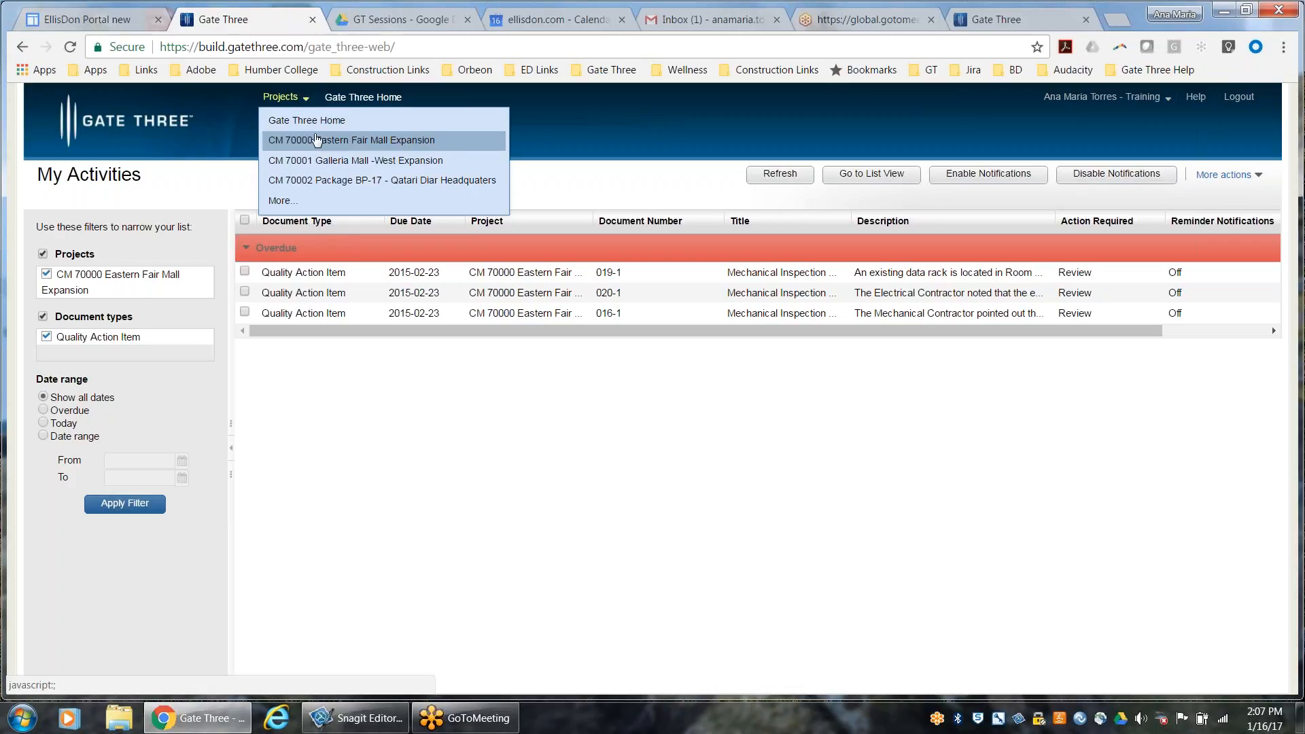
left_click(318, 161)
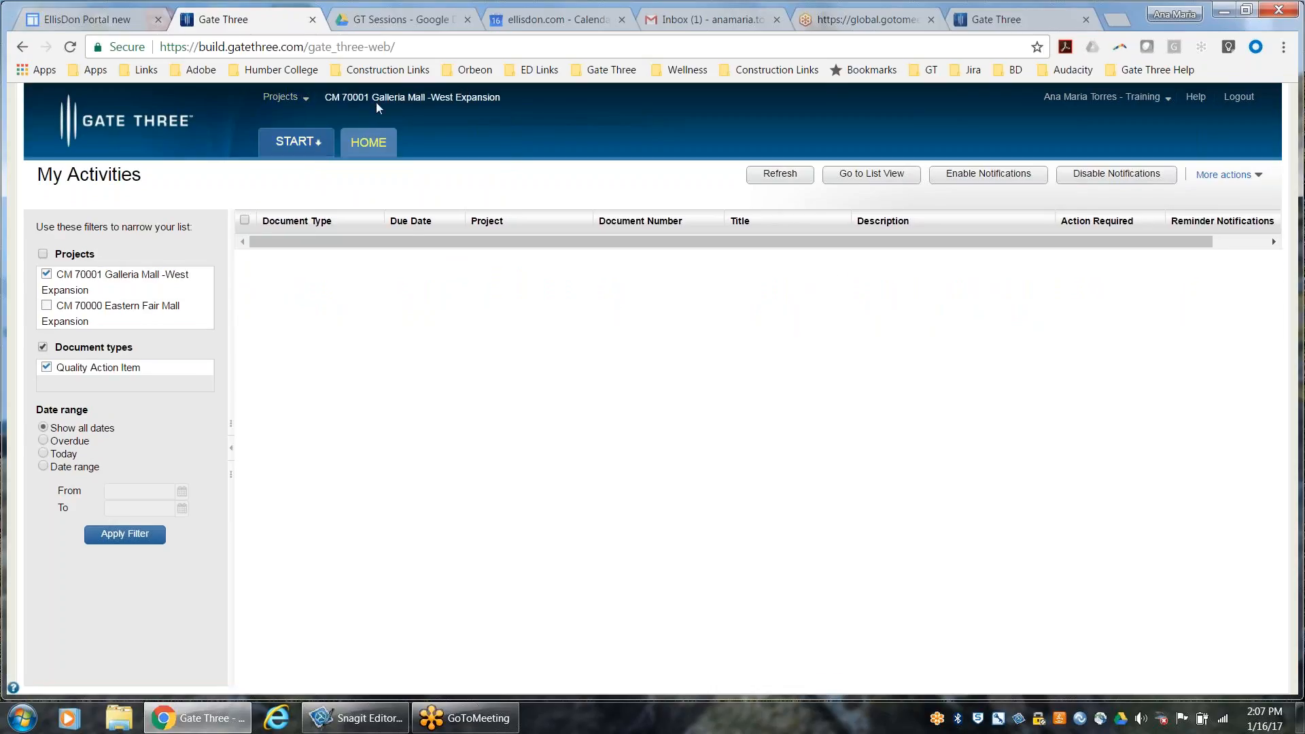
Open the administration settings in the Galleria Mall -West Expansion context and view its Time Cards module settings
left_click(315, 149)
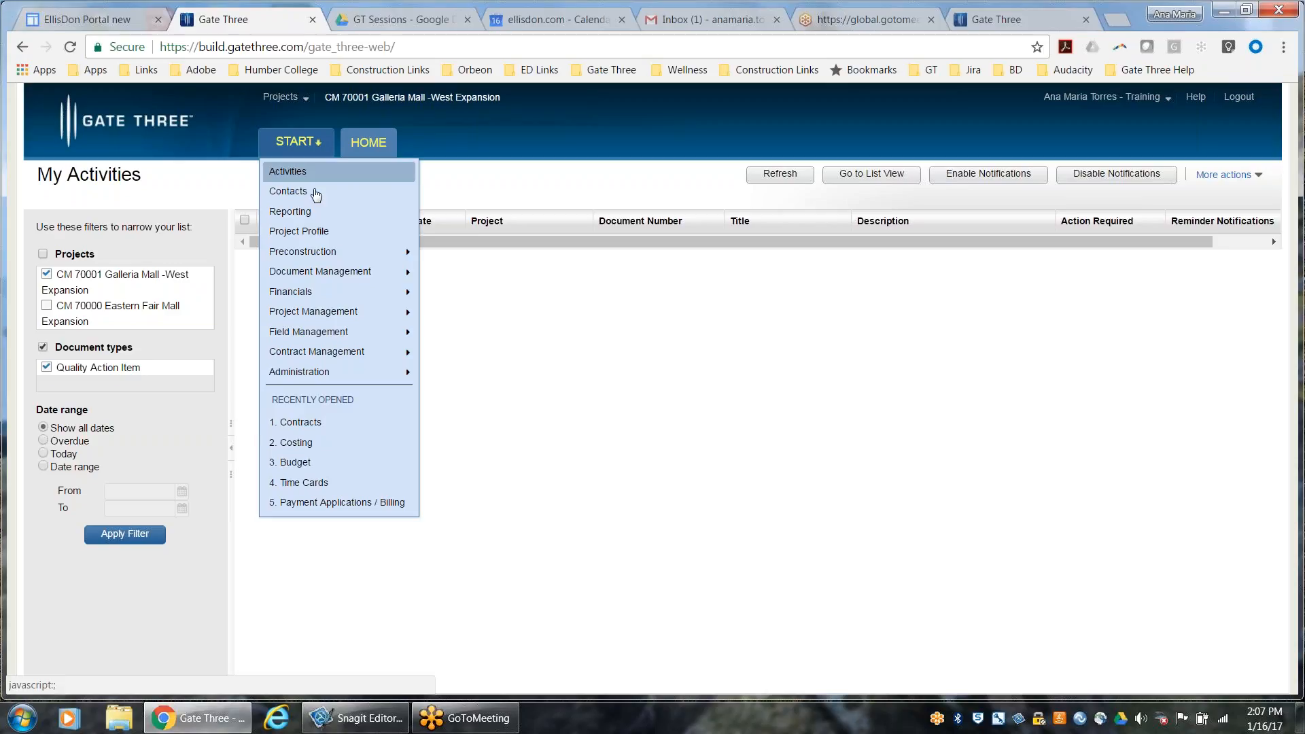
mouse_move(340, 376)
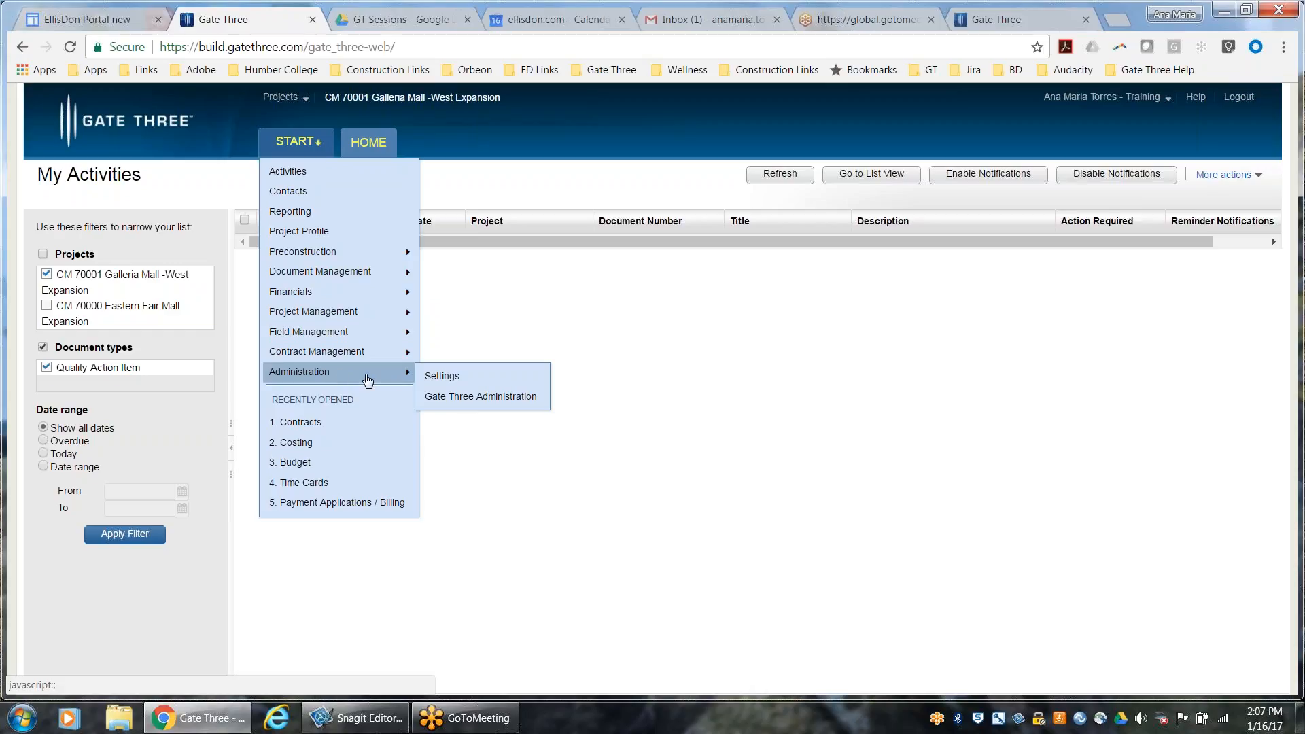
left_click(474, 384)
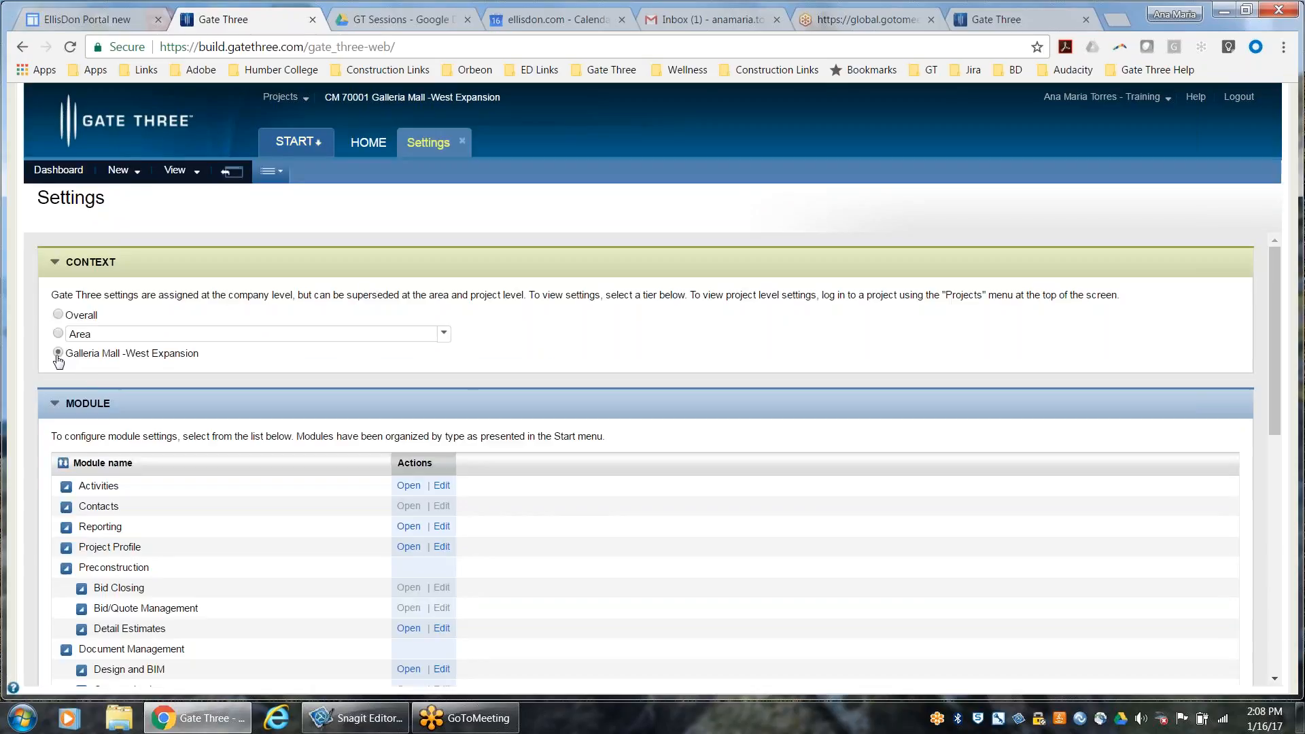
left_click(57, 355)
scroll(361, 399, "down", 8)
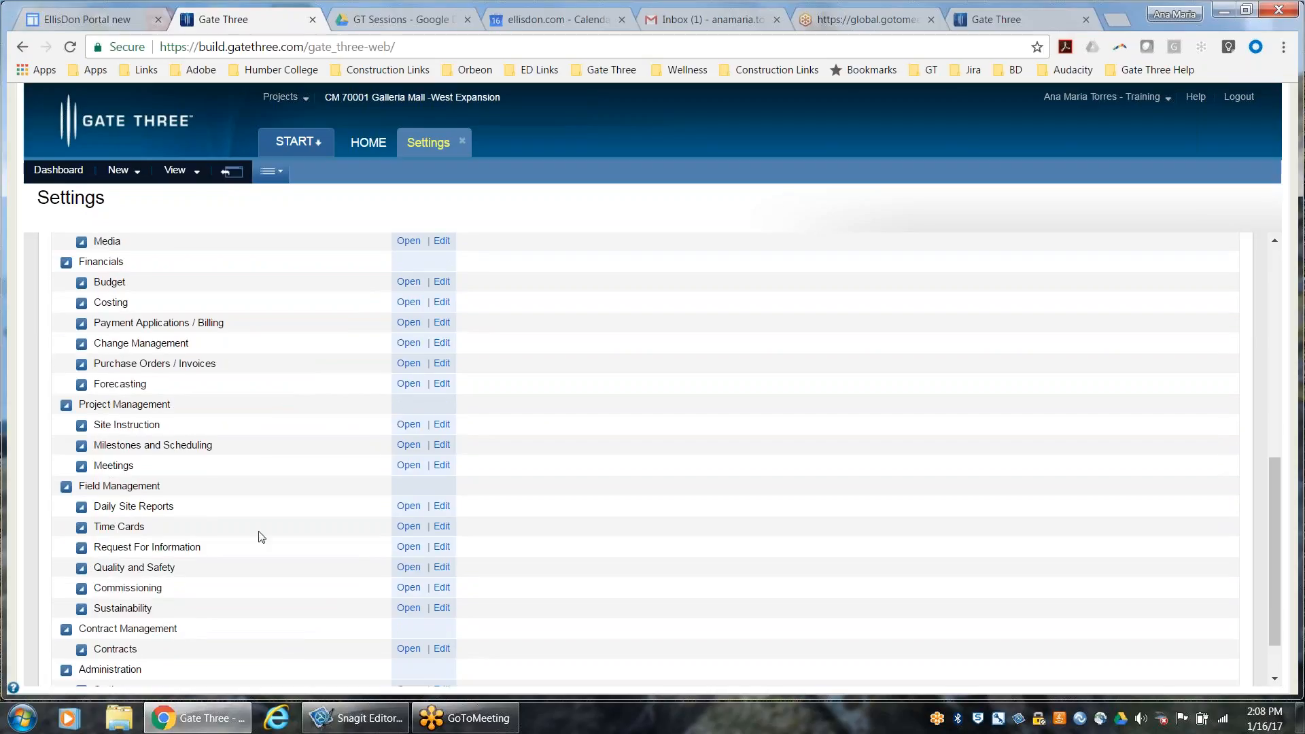
left_click(410, 528)
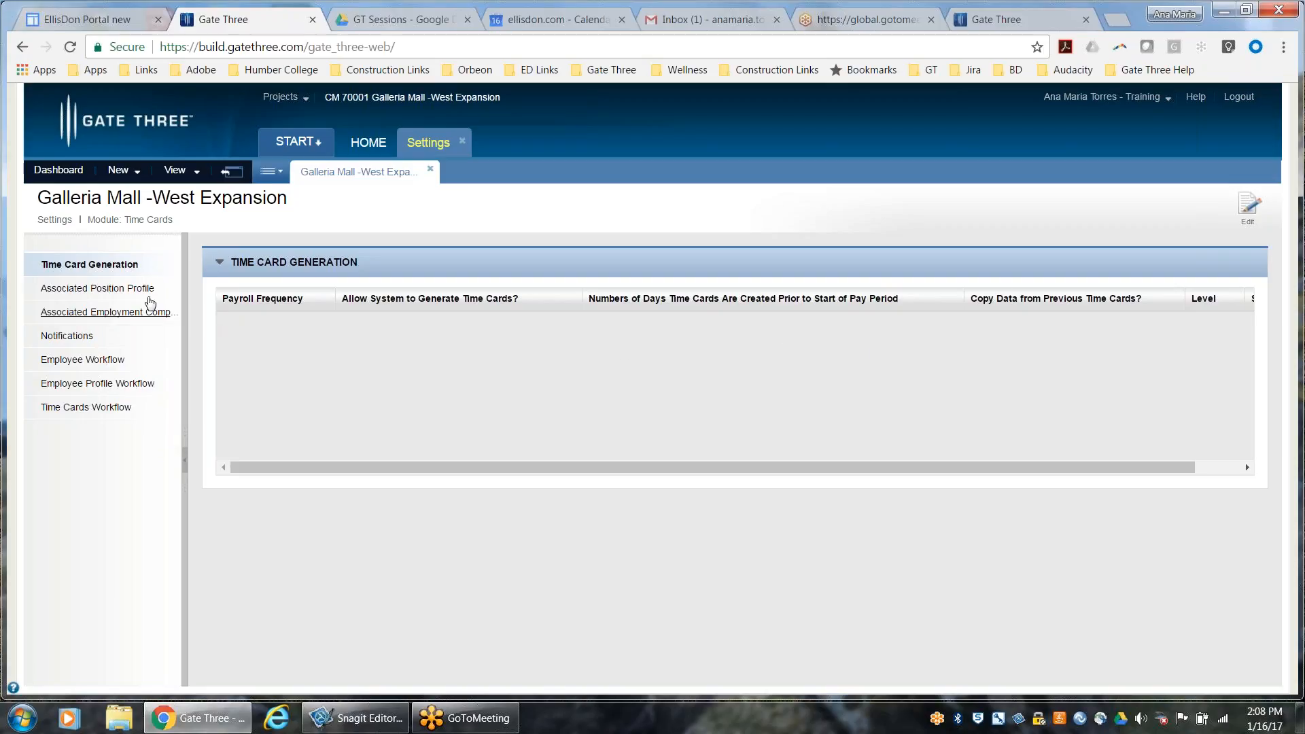
Edit the Time Cards settings to associate the position profiles DRY, PM, QATLAB, TORCA1 and TORLAB with the project
left_click(149, 301)
left_click(120, 294)
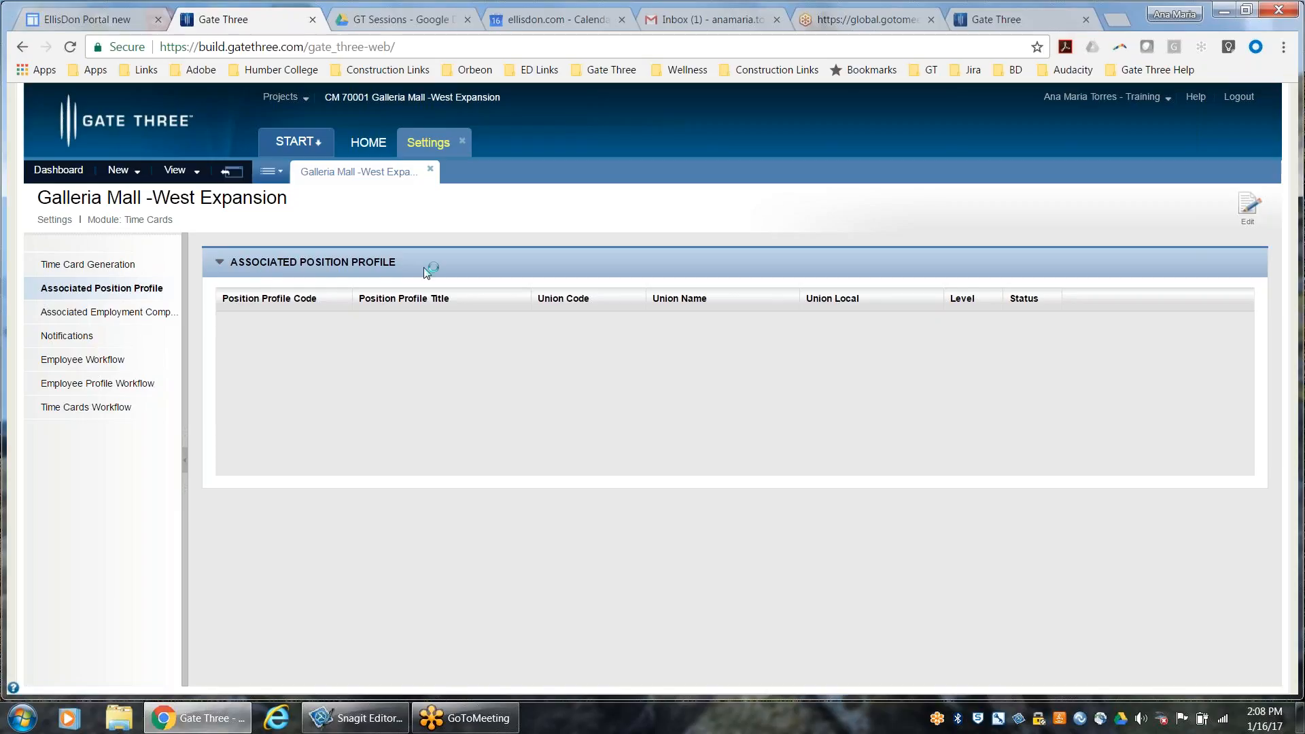
left_click(1253, 207)
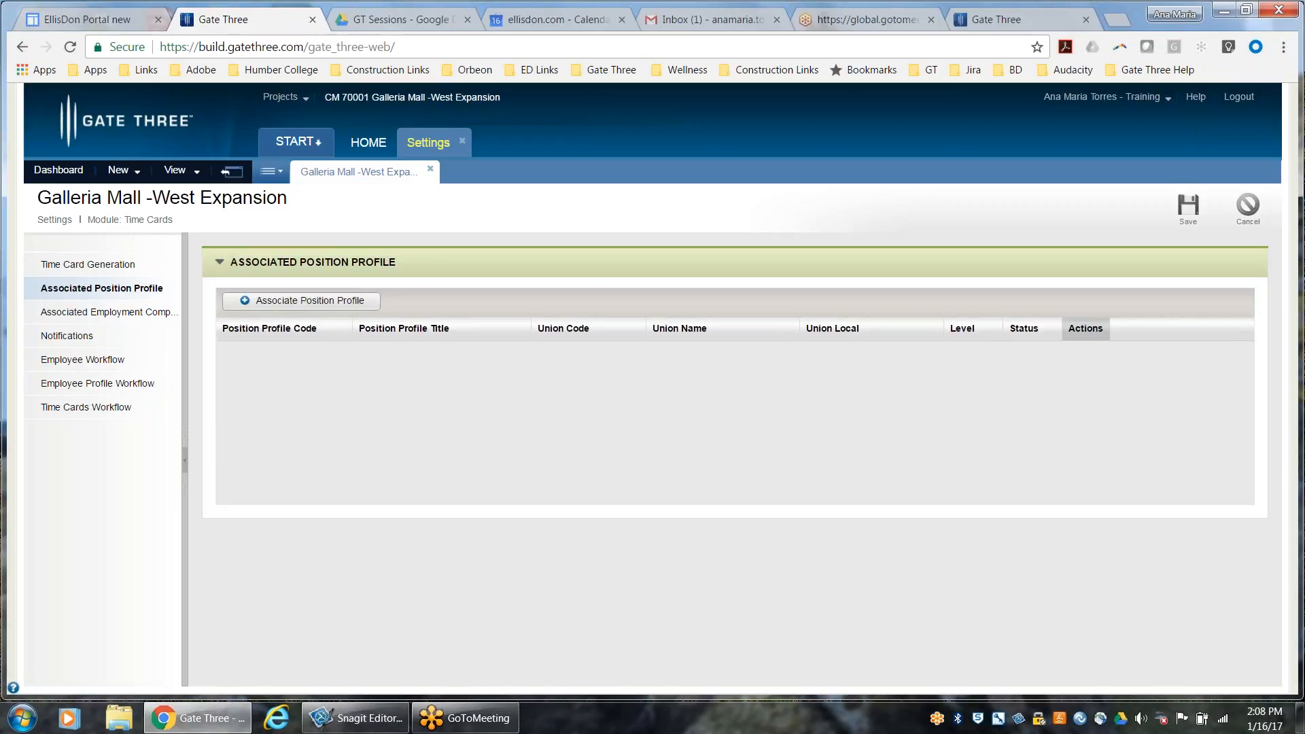
left_click(349, 300)
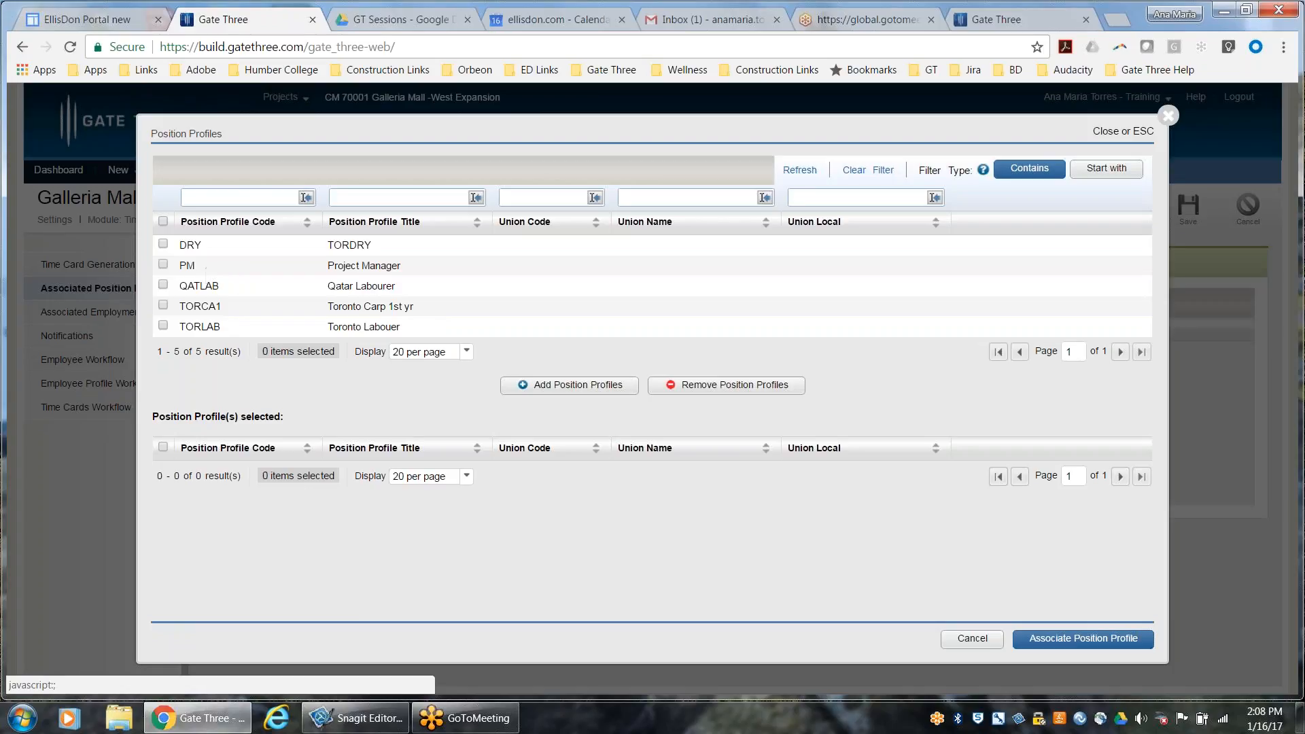
left_click(163, 222)
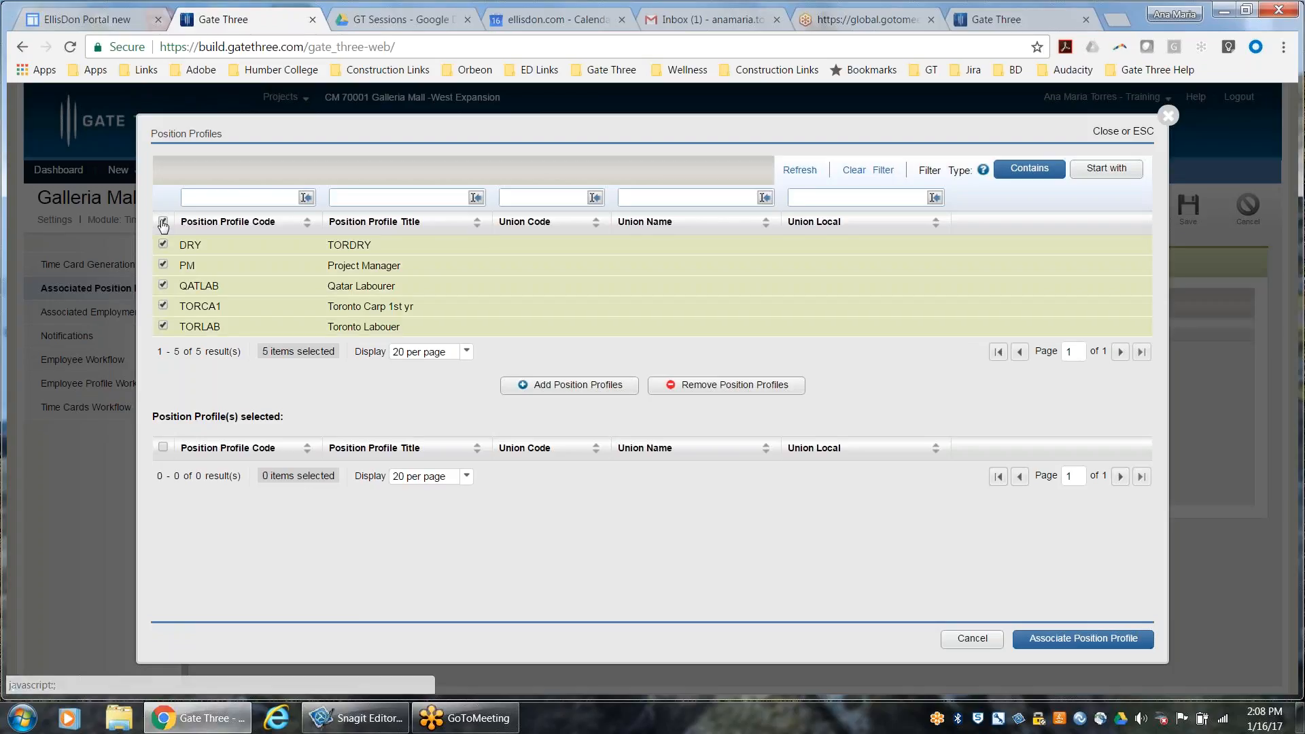
left_click(531, 392)
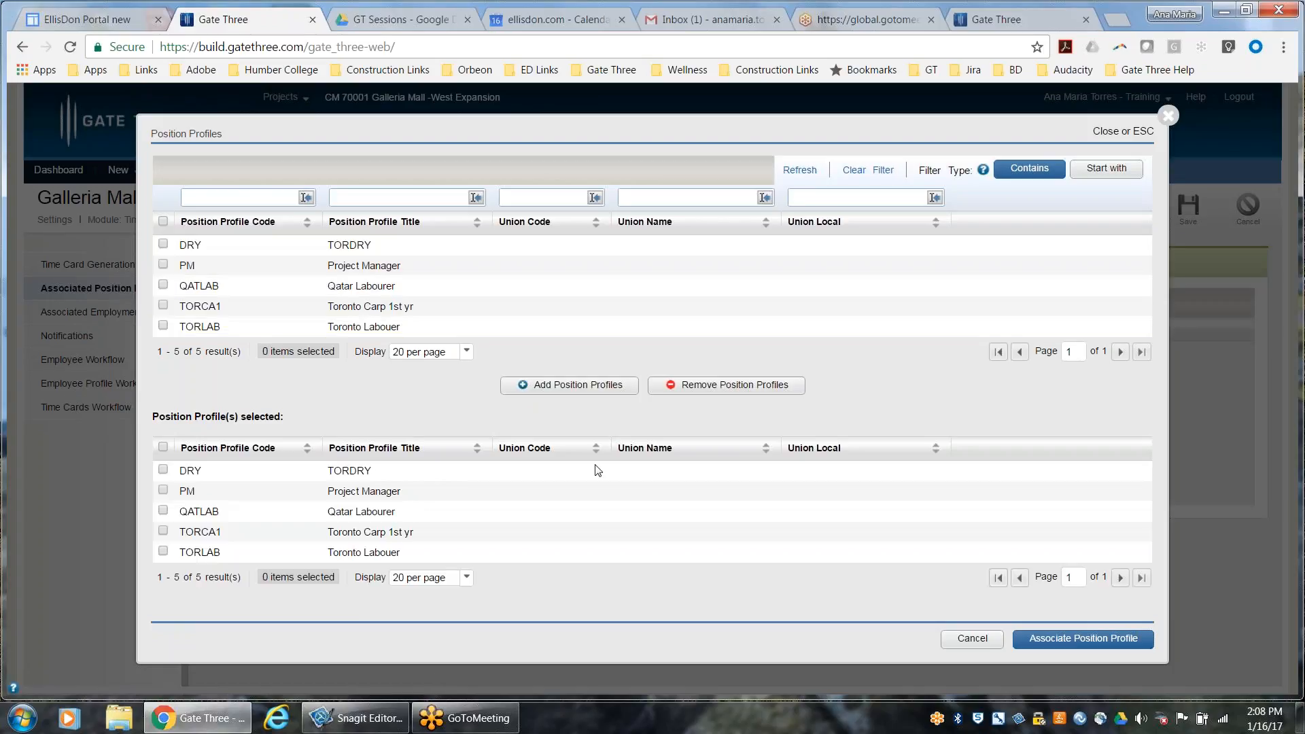
left_click(1050, 641)
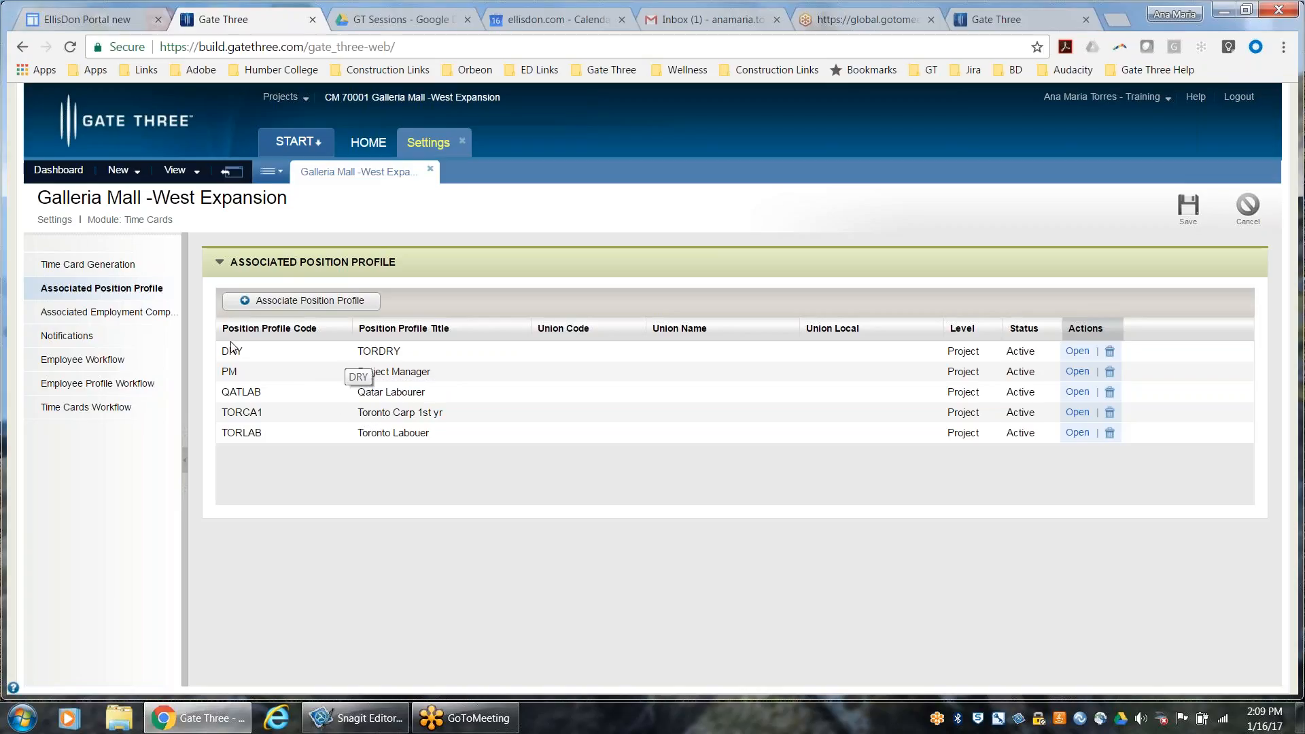
Associate Gate Three Inc as an employment company in the project's Time Cards settings
left_click(116, 317)
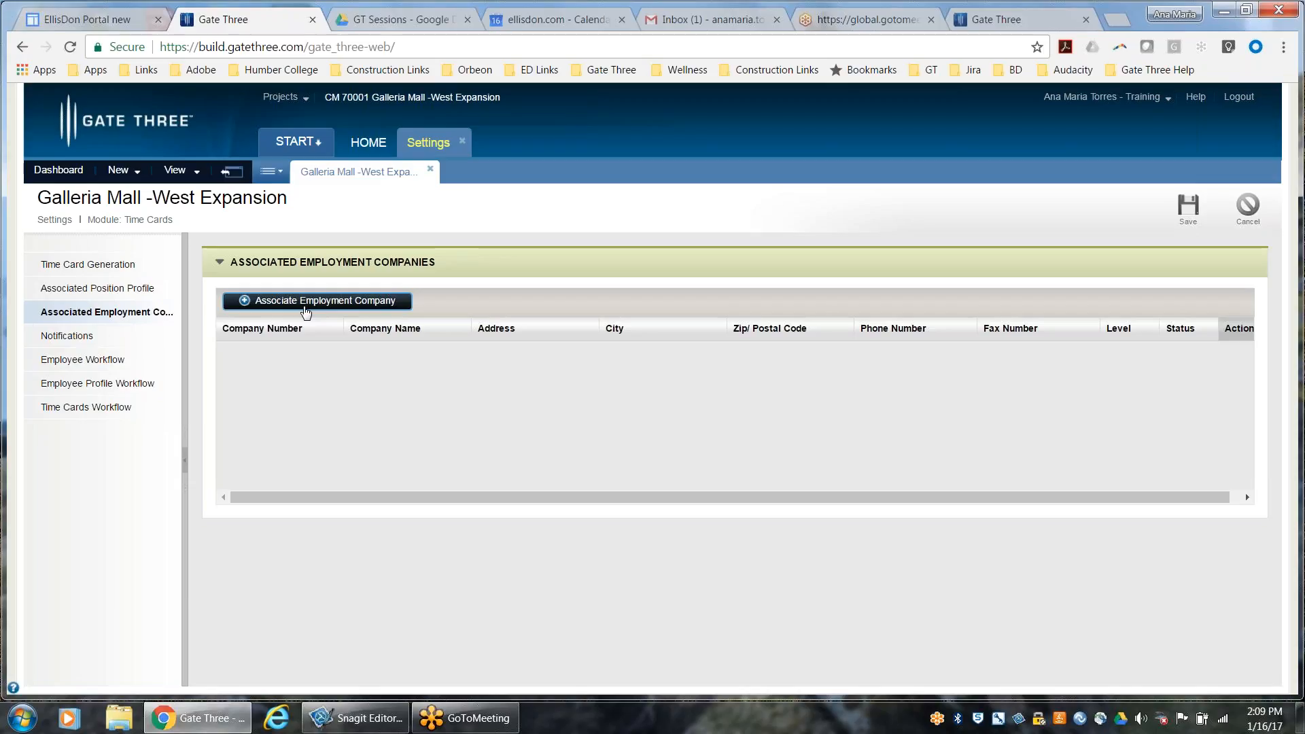
left_click(306, 302)
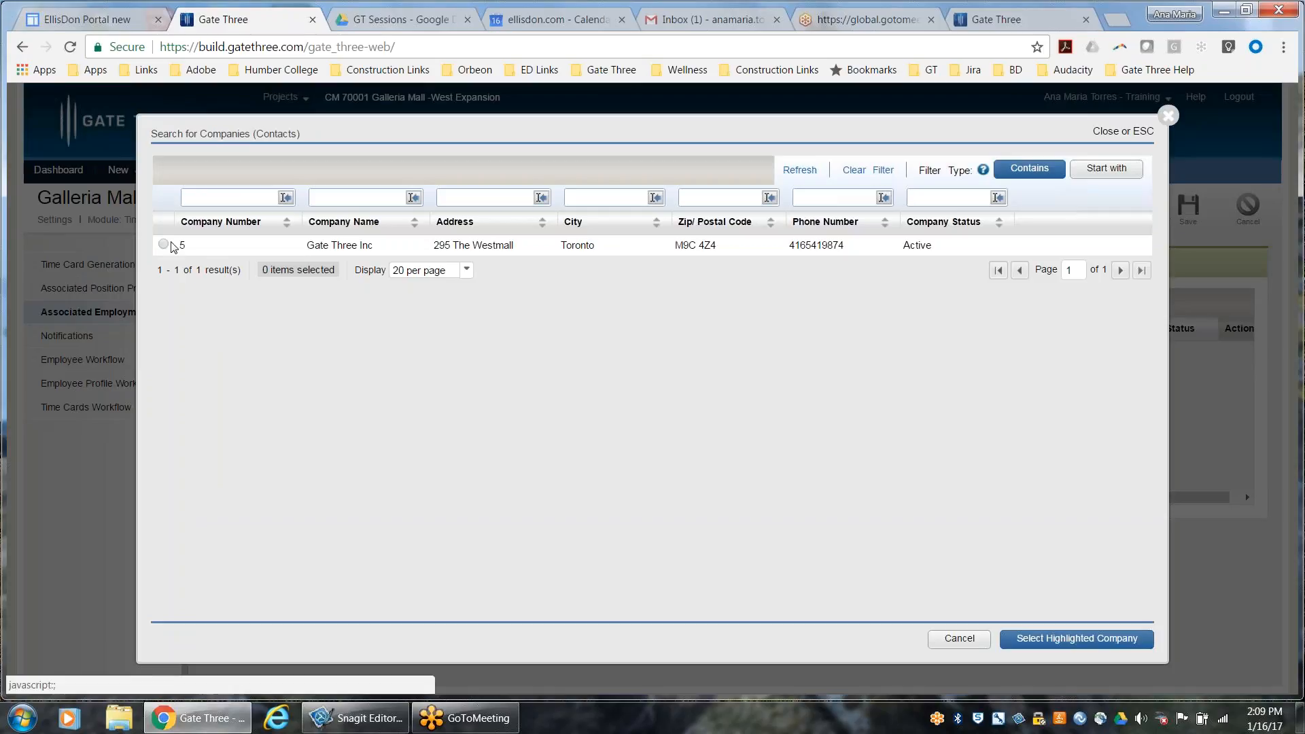
left_click(163, 245)
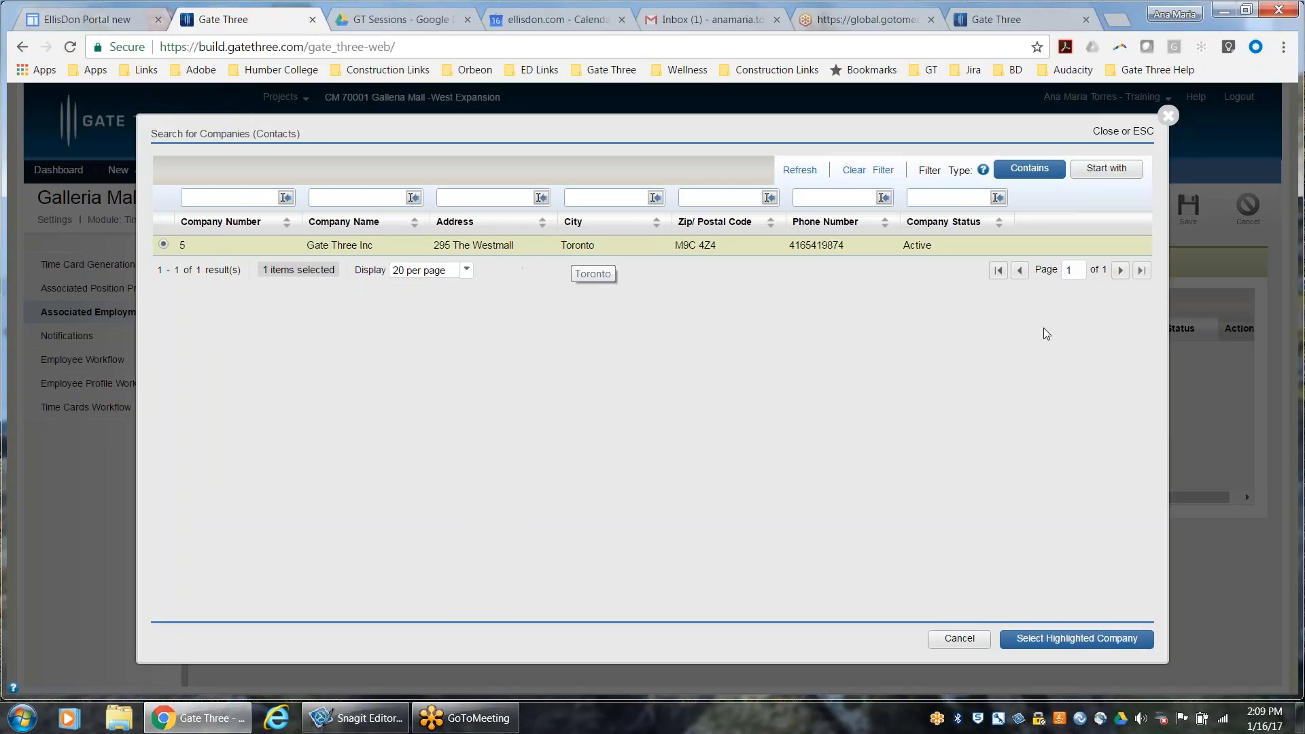
left_click(1061, 639)
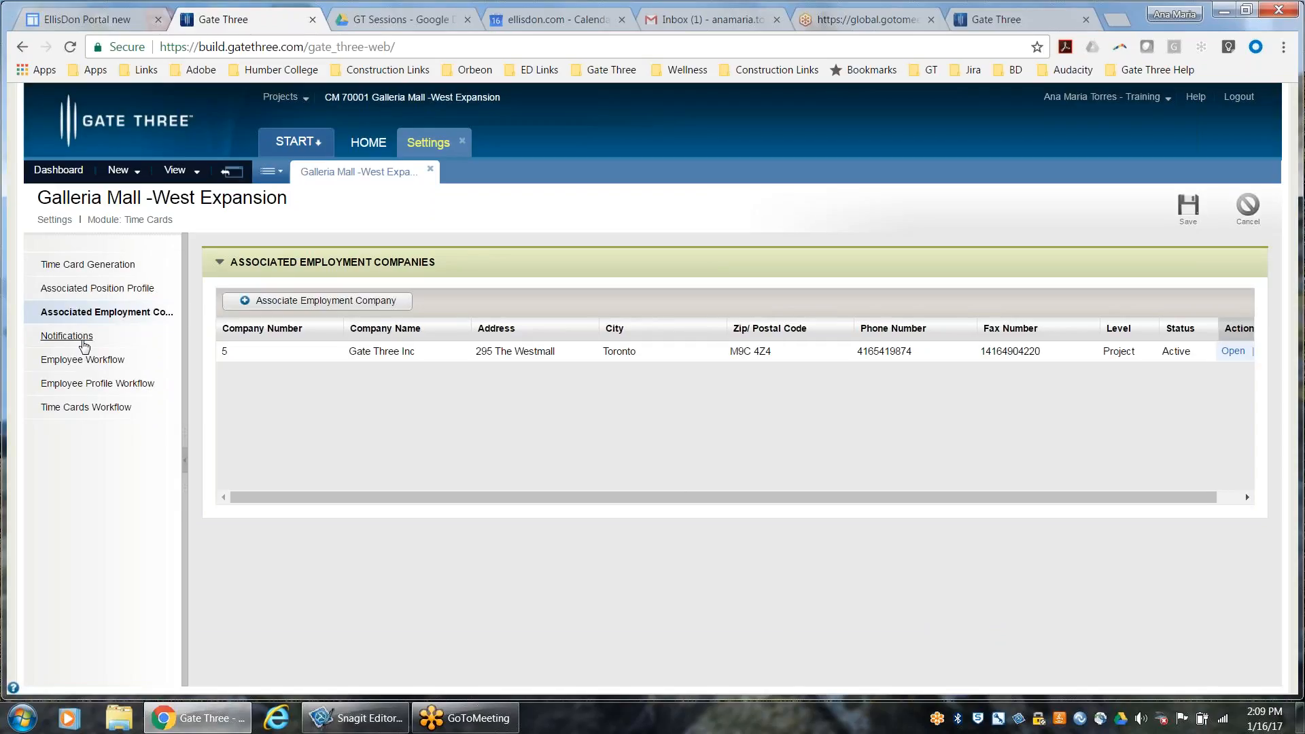
Review the Time Cards notification settings and the employee, employee profile and time cards workflows
left_click(84, 337)
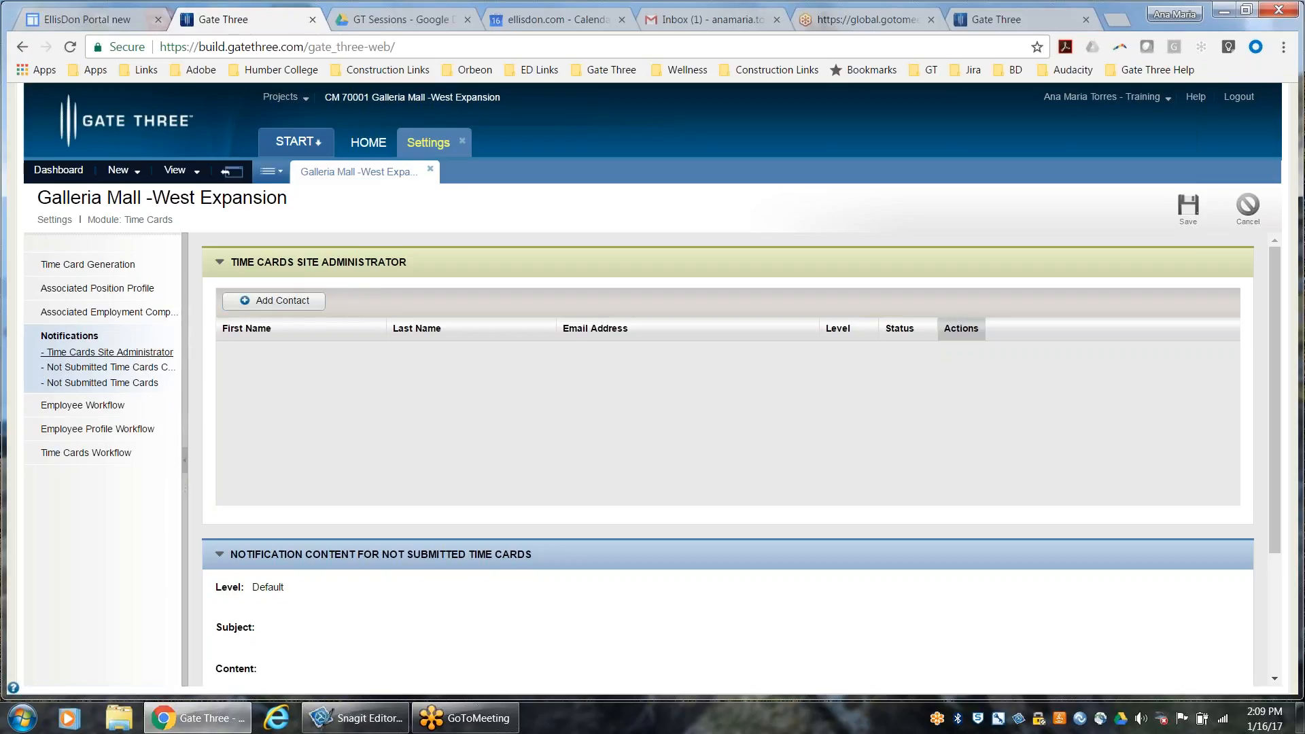
left_click(108, 408)
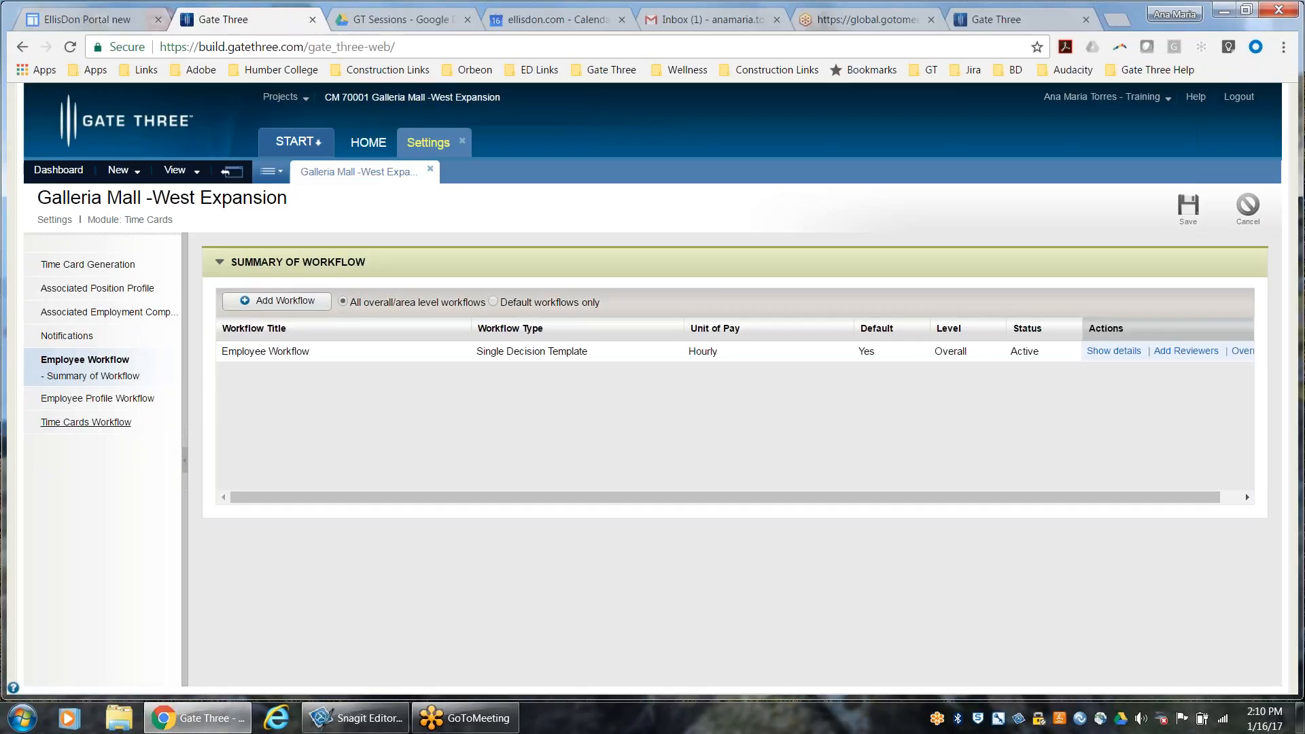
left_click(110, 403)
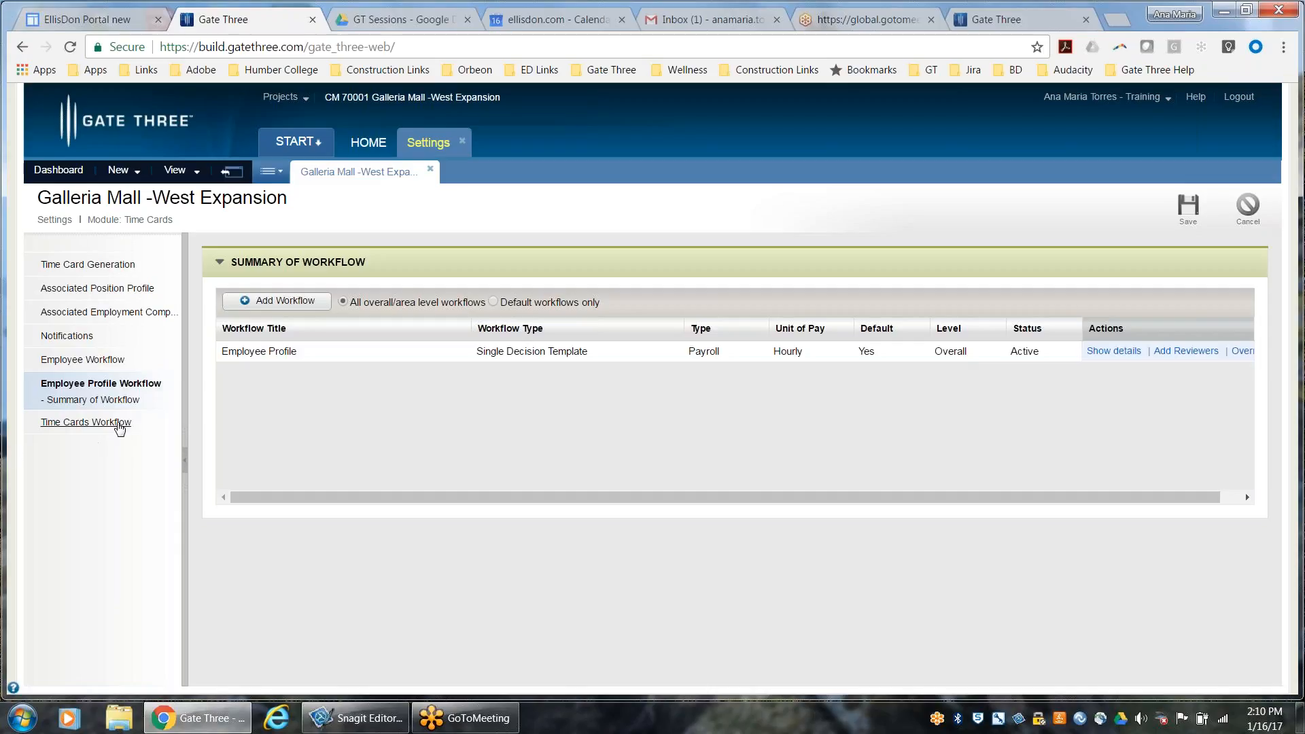
left_click(119, 424)
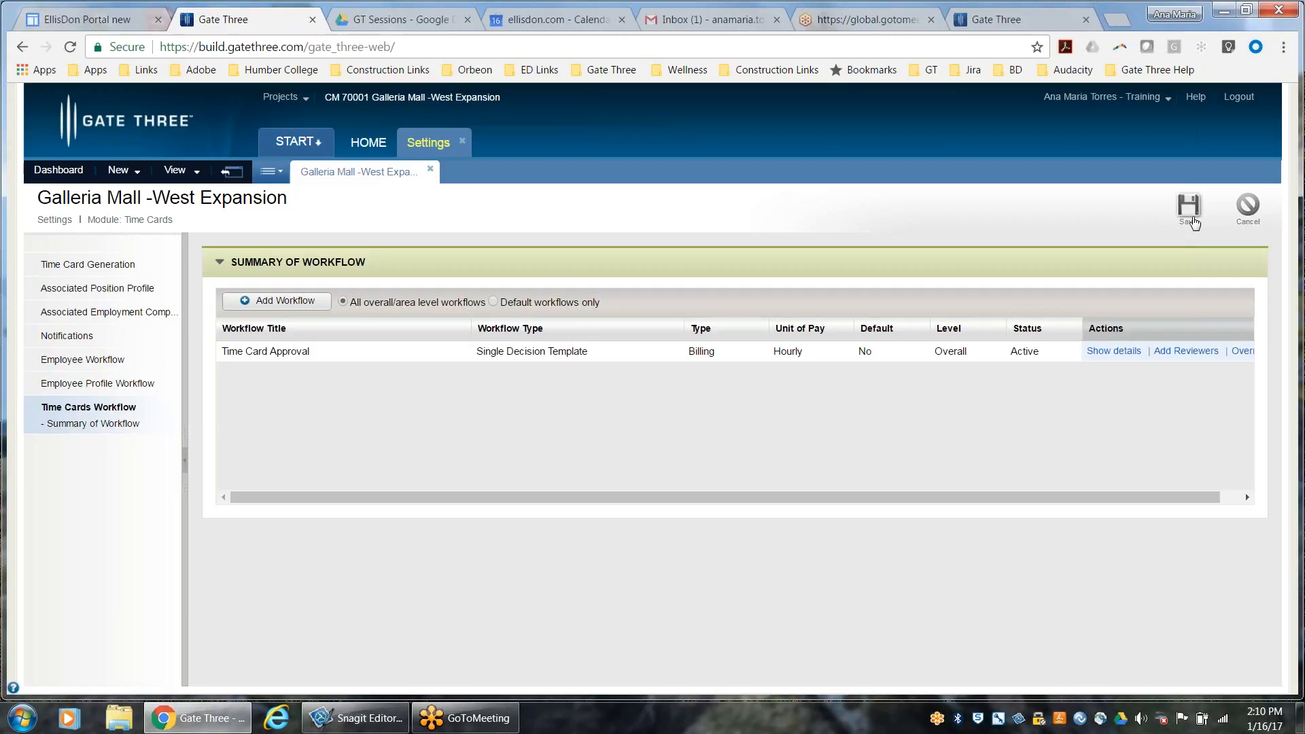
Save the Time Cards settings and check the project's associated position profiles and employment companies
left_click(1191, 208)
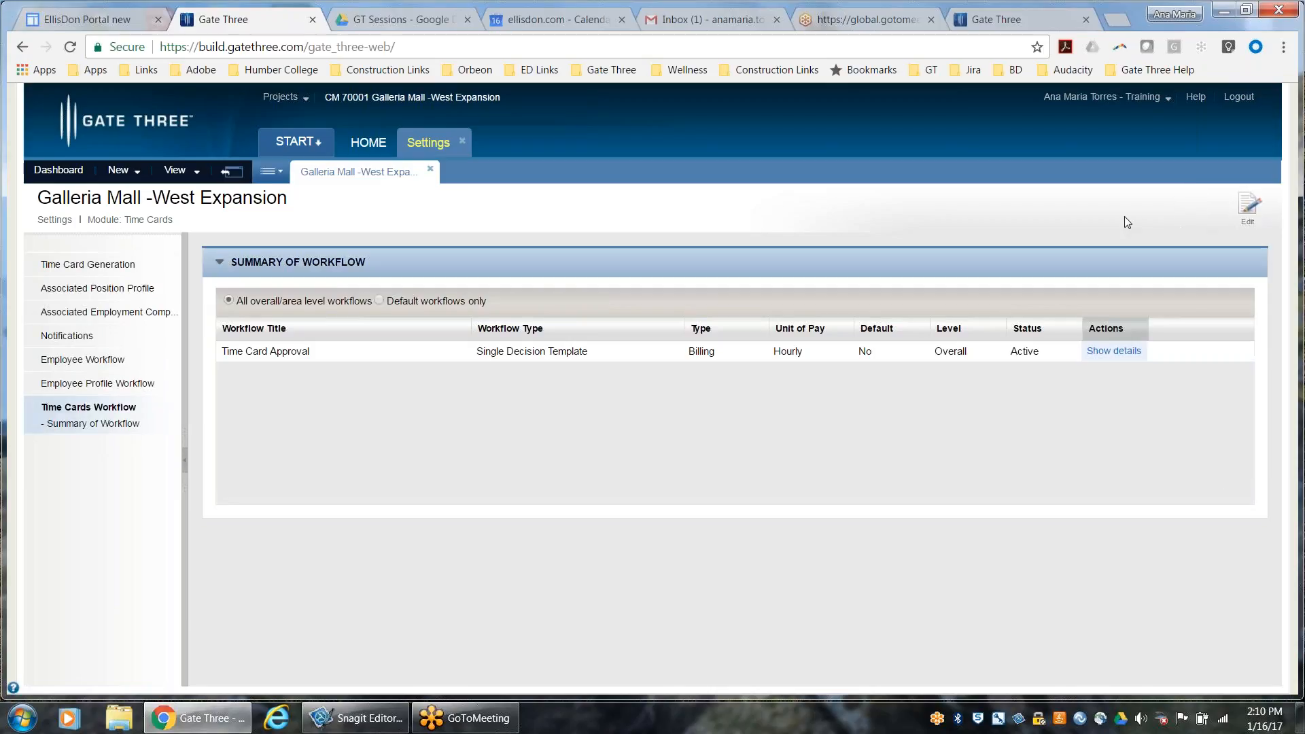
left_click(49, 290)
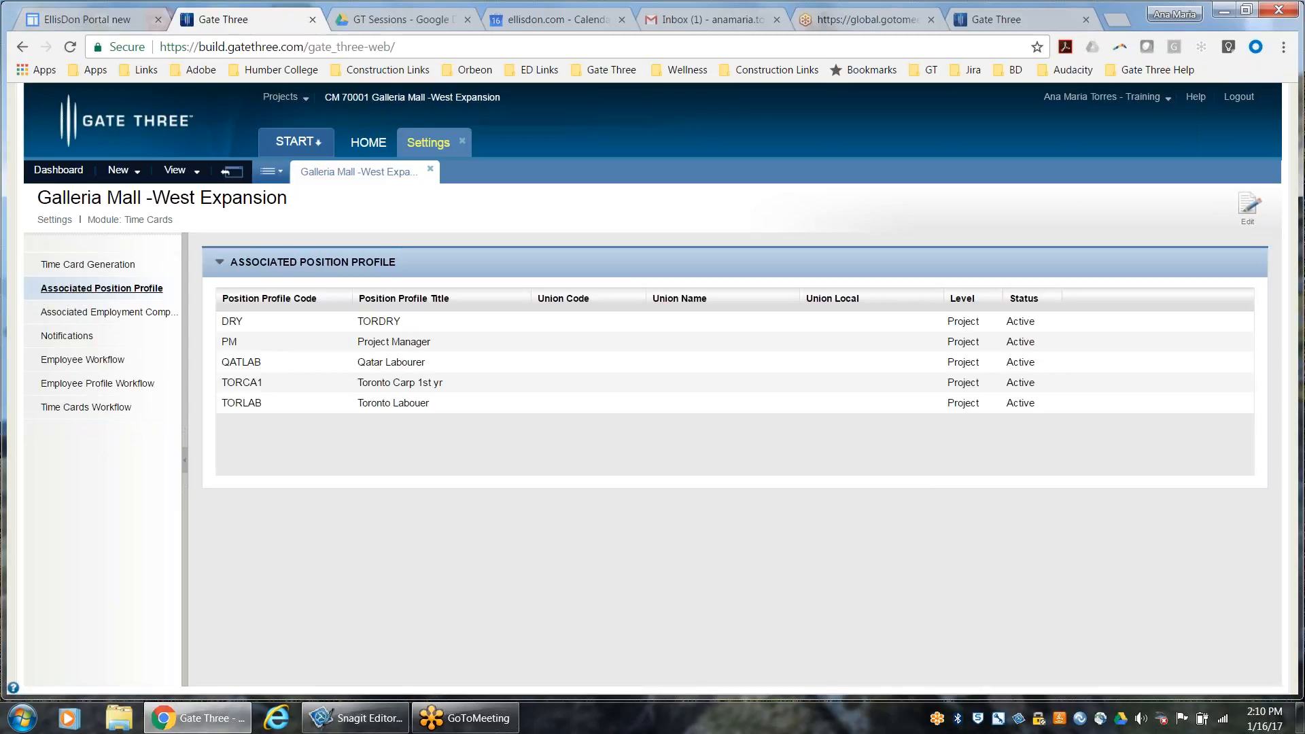
left_click(68, 313)
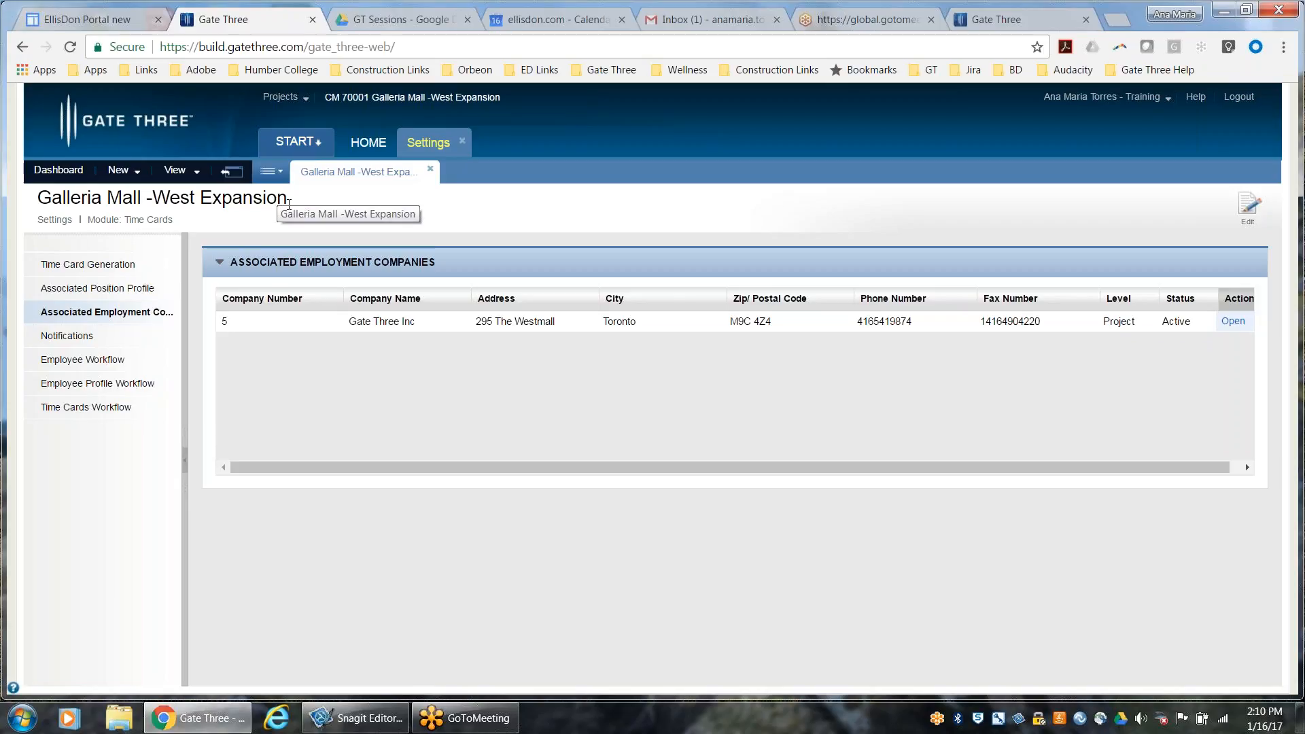
Review the module list in the project-level settings, including Time Cards, and return to the project's Time Cards settings
left_click(232, 171)
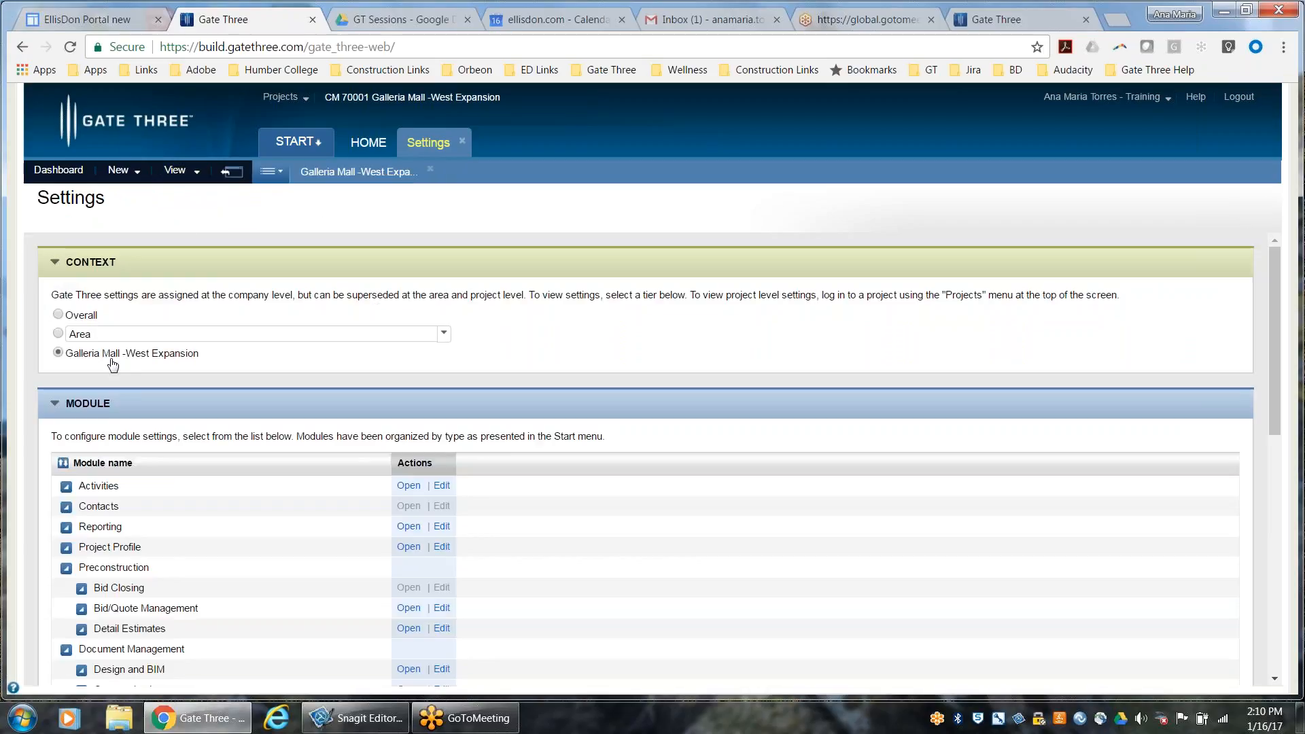
scroll(215, 441, "down", 5)
scroll(216, 441, "down", 2)
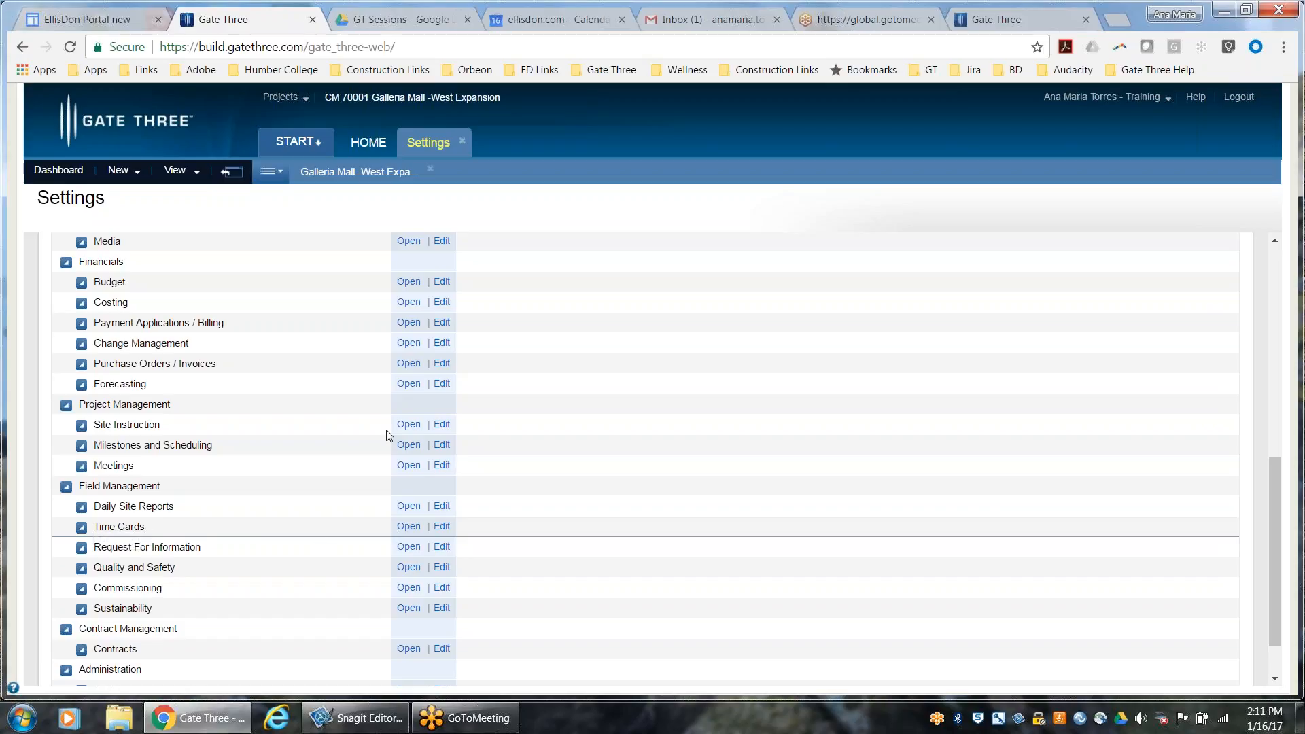
left_click(366, 176)
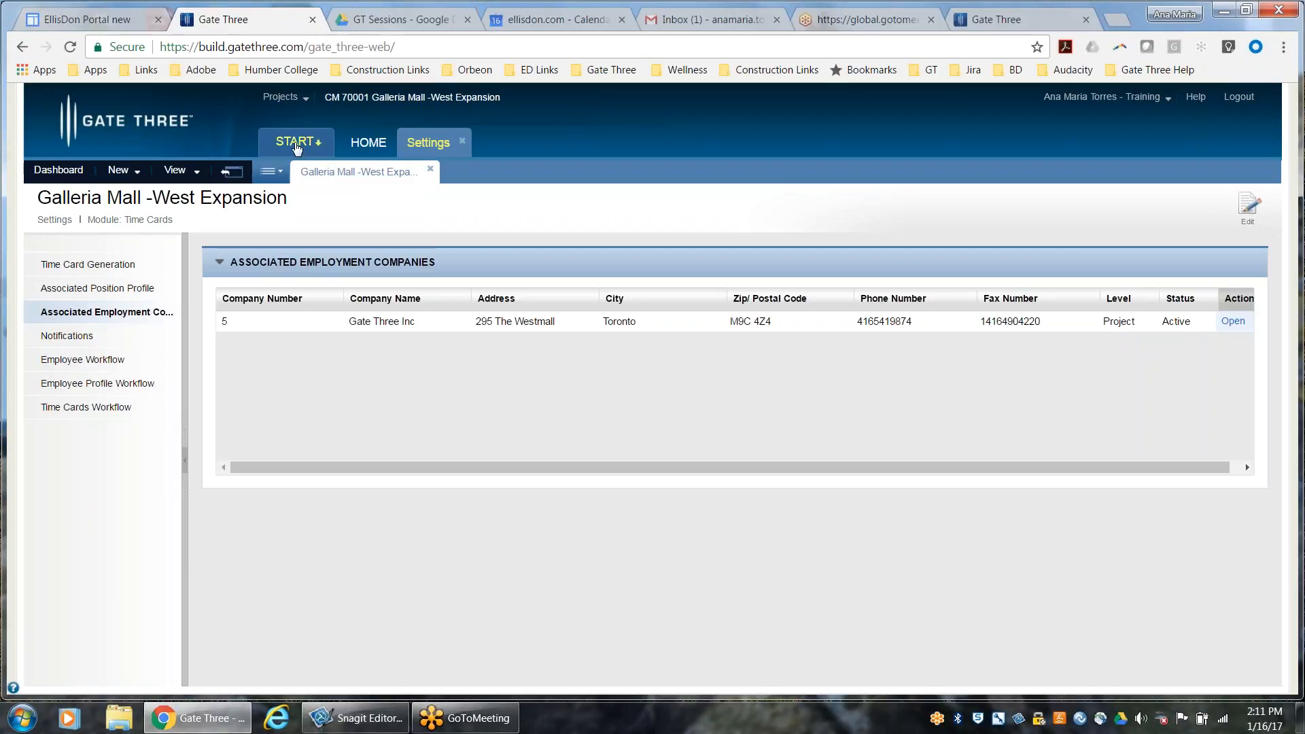
Open the Time Cards module under Field Management and start a new employee record
left_click(296, 144)
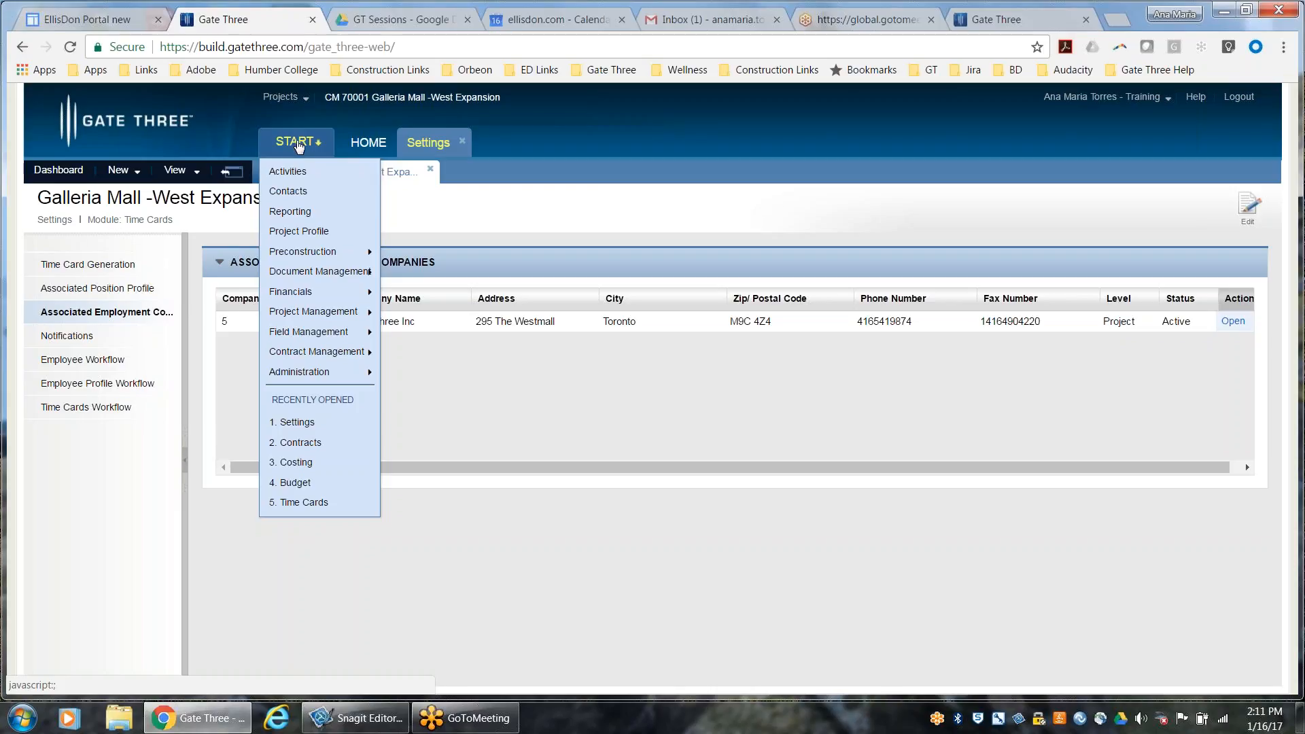
mouse_move(354, 333)
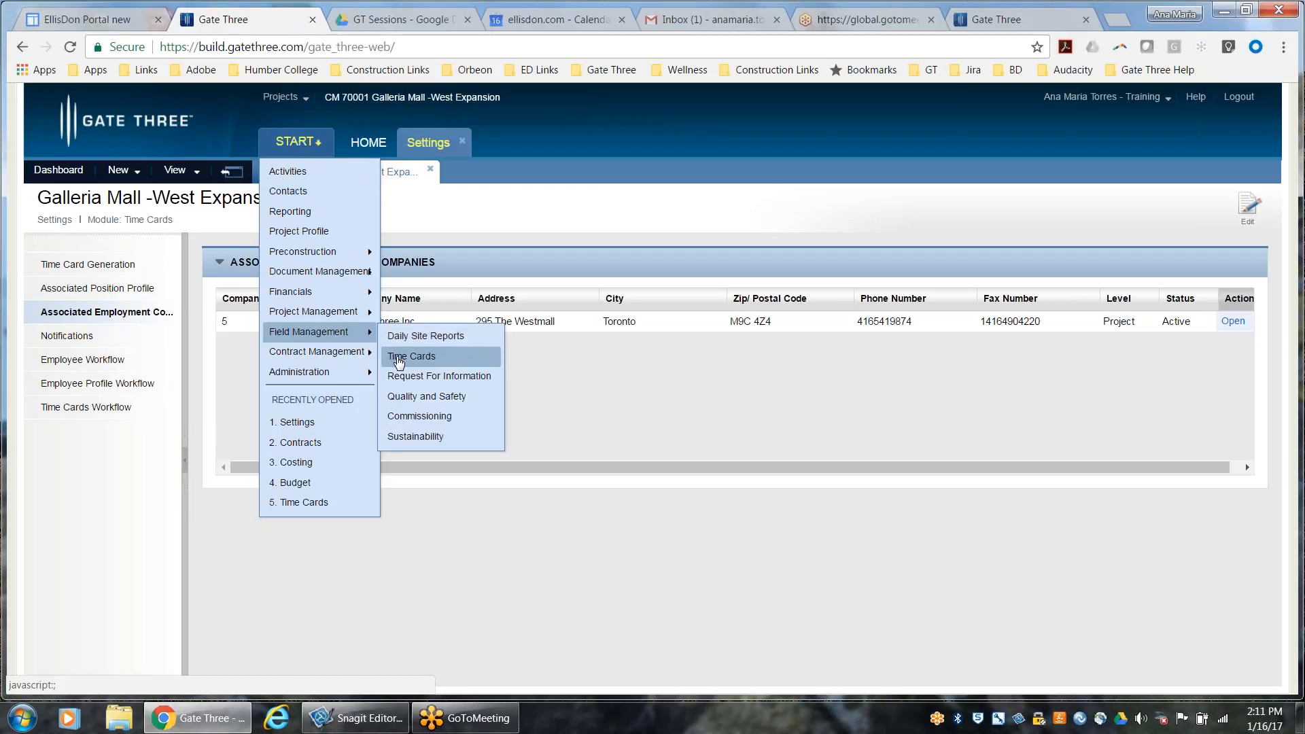
left_click(406, 359)
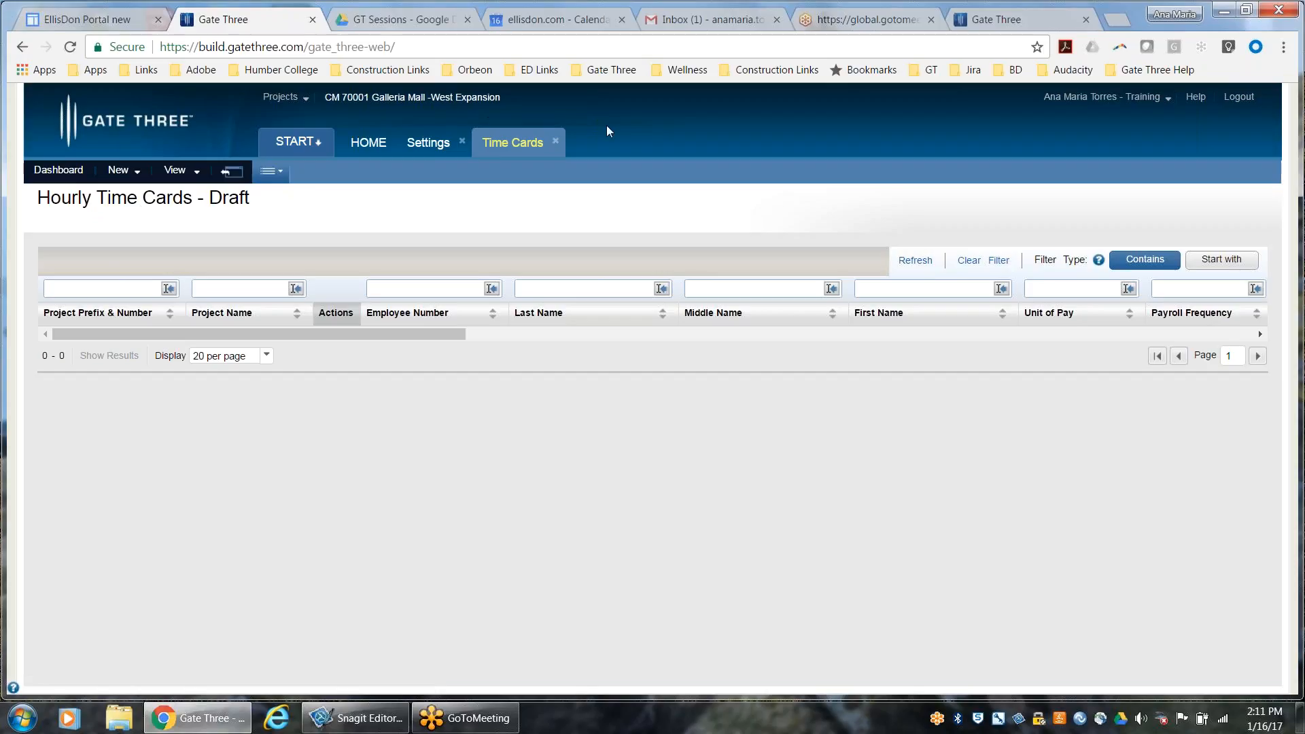
left_click(121, 170)
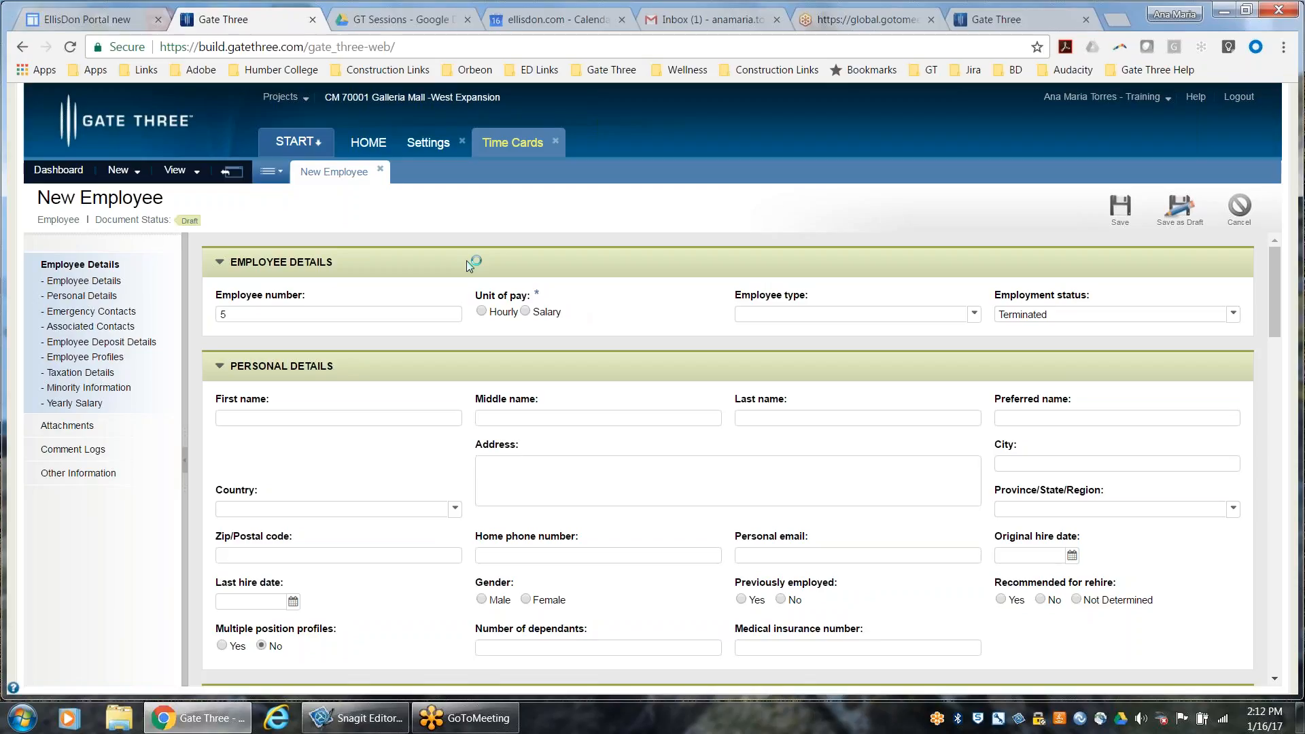
Set the new employee's unit of pay to Hourly and the employee type to Permanent Full Time
left_click(482, 312)
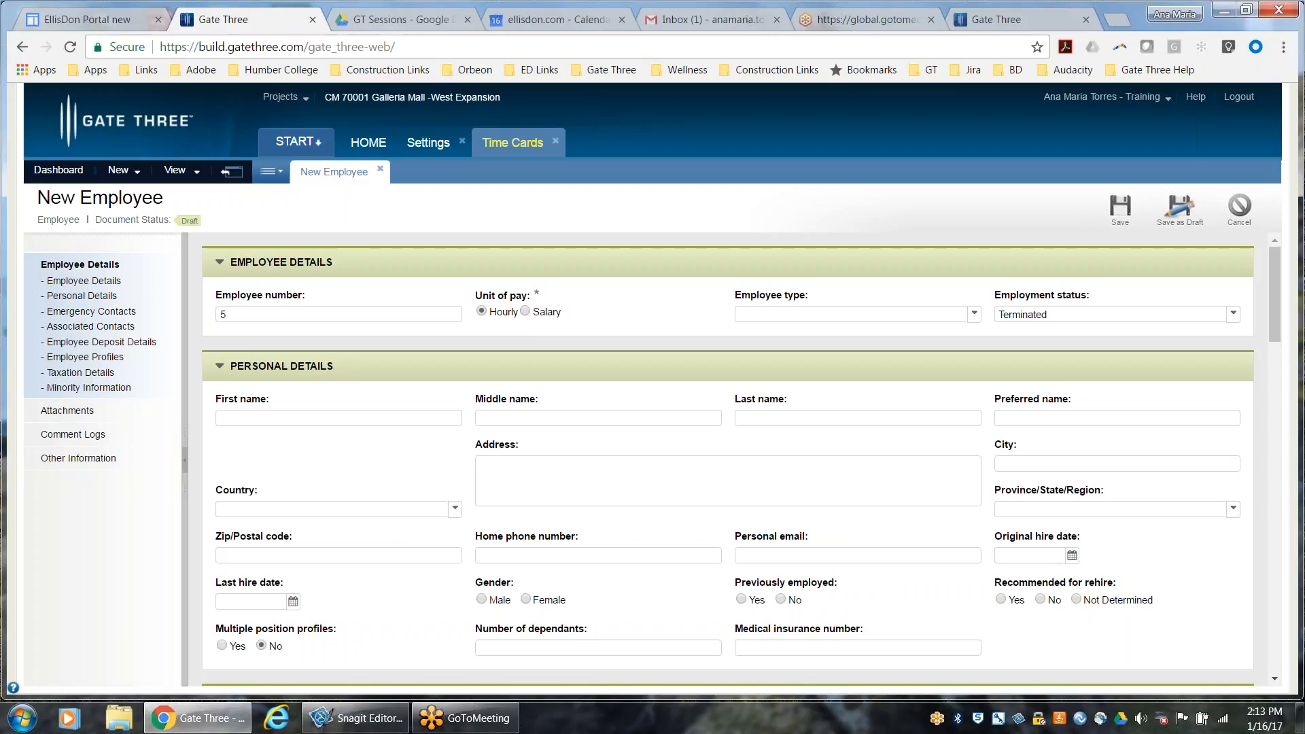
left_click(779, 321)
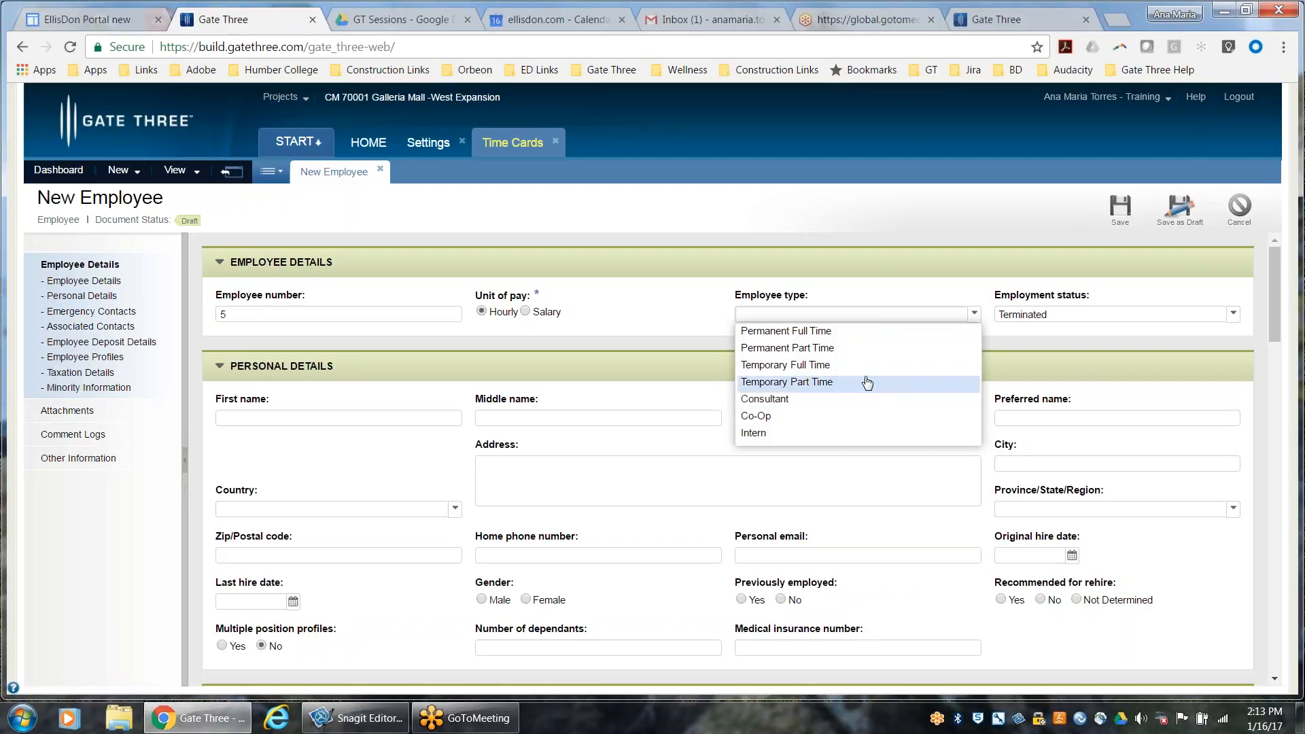
left_click(868, 331)
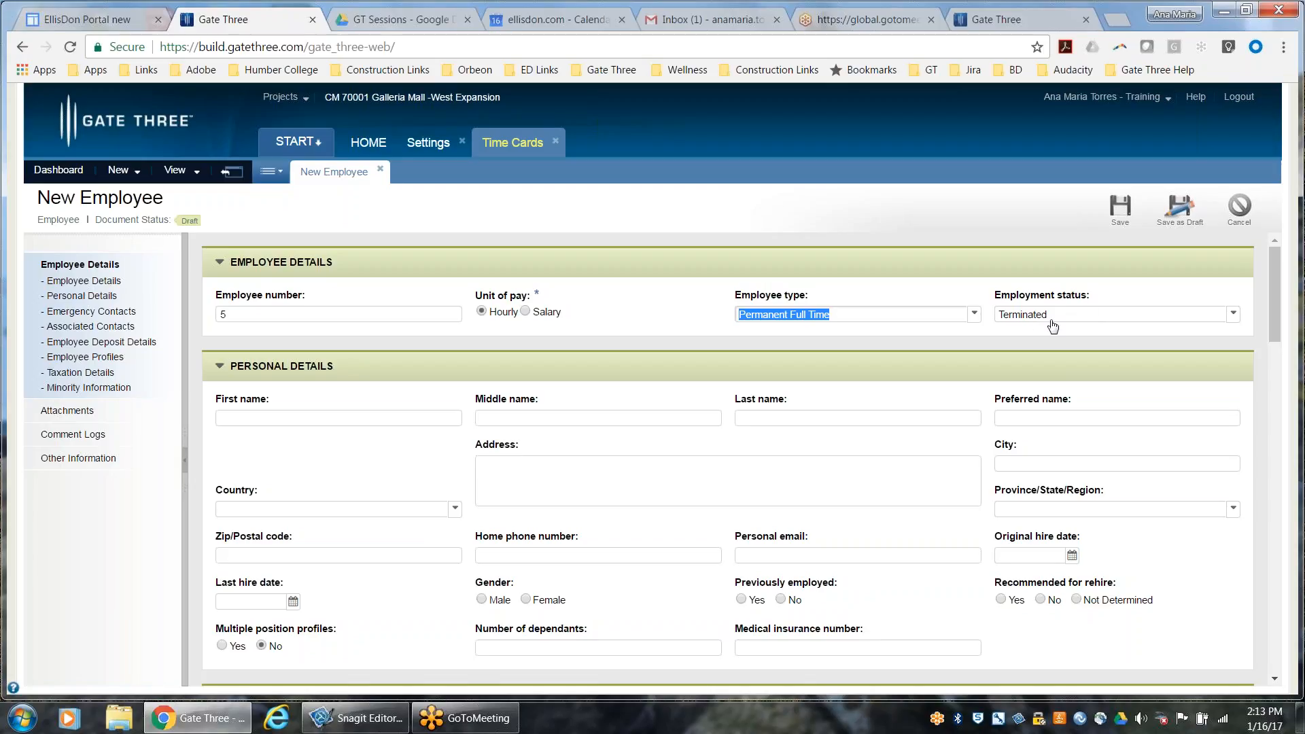
Enter the new employee's first name and last name in the personal details
left_click(366, 419)
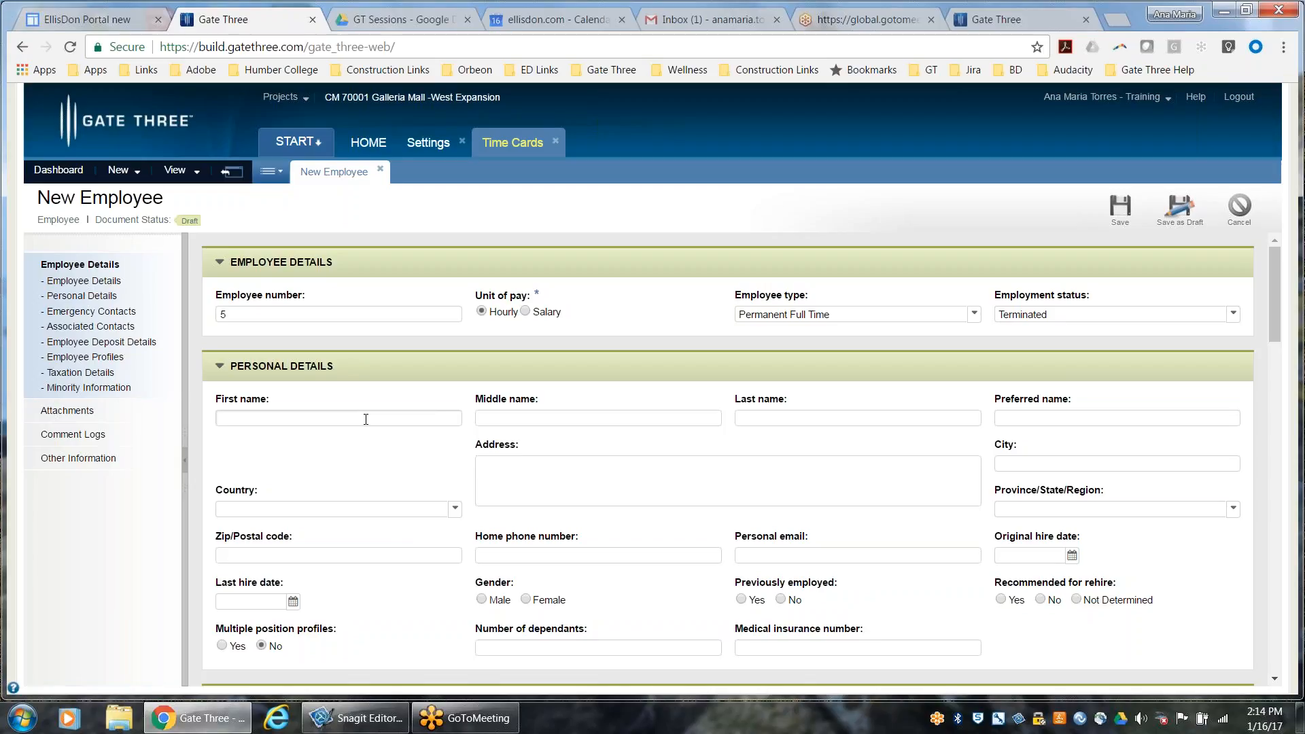
key("Tab")
key("Tab")
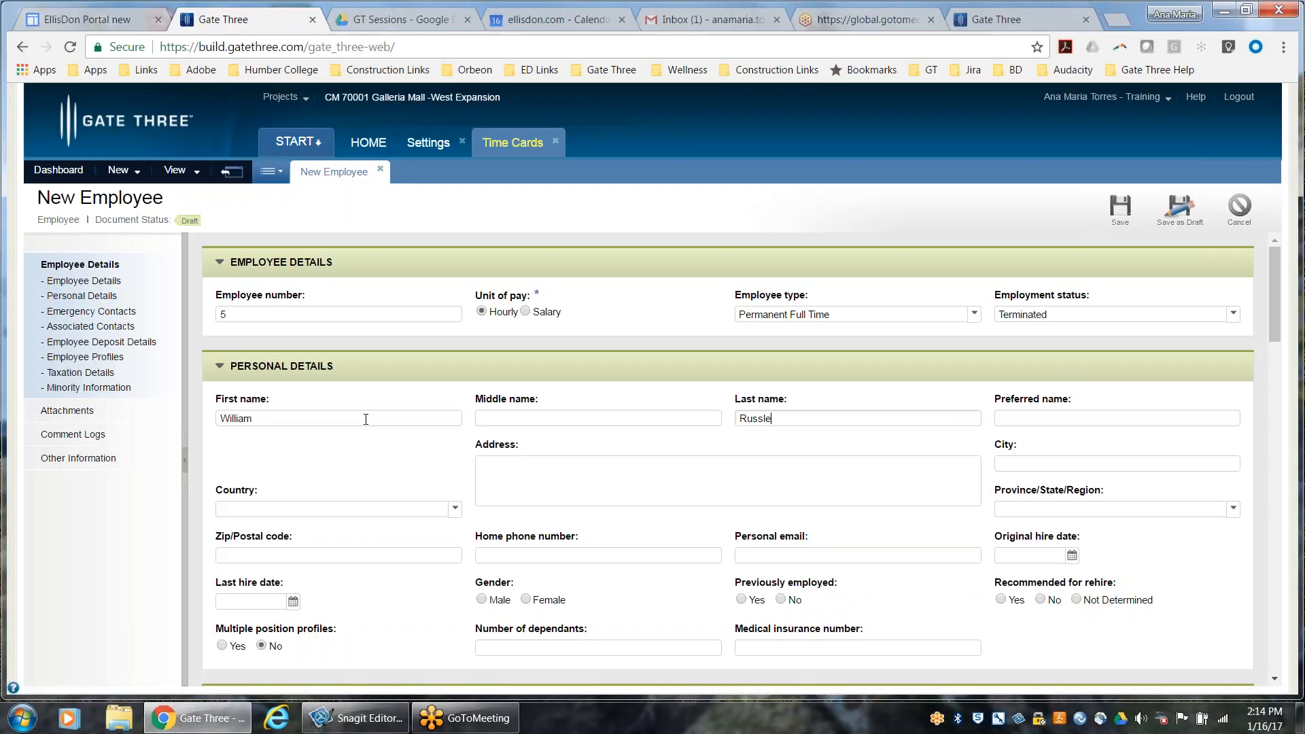
Enter the new employee's street address and city, leaving the province unselected
left_click(517, 468)
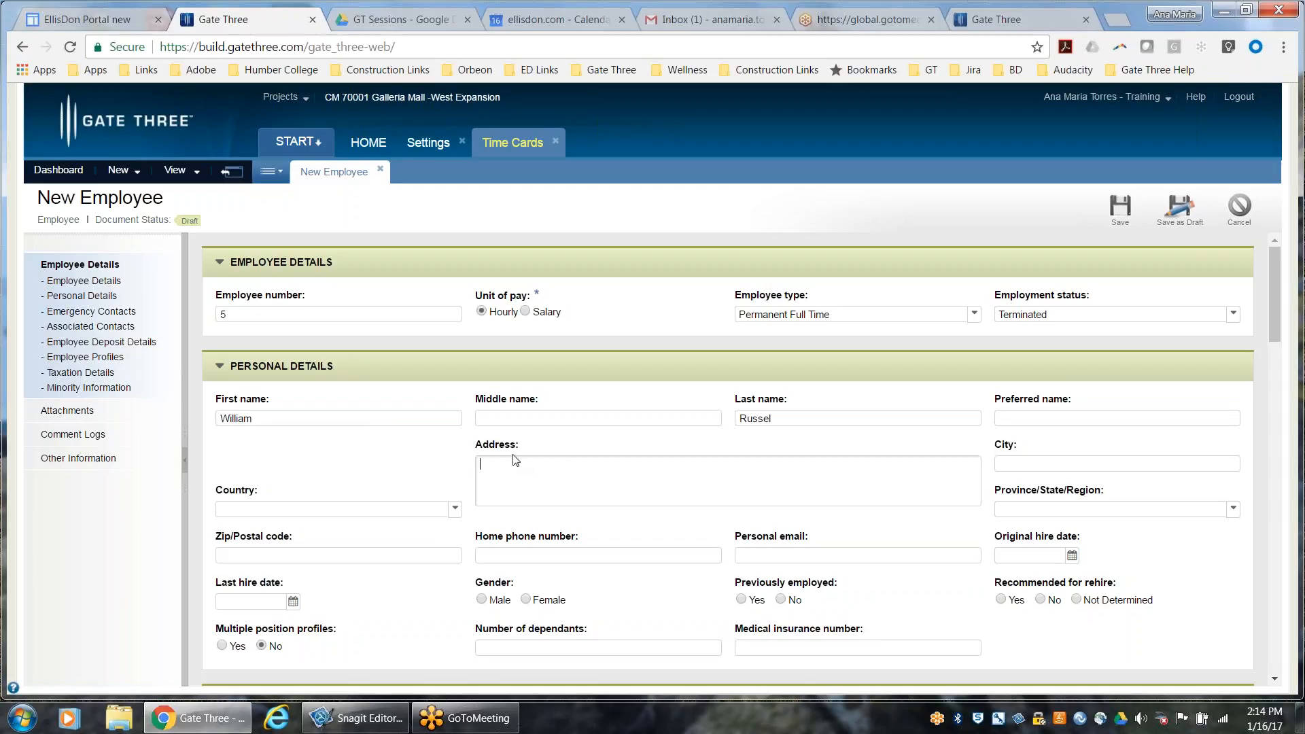
left_click(1015, 465)
type("Toronto")
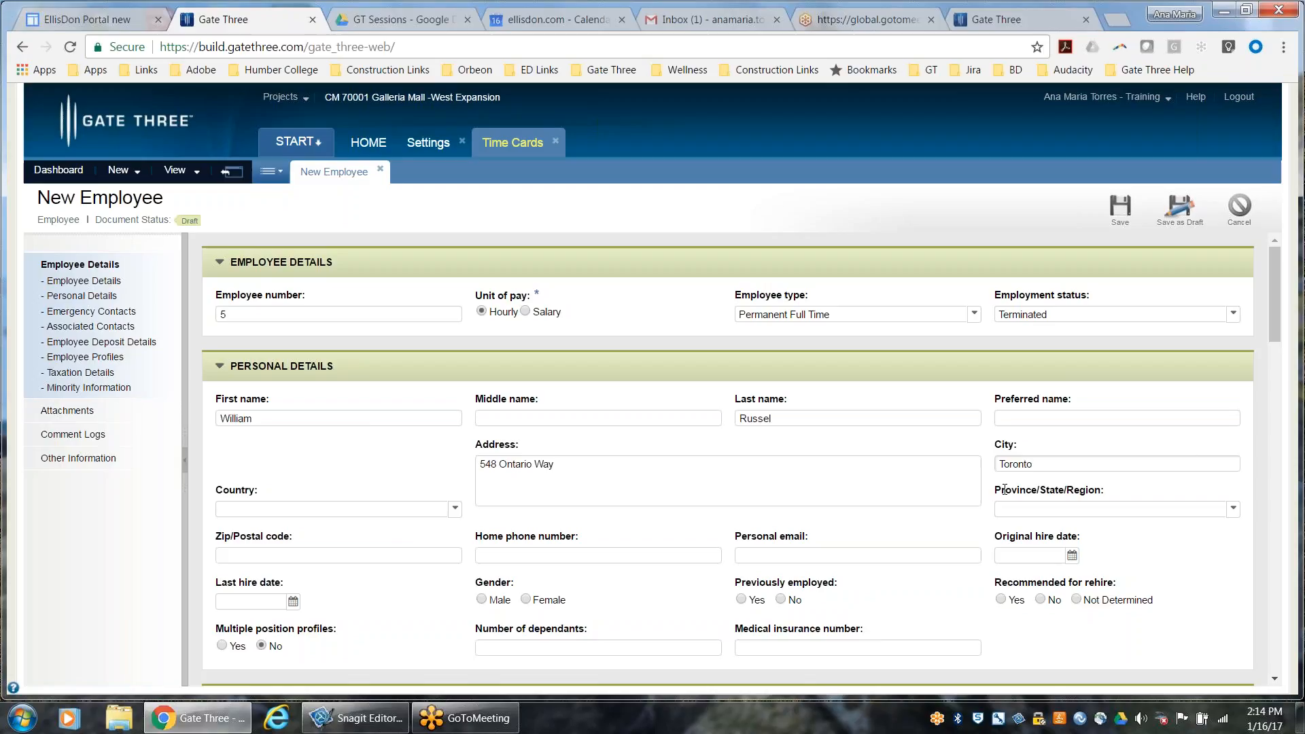
key("Tab")
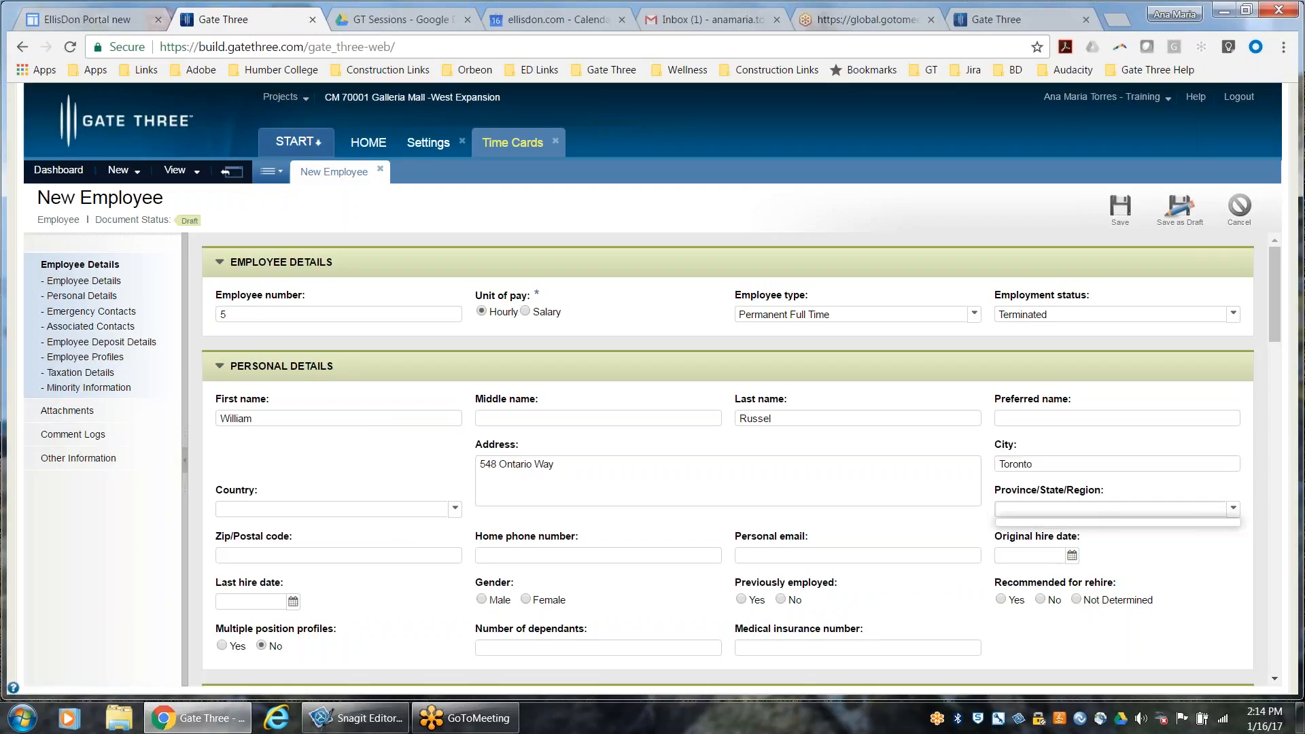
left_click(1082, 566)
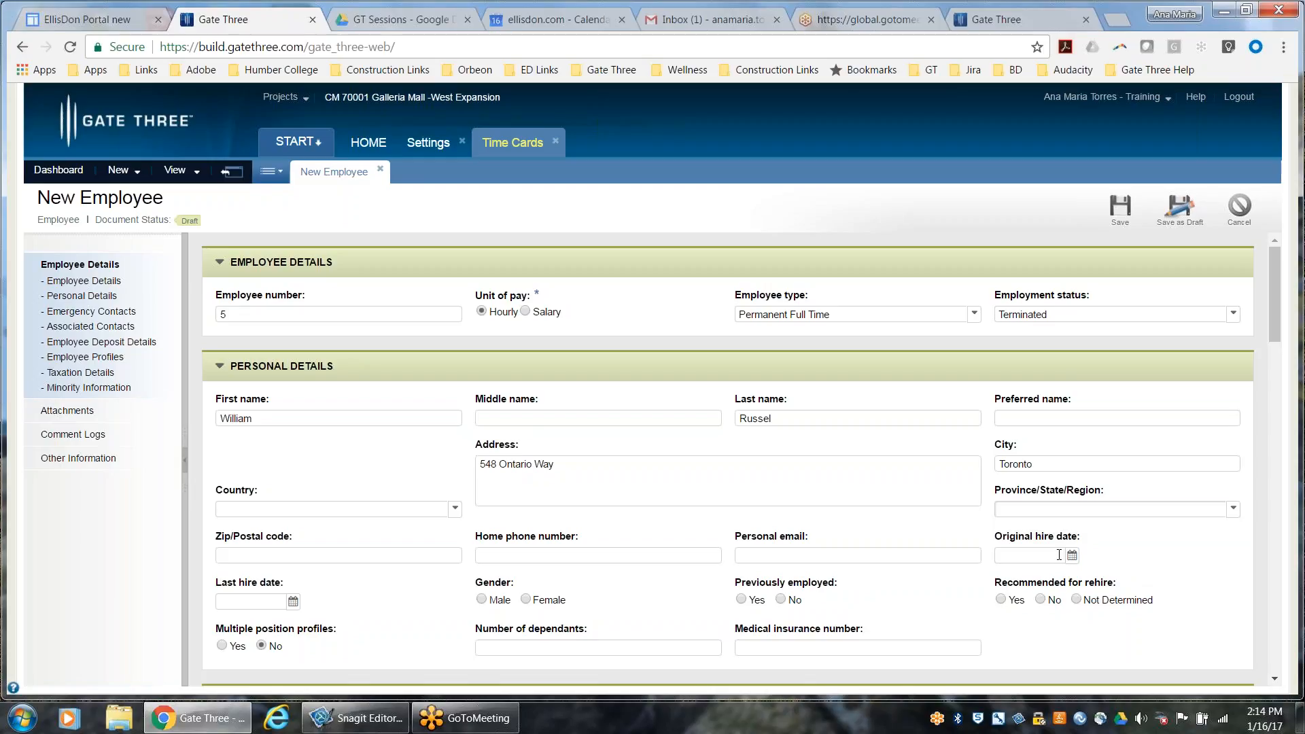
Set the original hire date to 2017-01-09, gender to Male, previously employed to No and recommended for rehire to Not Determined
left_click(1073, 556)
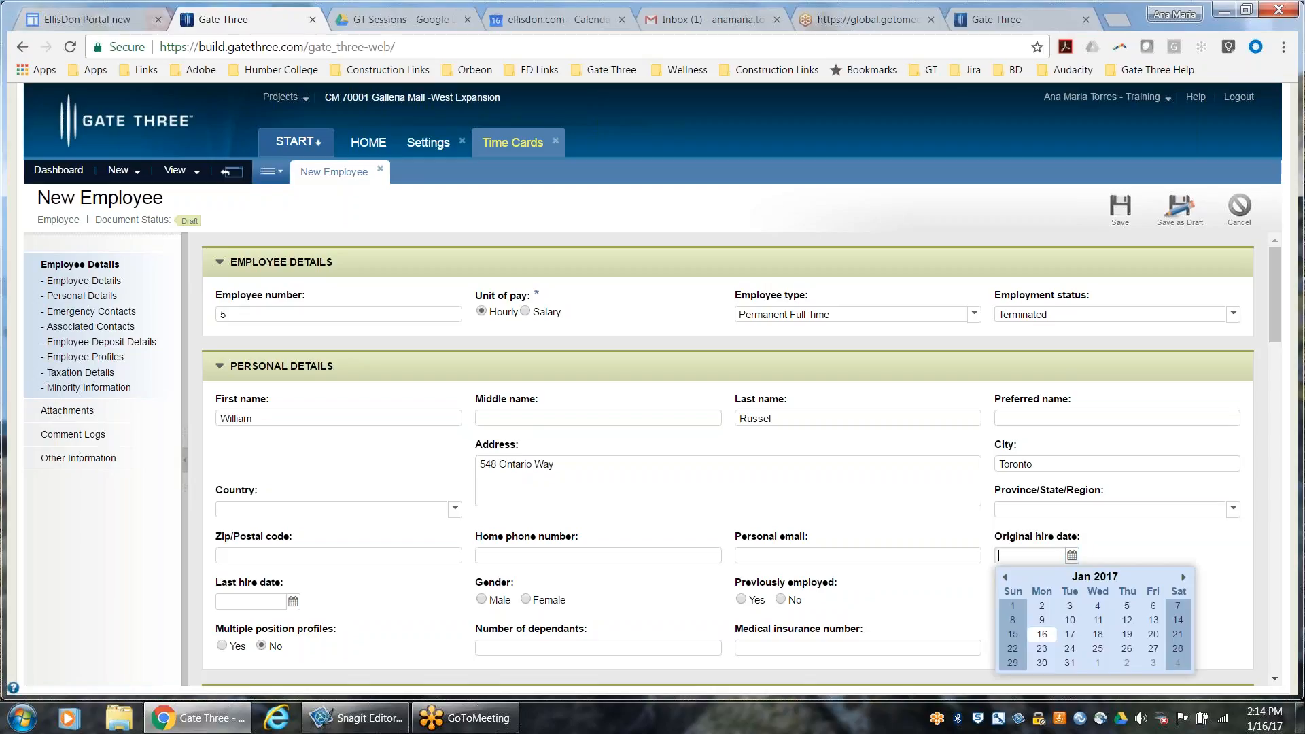
left_click(1051, 621)
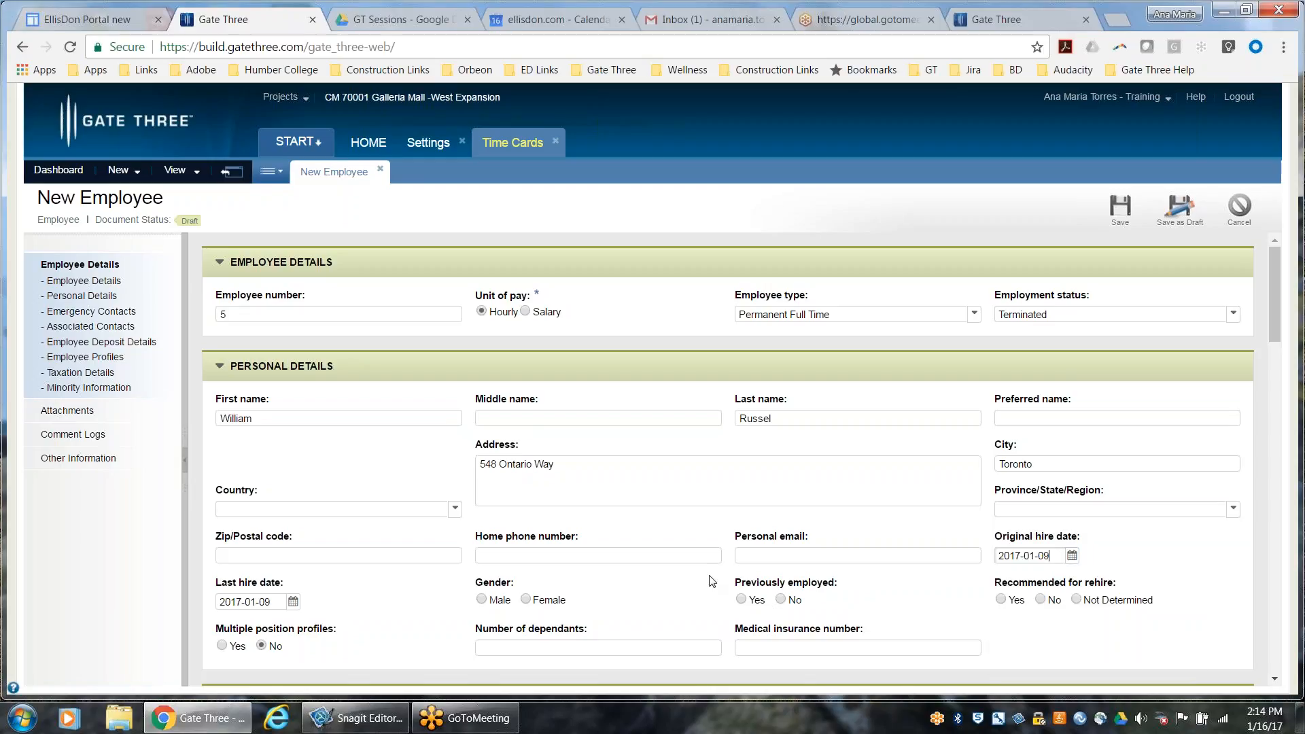
scroll(577, 591, "down", 1)
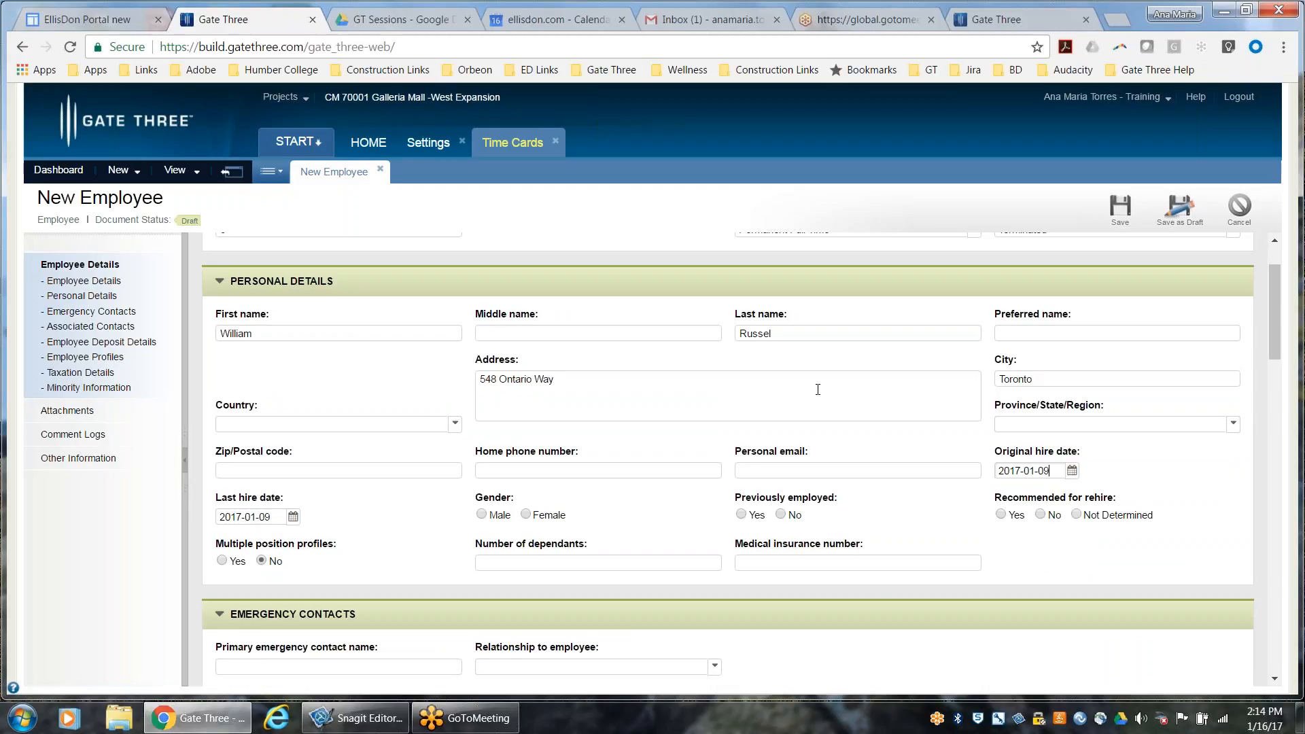
left_click(481, 515)
left_click(780, 515)
left_click(1076, 515)
Examine the emergency contacts, employee deposit details, employee profiles, taxation details and minority information sections of the new employee form
scroll(853, 572, "down", 1)
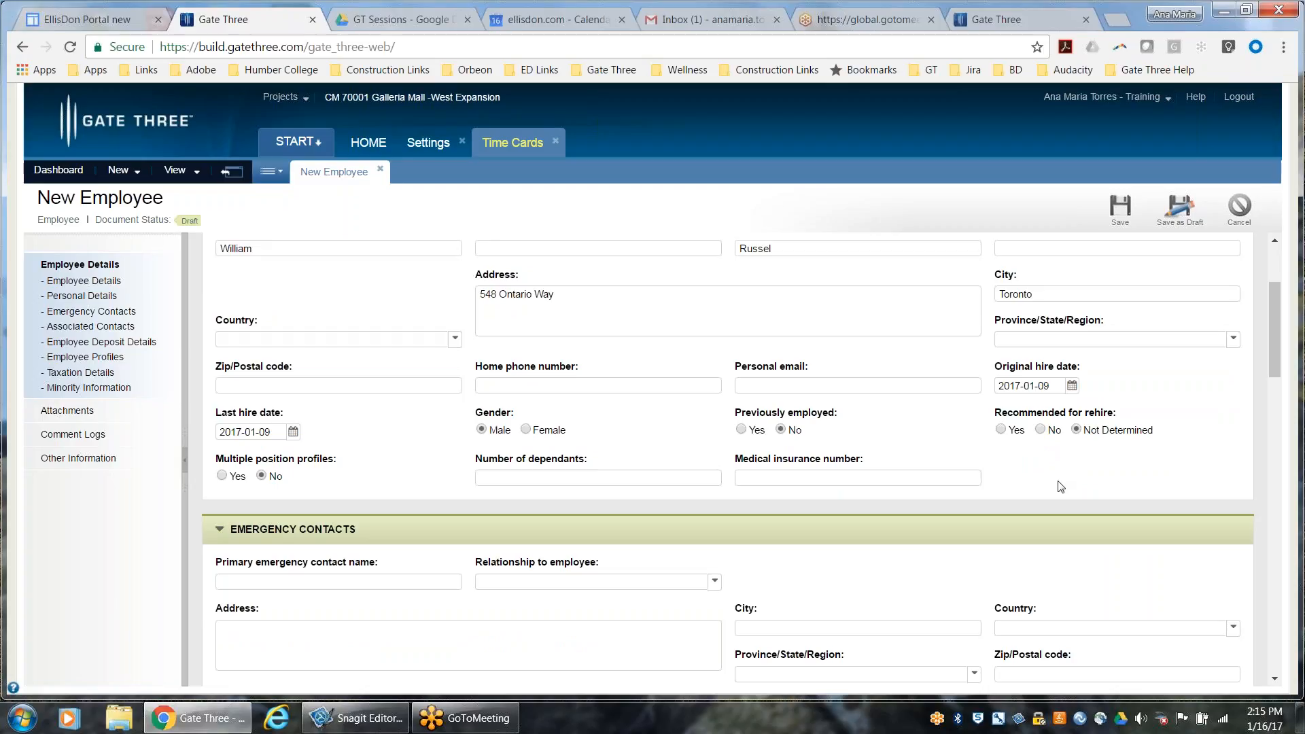
scroll(647, 563, "down", 4)
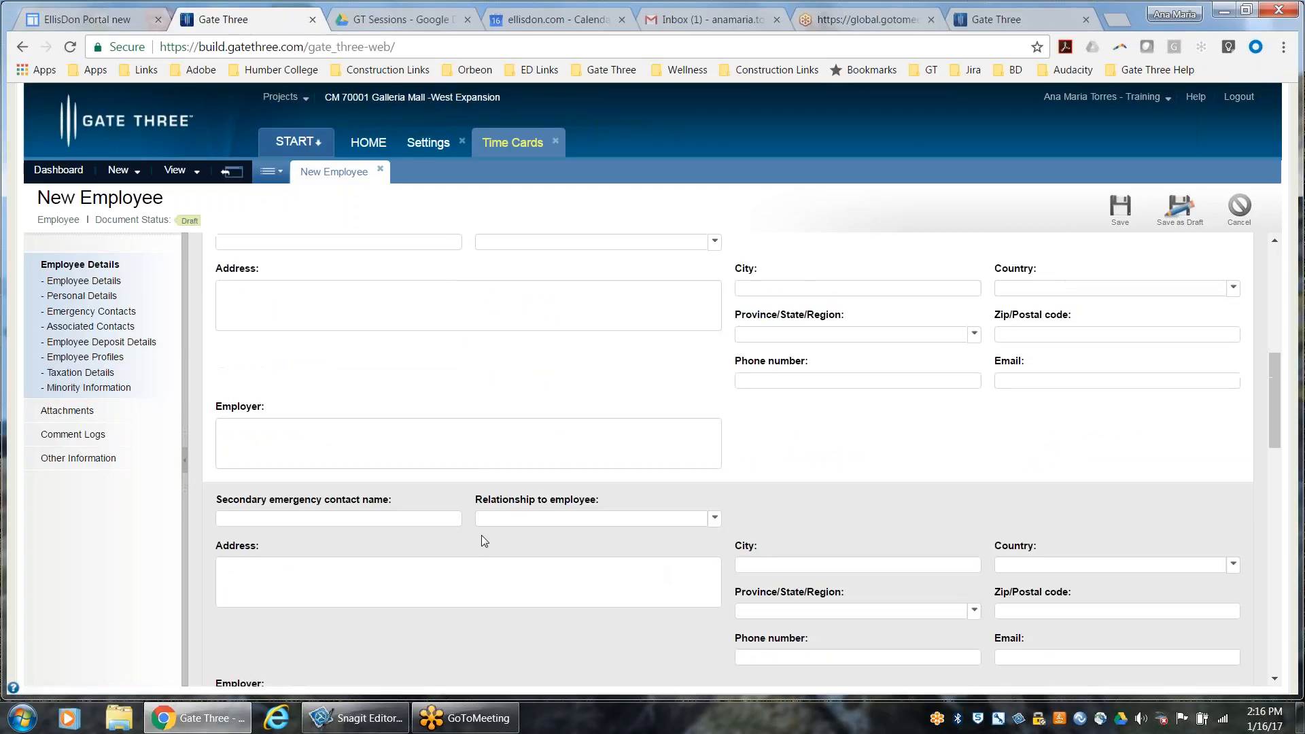
scroll(482, 535, "up", 2)
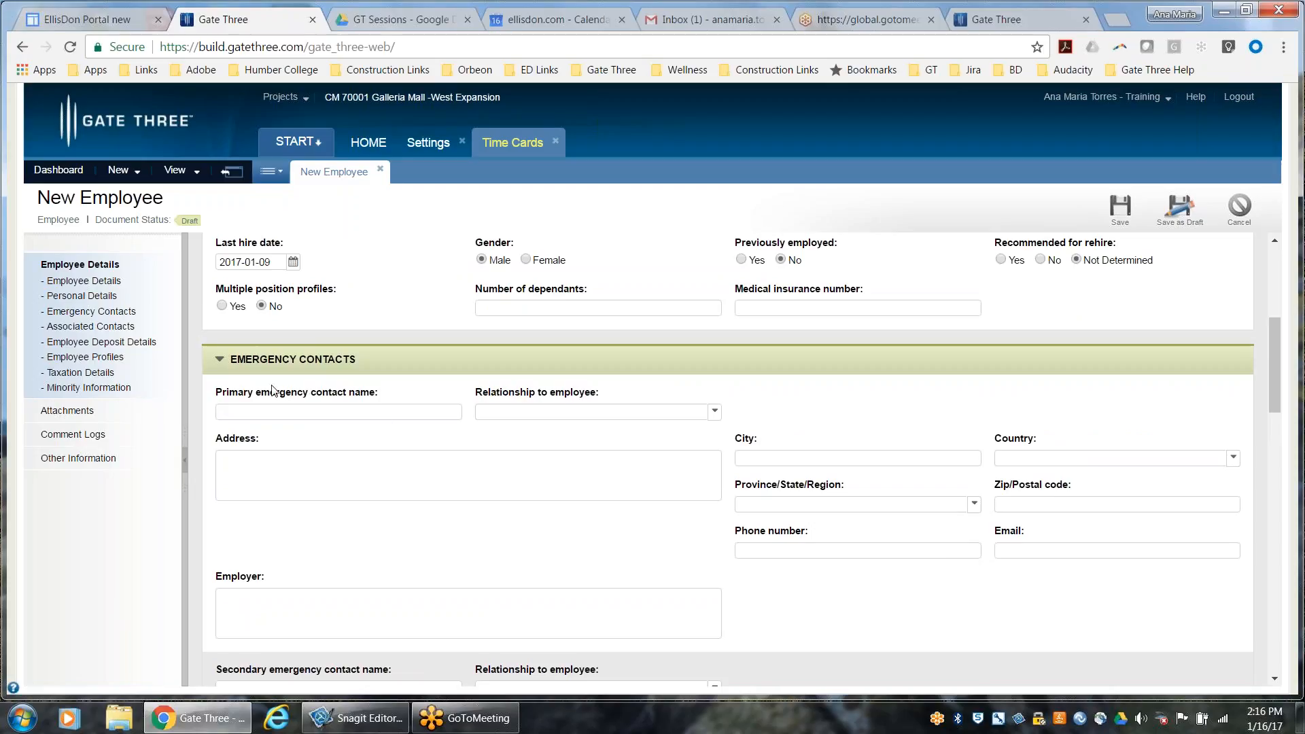
scroll(413, 408, "down", 5)
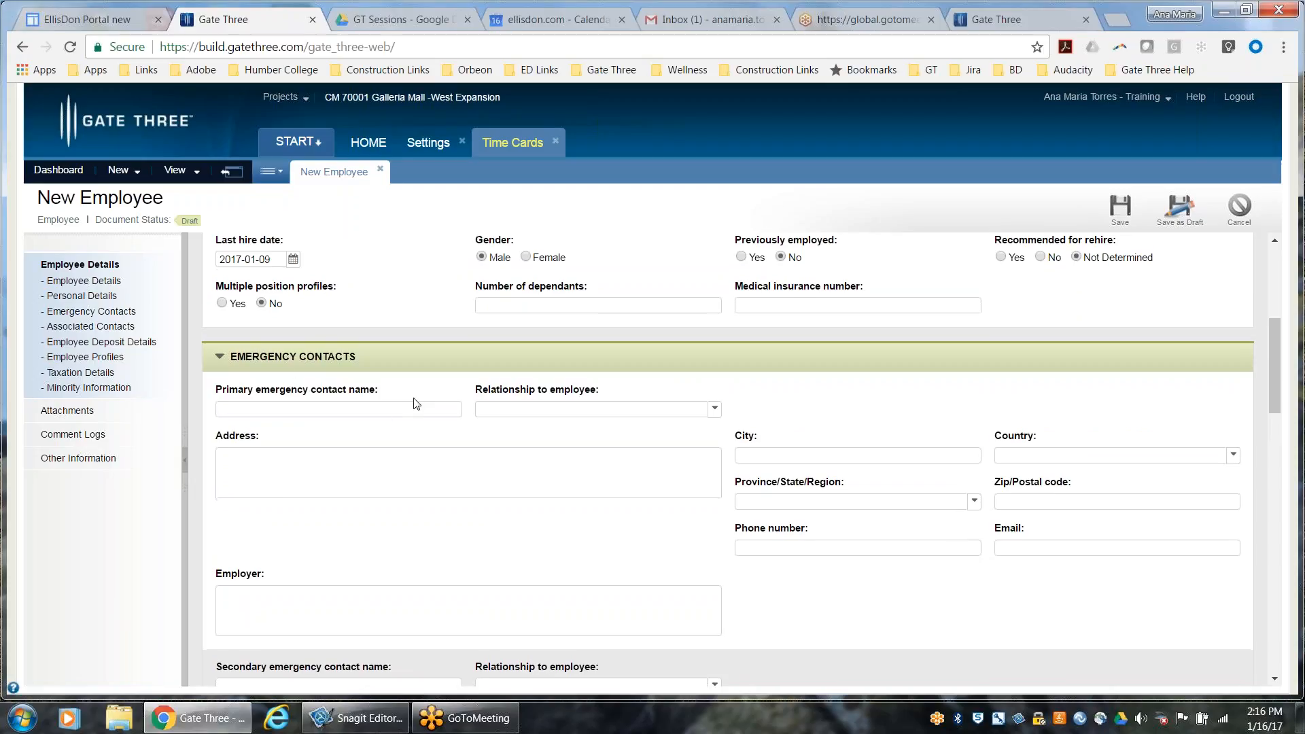
scroll(412, 439, "down", 6)
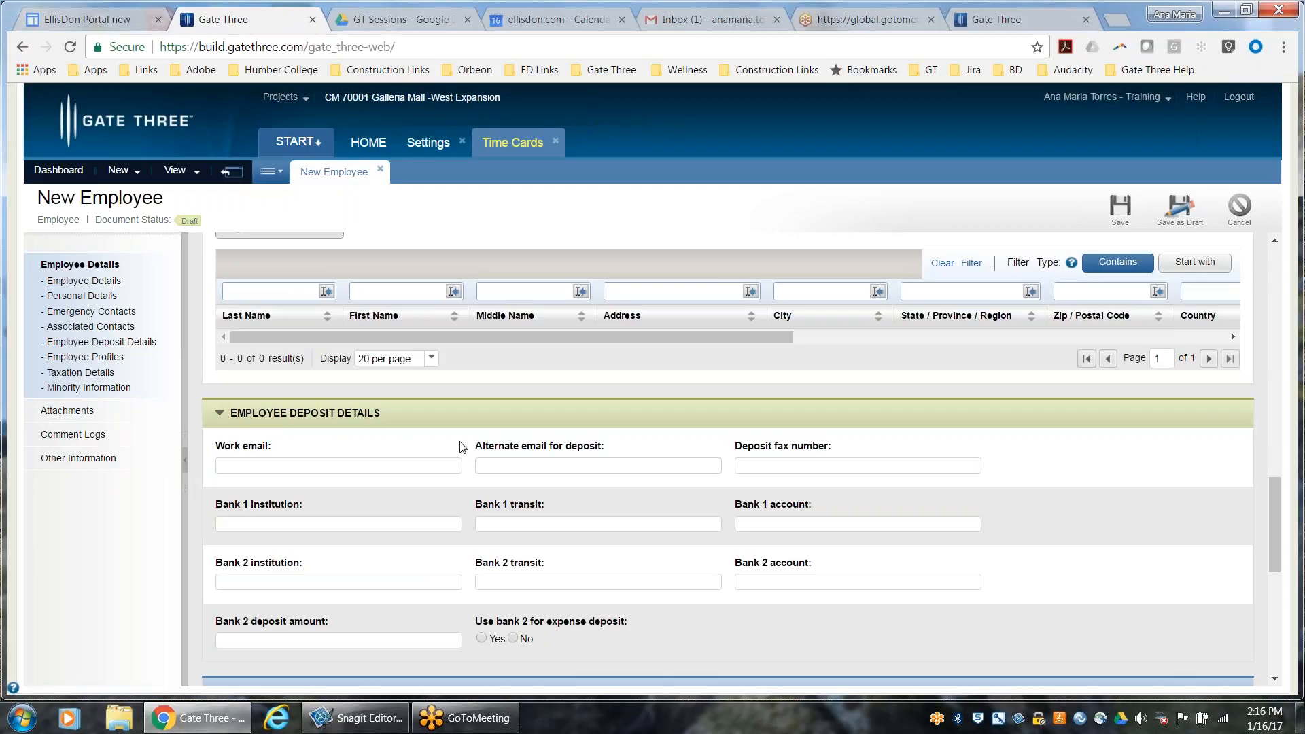
scroll(439, 456, "down", 6)
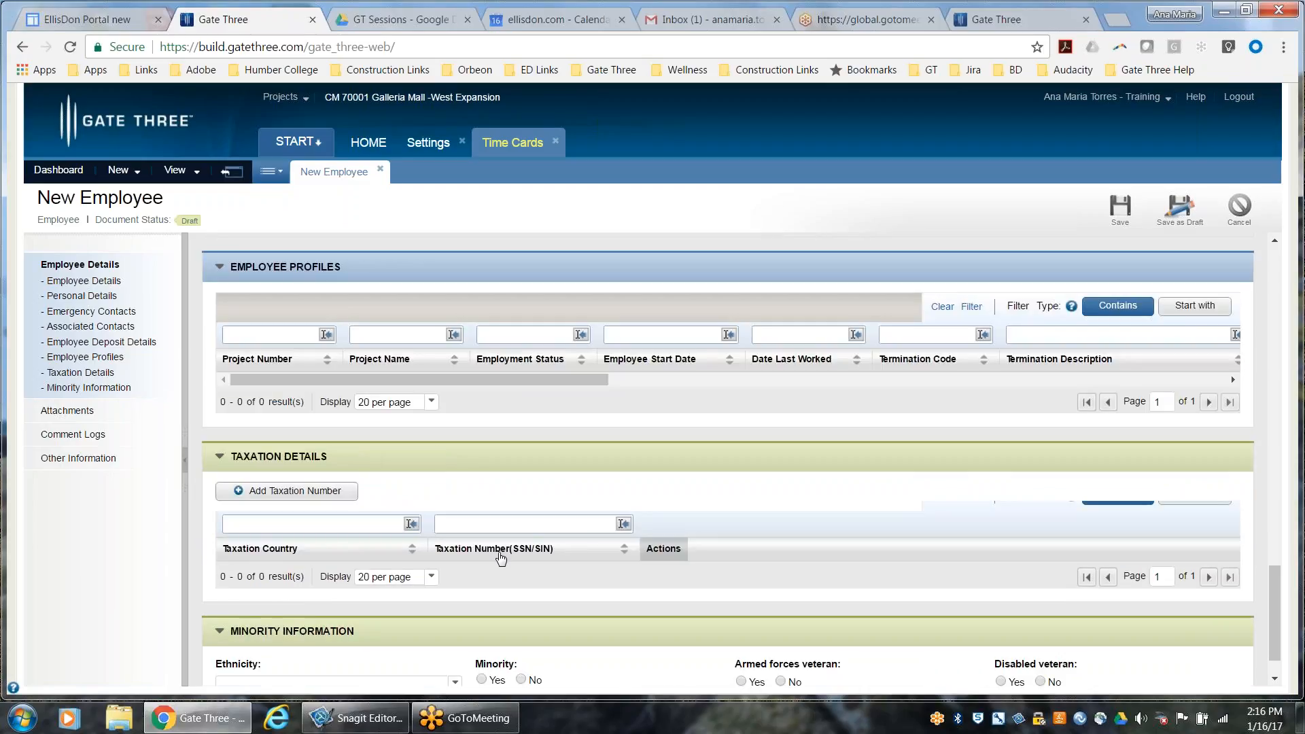
scroll(496, 554, "down", 1)
scroll(480, 568, "up", 5)
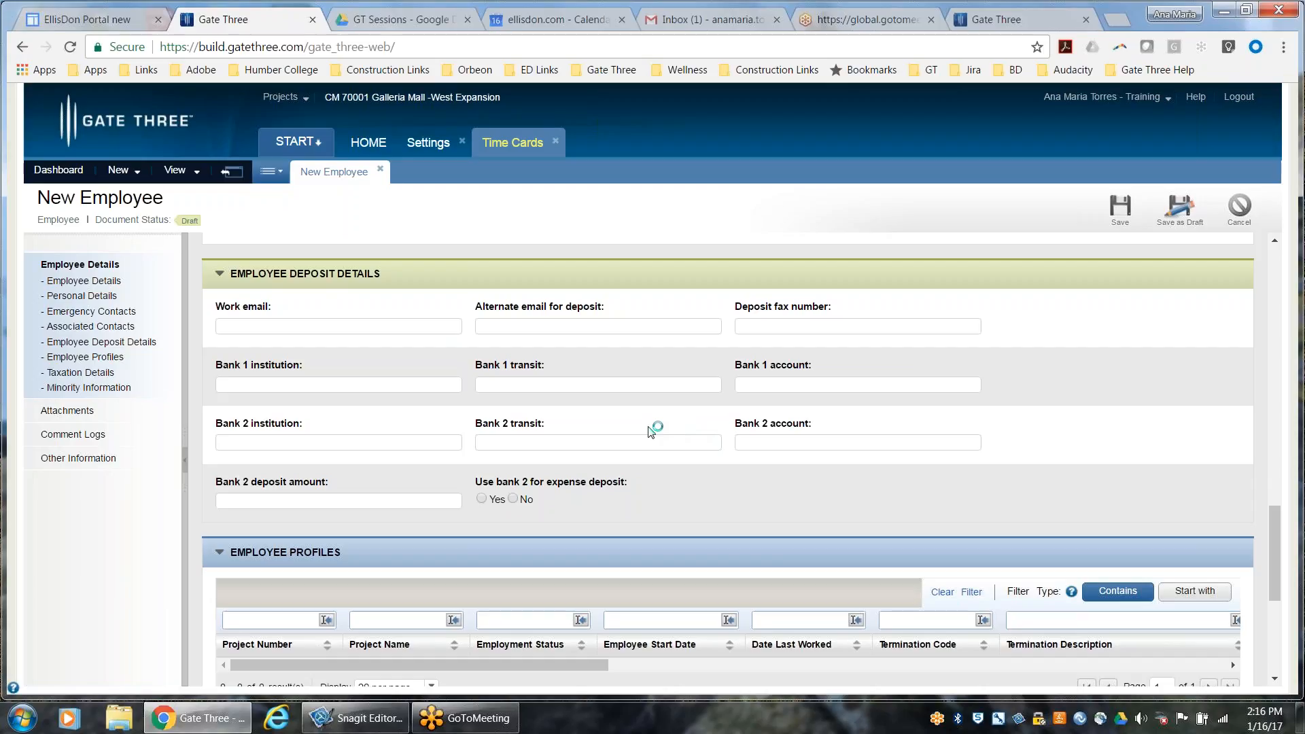
scroll(652, 432, "down", 5)
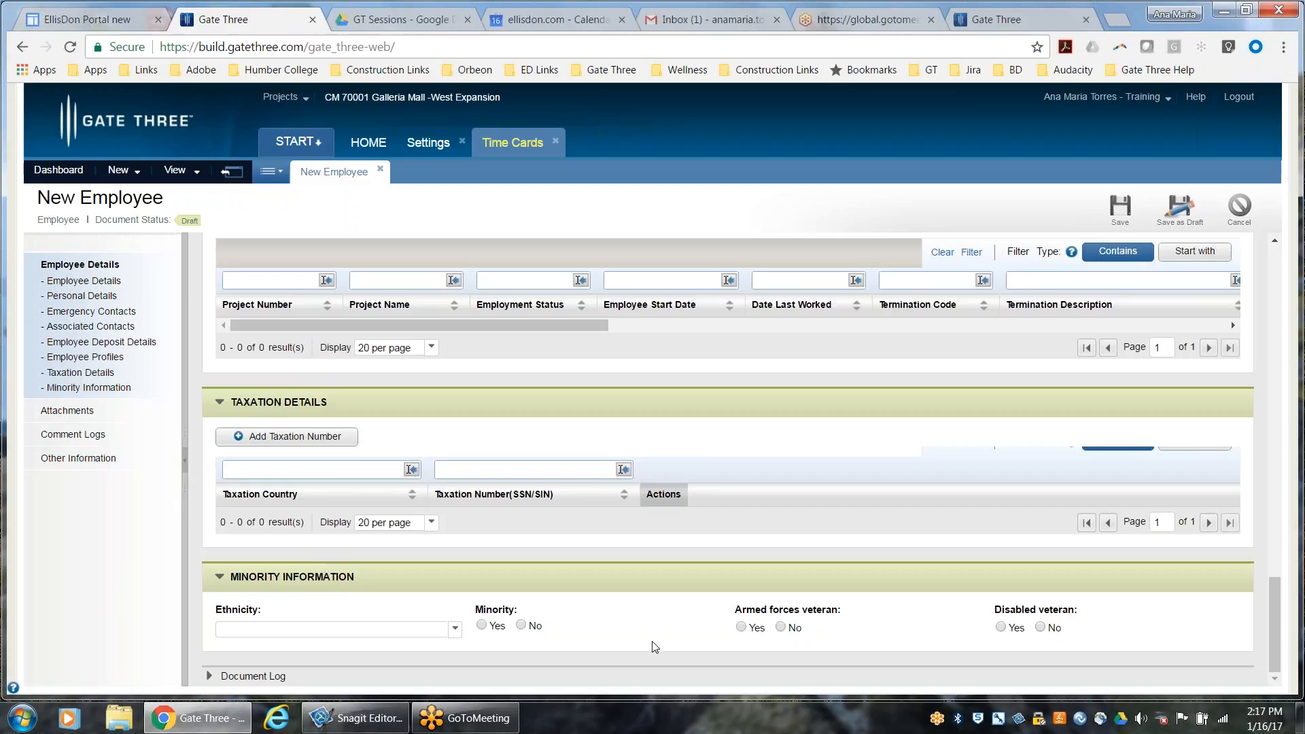
Check the new employee's attachments section and return to the personal details in the employee form
left_click(89, 413)
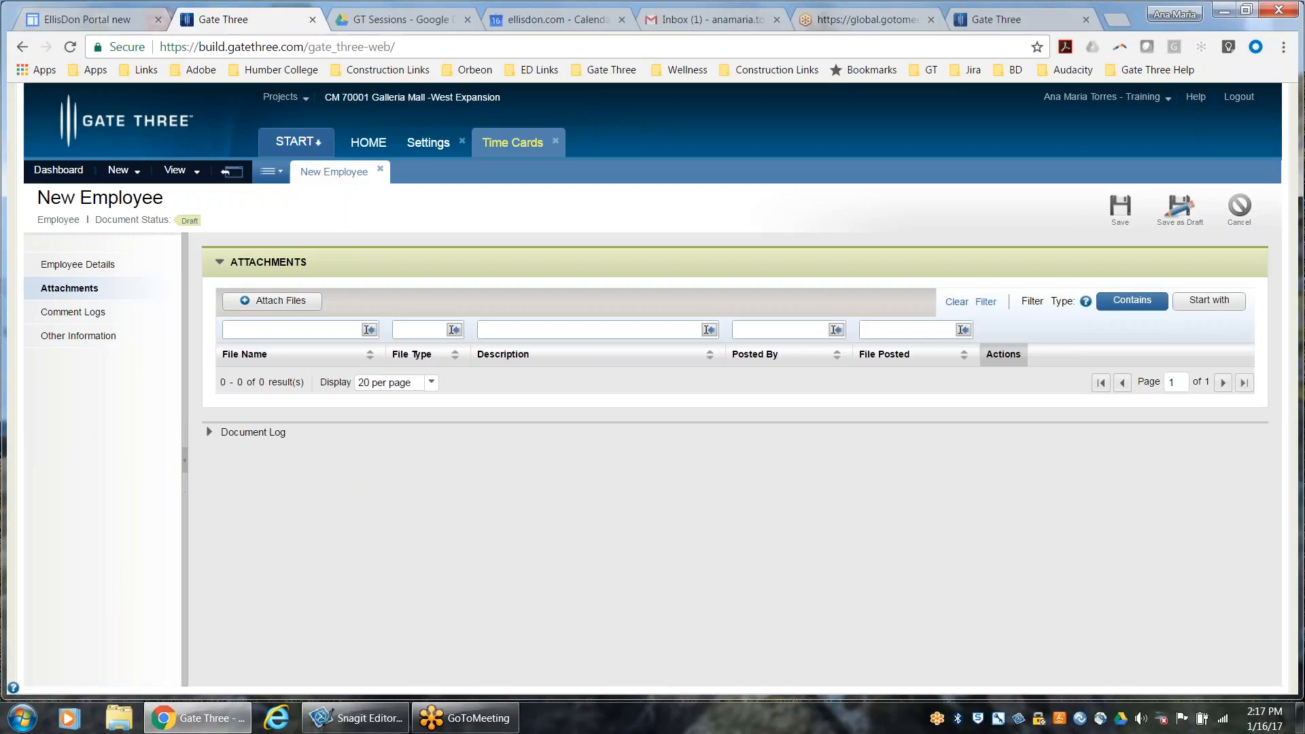
left_click(274, 306)
left_click(110, 272)
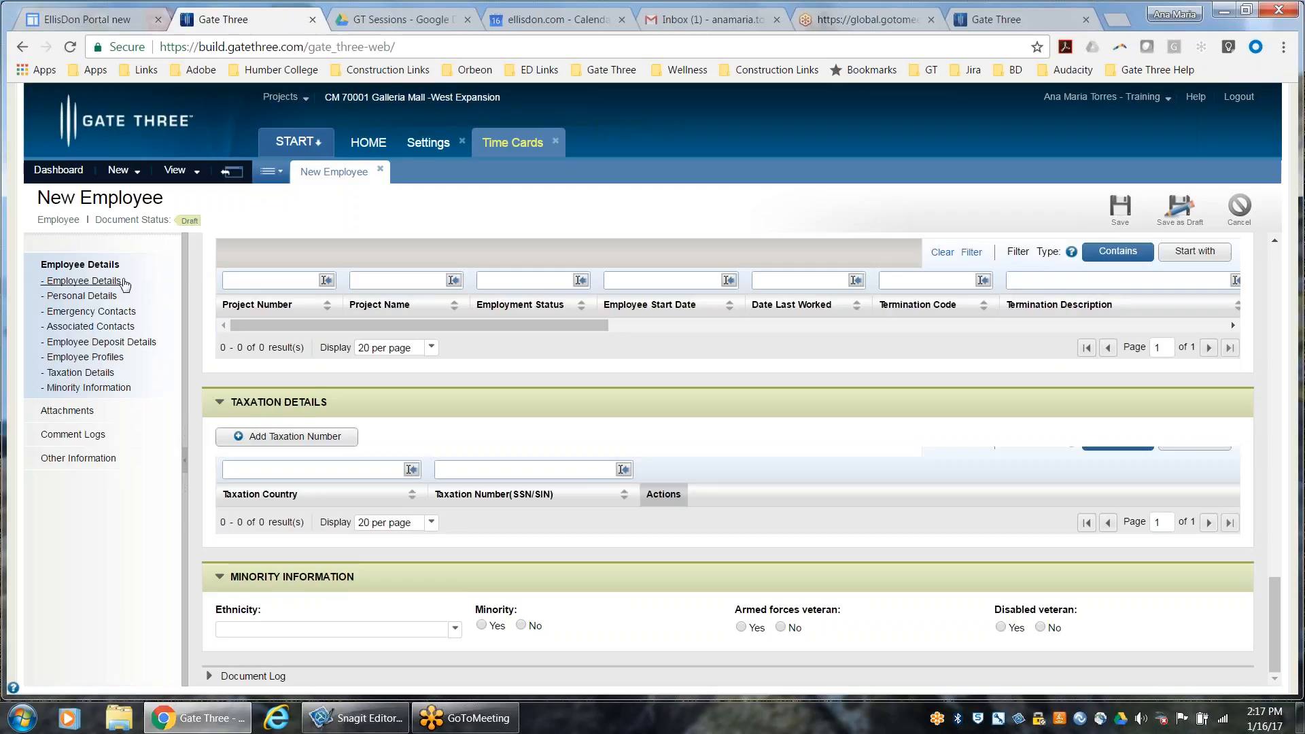
scroll(646, 491, "up", 10)
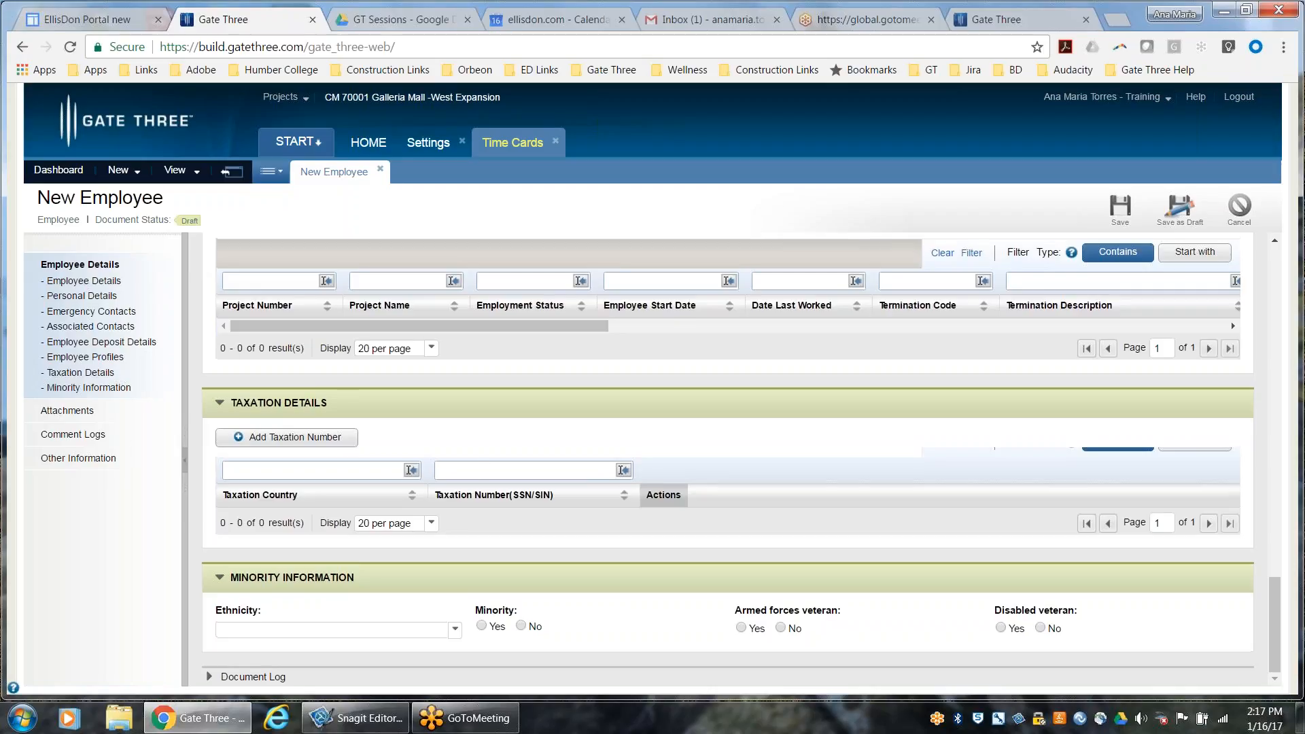
scroll(646, 491, "up", 10)
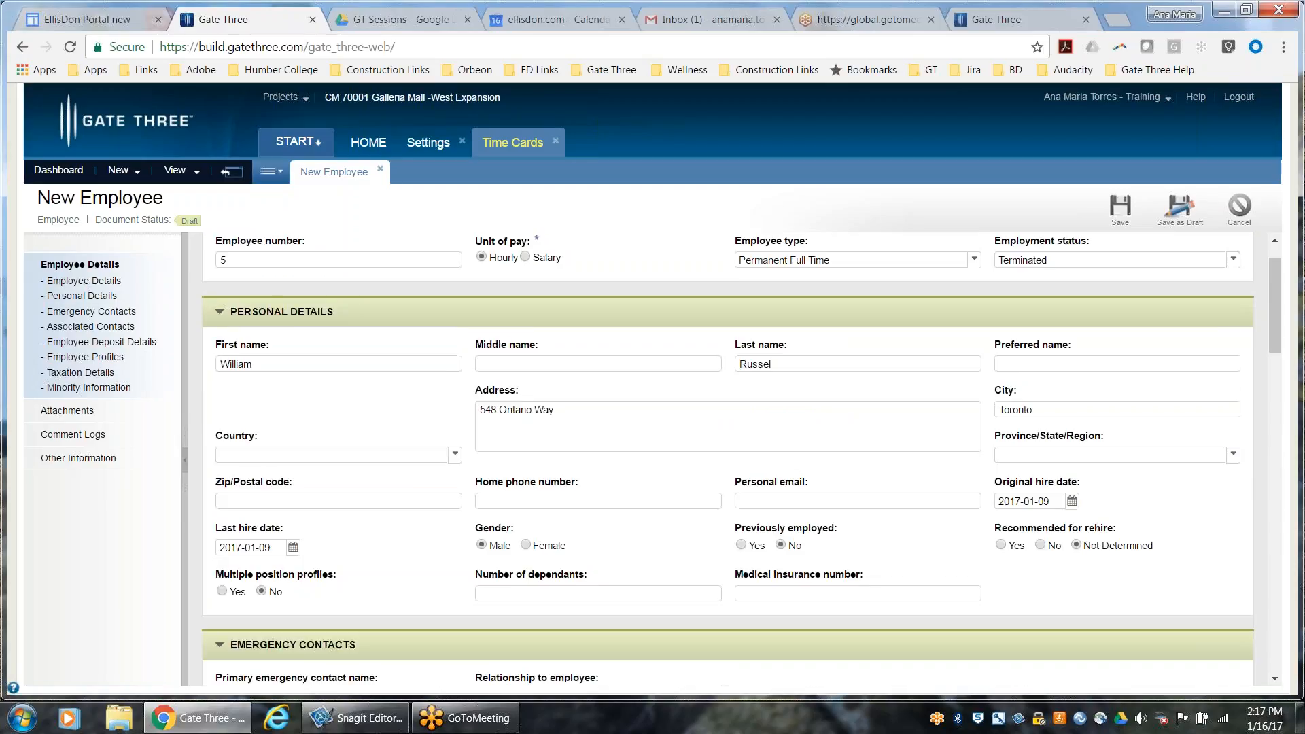
Save the new employee and approve the document in its payroll review
left_click(1121, 206)
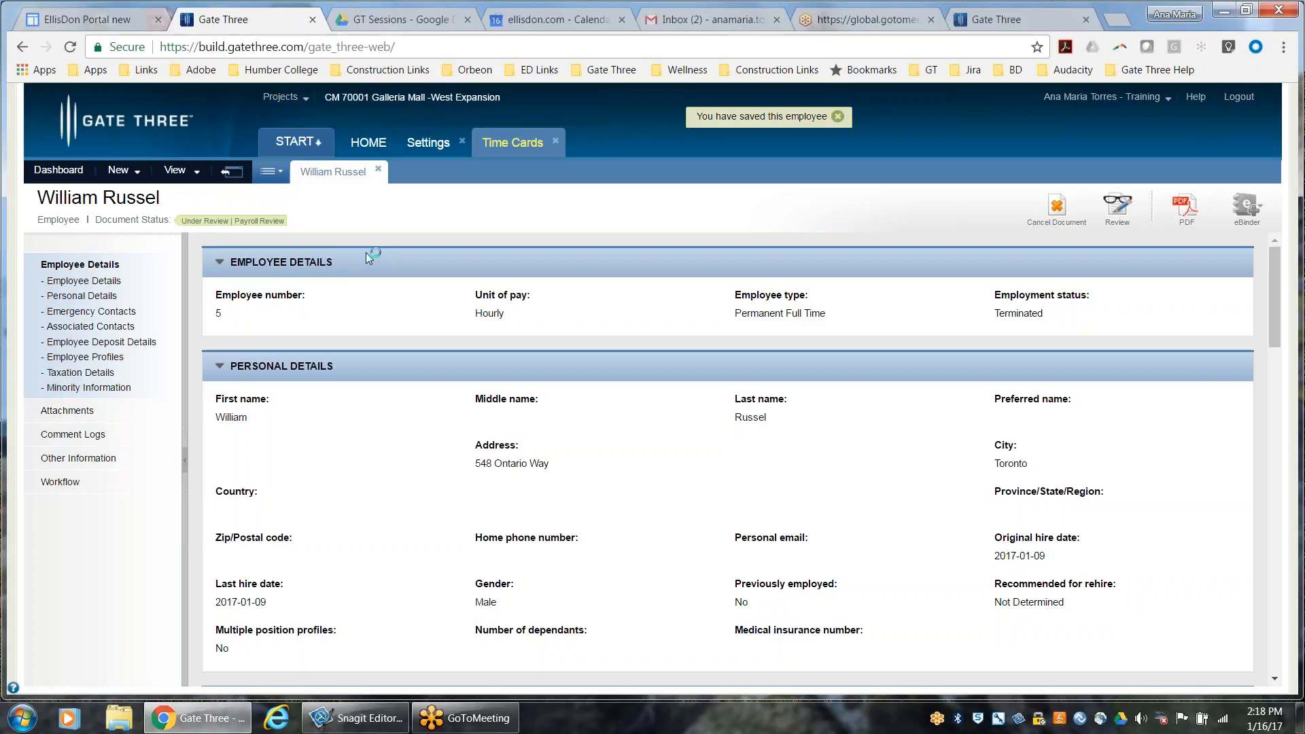
left_click(1117, 206)
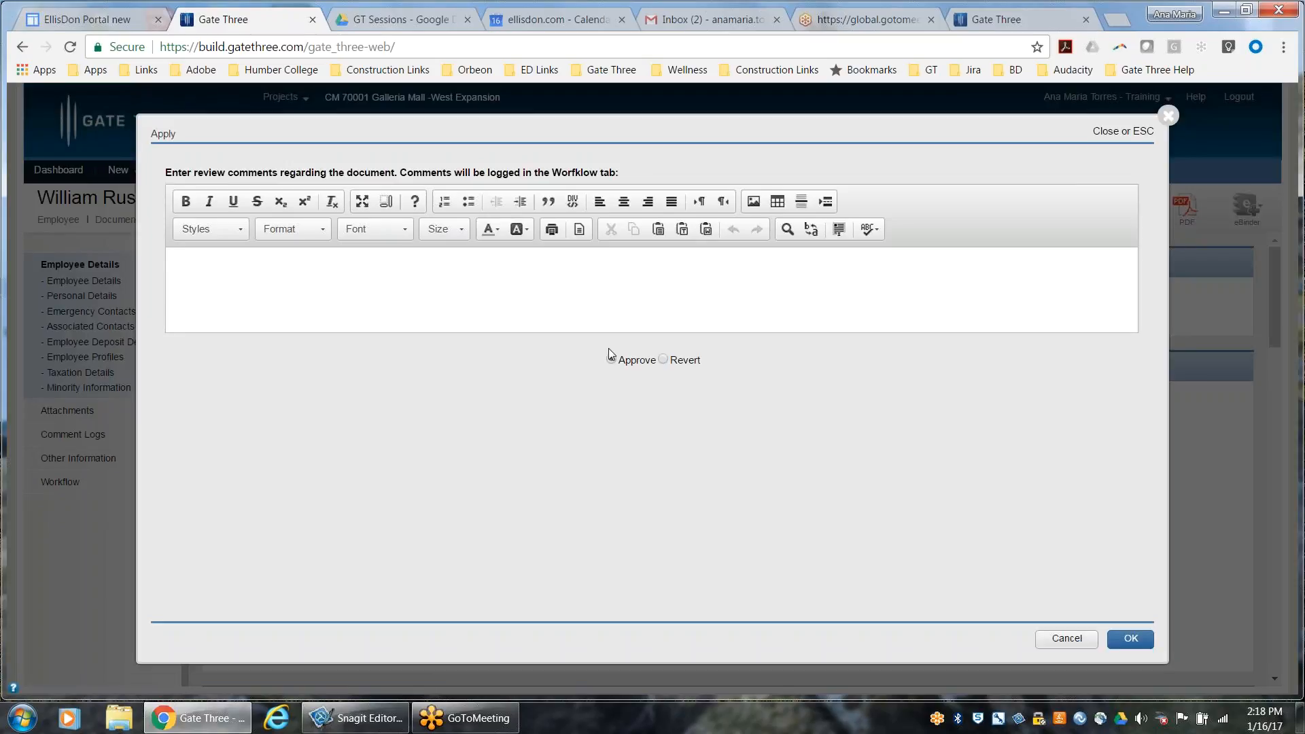
left_click(611, 358)
left_click(1132, 639)
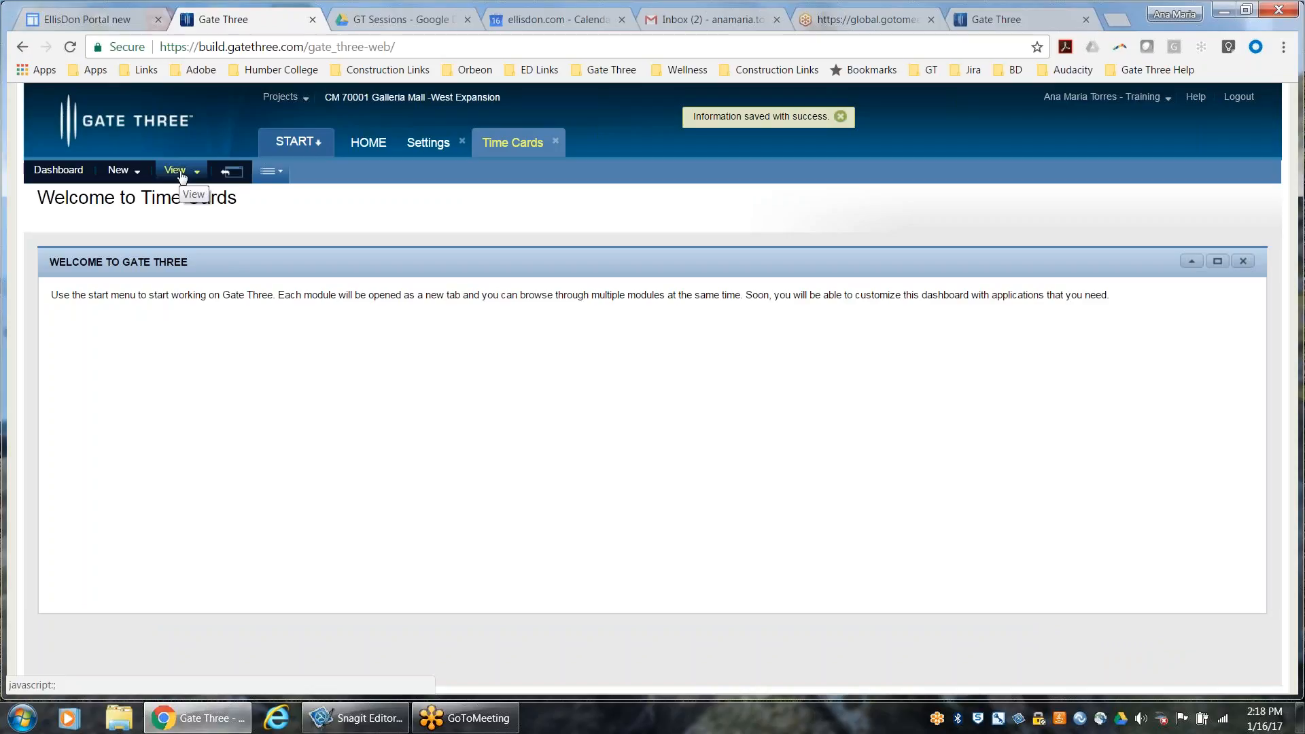
Show the Hourly Employees view in Time Cards and examine the new employee's entry and employee number column
left_click(179, 170)
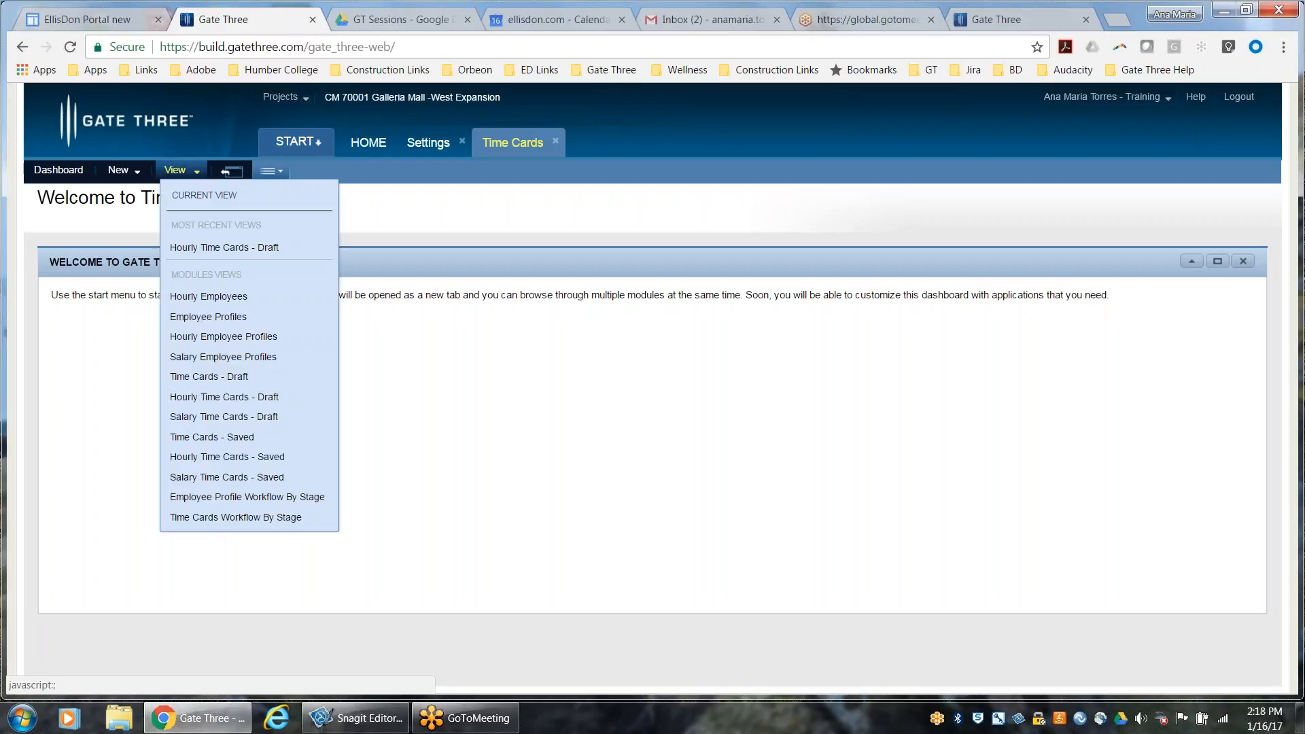
left_click(220, 302)
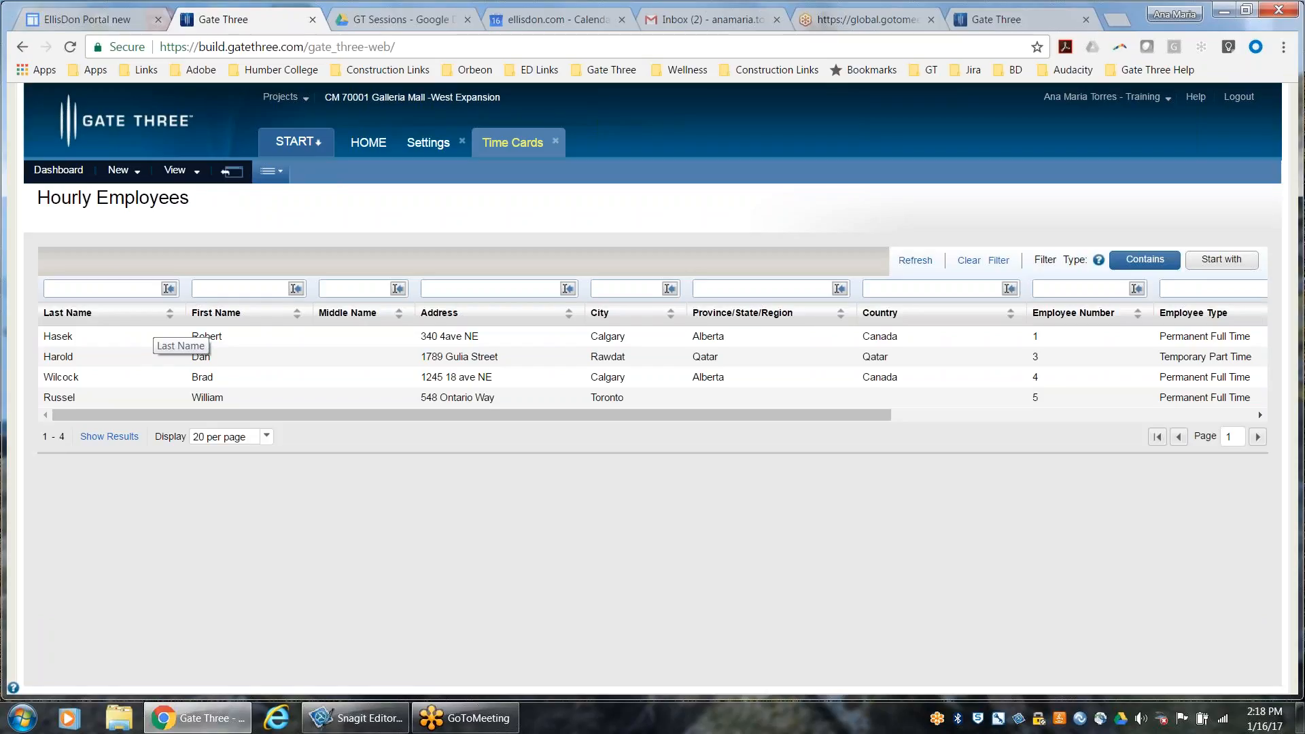
left_click(180, 172)
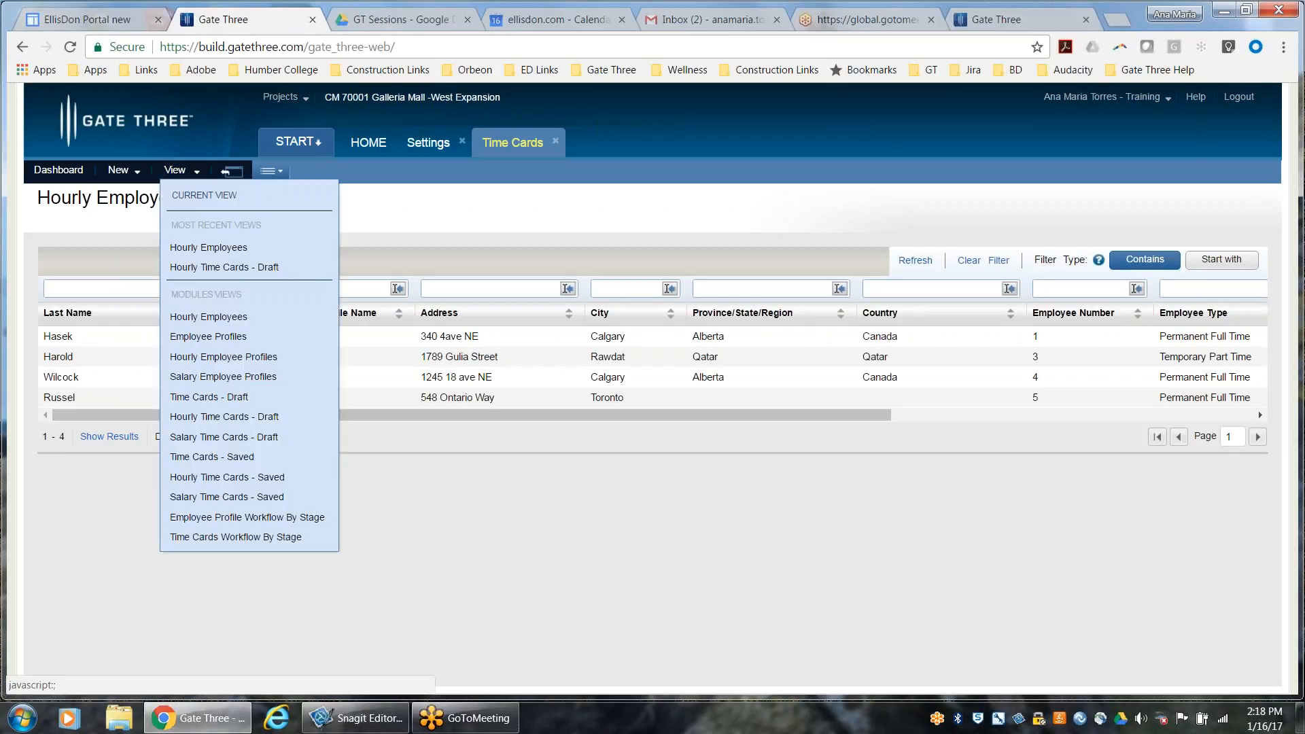
left_click(228, 252)
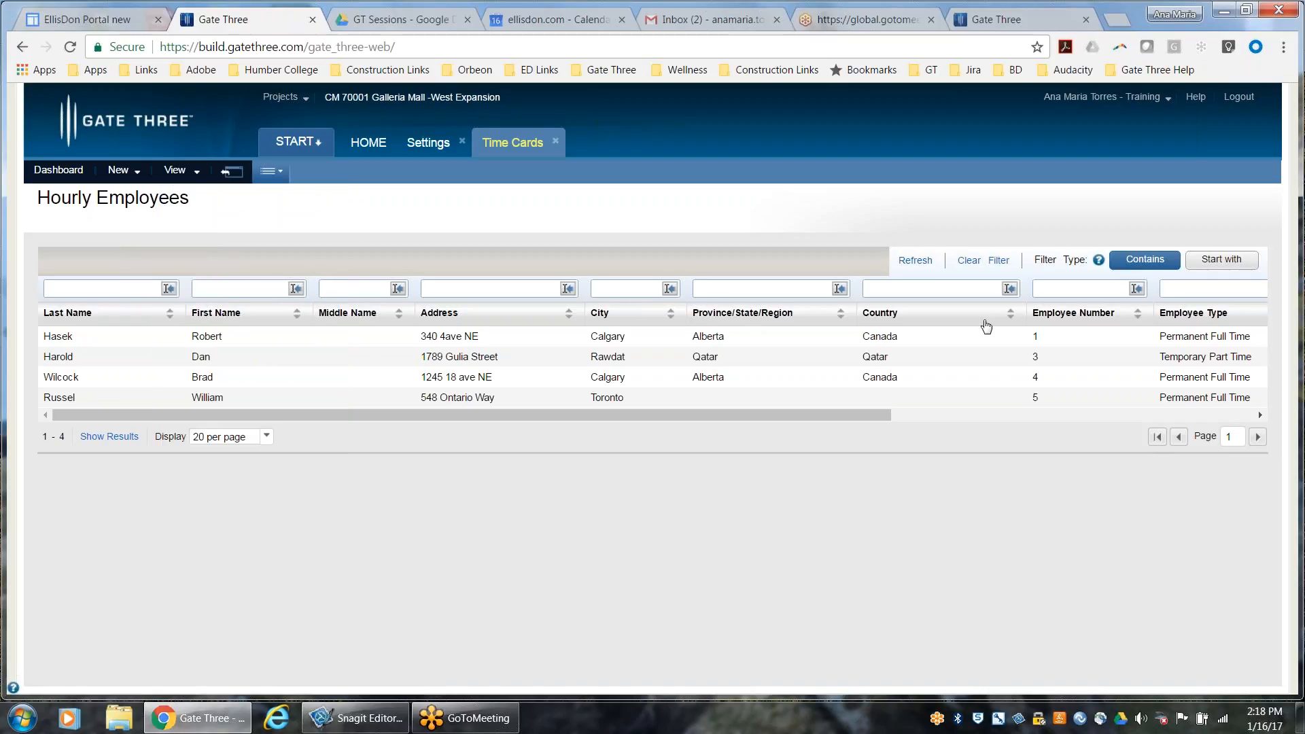
left_click(1051, 283)
Create a new employee profile and set its employee profile type to Both
left_click(117, 176)
mouse_move(120, 170)
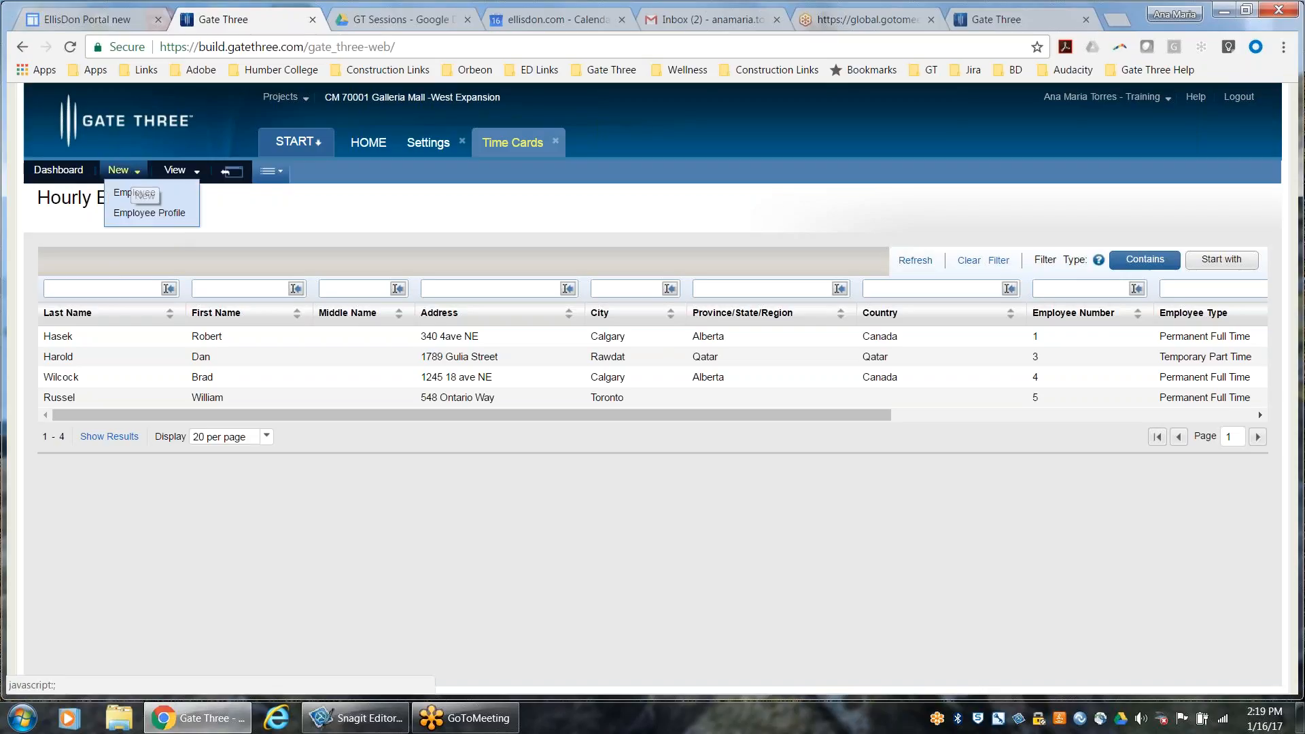
left_click(150, 213)
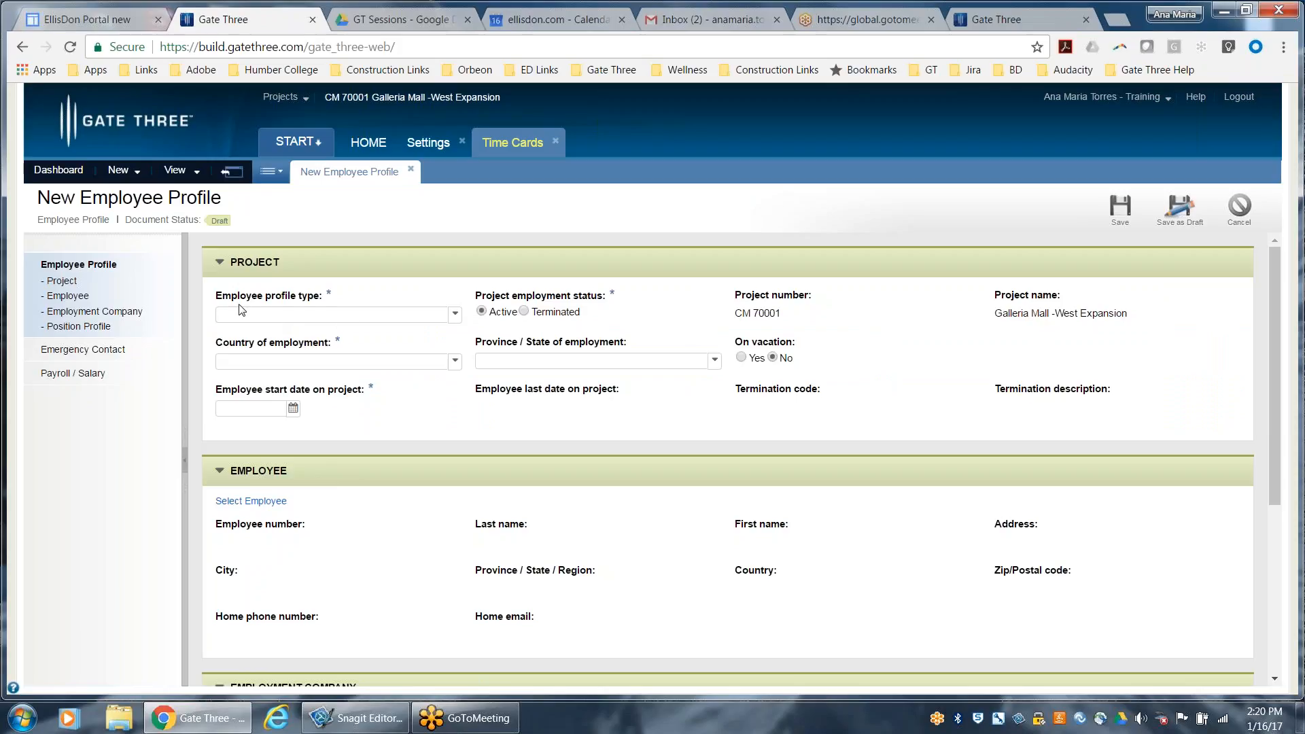
left_click(337, 316)
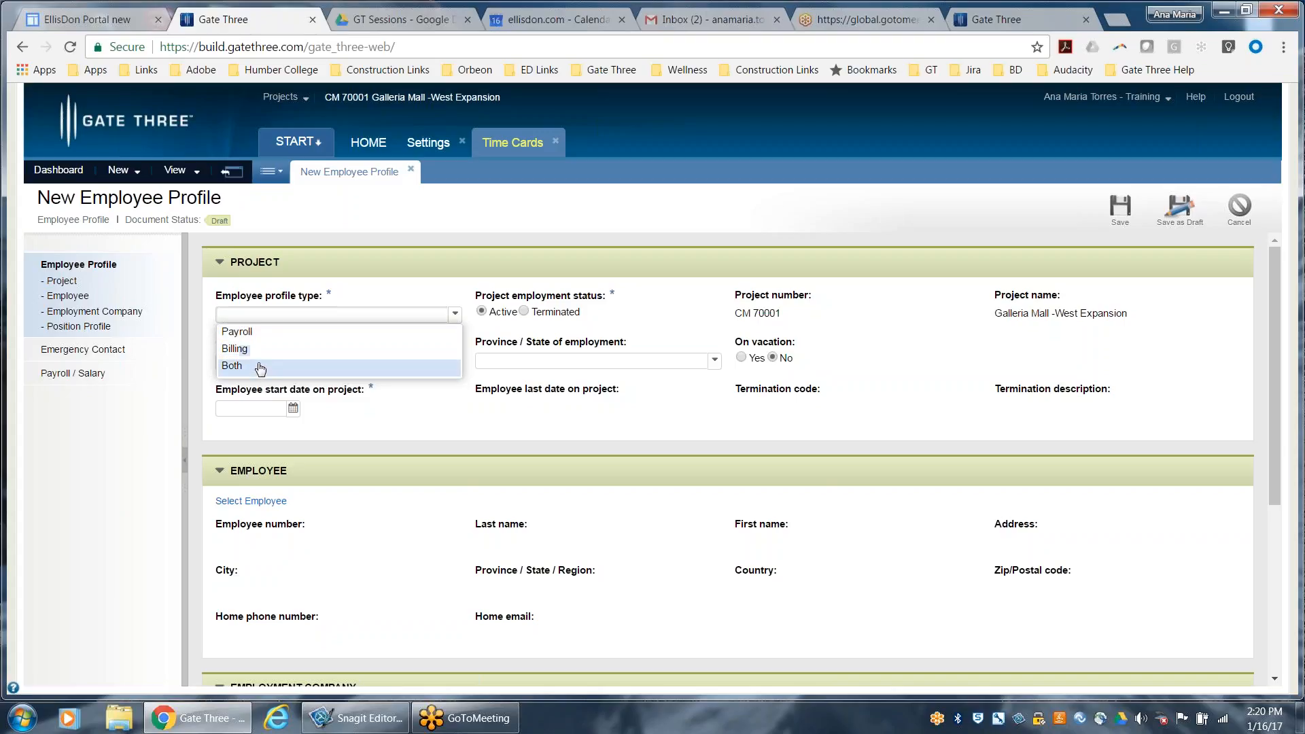
left_click(260, 368)
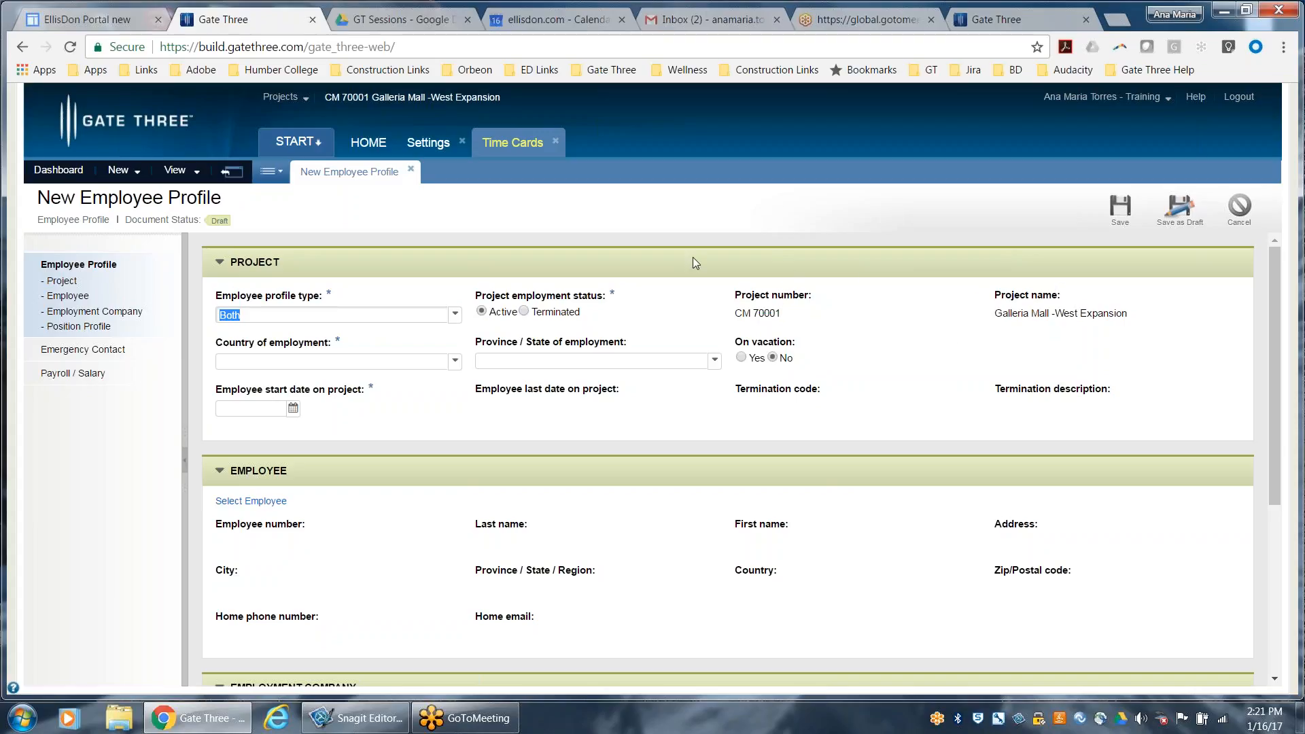
Set the country of employment to Canada, the province to Ontario and the employee start date on the project to 2017-01-15
left_click(294, 362)
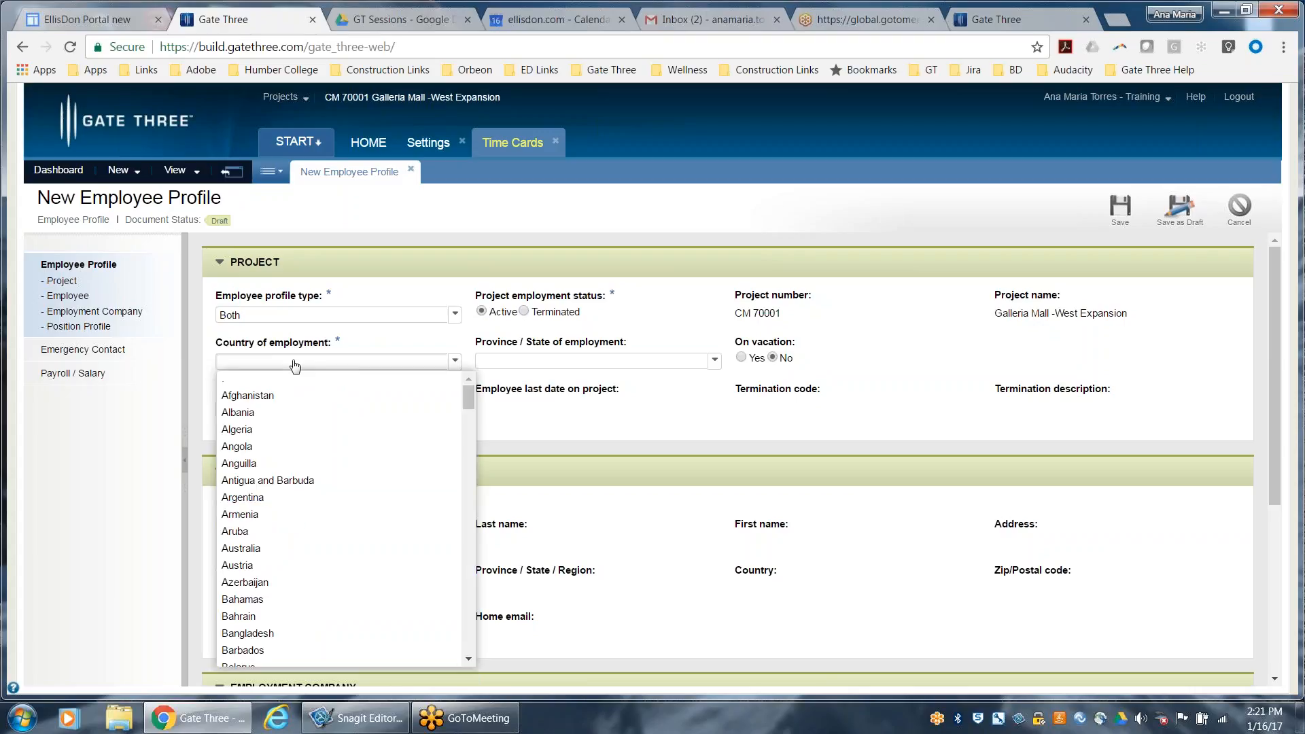
key("c")
key("c")
key("c")
key("Return")
left_click(487, 361)
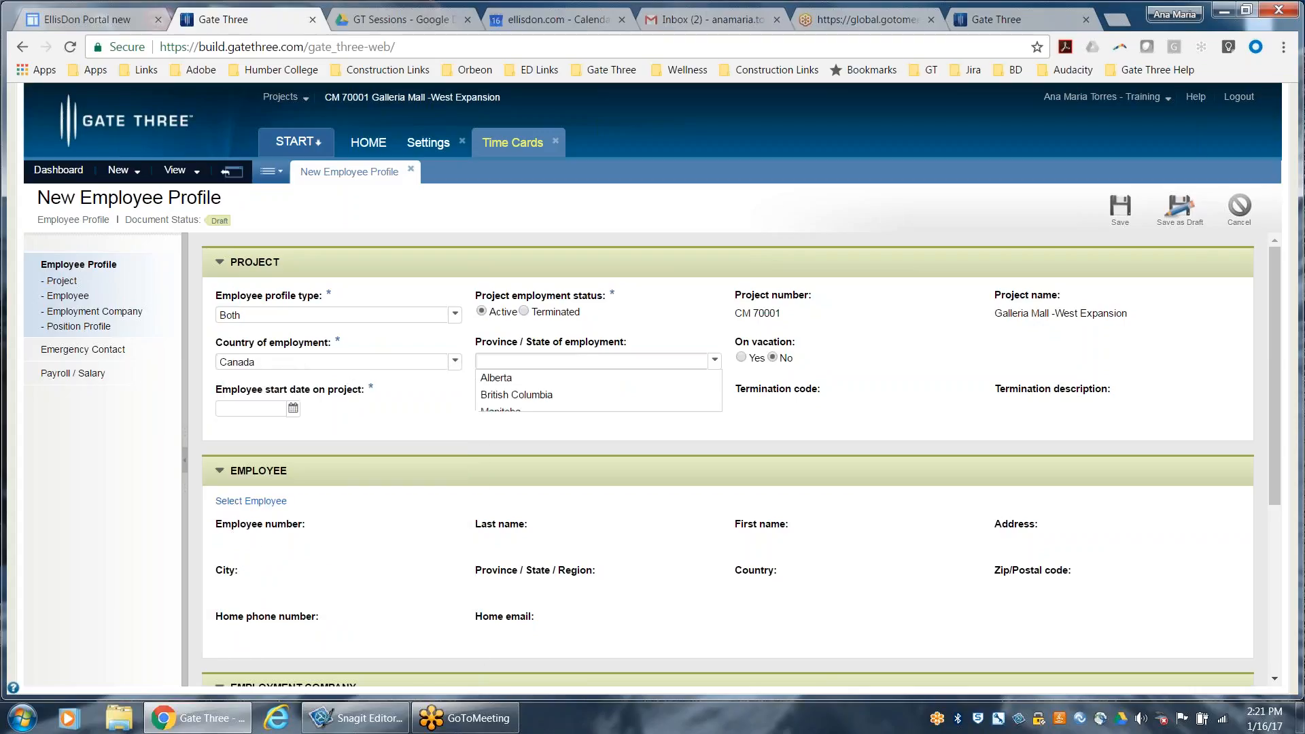
left_click(510, 520)
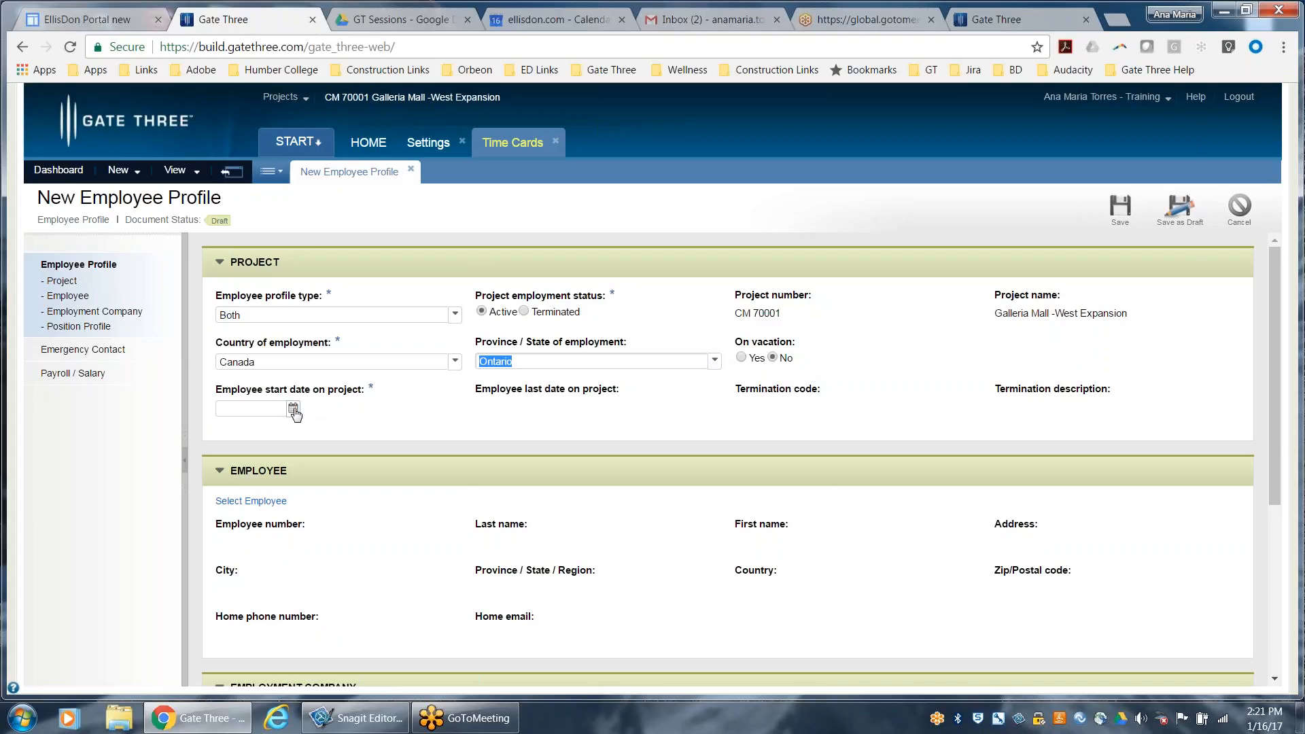
left_click(293, 409)
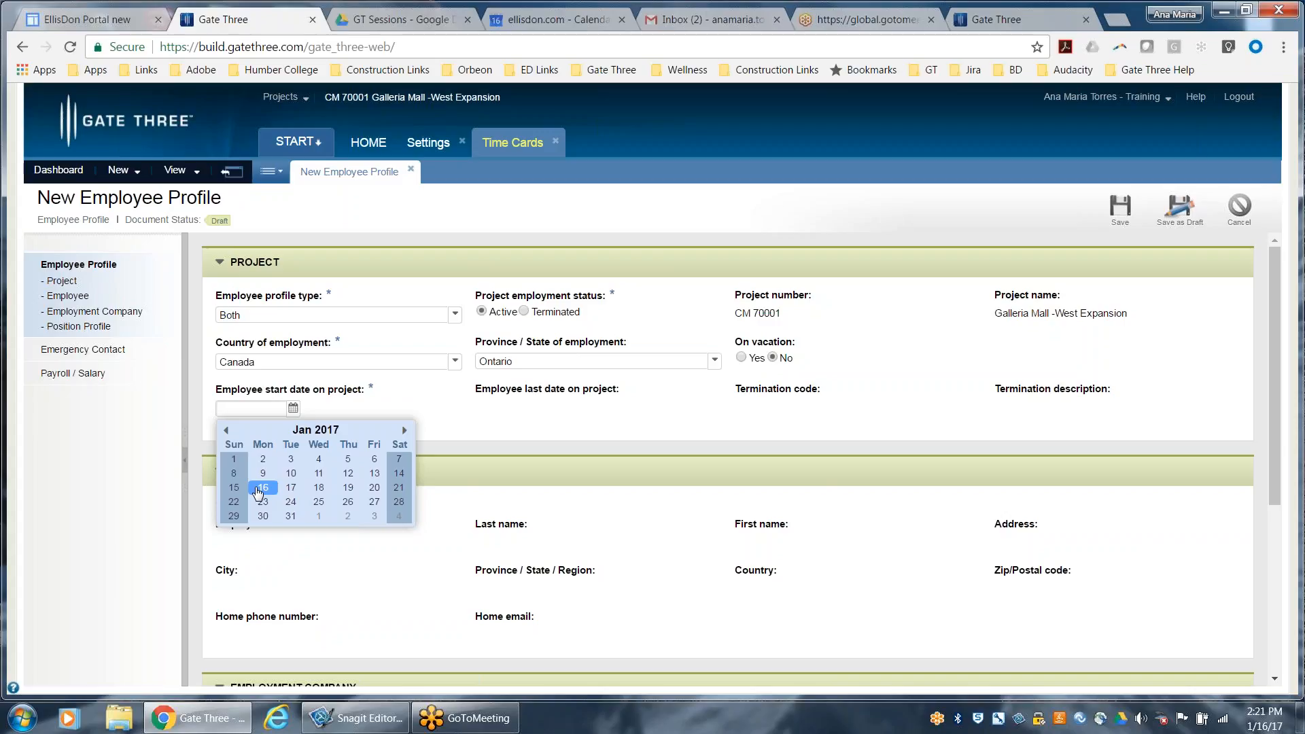
left_click(235, 489)
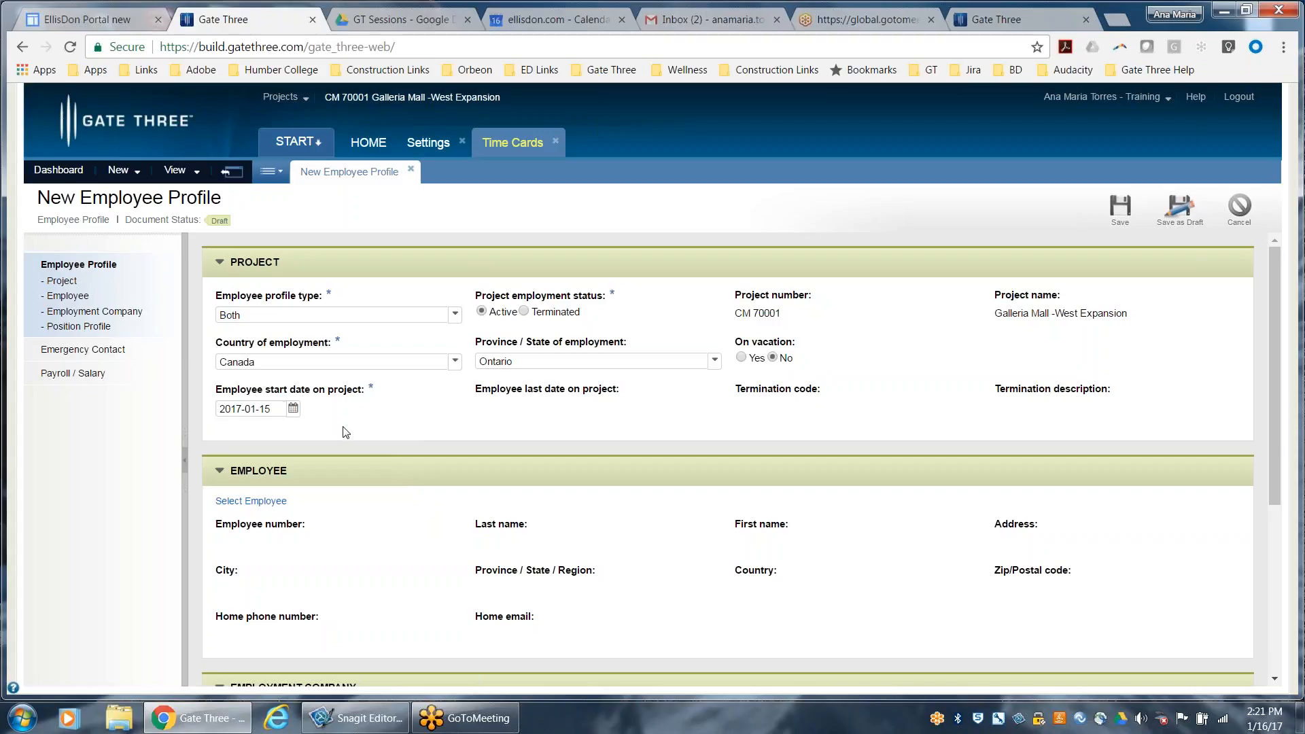
Assign the newly created hourly employee to the employee profile
left_click(268, 501)
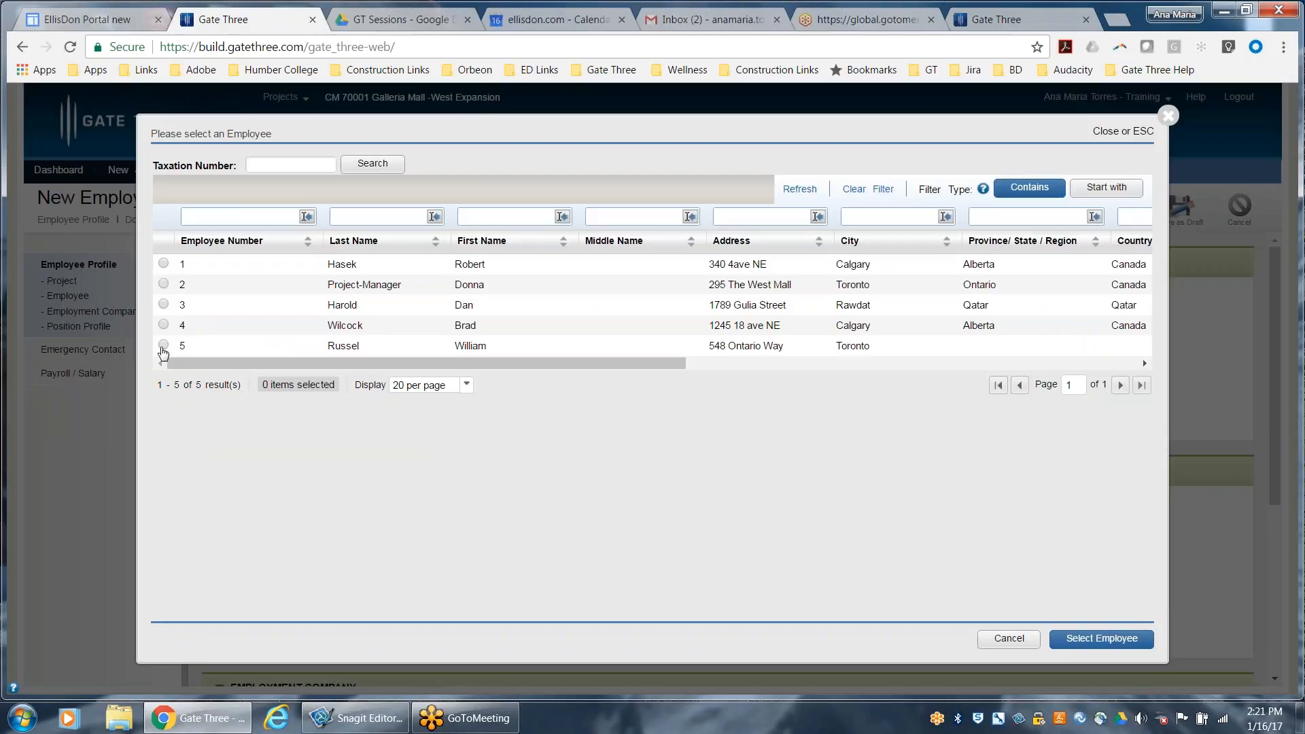
left_click(164, 345)
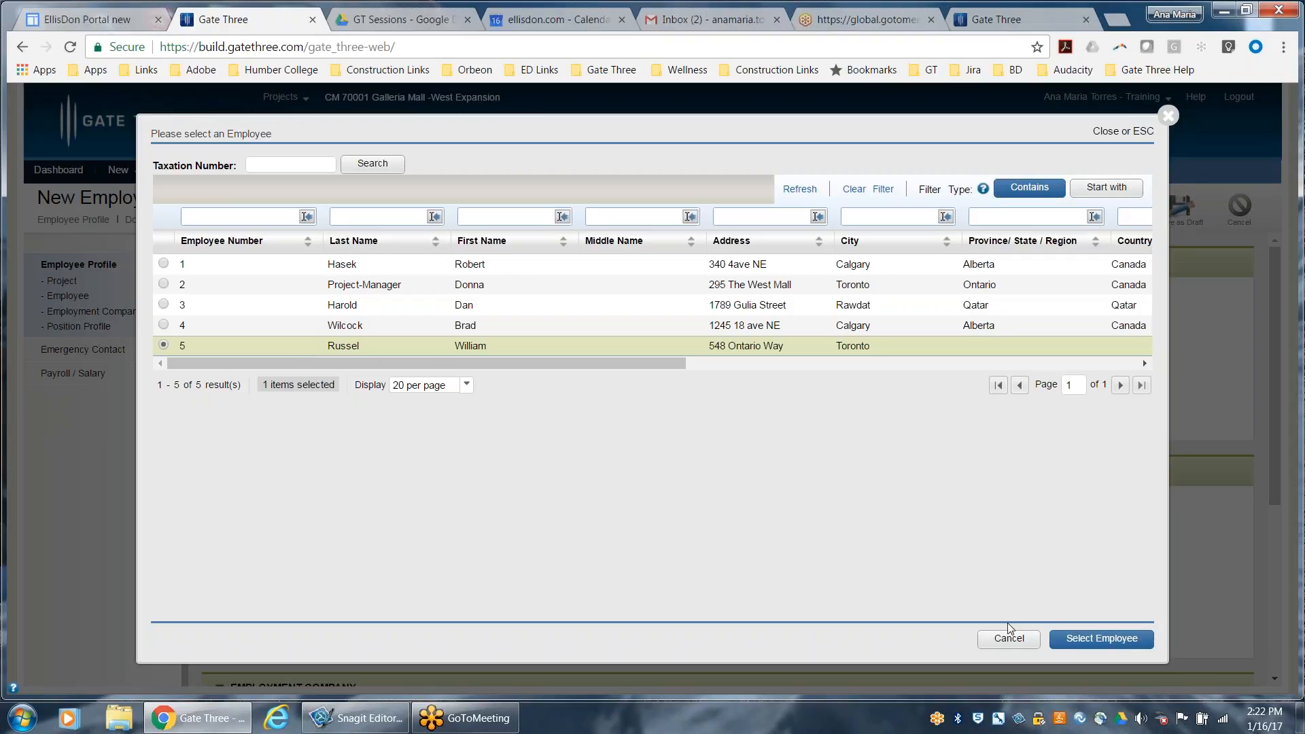
left_click(1081, 639)
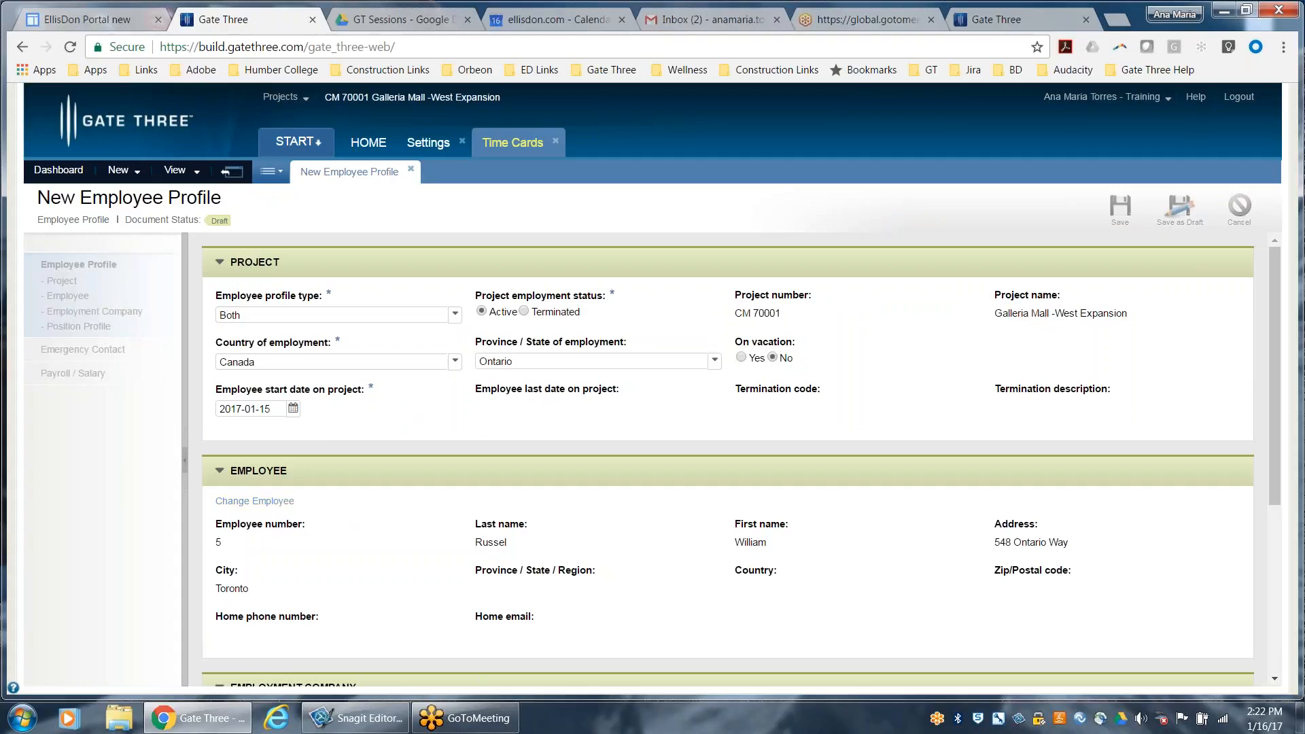
Reopen the employee selection, look through the list's further columns and reselect the same employee
left_click(280, 504)
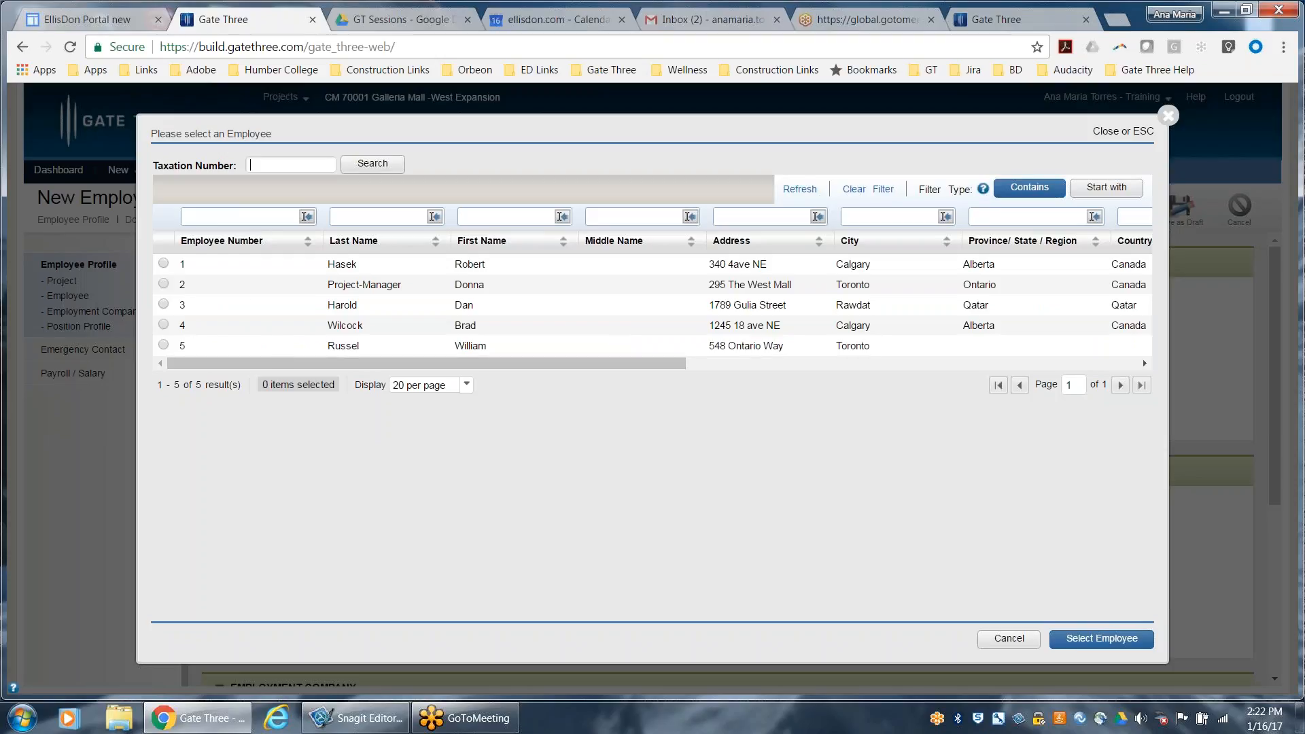
left_click_drag(660, 364, 587, 387)
left_click(164, 346)
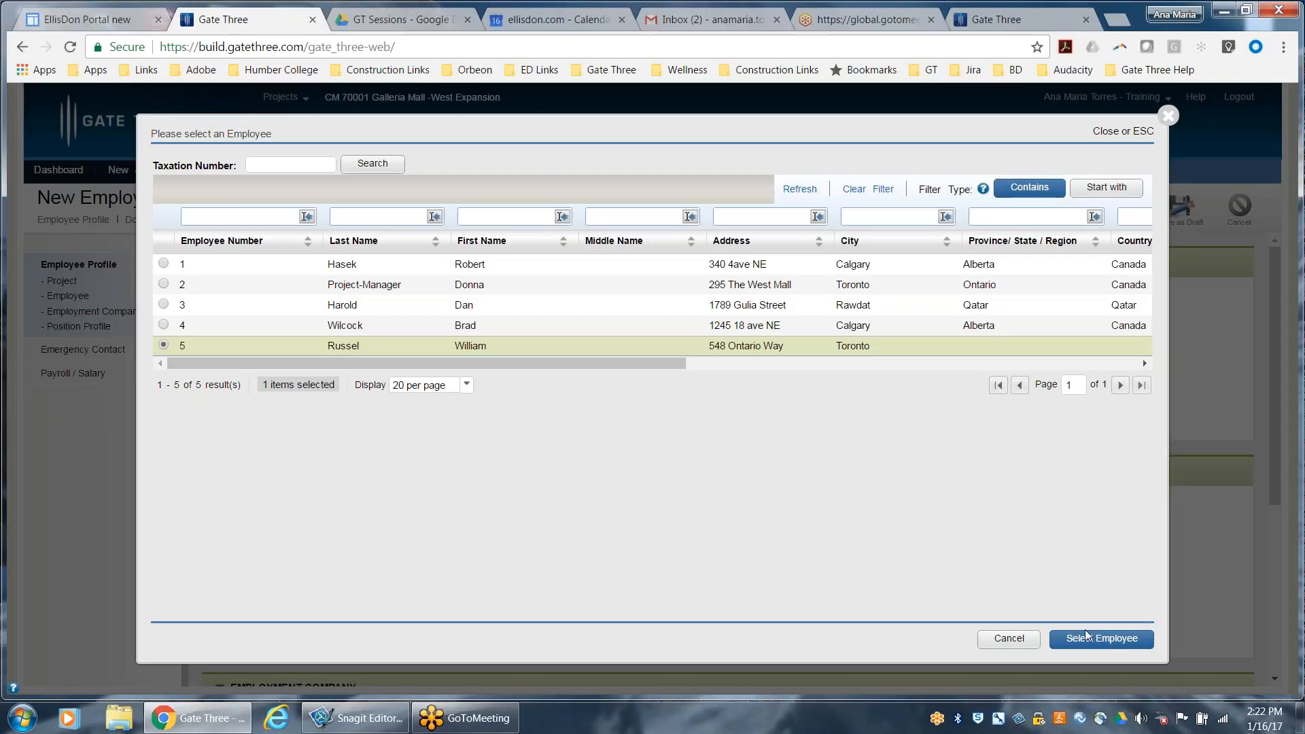
left_click(1101, 638)
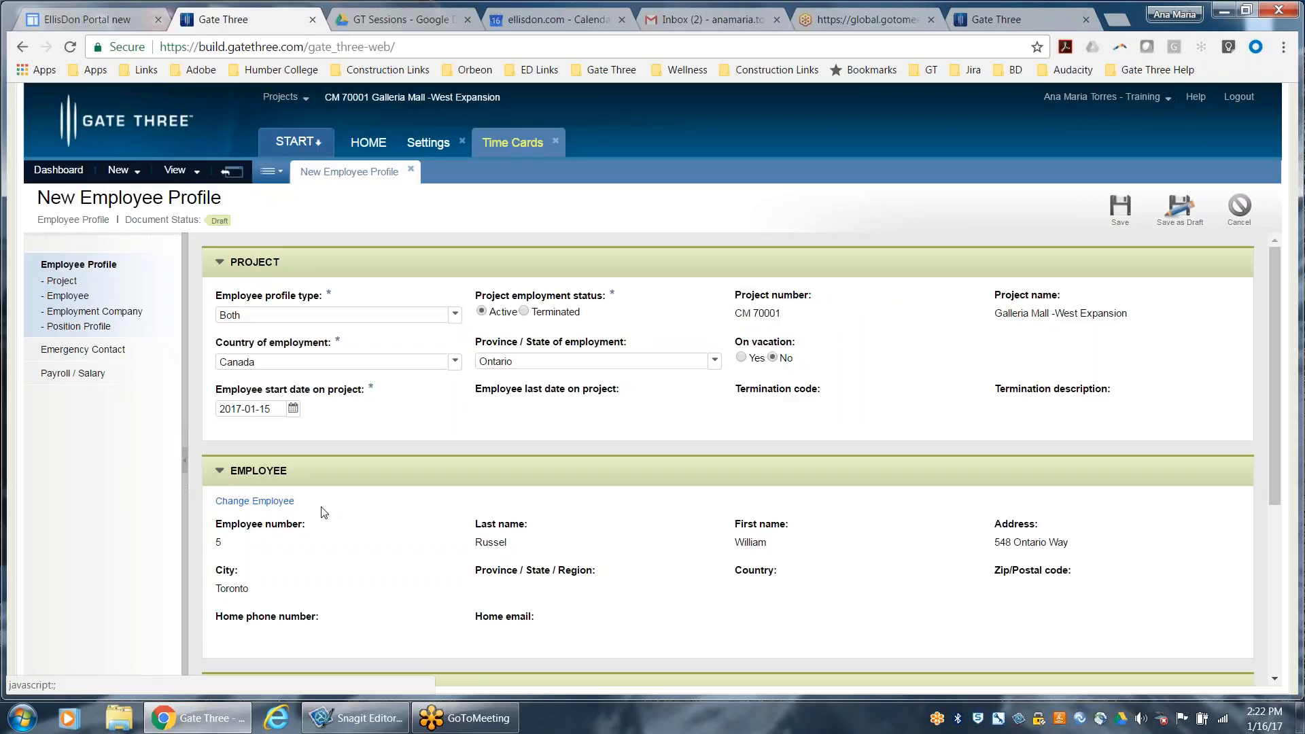
Select Gate Three Inc as the employment company of the employee profile
scroll(324, 513, "down", 5)
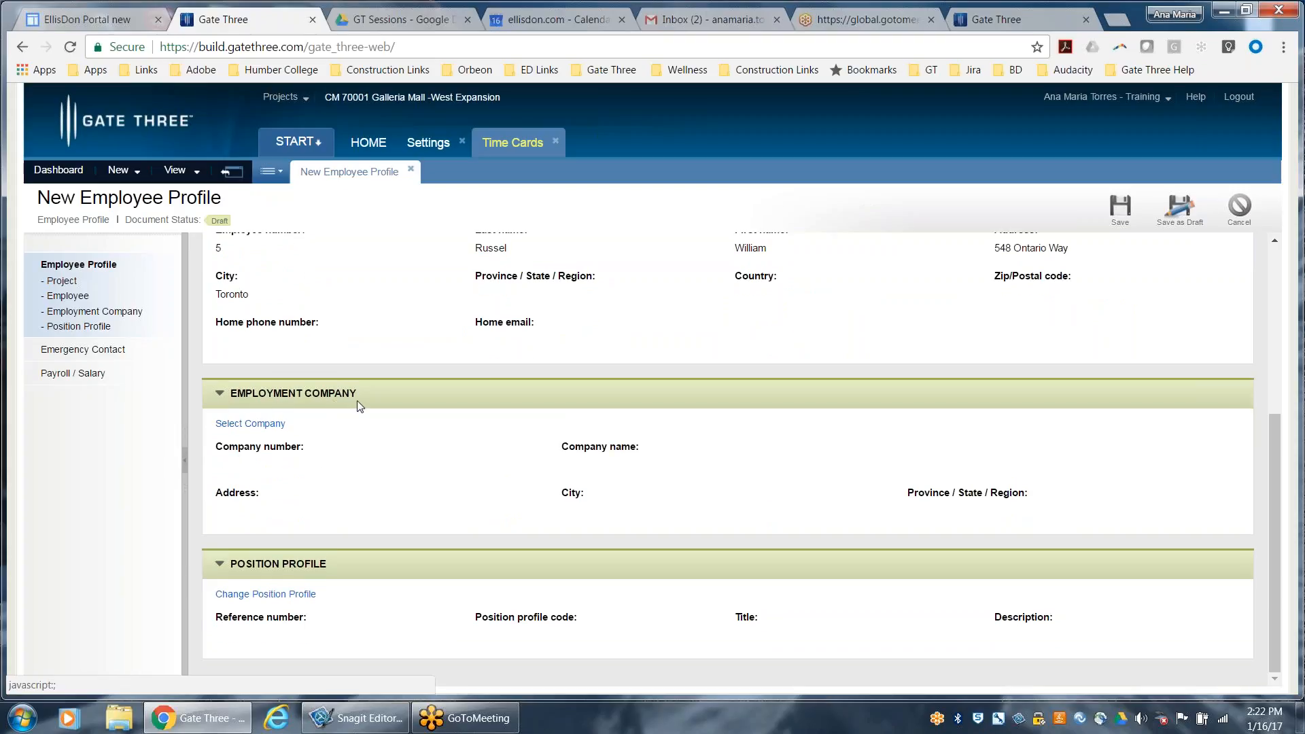
left_click(243, 425)
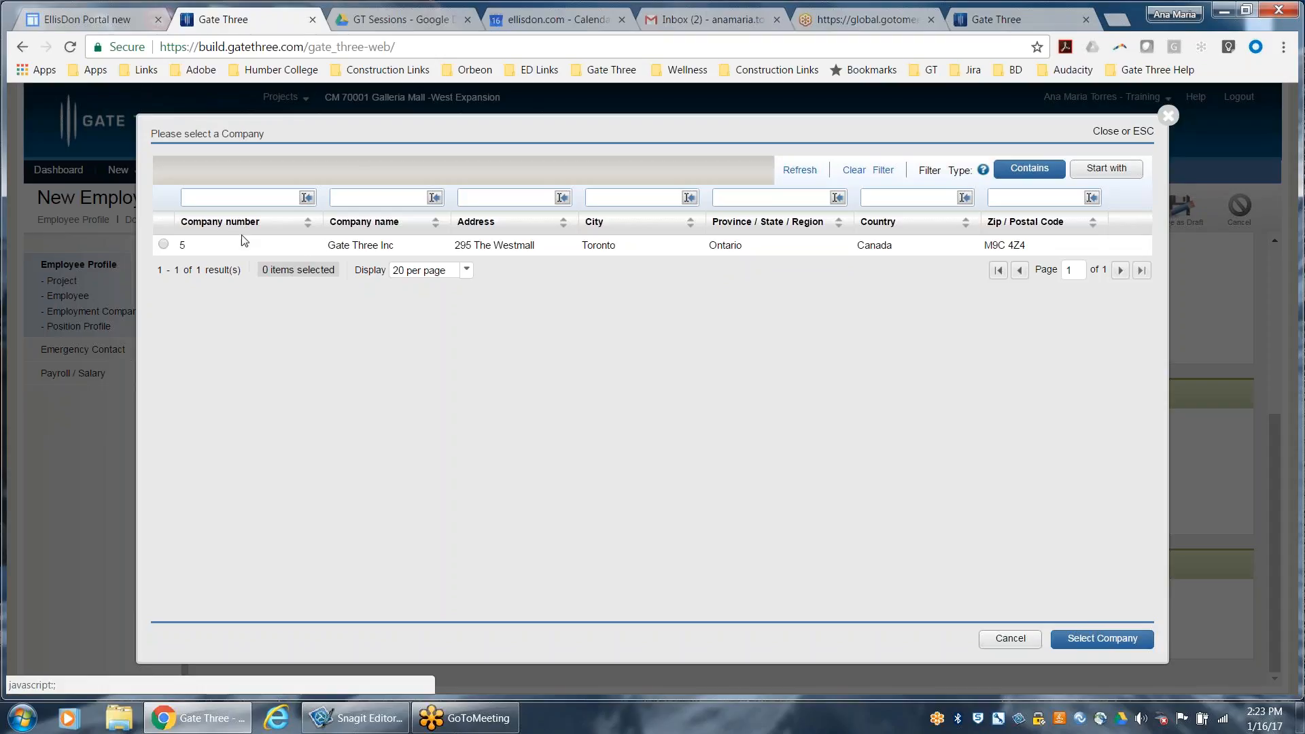
left_click(163, 244)
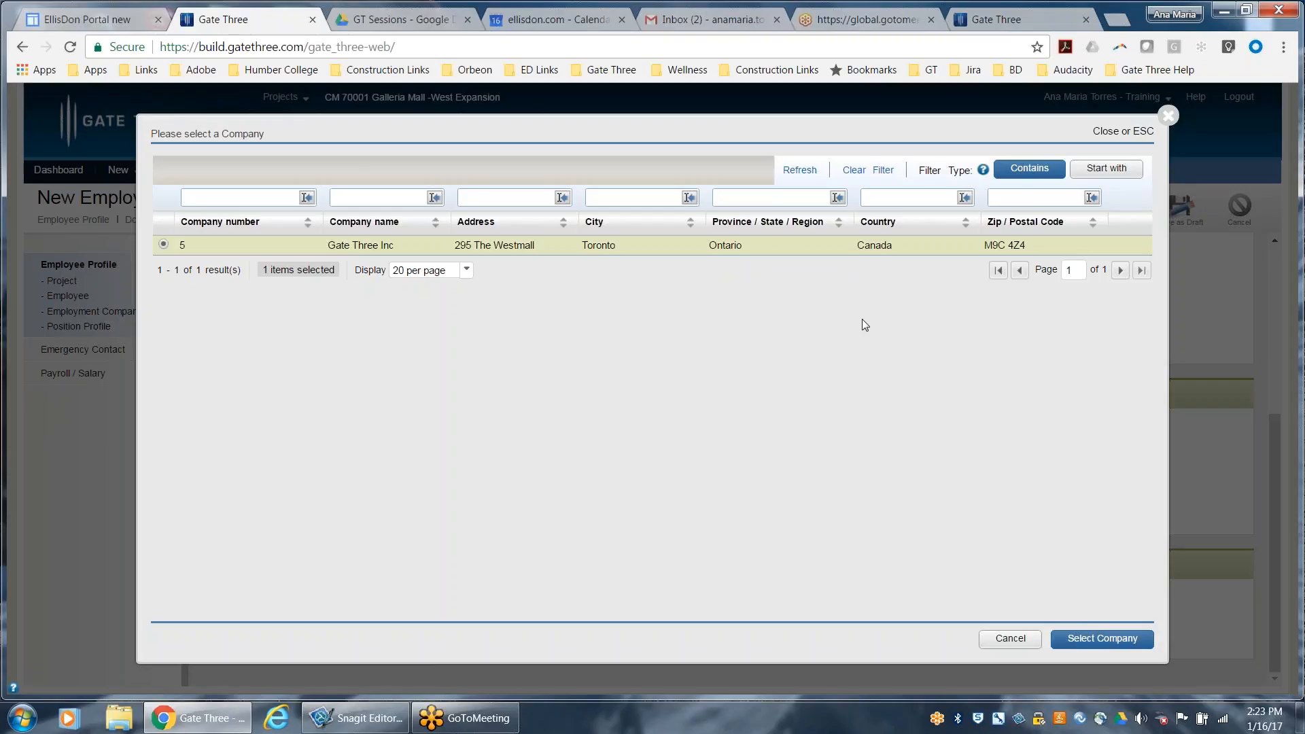
left_click(1096, 646)
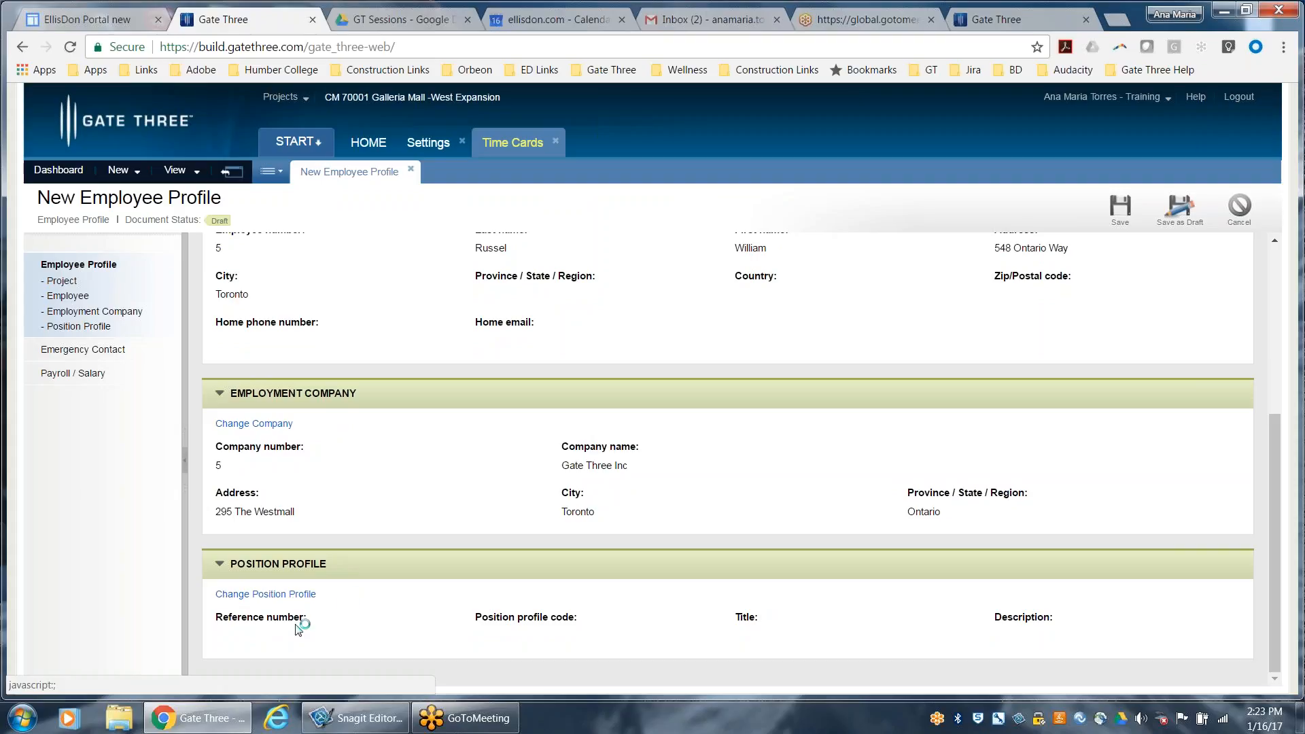
Assign the Toronto Labouer position profile, code TORLAB, to the employee profile
left_click(286, 602)
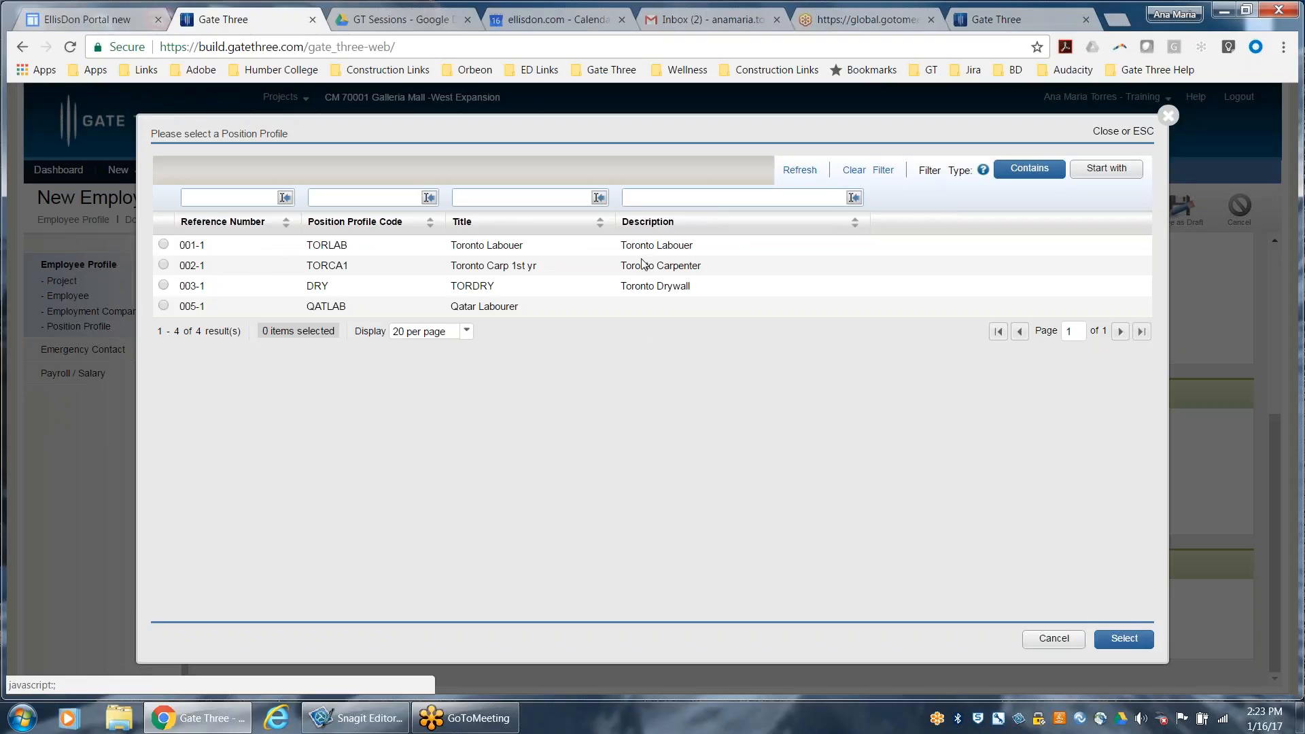
left_click(163, 244)
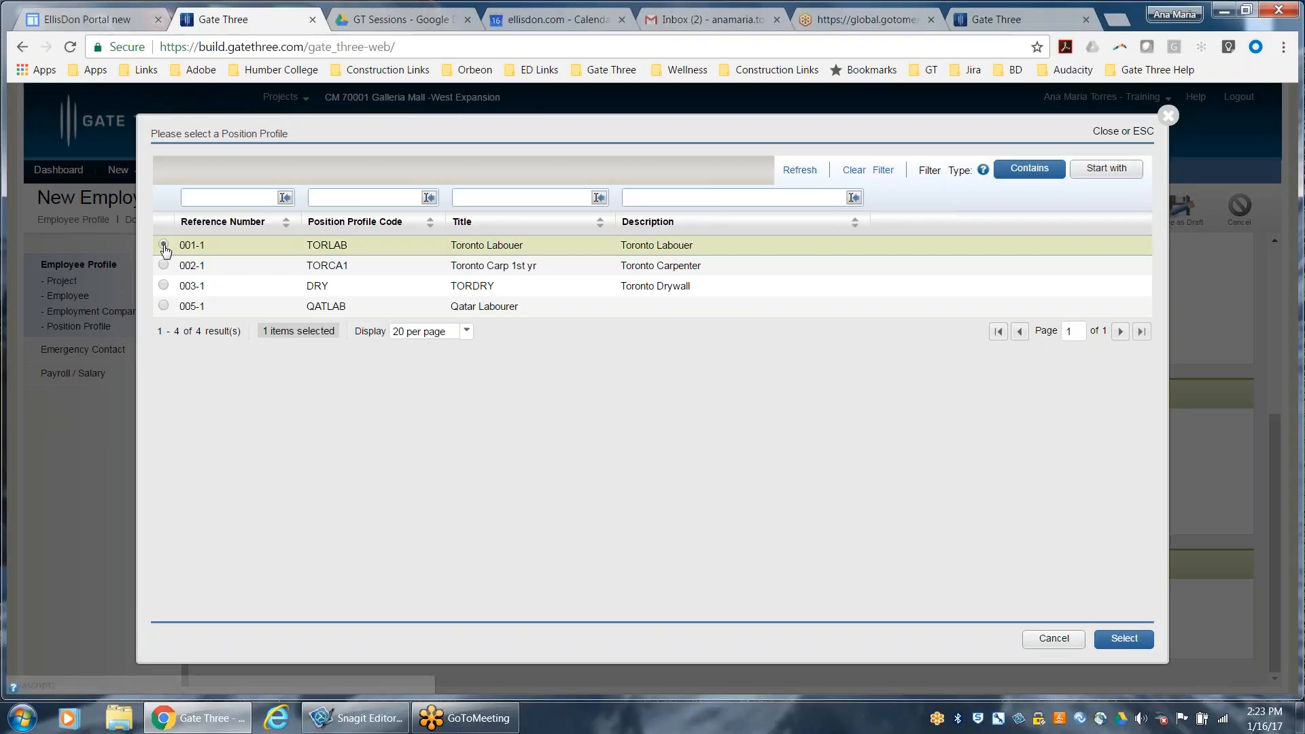
left_click(1125, 637)
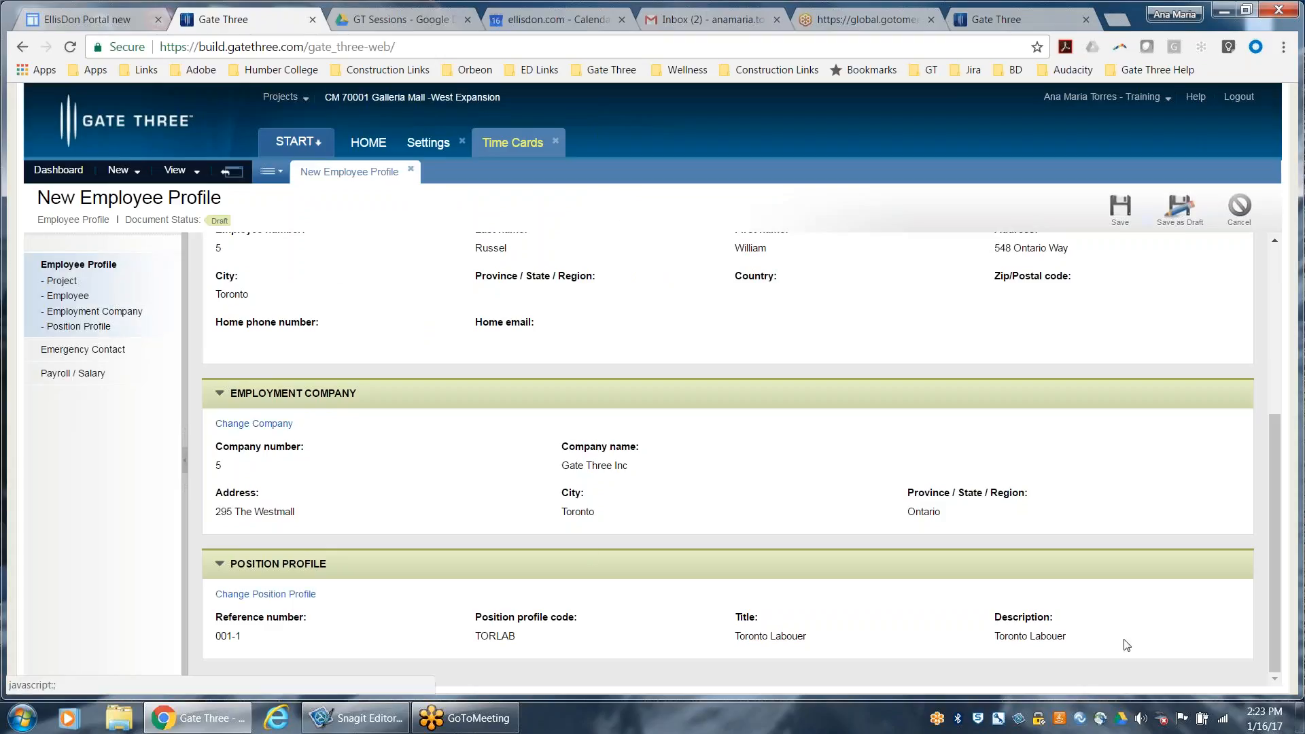
Check the profile's emergency contact section and try a payroll rate adjustment in its salary details
left_click(83, 349)
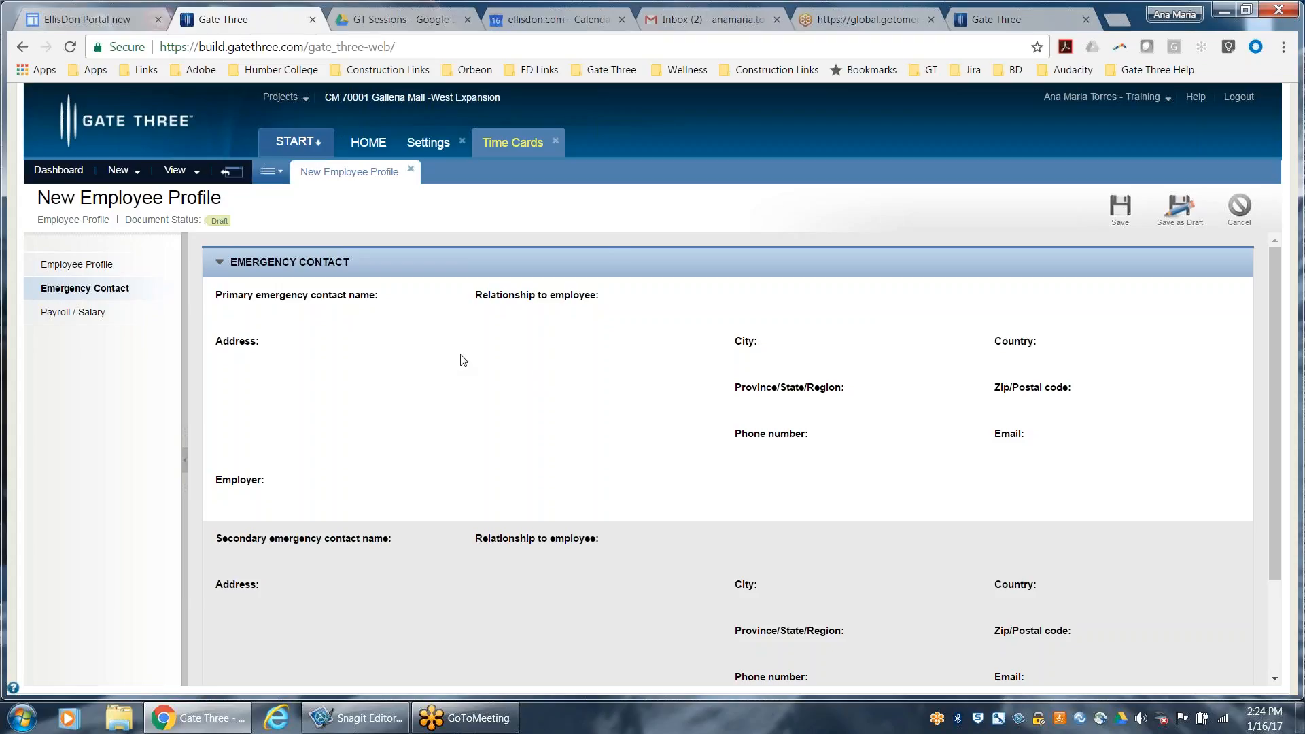
left_click(71, 313)
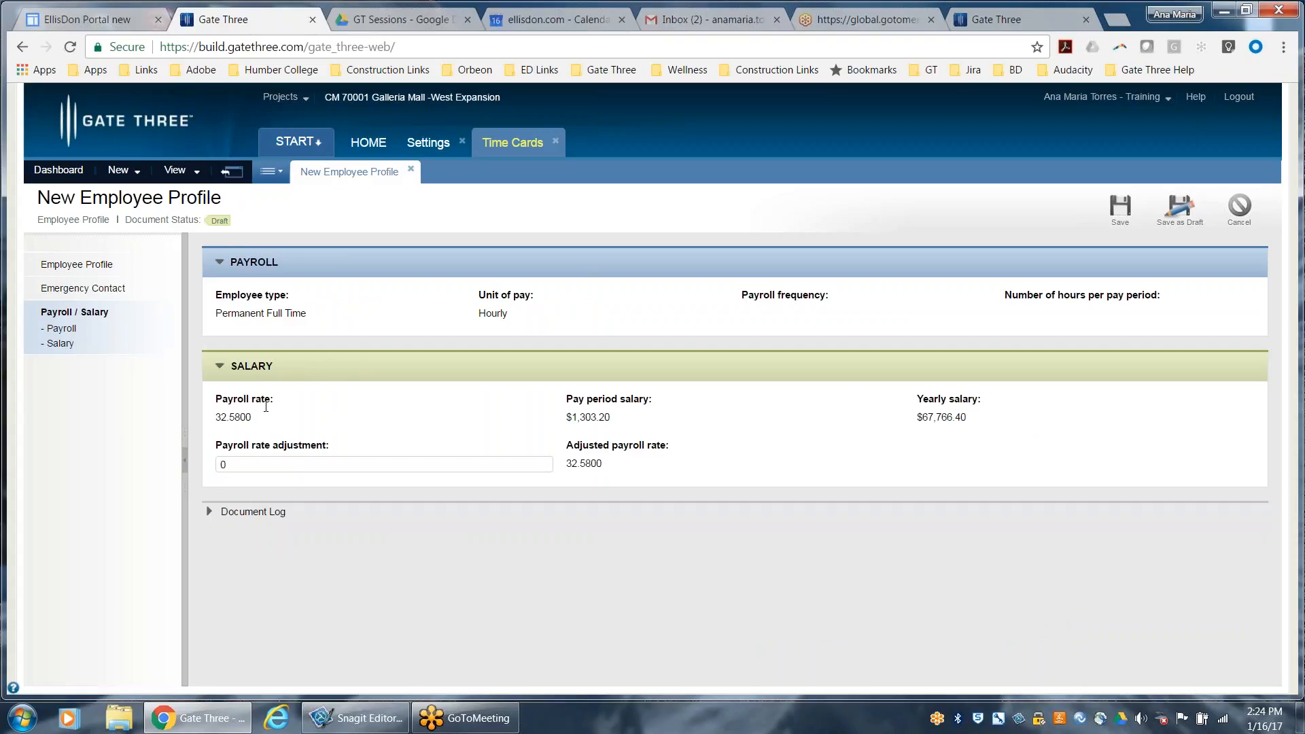
left_click(240, 464)
key("BackSpace")
type(".00")
left_click(390, 542)
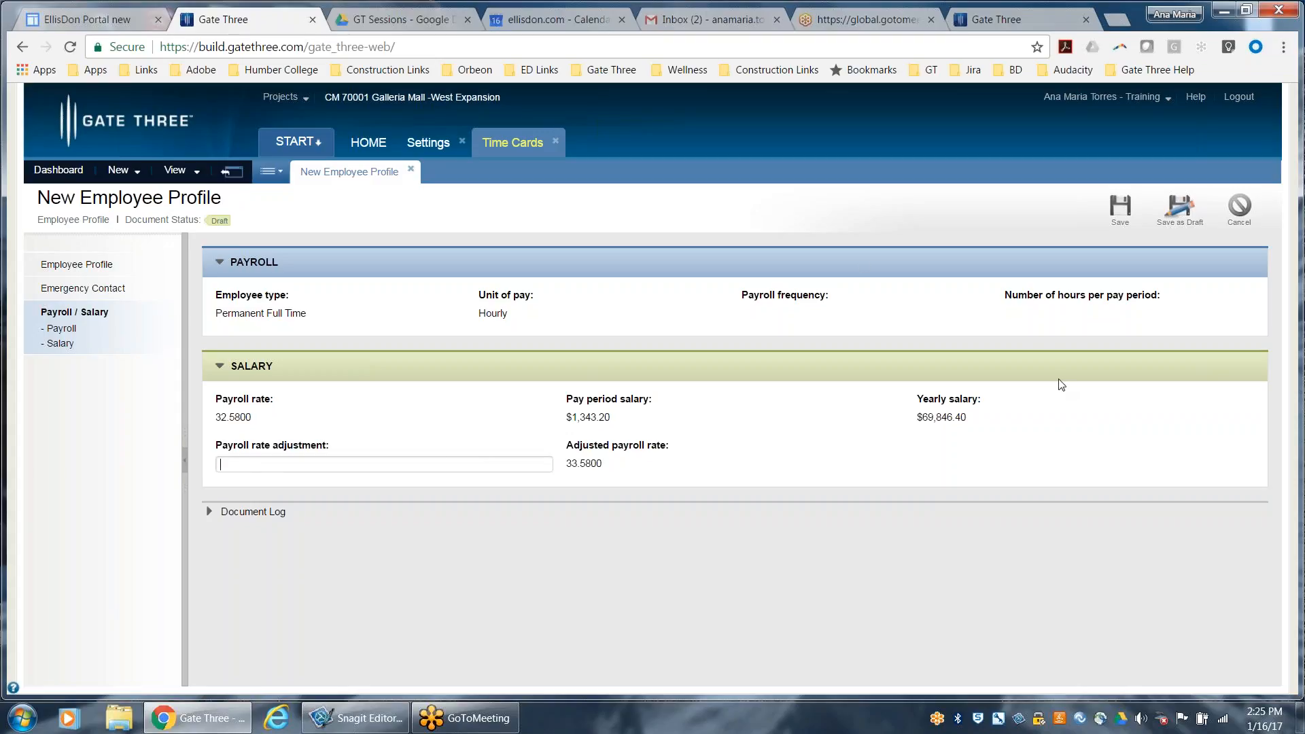
Try to save the employee profile, store it as a draft instead and reopen the draft for editing
left_click(47, 265)
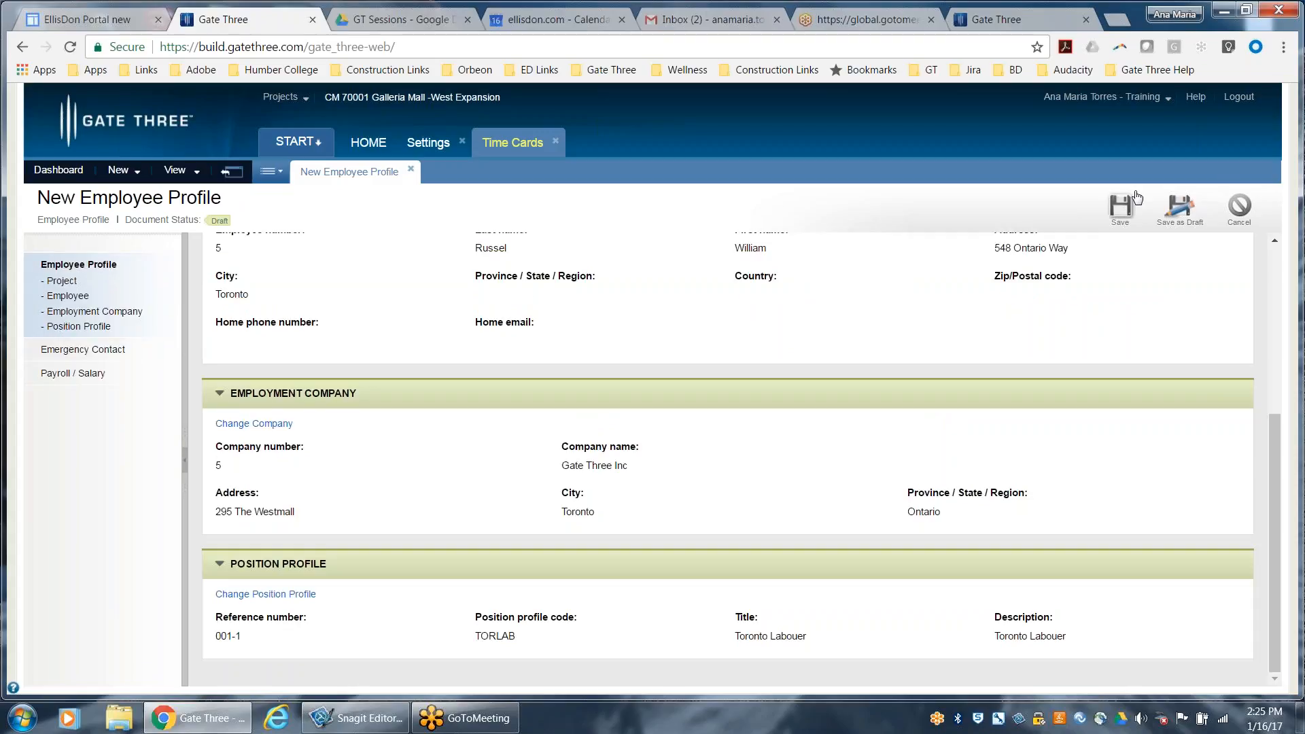
left_click(1119, 212)
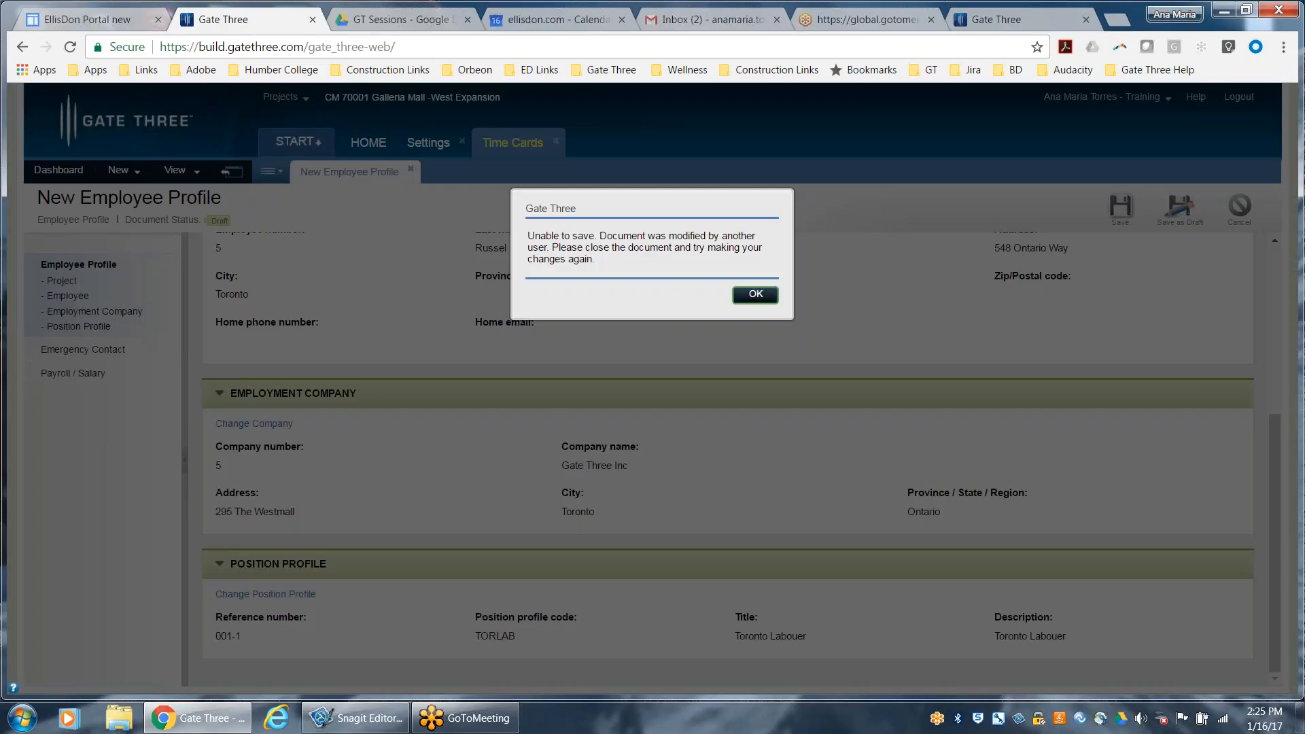
left_click(750, 295)
left_click(1180, 206)
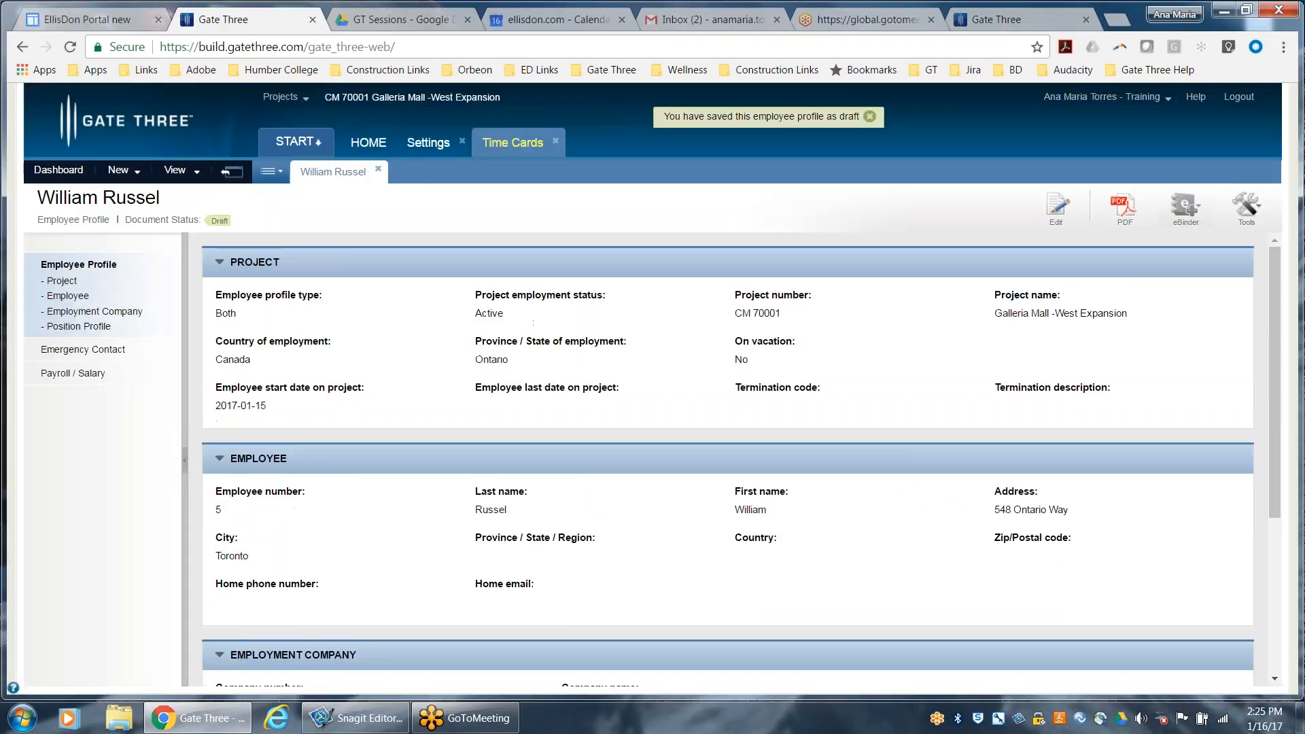
left_click(1061, 219)
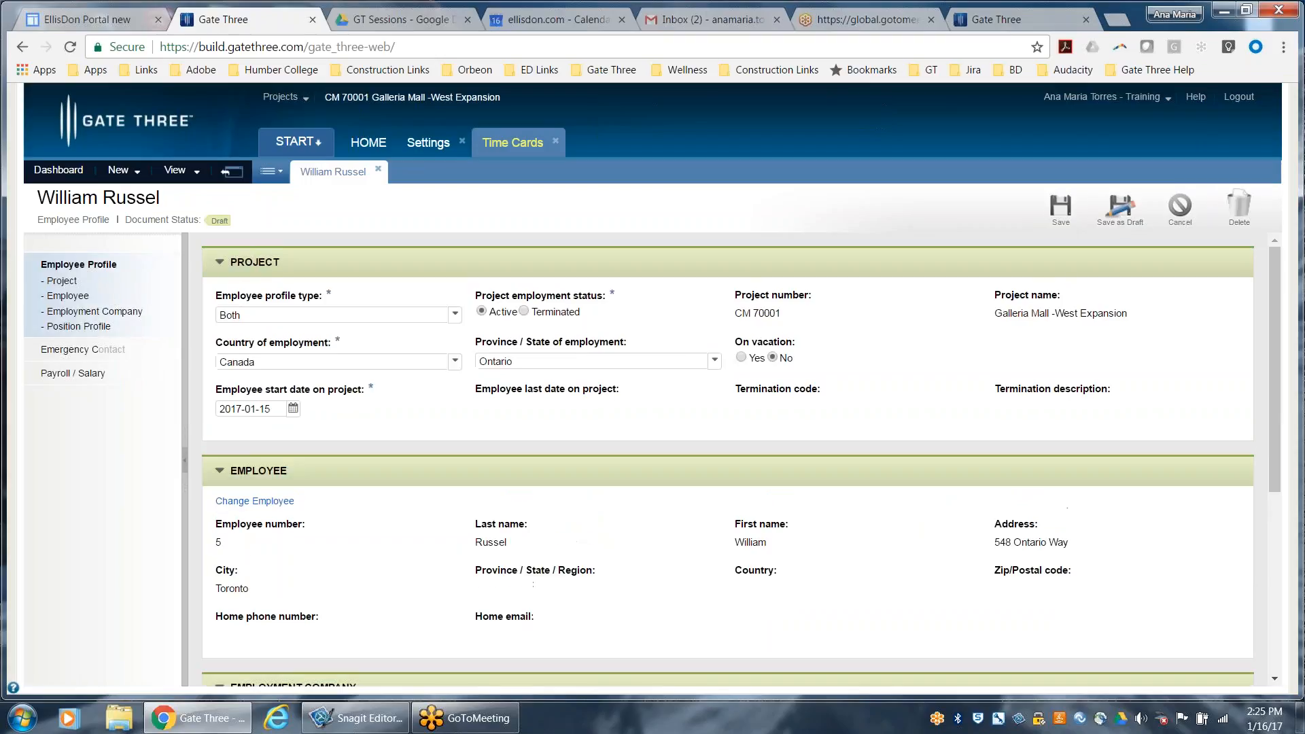
Save the employee profile as a finished document and close it
left_click(1059, 209)
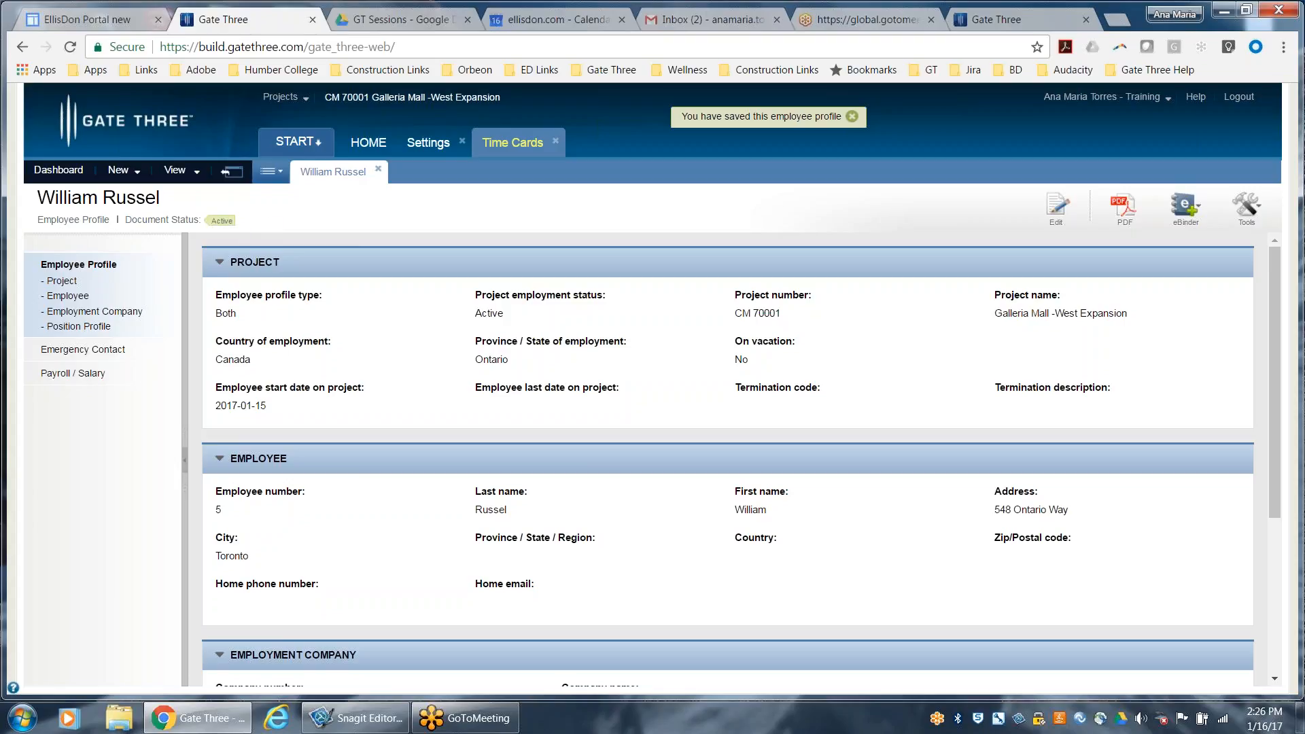
left_click(378, 172)
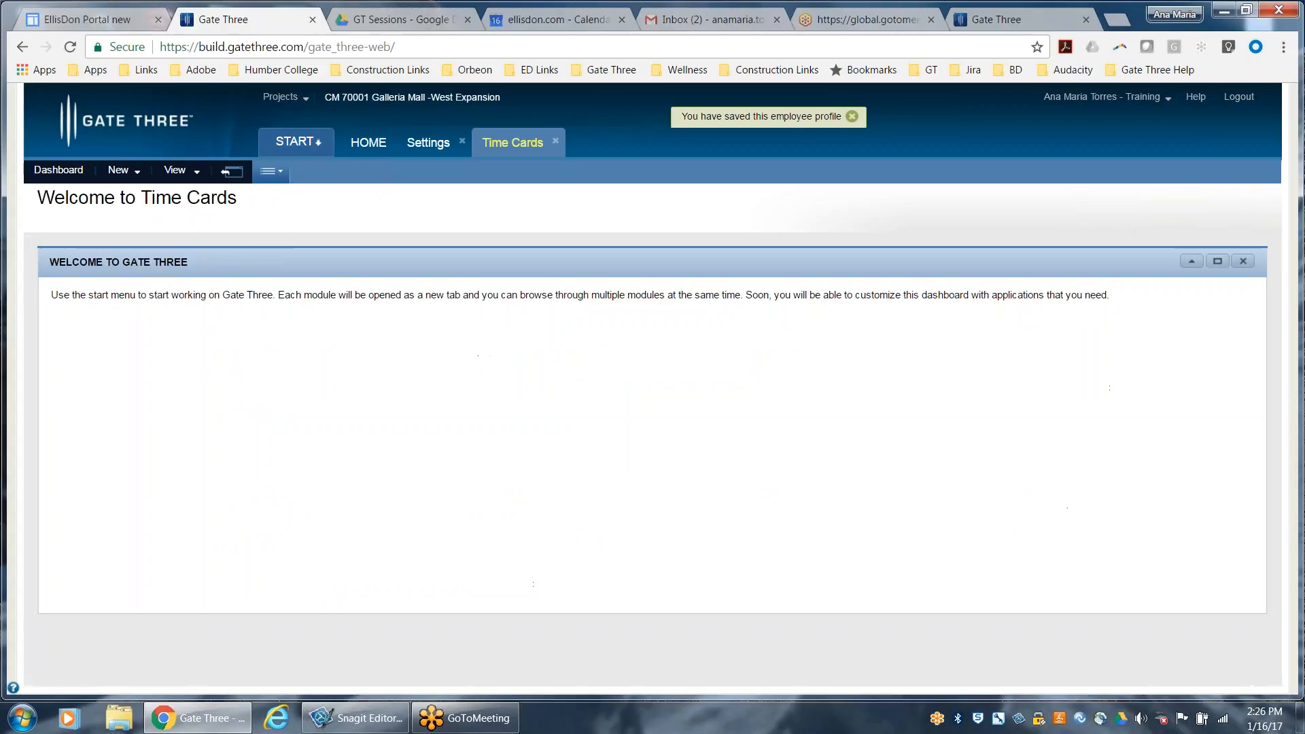
left_click(190, 174)
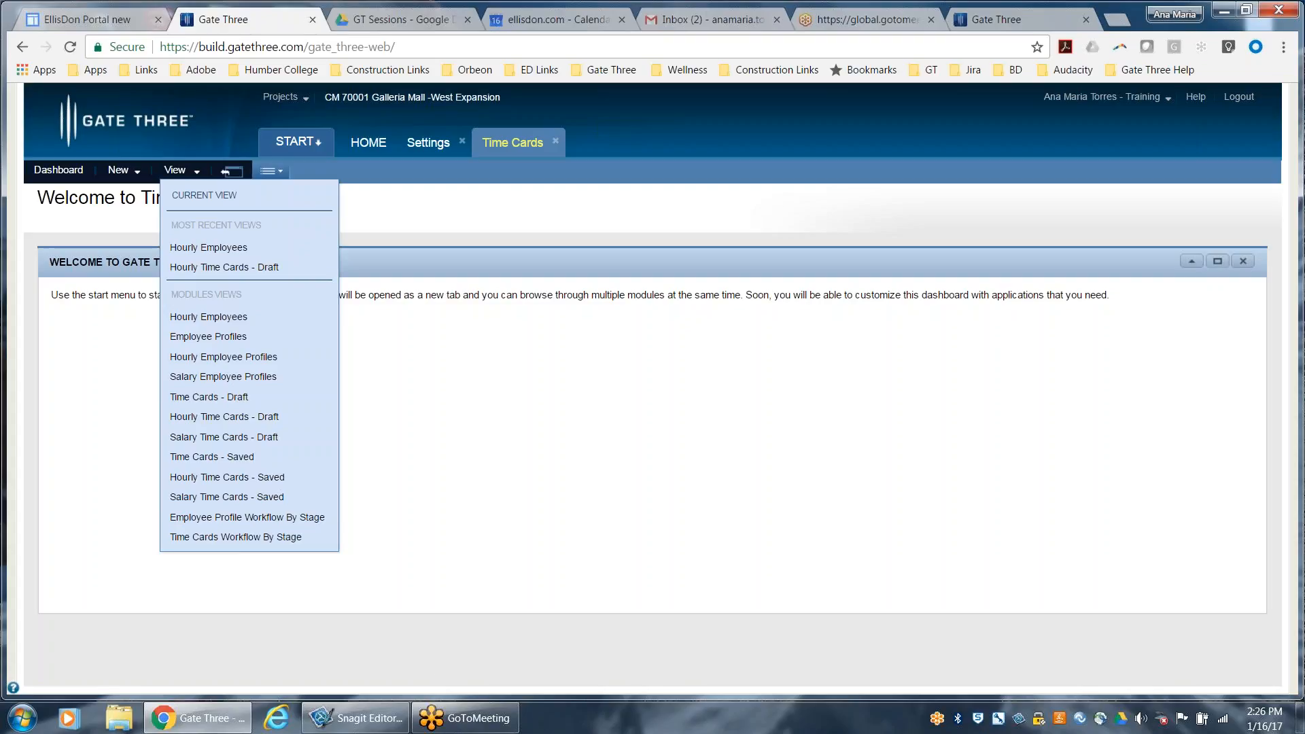
left_click(440, 238)
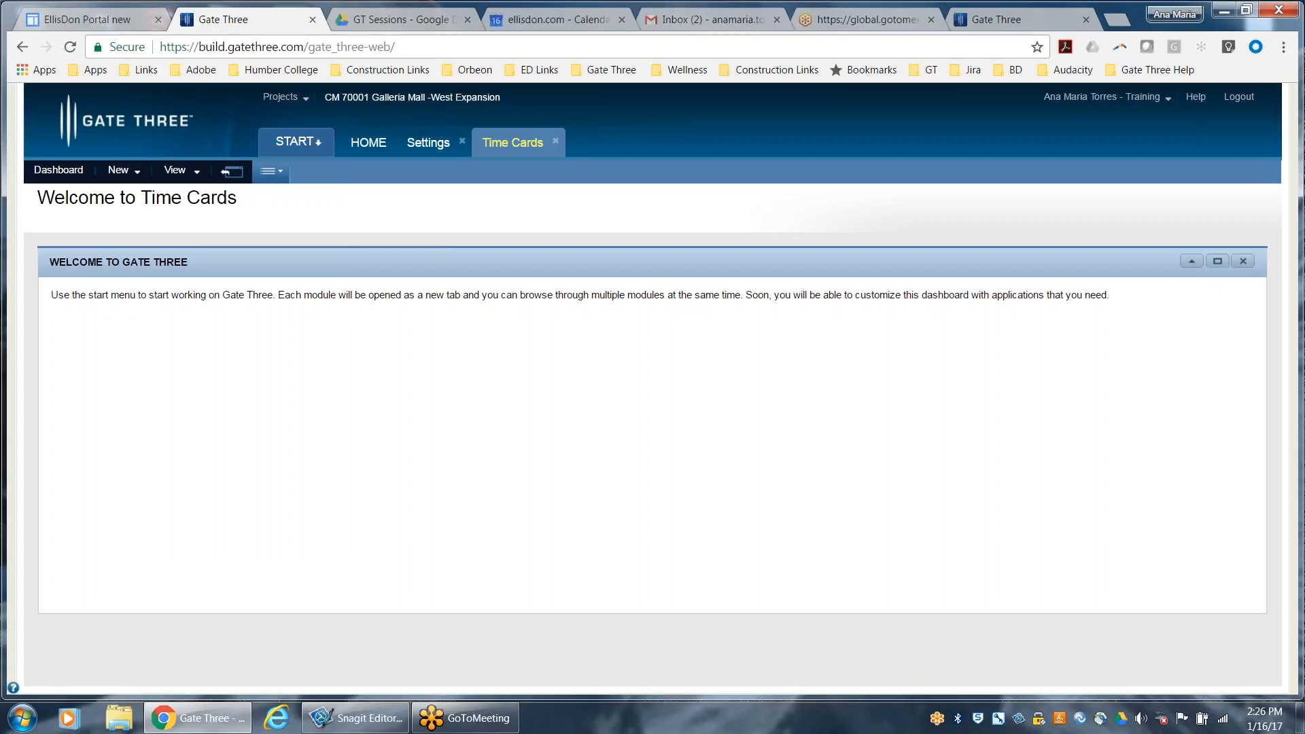
Open the Hourly Employee Profiles view and look through the employee's row up to its available actions
left_click(173, 178)
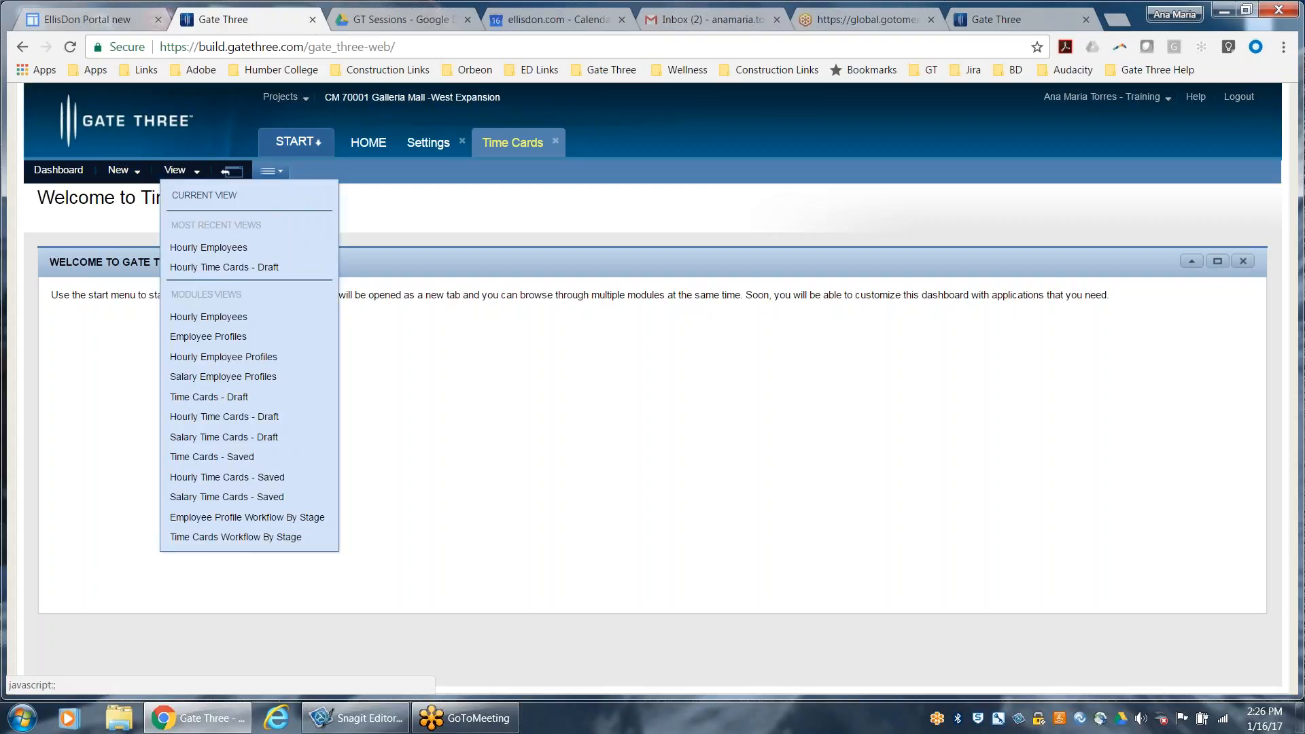
left_click(220, 358)
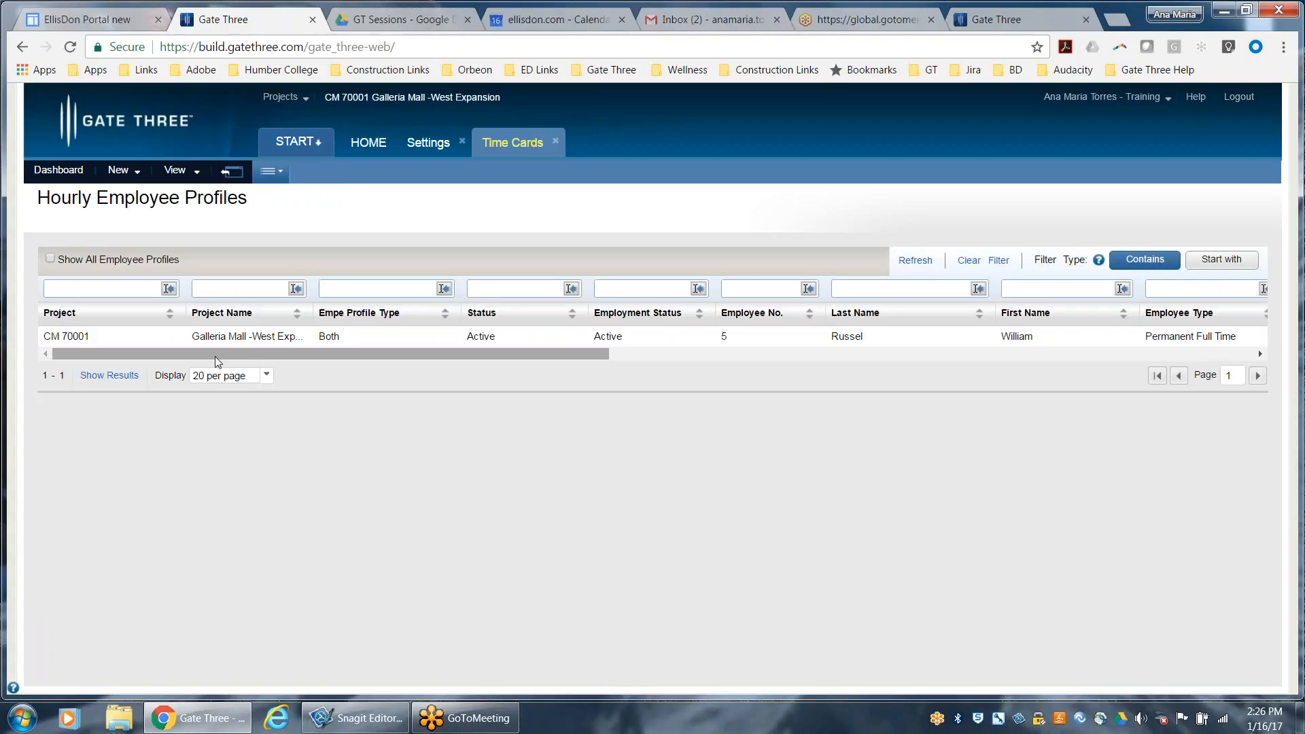
left_click_drag(215, 354, 337, 378)
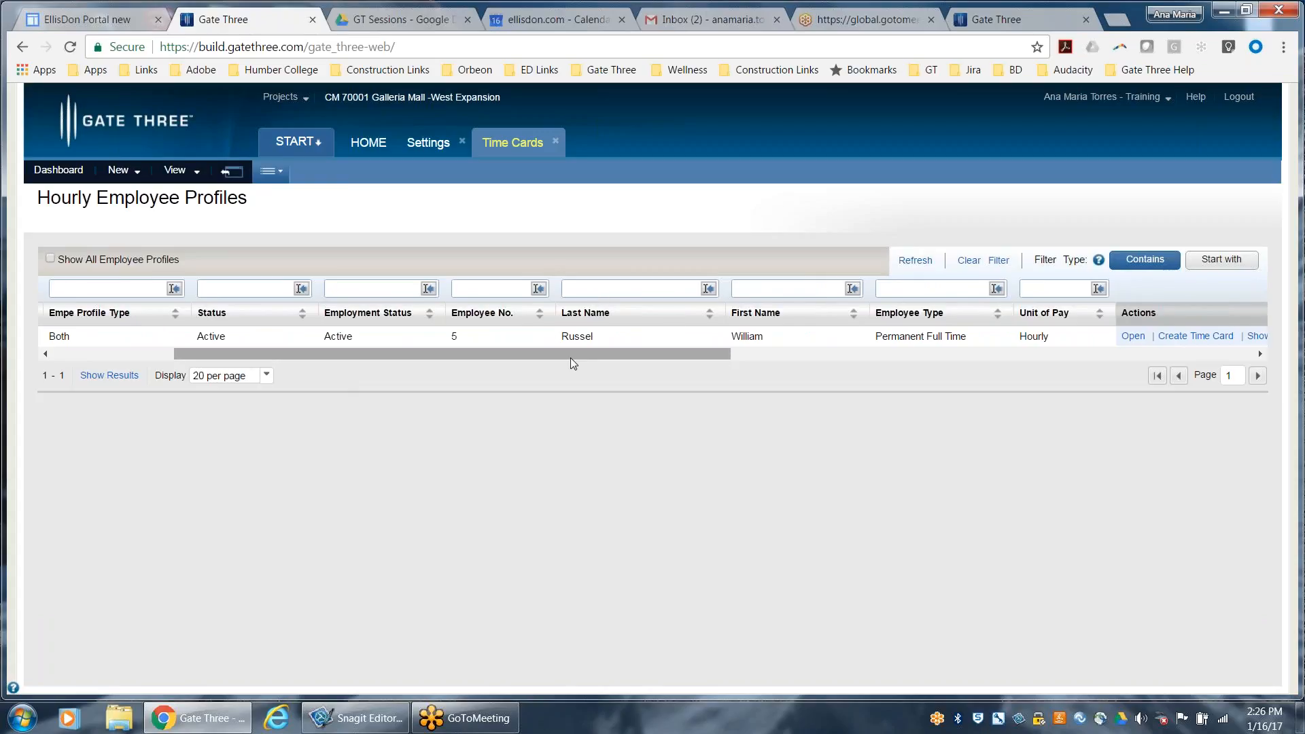
left_click_drag(570, 357, 810, 402)
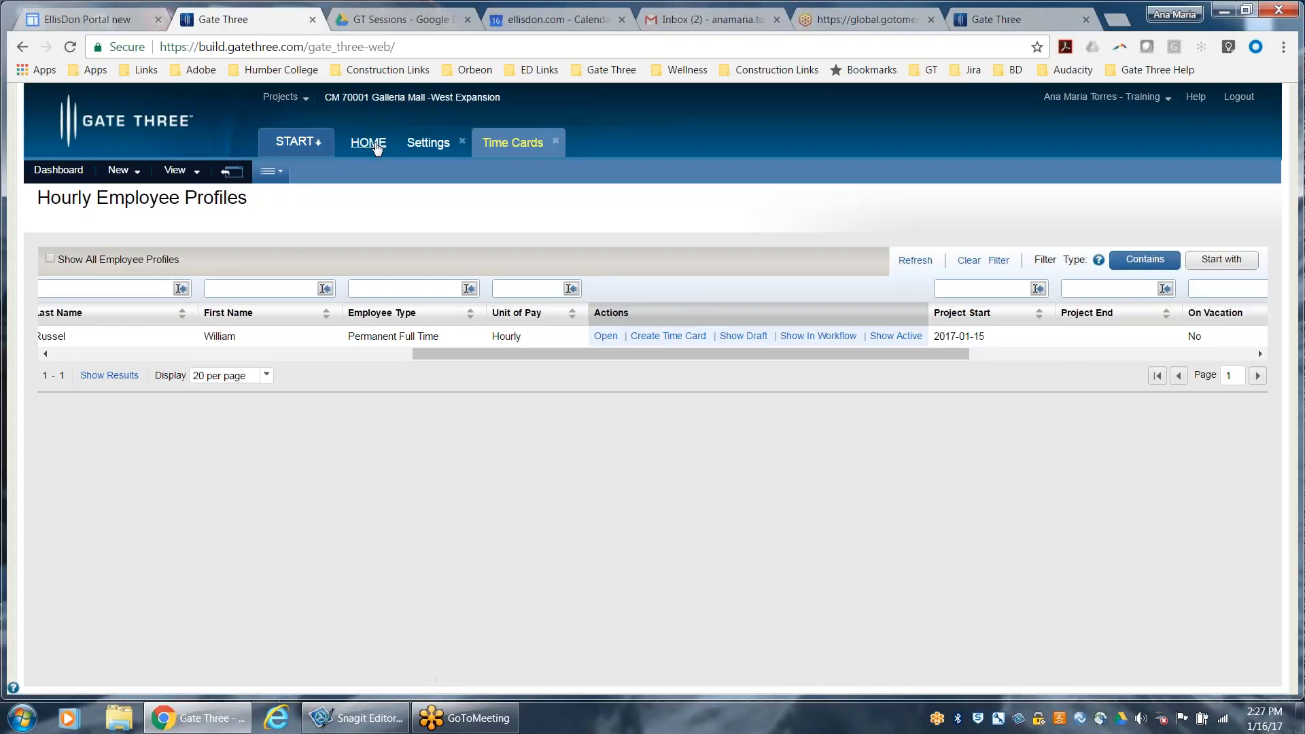
Check the My Activities list on the home page and the Hourly Time Cards - Draft view of Time Cards
left_click(376, 146)
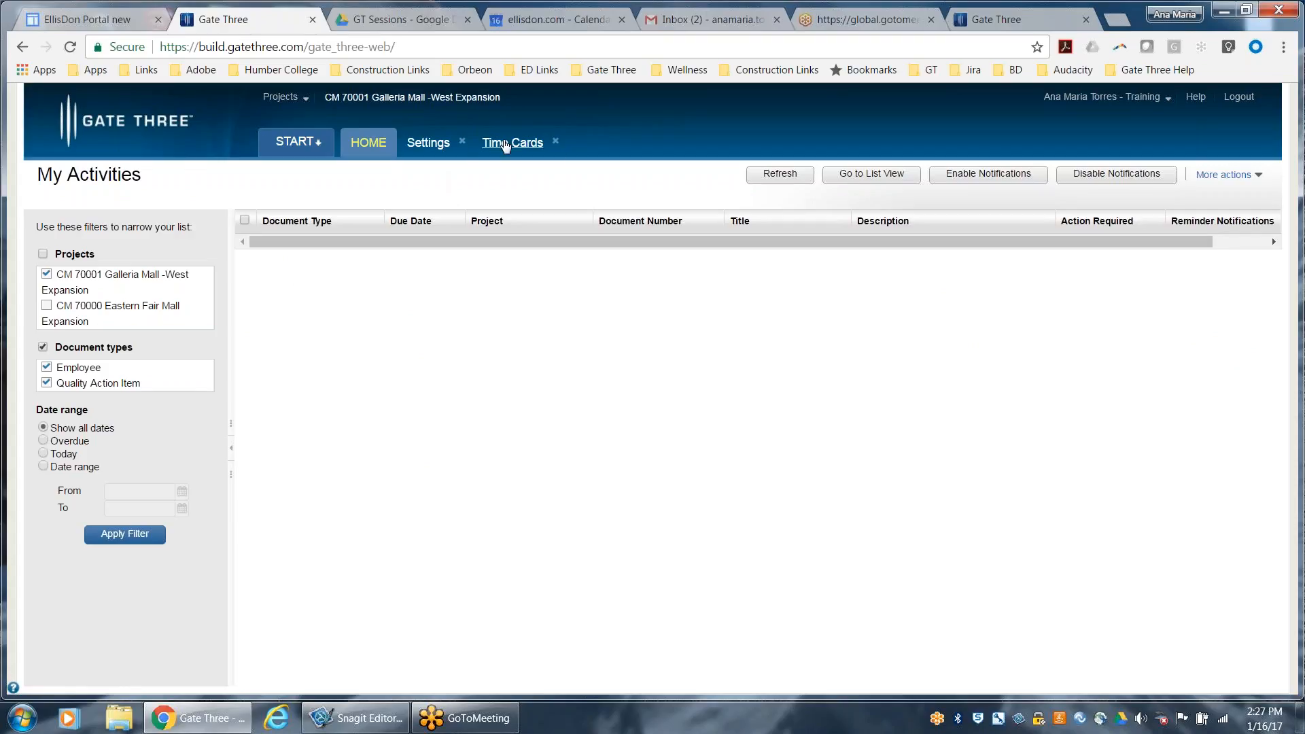
left_click(511, 143)
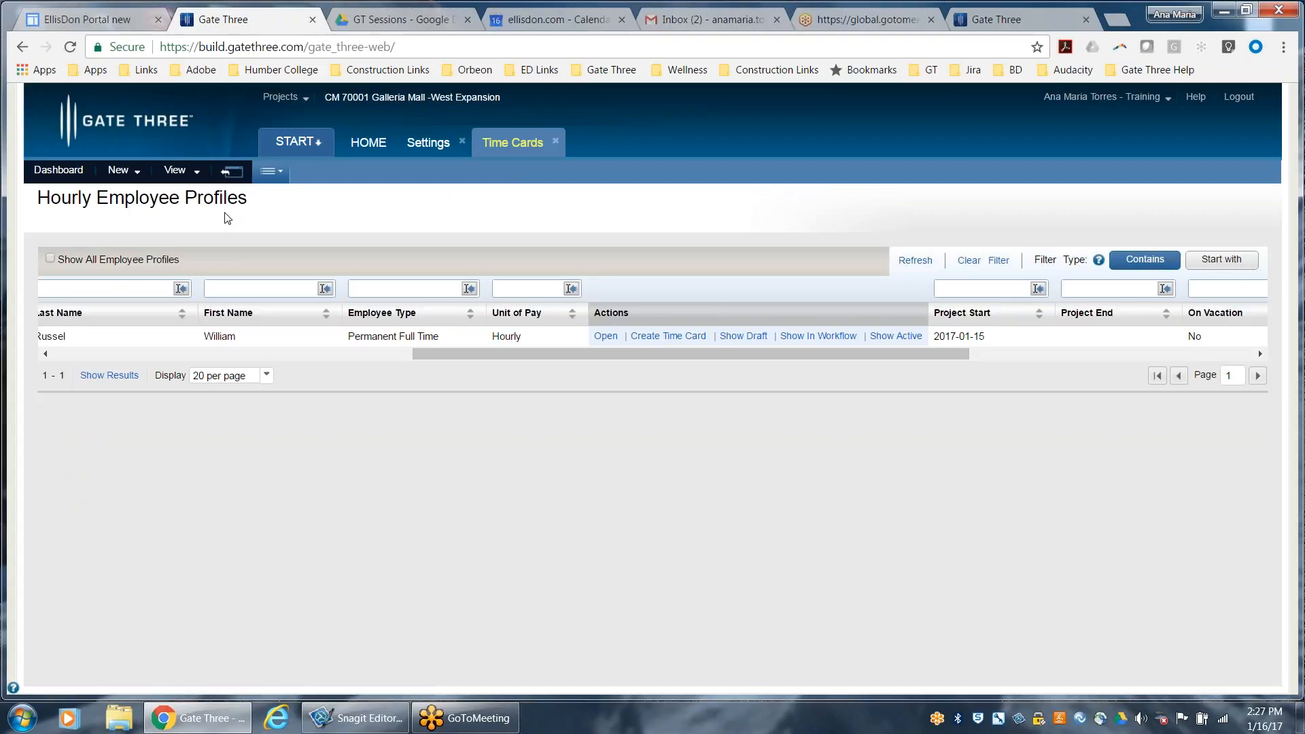
left_click(176, 171)
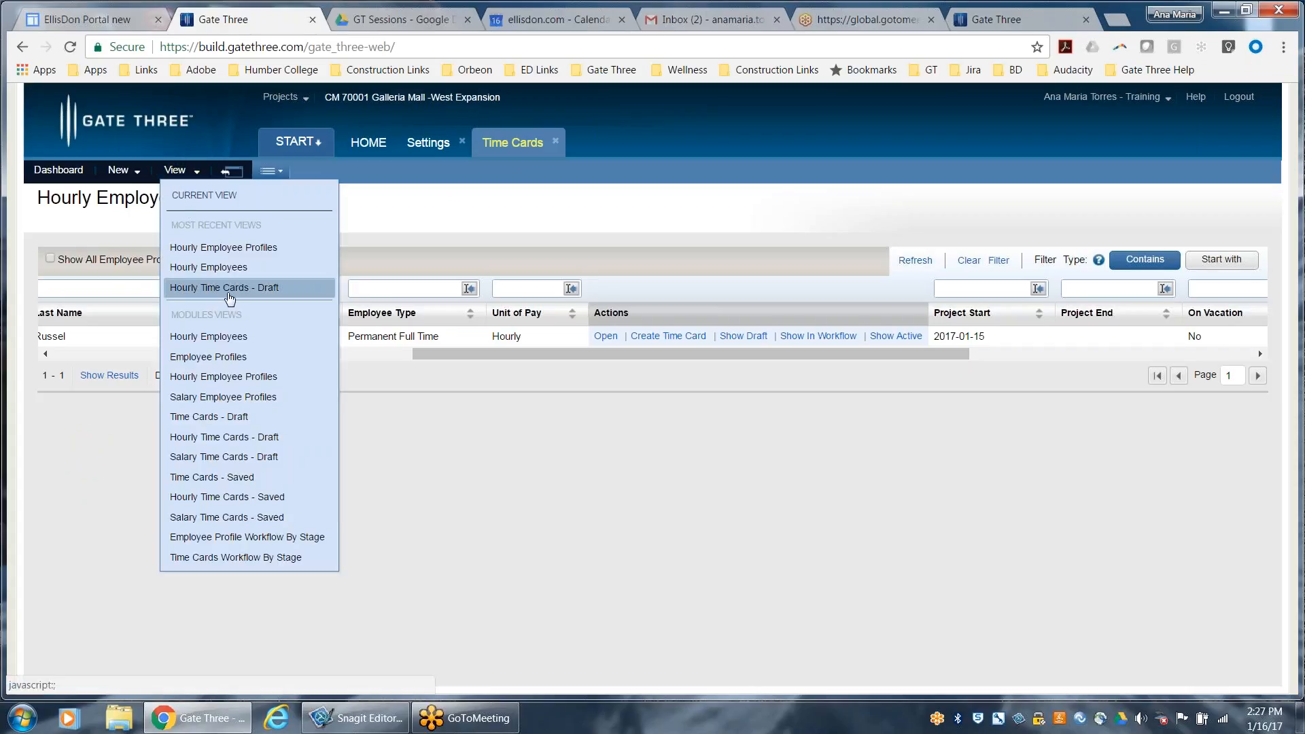
left_click(230, 288)
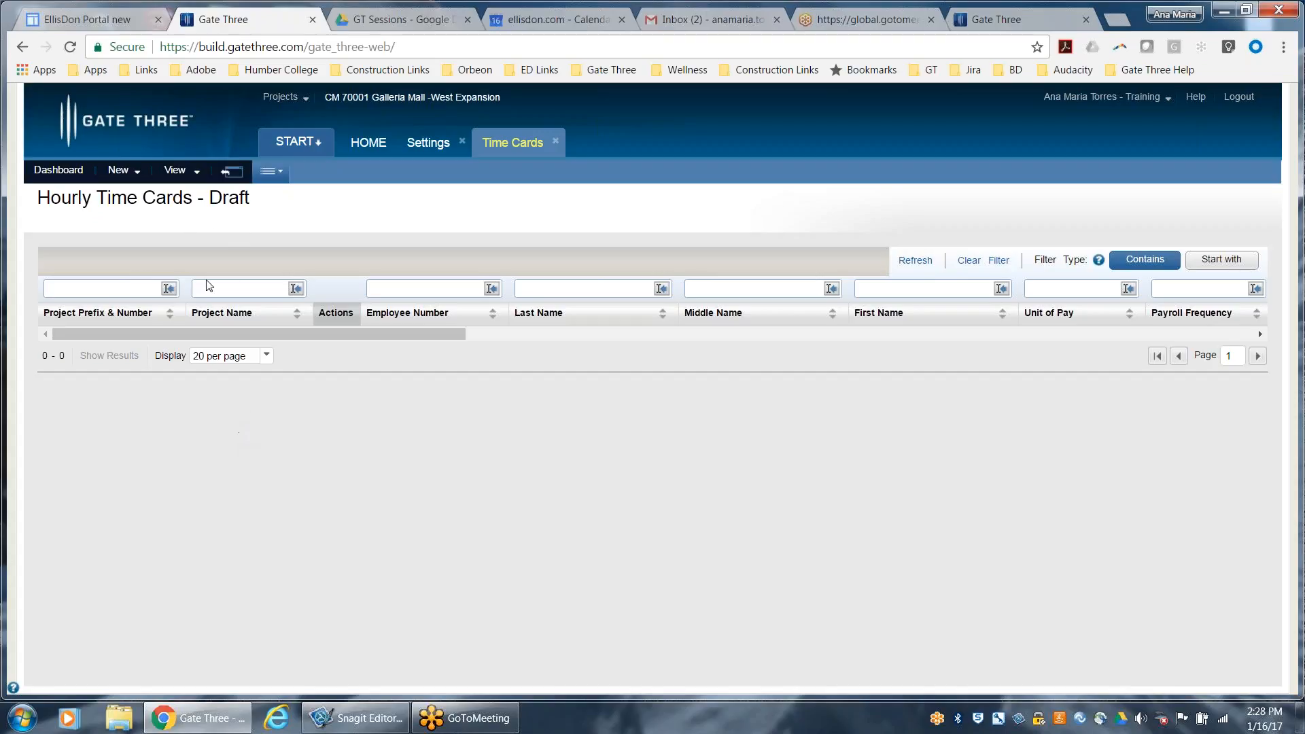
Create a time card for the employee listed in the Hourly Employee Profiles view
left_click(195, 172)
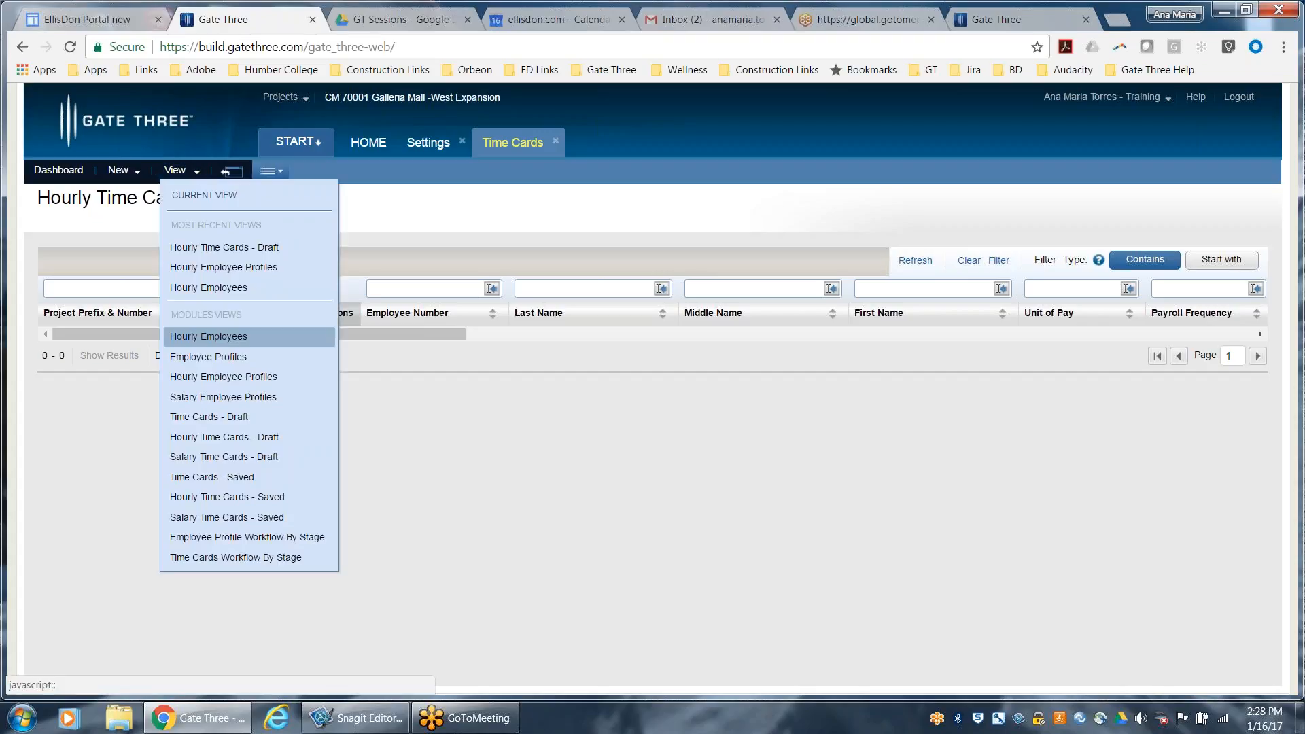
left_click(215, 376)
left_click_drag(443, 350, 831, 367)
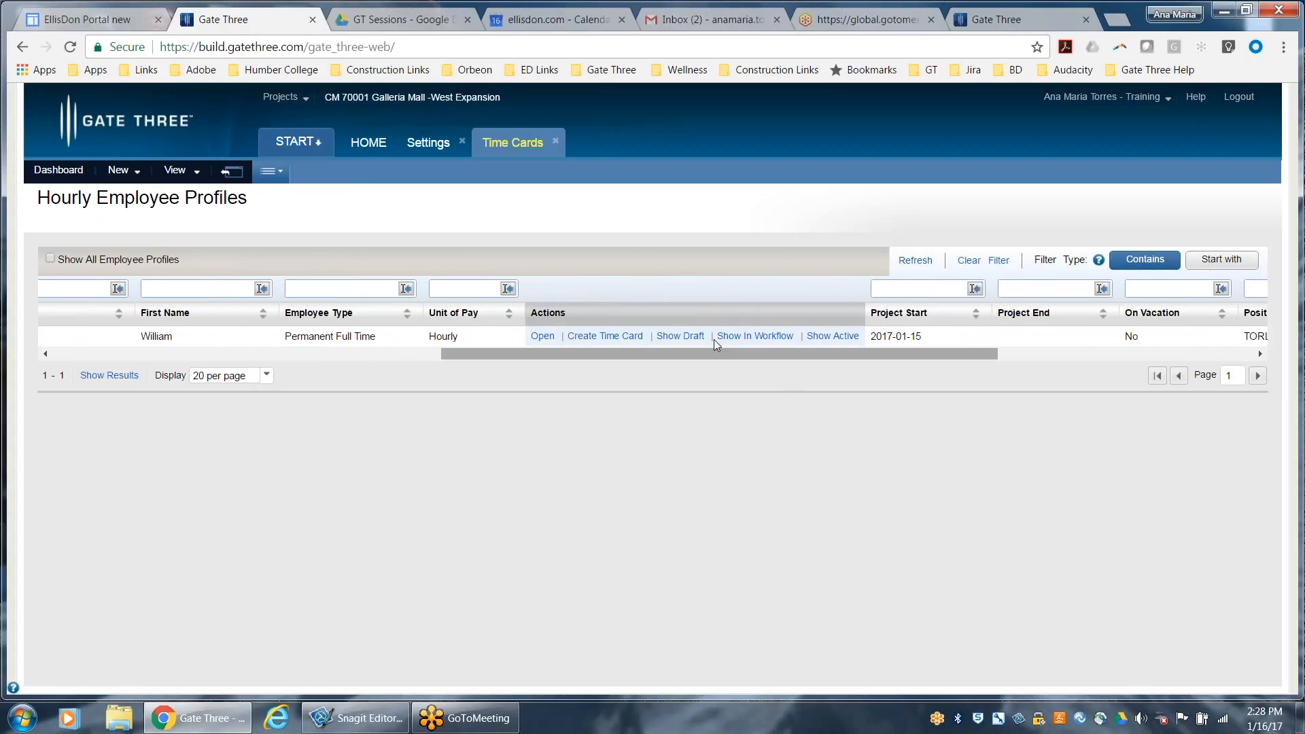
left_click(598, 337)
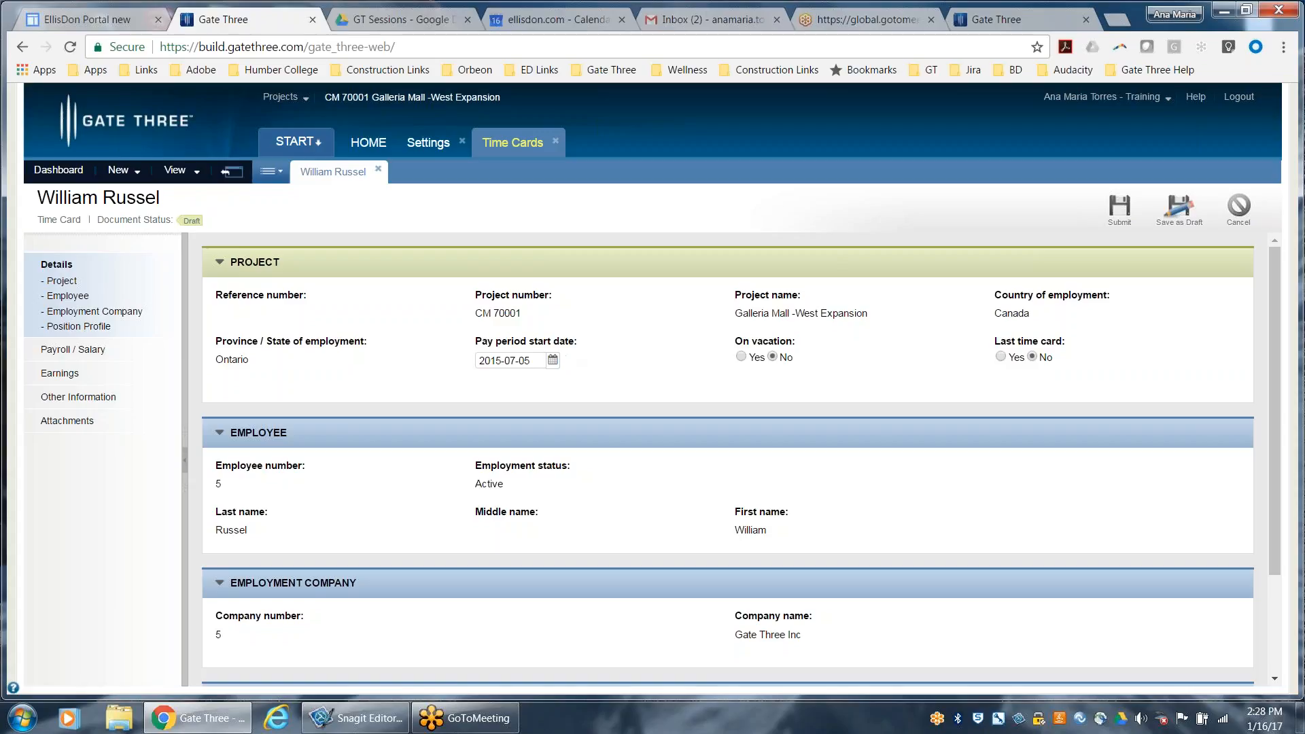
Review the new time card's pay period, employee, company and position profile details, plus its payroll and salary information
left_click(550, 363)
left_click(615, 339)
scroll(597, 406, "down", 1)
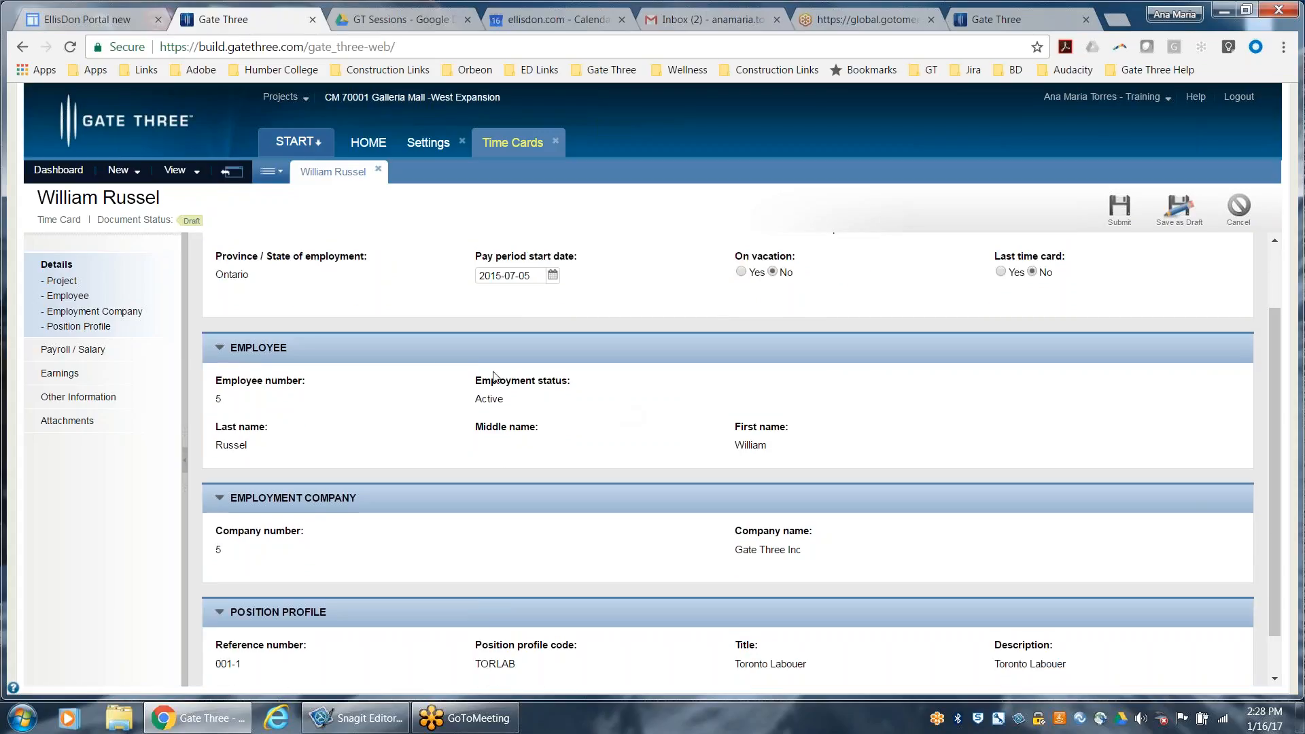
scroll(336, 351, "down", 1)
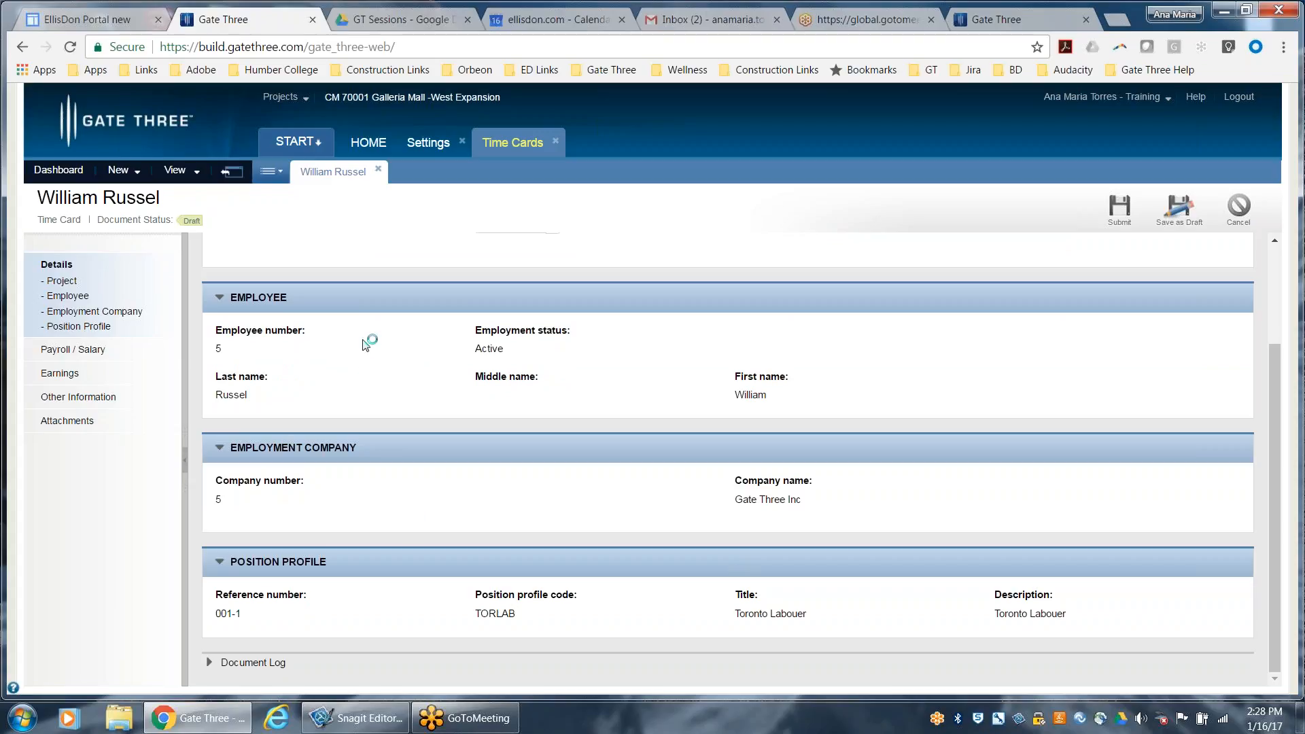
left_click(60, 351)
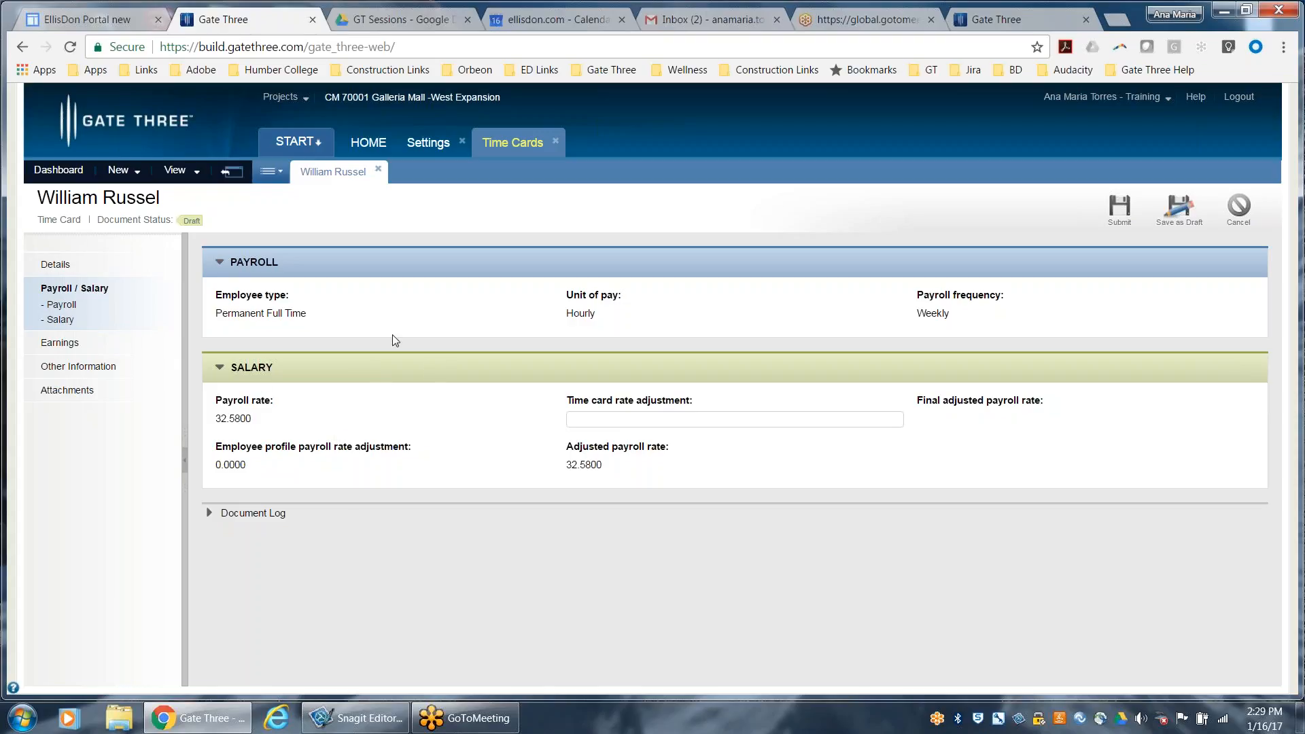
Open the time card's earnings and examine the line tables for hourly and other earnings
left_click(53, 344)
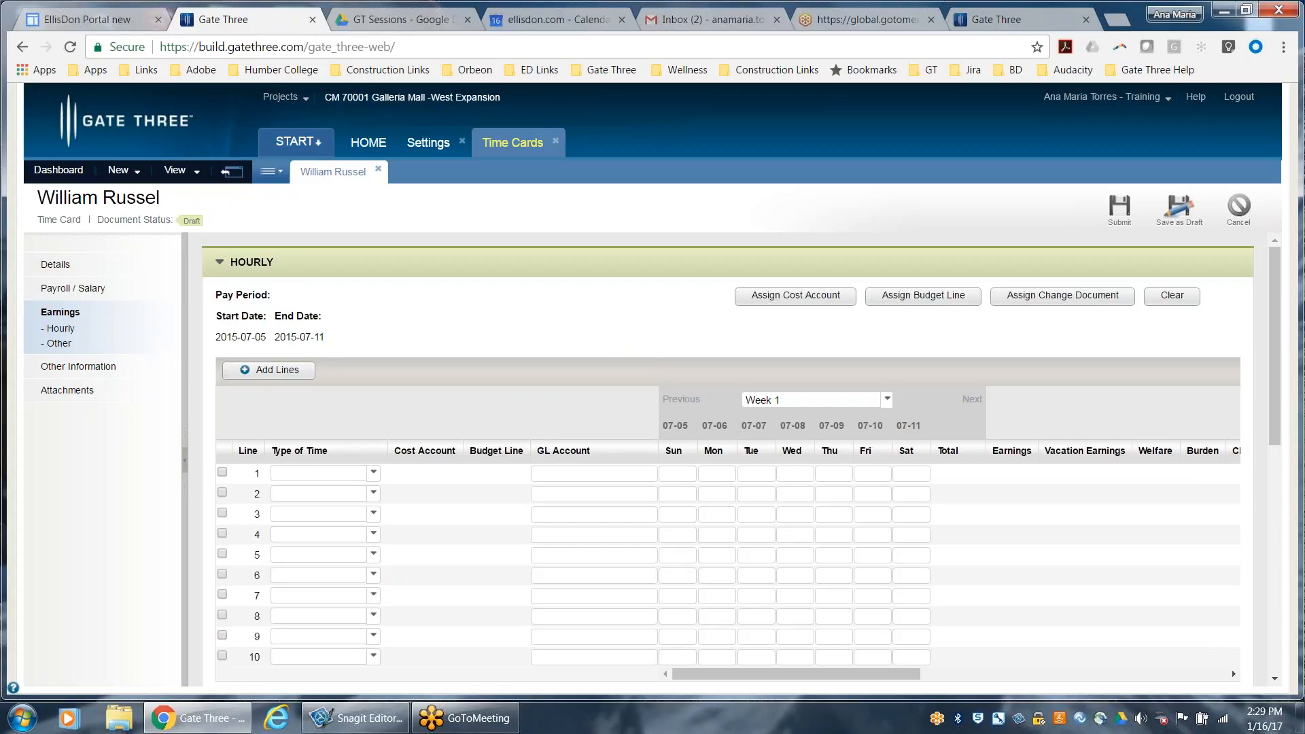
scroll(1232, 476, "down", 5)
scroll(1232, 329, "up", 5)
scroll(632, 471, "down", 3)
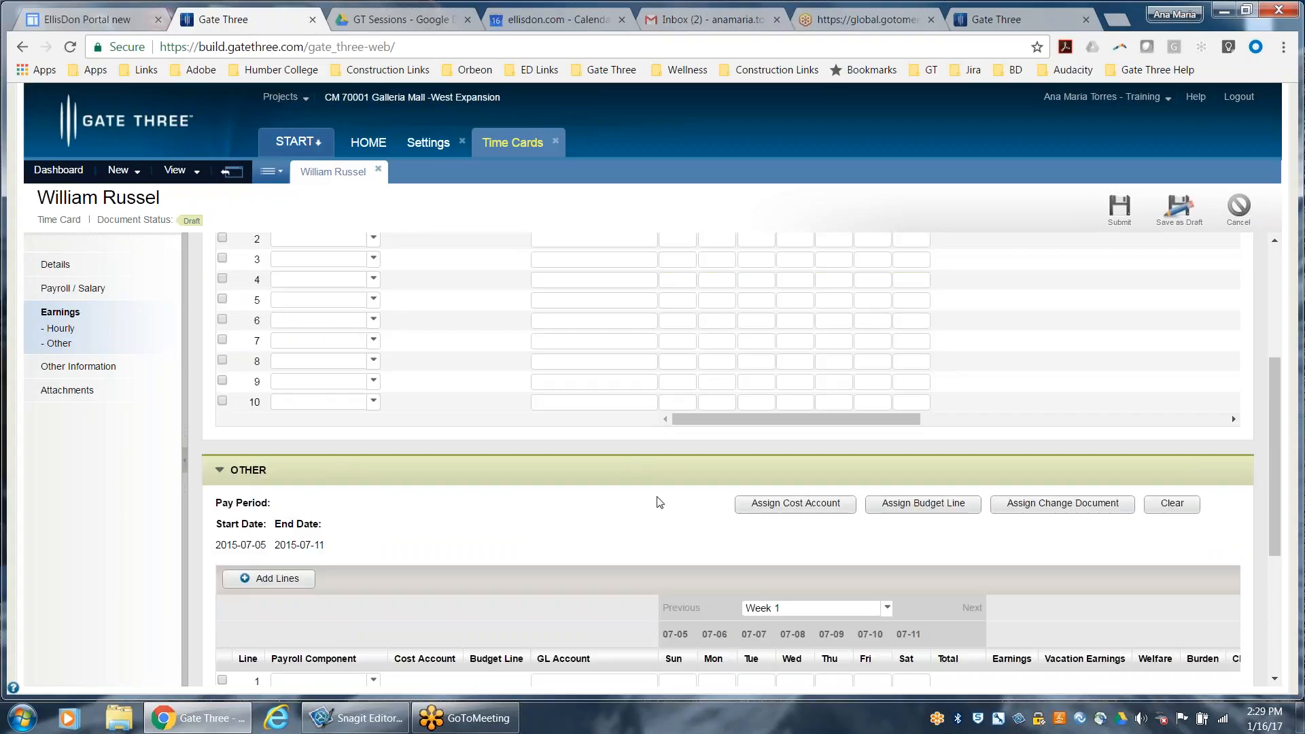
scroll(621, 501, "up", 1)
scroll(424, 486, "up", 2)
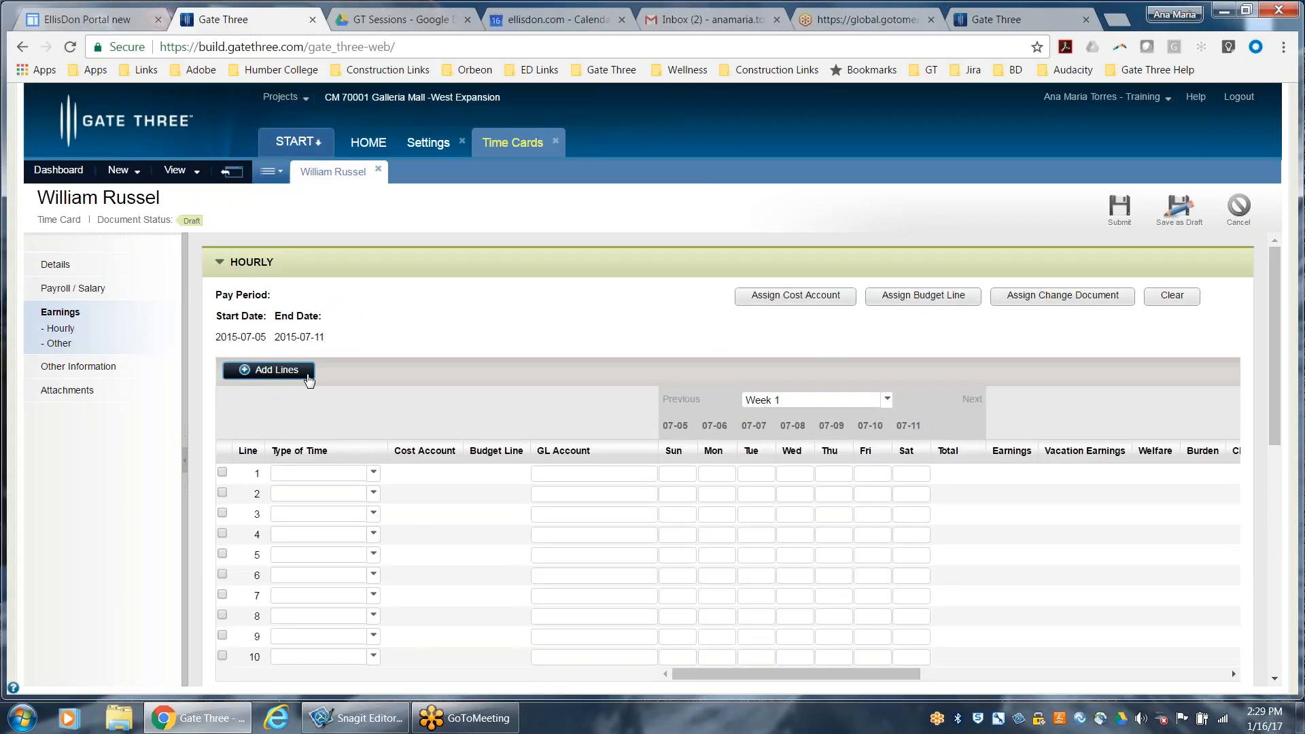
scroll(329, 573, "down", 3)
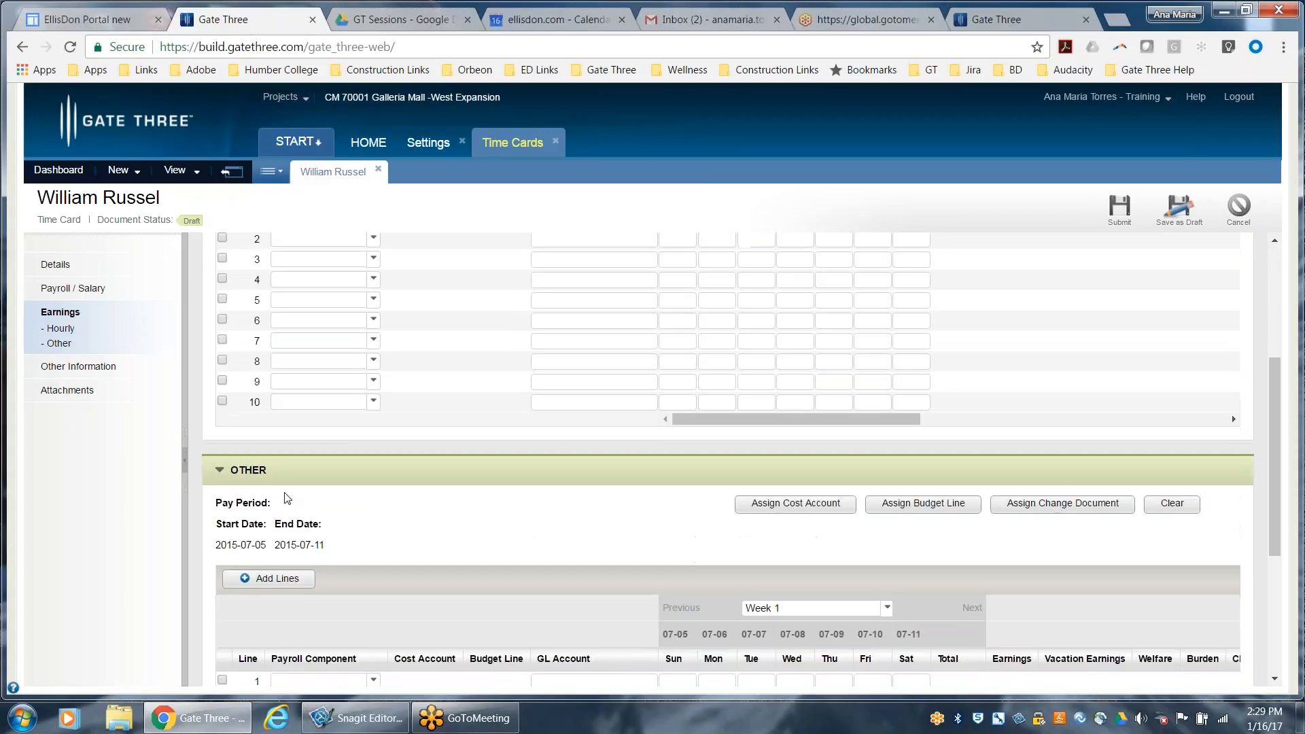
scroll(231, 393, "up", 2)
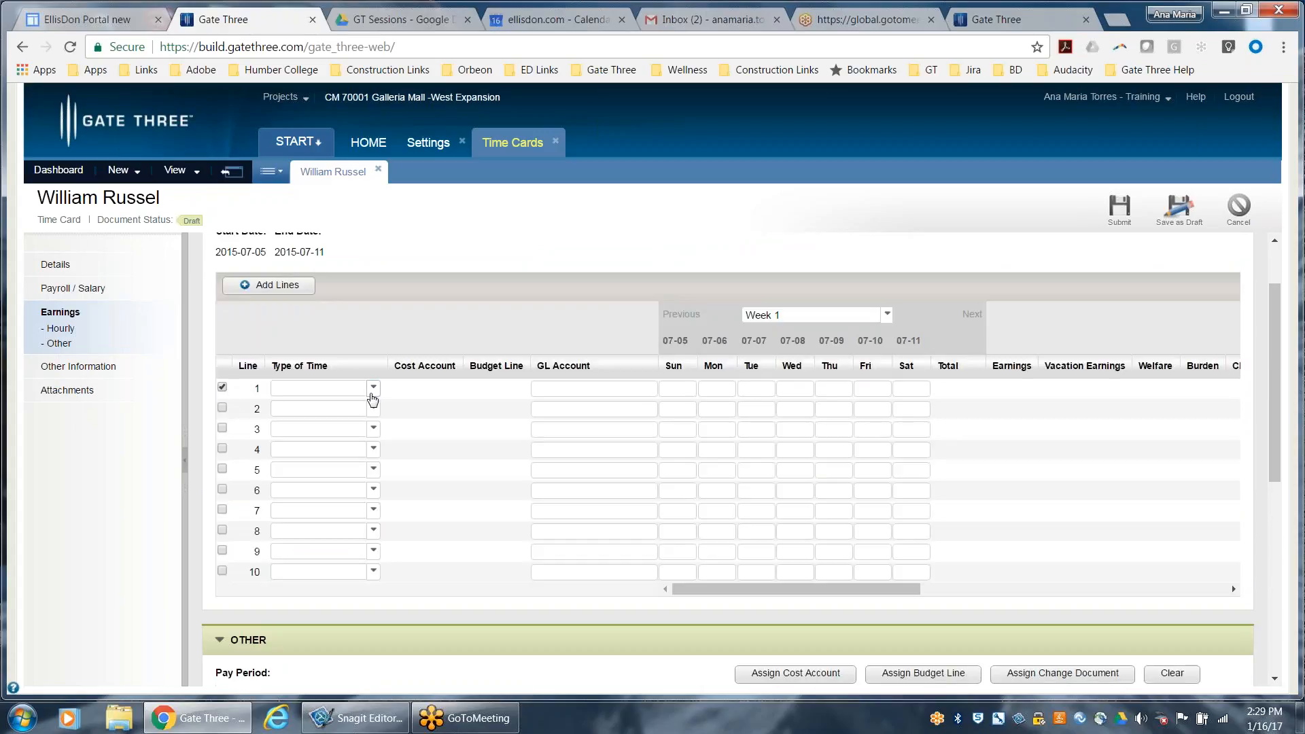
Fill hourly line 1 with Straight Time: 8 hours Sunday, 8 Monday, 10 Tuesday, 8 Wednesday and 9 Thursday
left_click(371, 387)
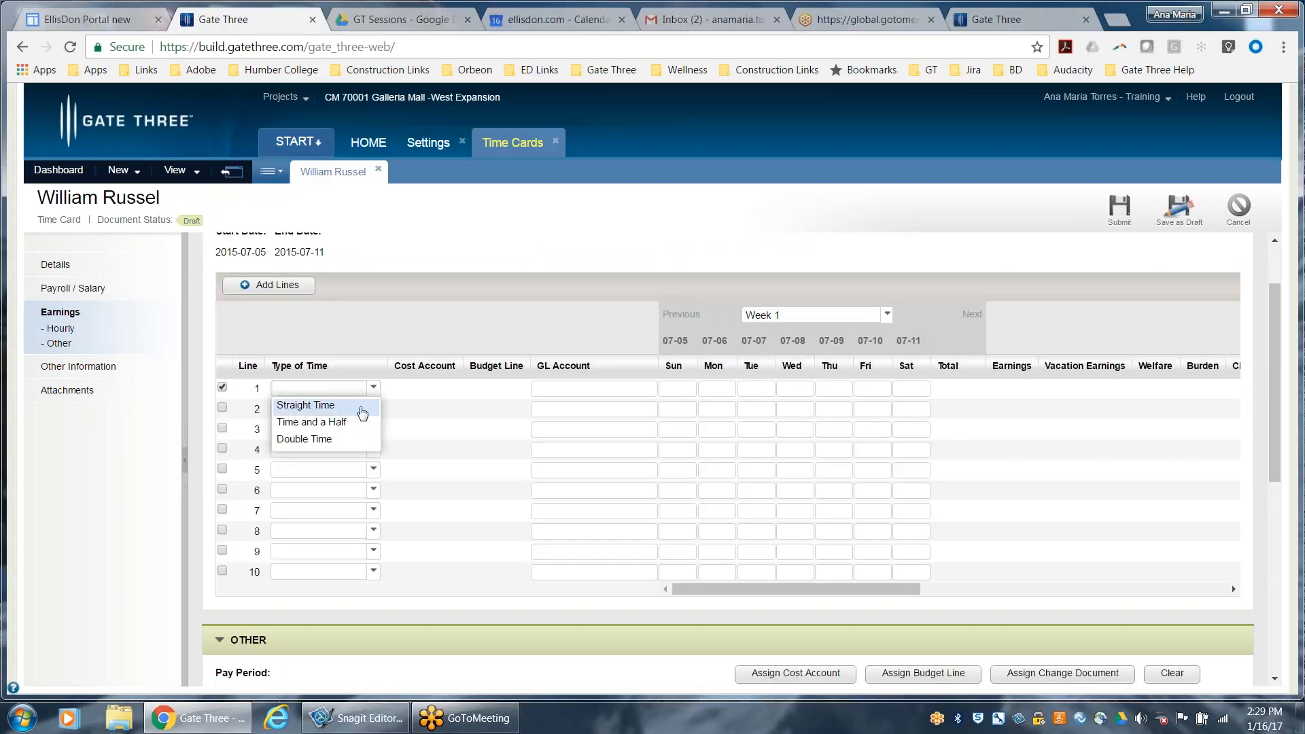
left_click(362, 406)
left_click(688, 390)
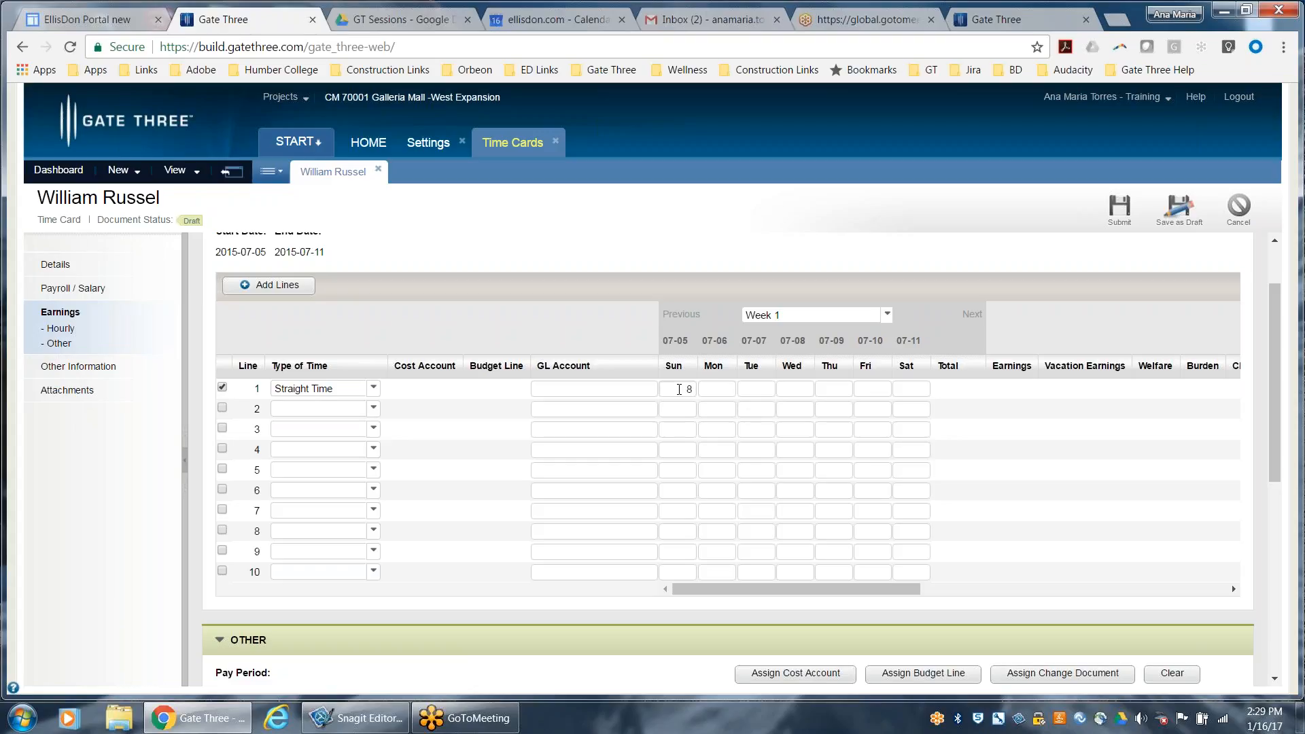
key("Tab")
key("Tab")
key("Tab")
type("9")
key("Tab")
Fill hourly line 2 with Double Time: 9 hours on Friday and 8 on Saturday
left_click(374, 410)
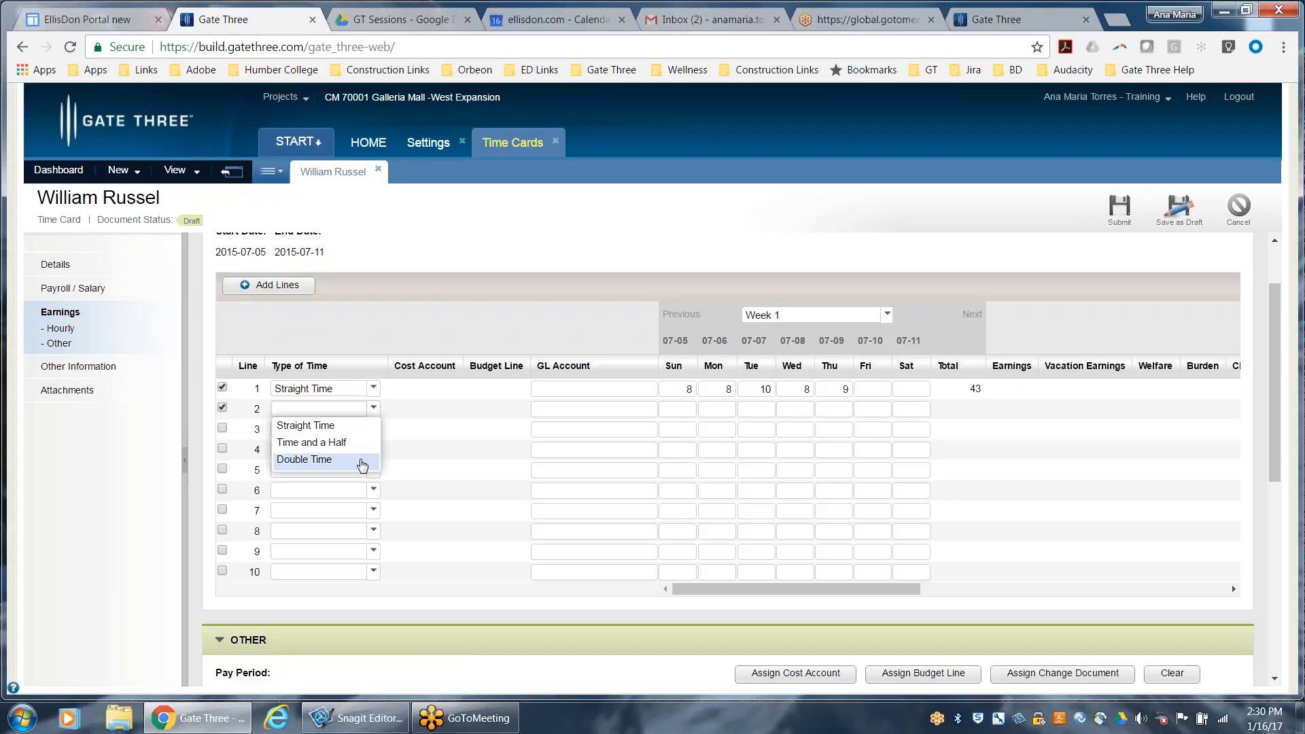
left_click(357, 459)
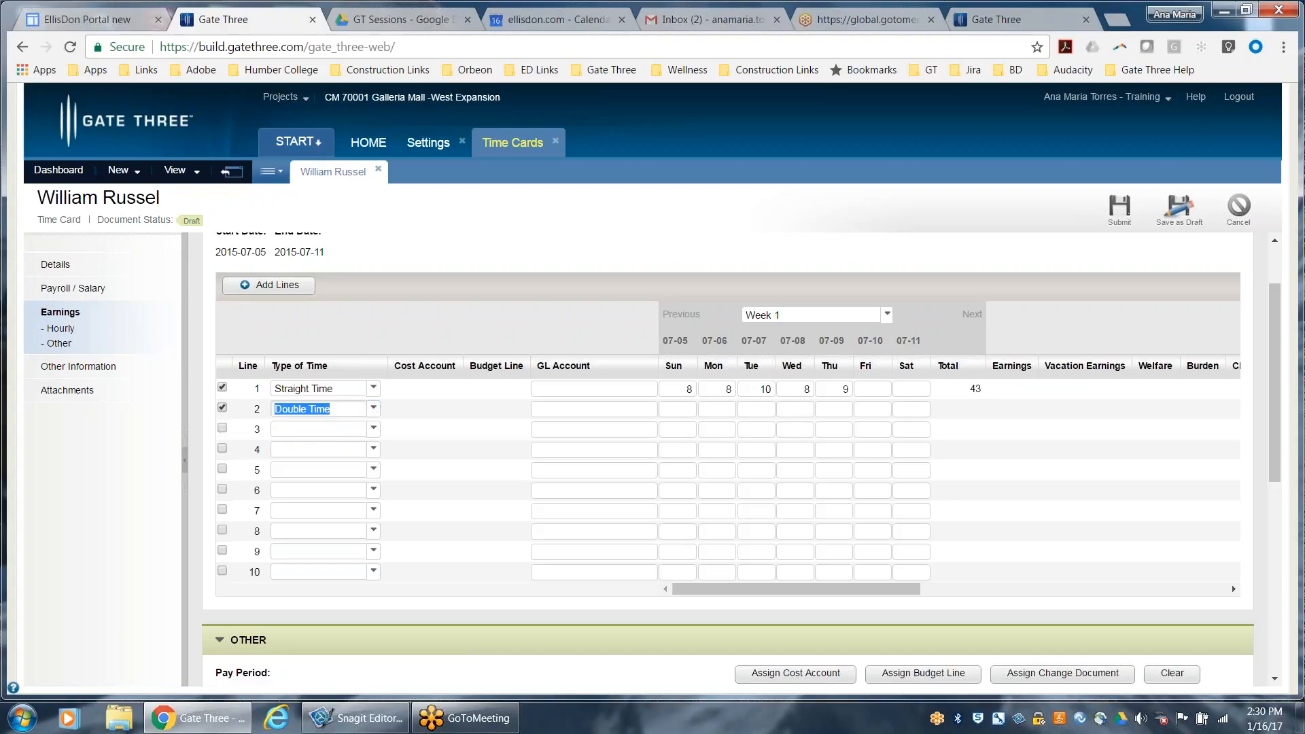
left_click(881, 413)
key("Tab")
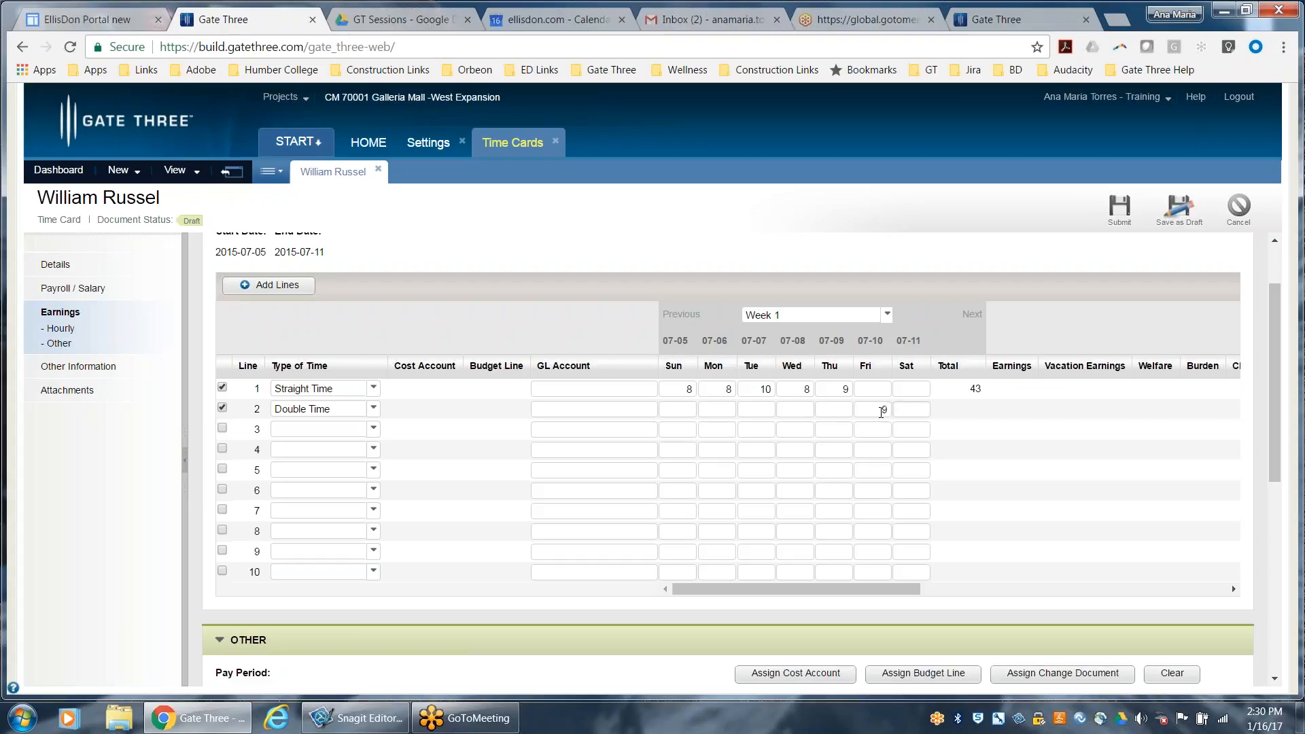
type("8")
left_click(900, 433)
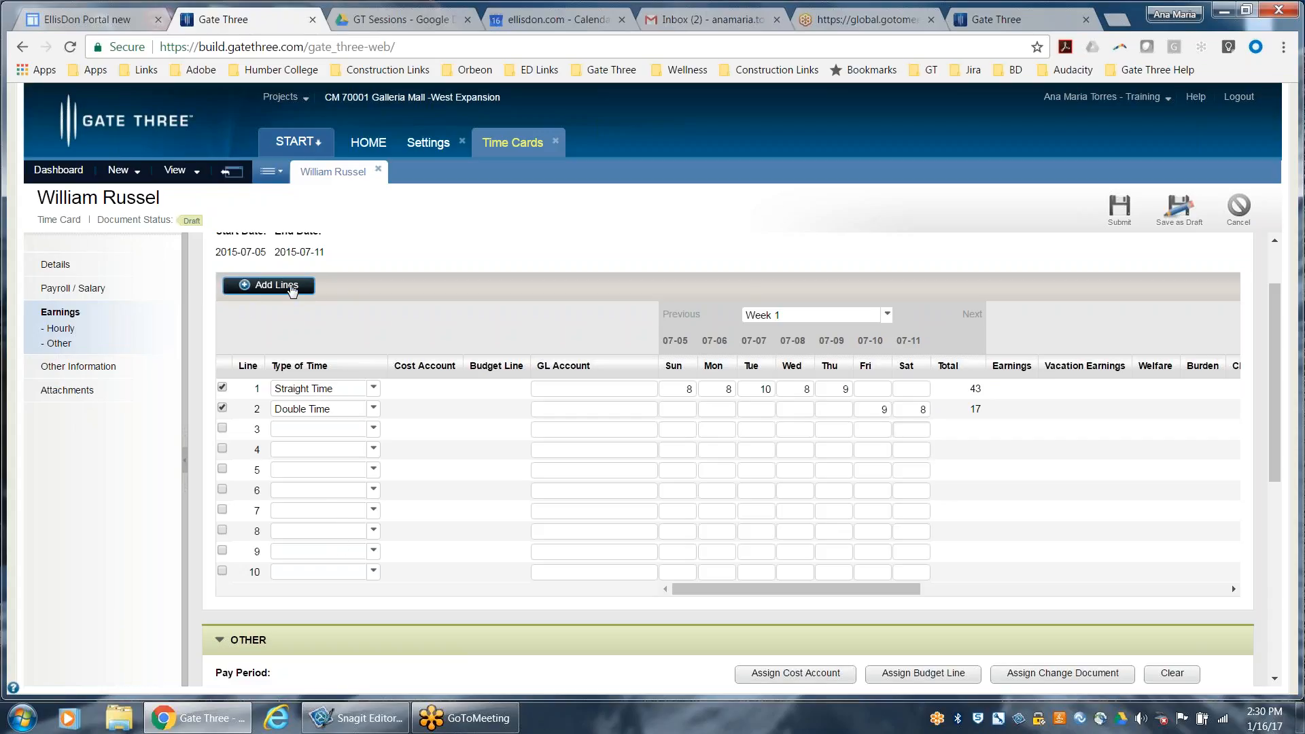
Assign labour cost account 01 30 29, Assistant Superintendent, to hourly line 1 and view its budget line choices without assigning one
scroll(884, 567, "up", 2)
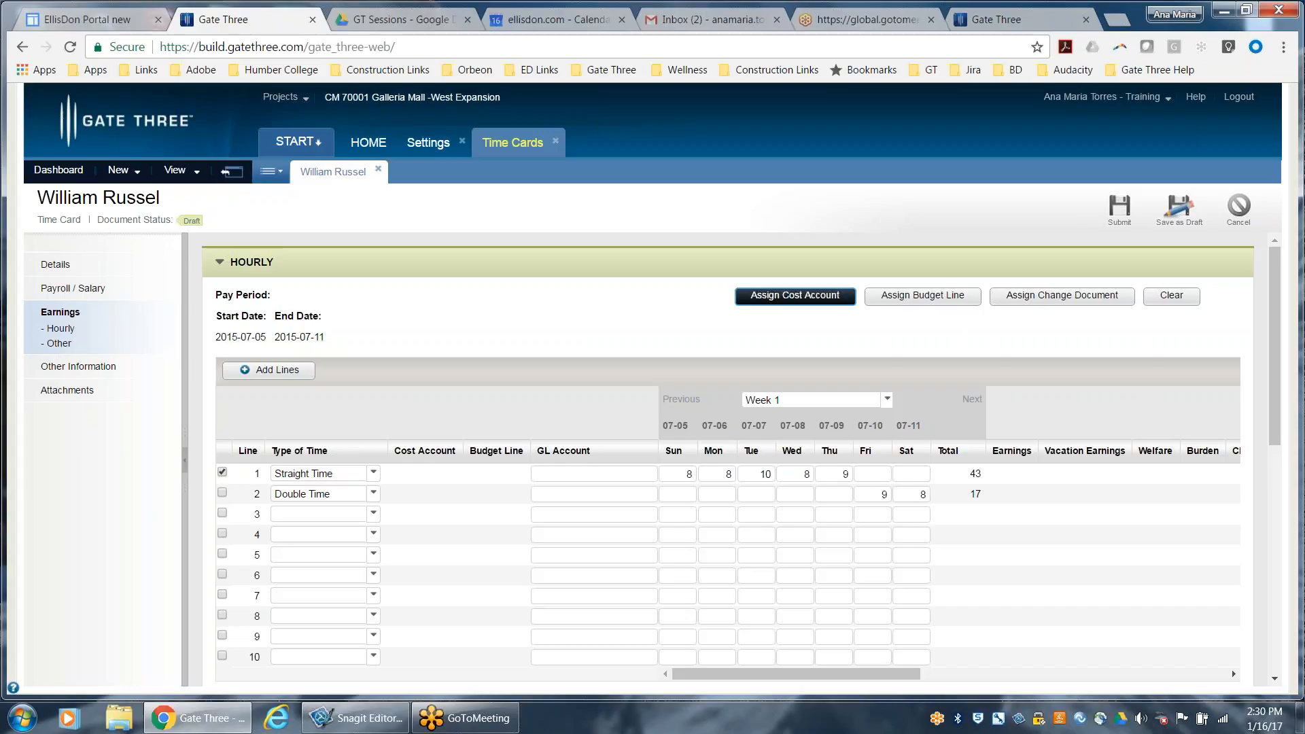
left_click(812, 301)
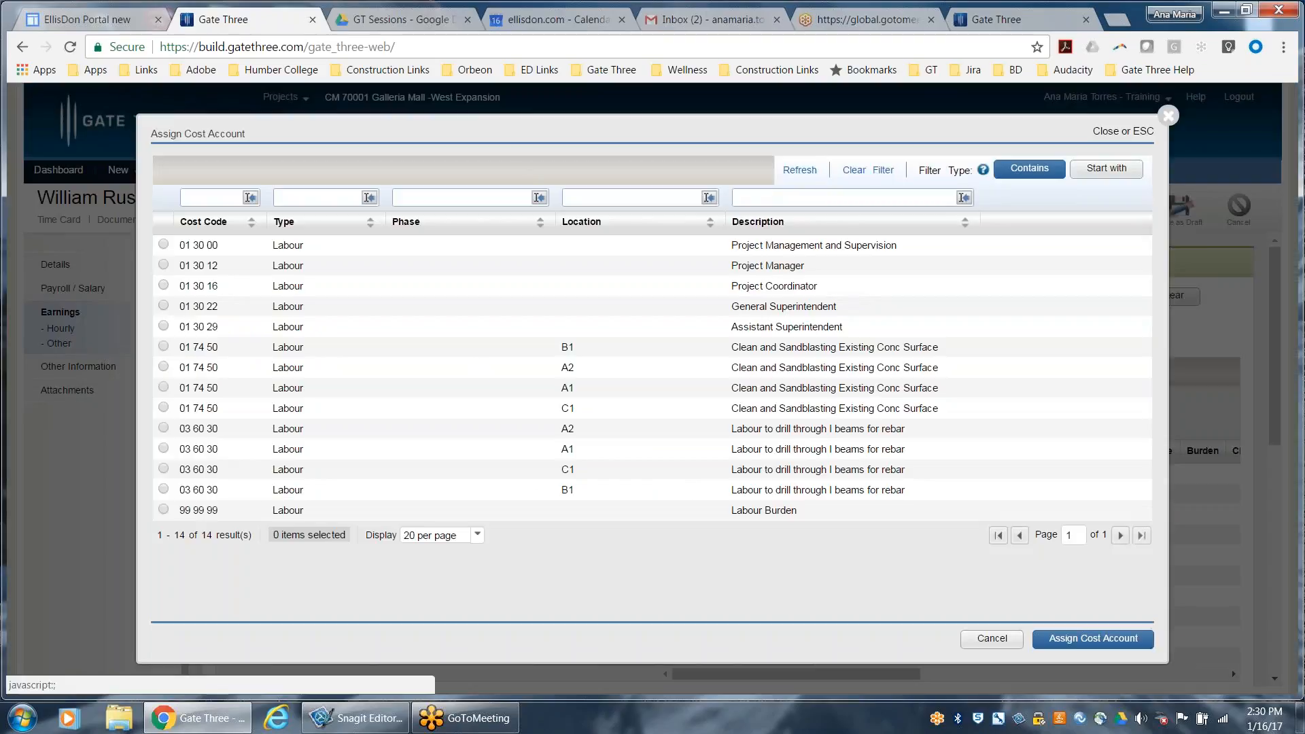
left_click(163, 326)
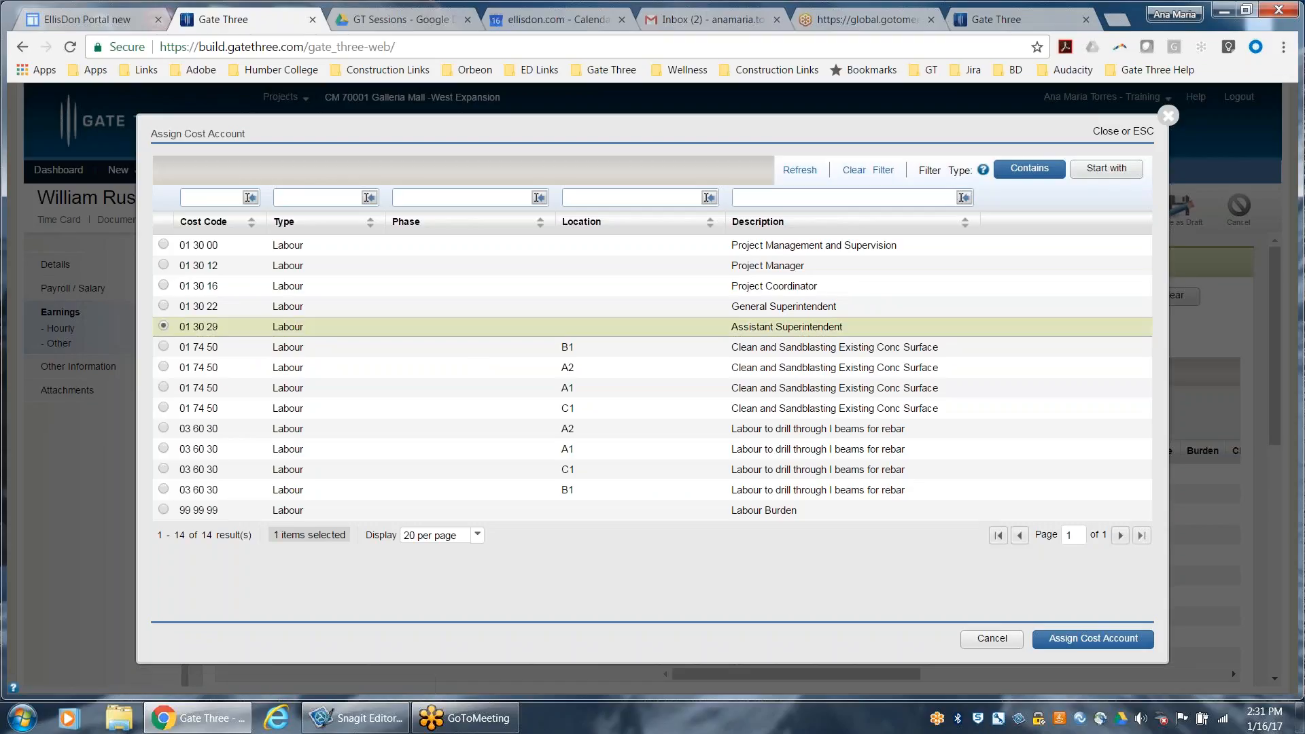
left_click(1070, 639)
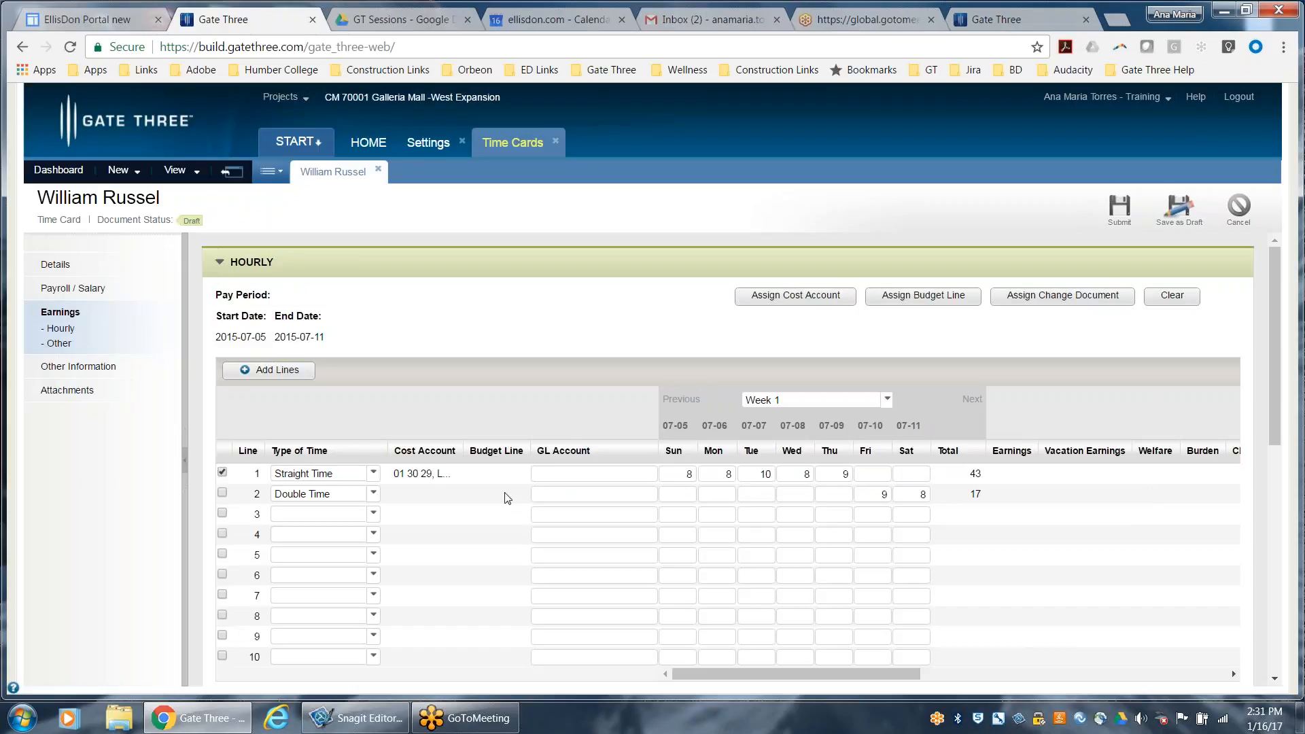
left_click(894, 299)
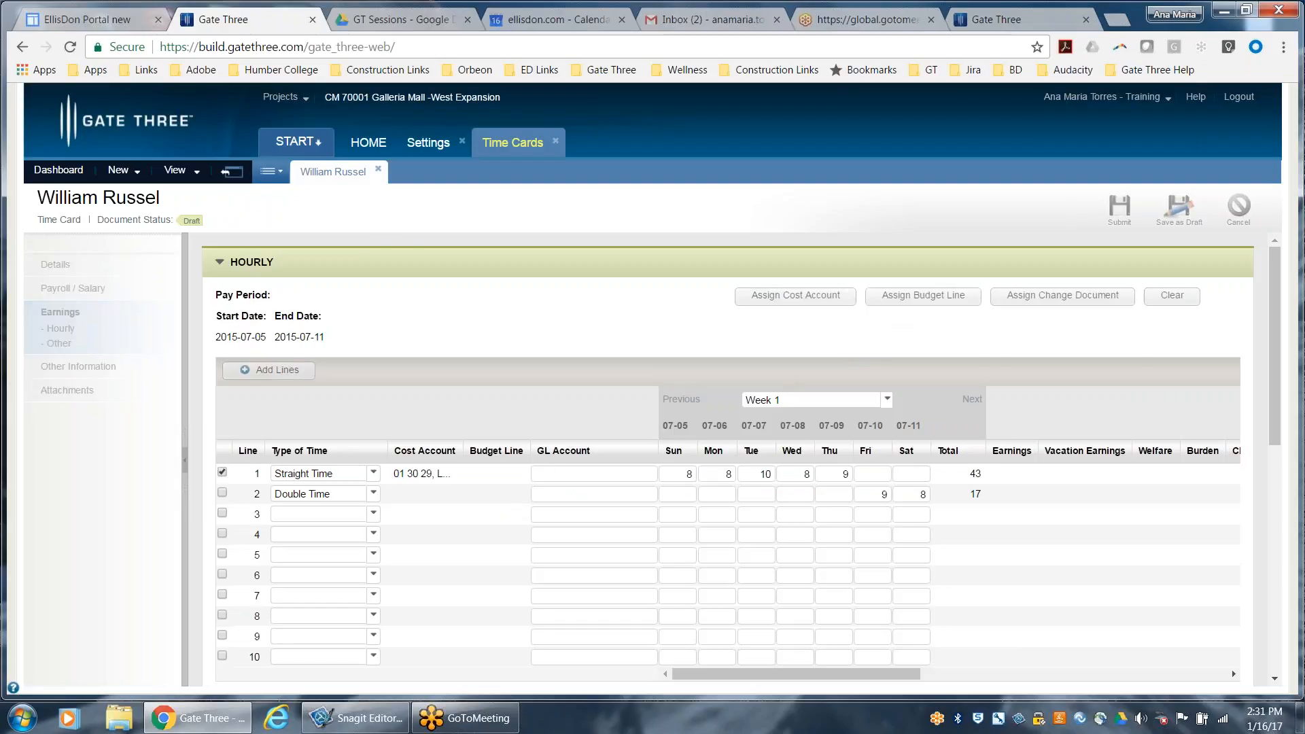
left_click(994, 639)
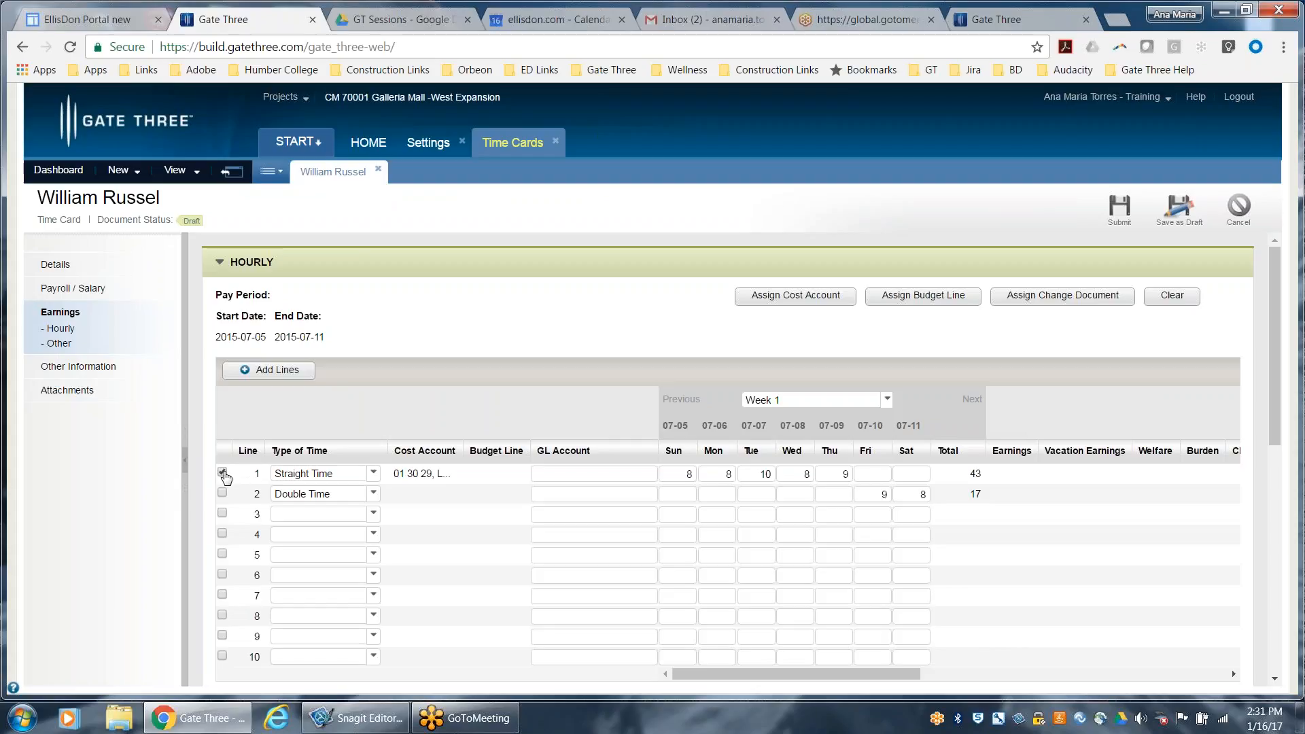
Select hourly line 1 and widen the Cost Account column to show its full account name
left_click(223, 473)
left_click_drag(465, 451, 581, 451)
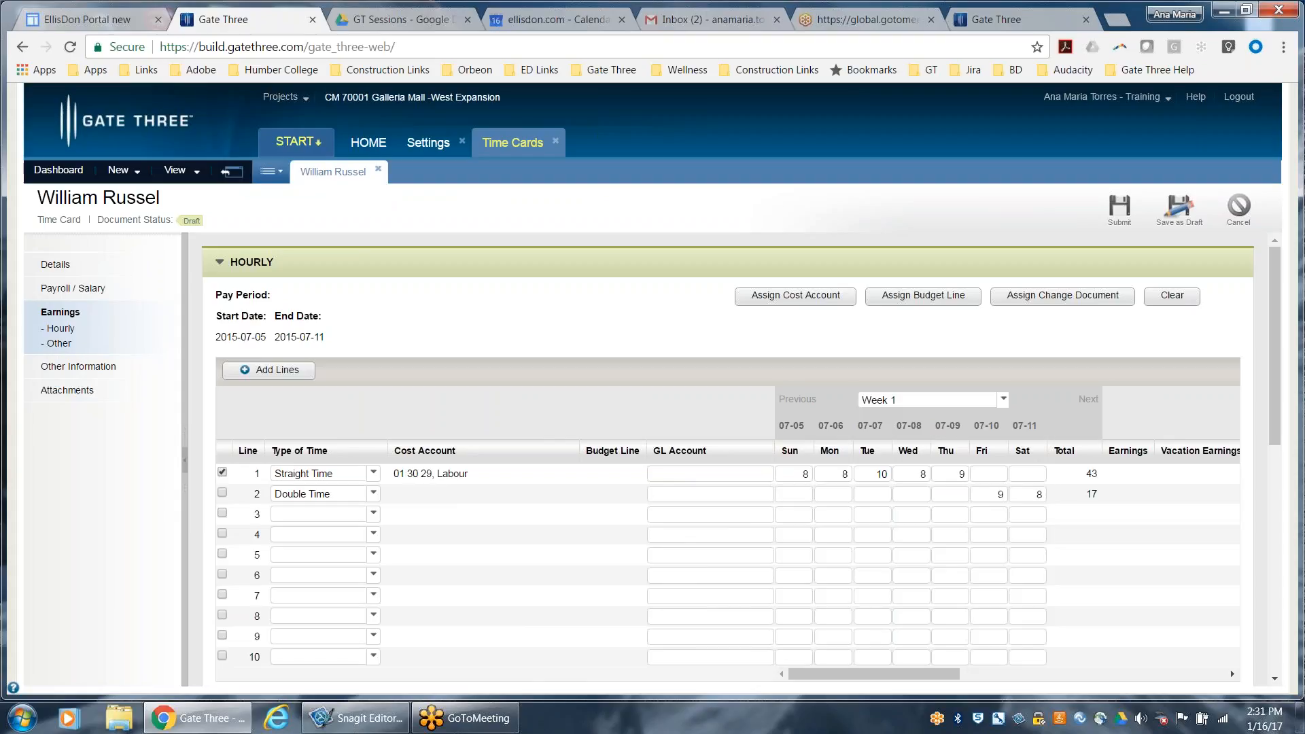
Open budget line 11013, Labour to drill through I beams for rebar, for editing at its cost account assignment
left_click(317, 147)
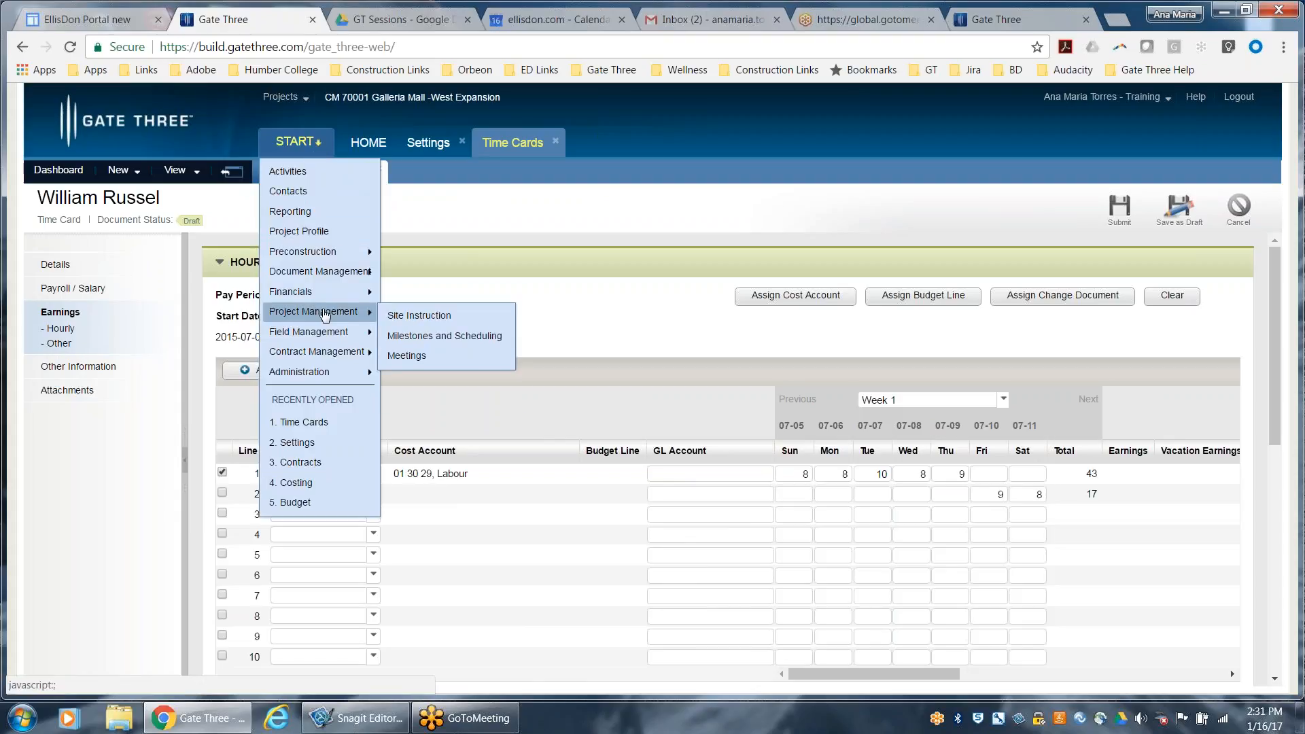
mouse_move(351, 292)
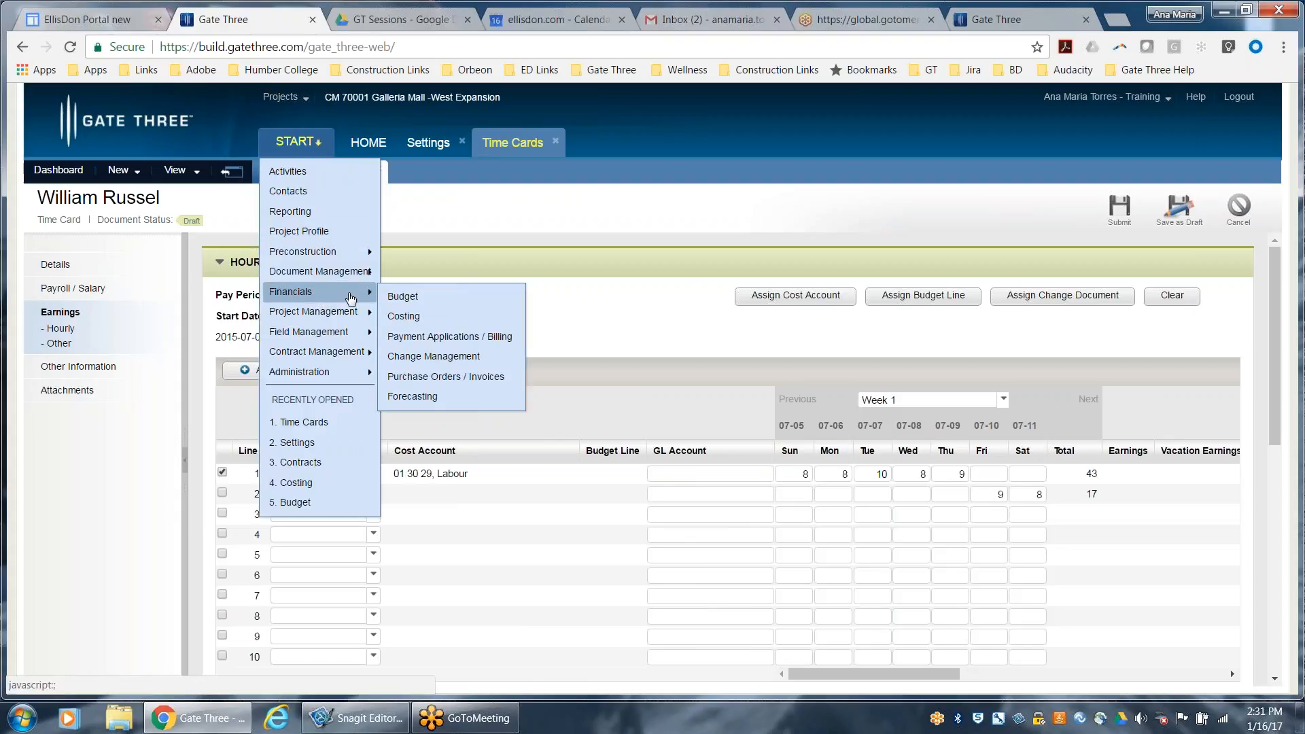
left_click(407, 297)
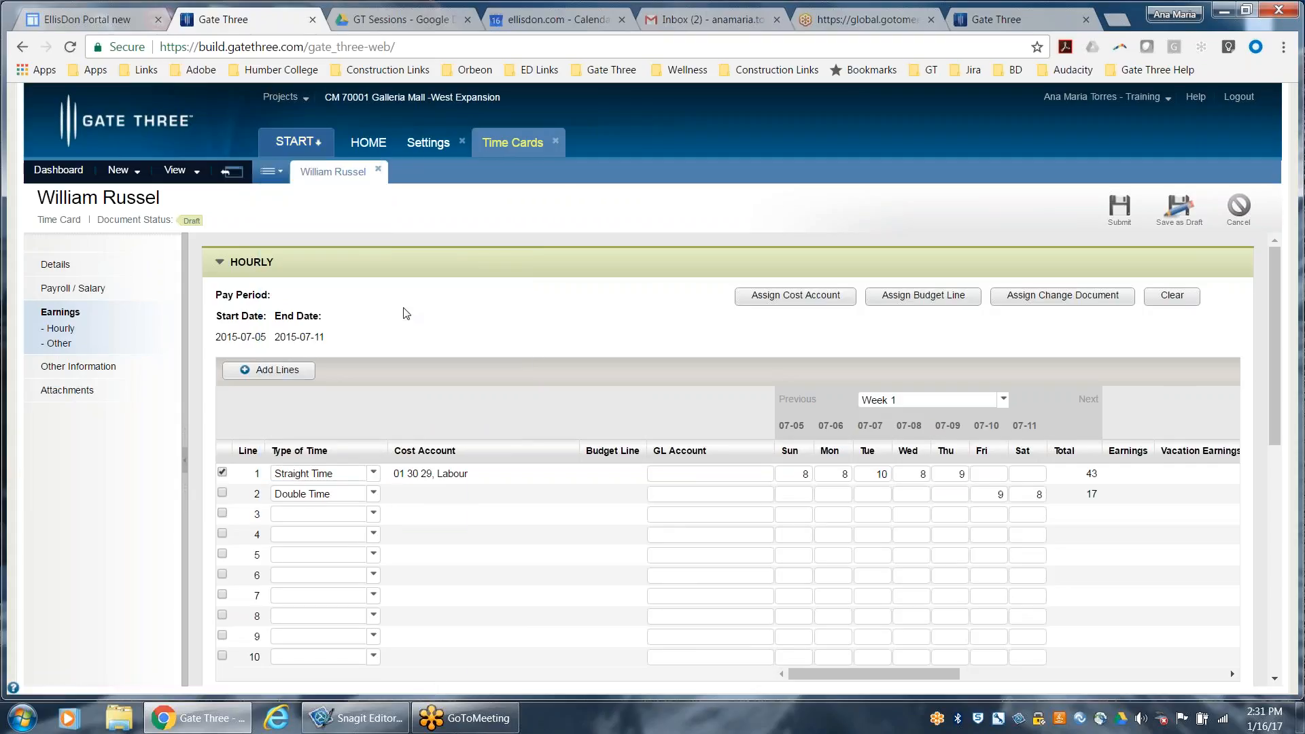
scroll(412, 408, "down", 3)
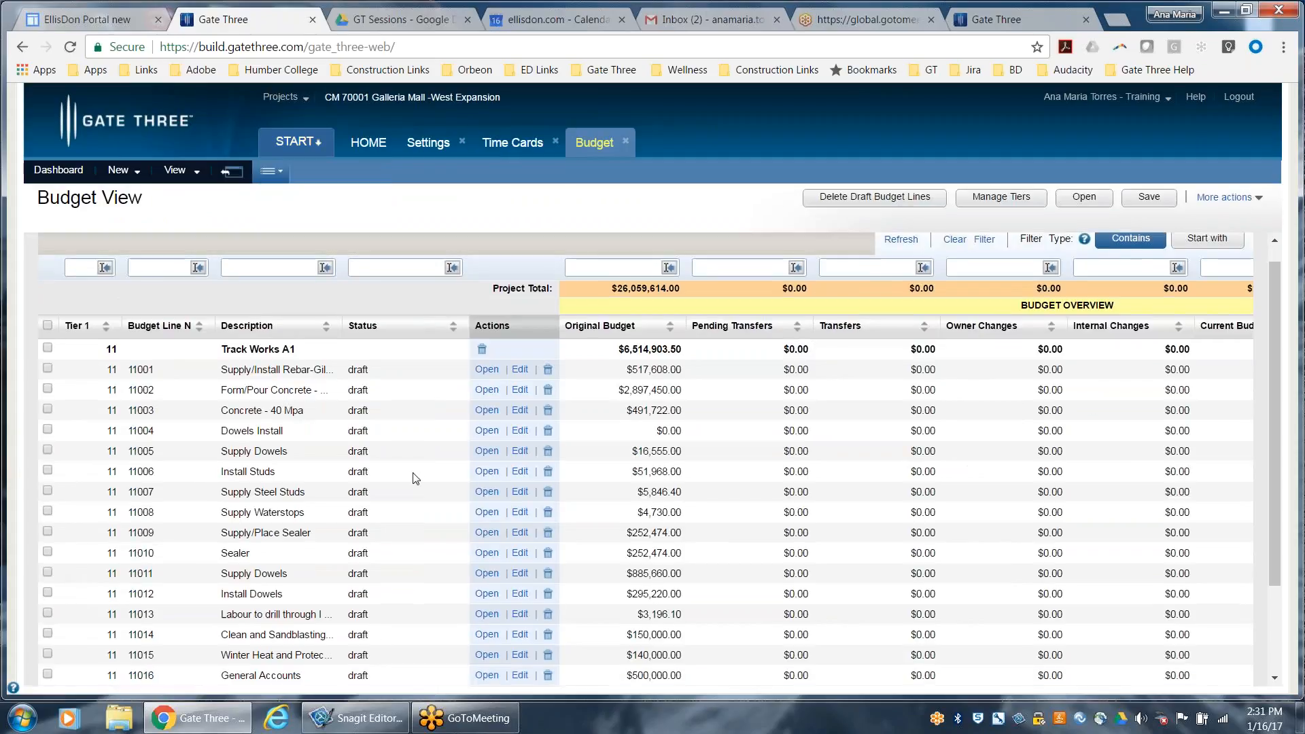
left_click(48, 493)
left_click(478, 498)
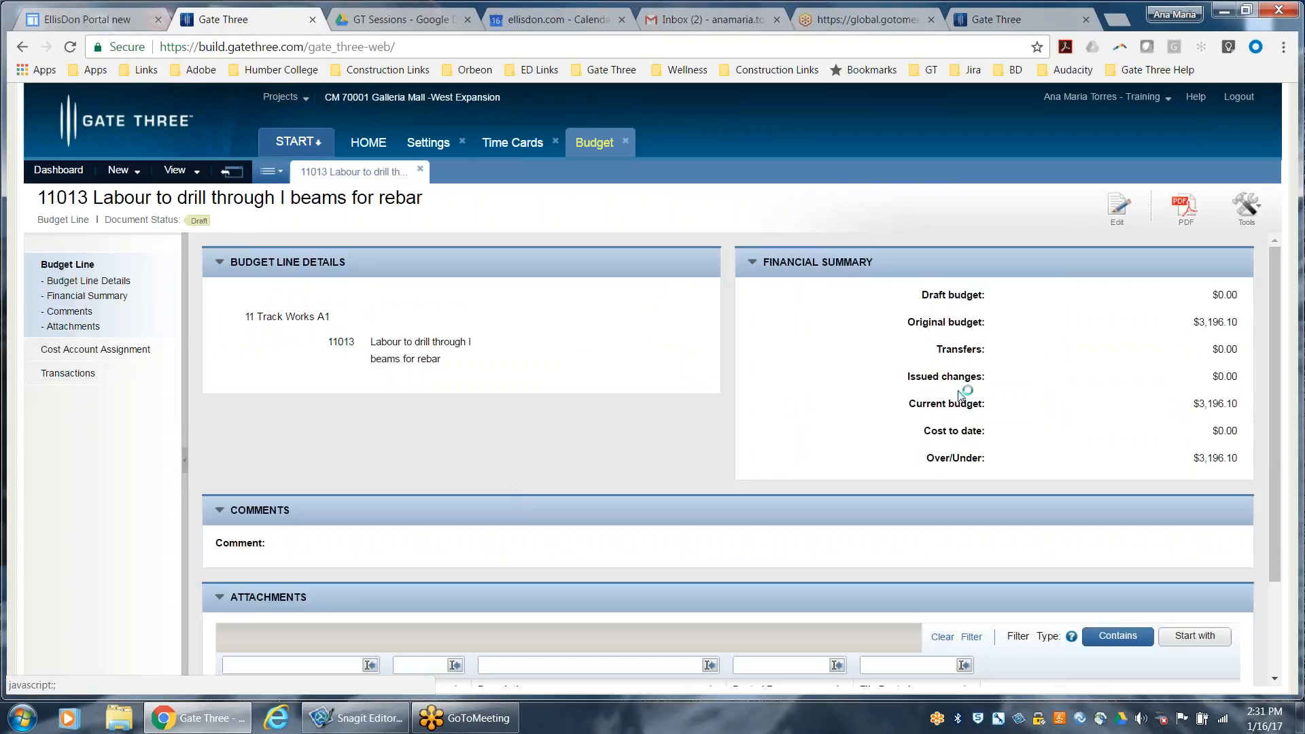
left_click(109, 348)
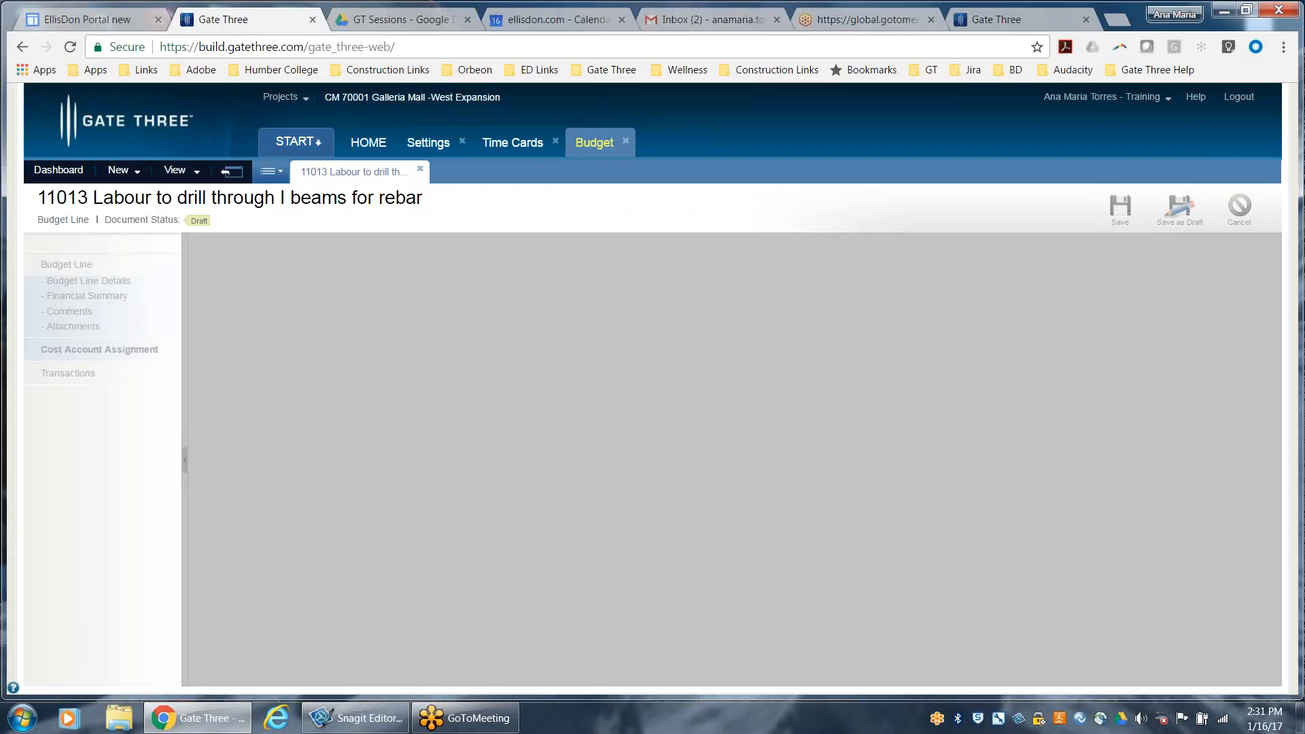
Assign labour cost account 01 30 29, Assistant Superintendent, to budget line 11013 and save the budget line
left_click(268, 306)
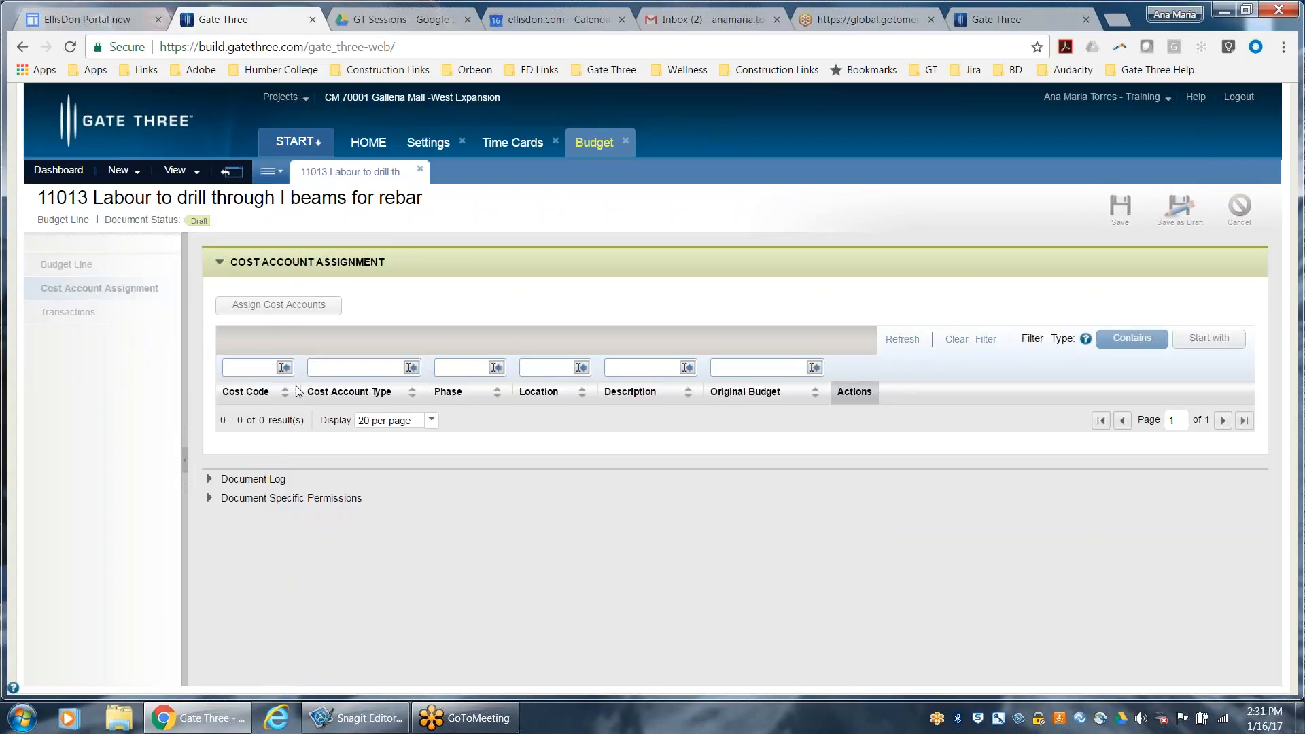
left_click(248, 273)
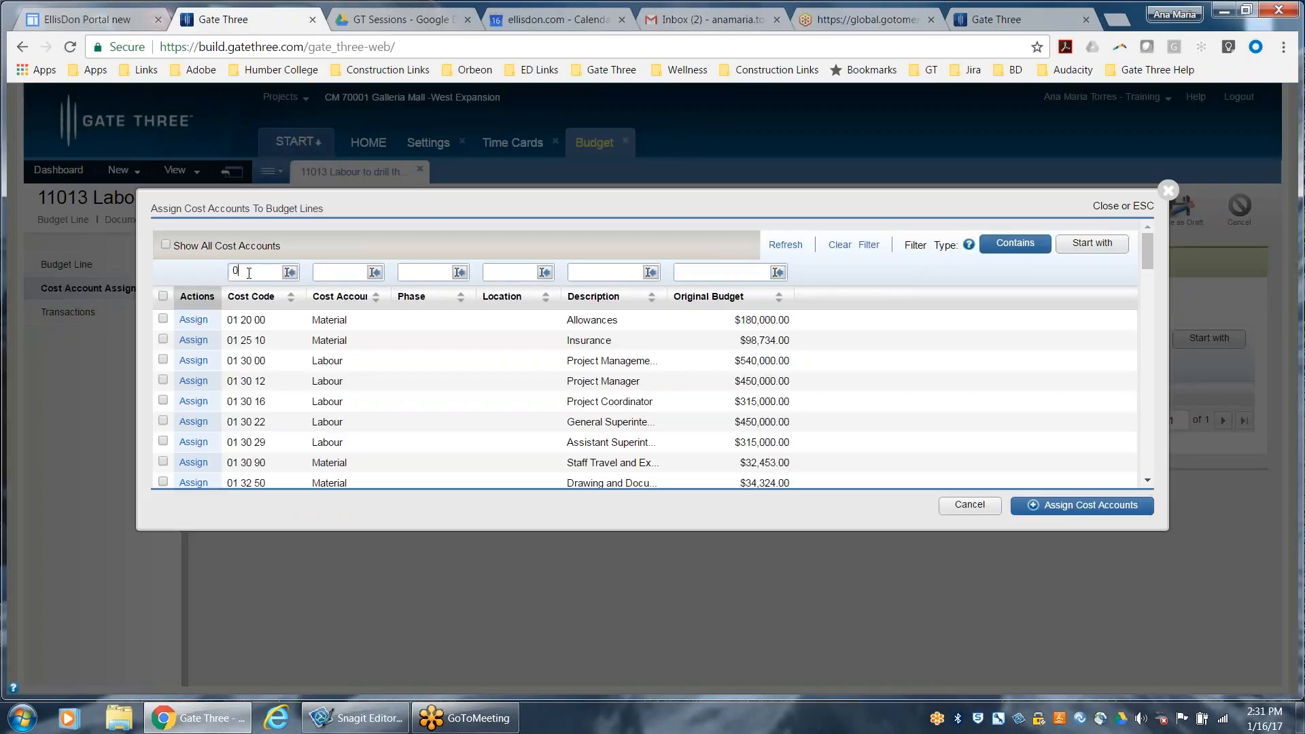
type("01 30 29")
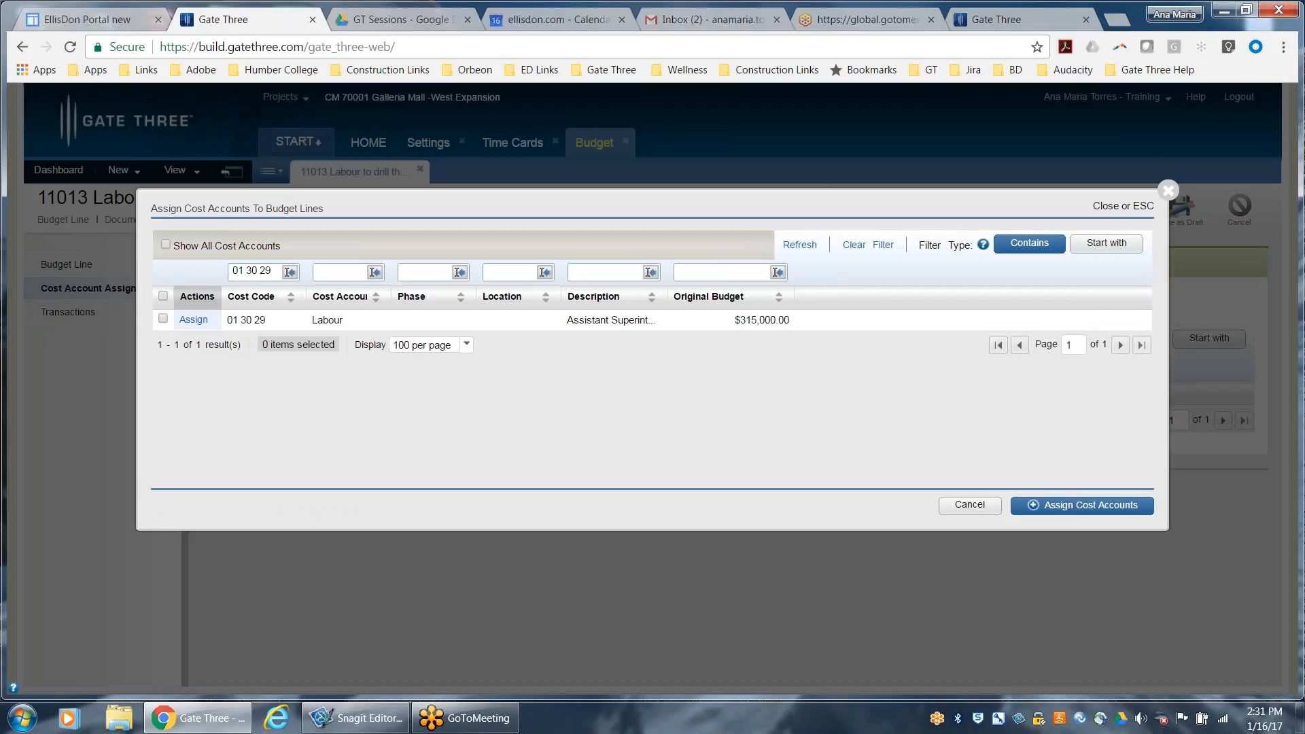
left_click(1082, 506)
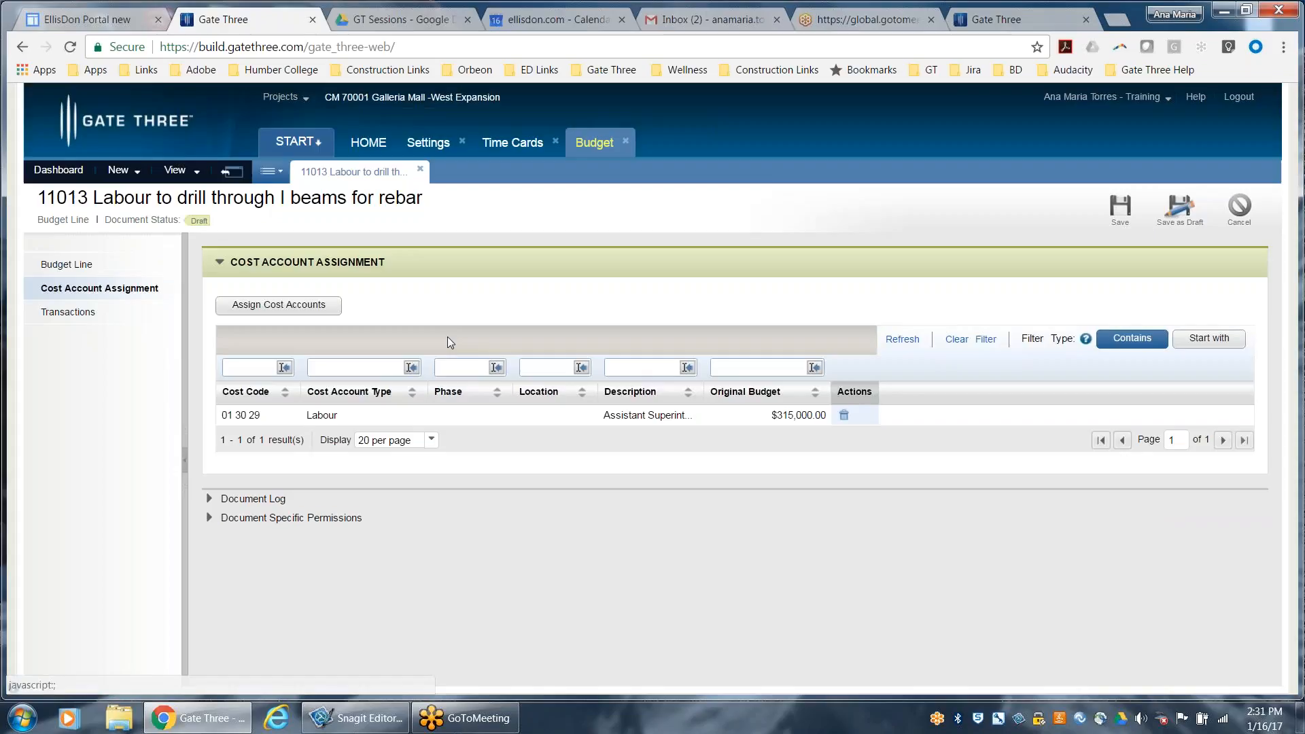
left_click(1130, 211)
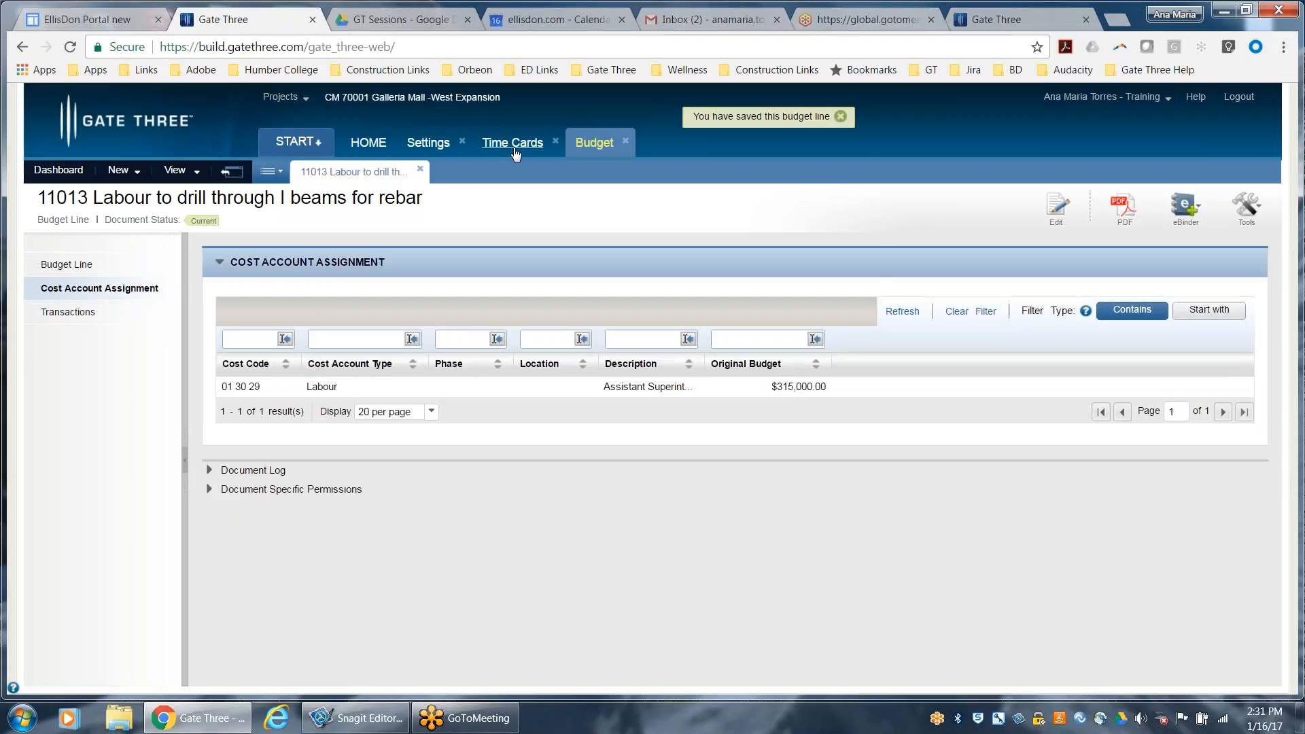
Return to the employee's time card and assign budget line 11013 to hourly line 1
left_click(513, 151)
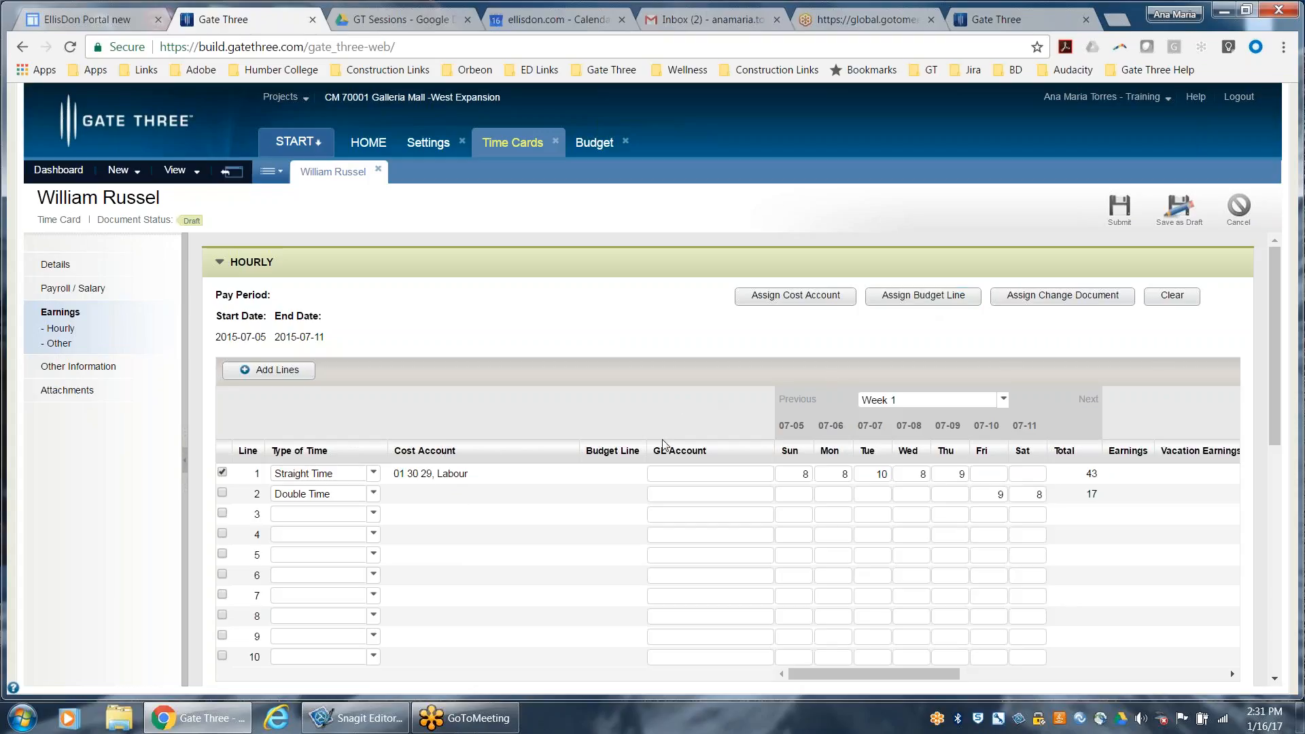
left_click(915, 297)
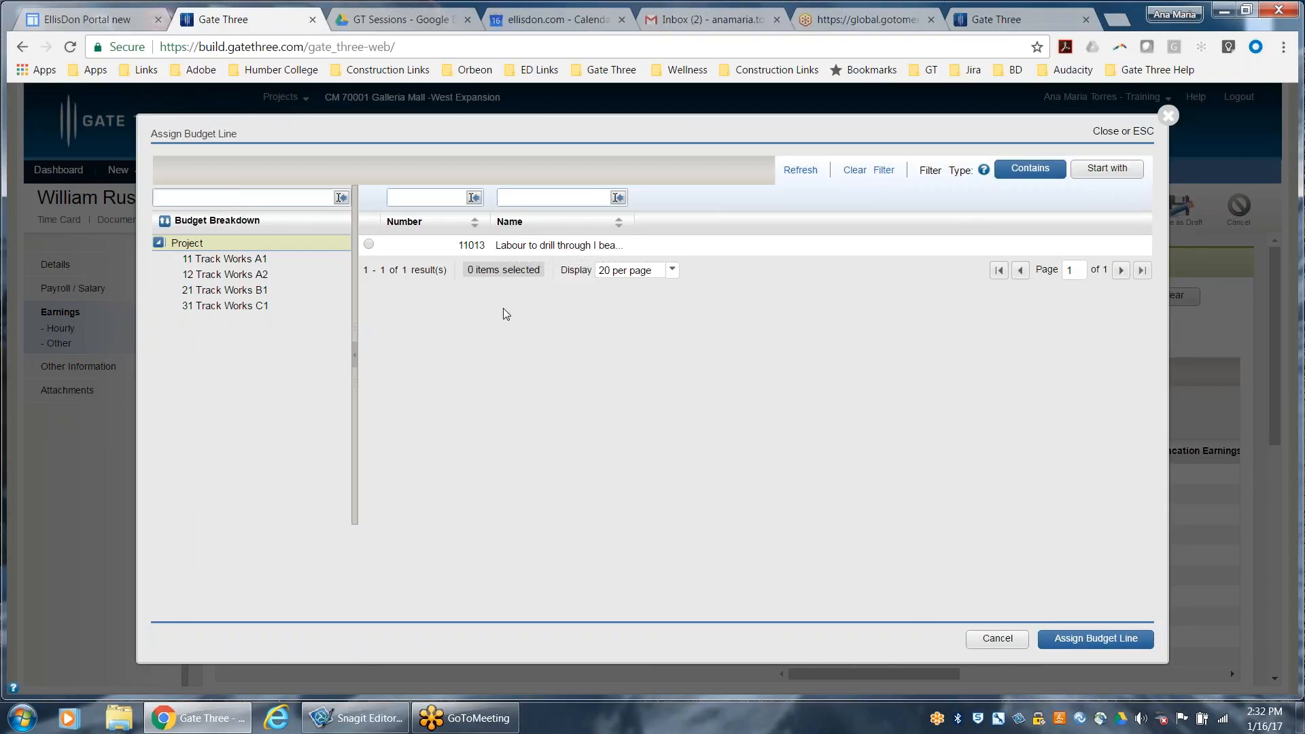
left_click(1123, 639)
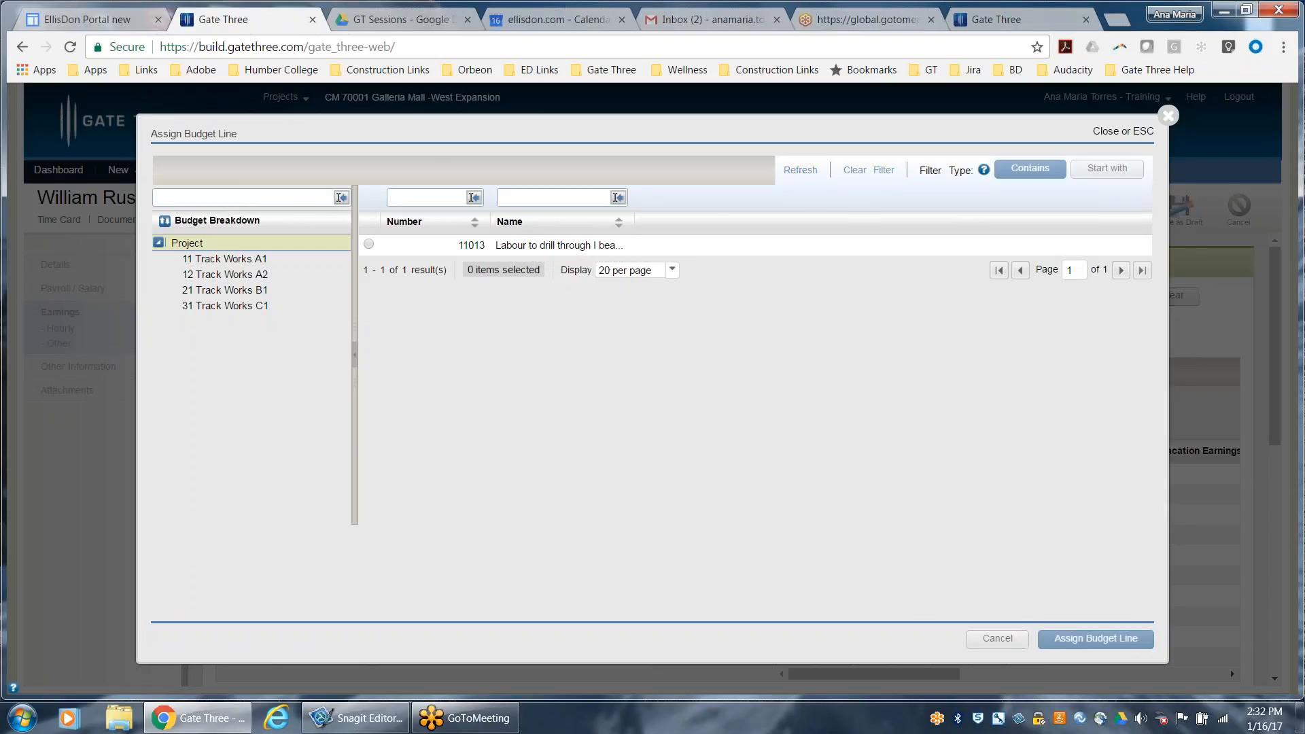
left_click(368, 244)
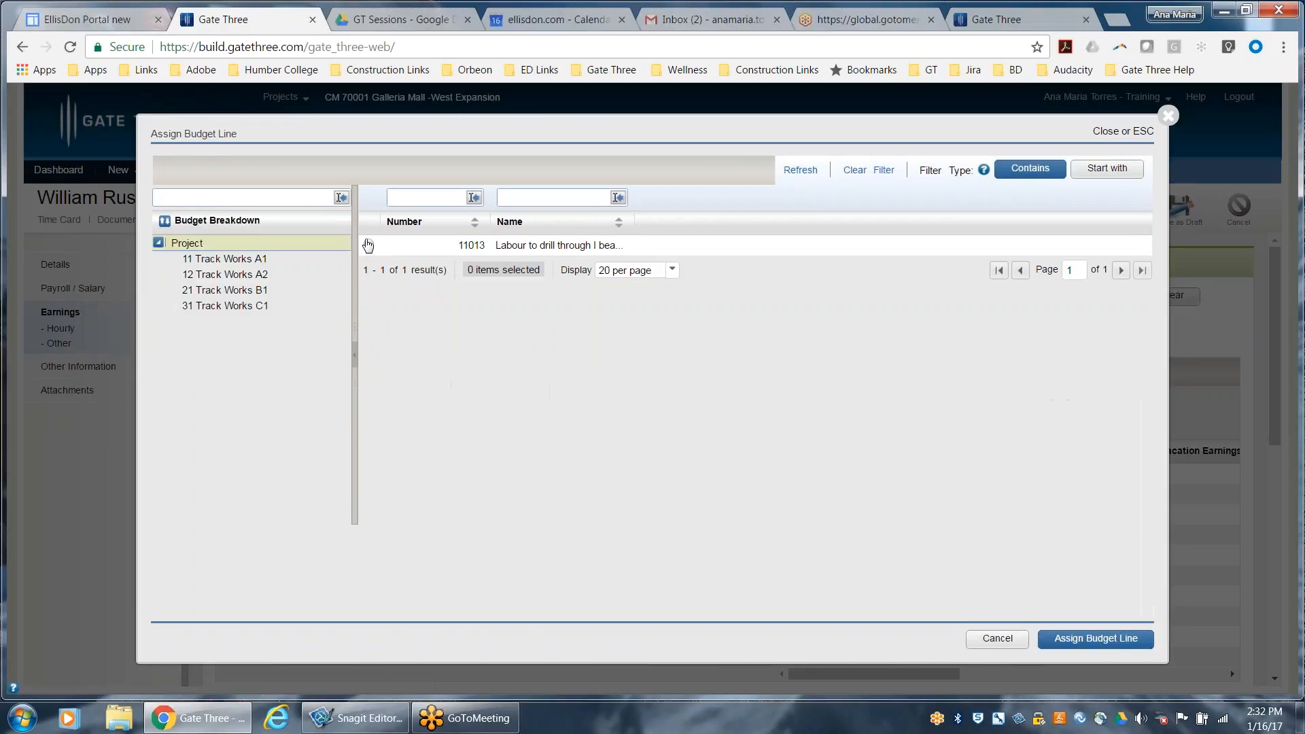
left_click(1064, 642)
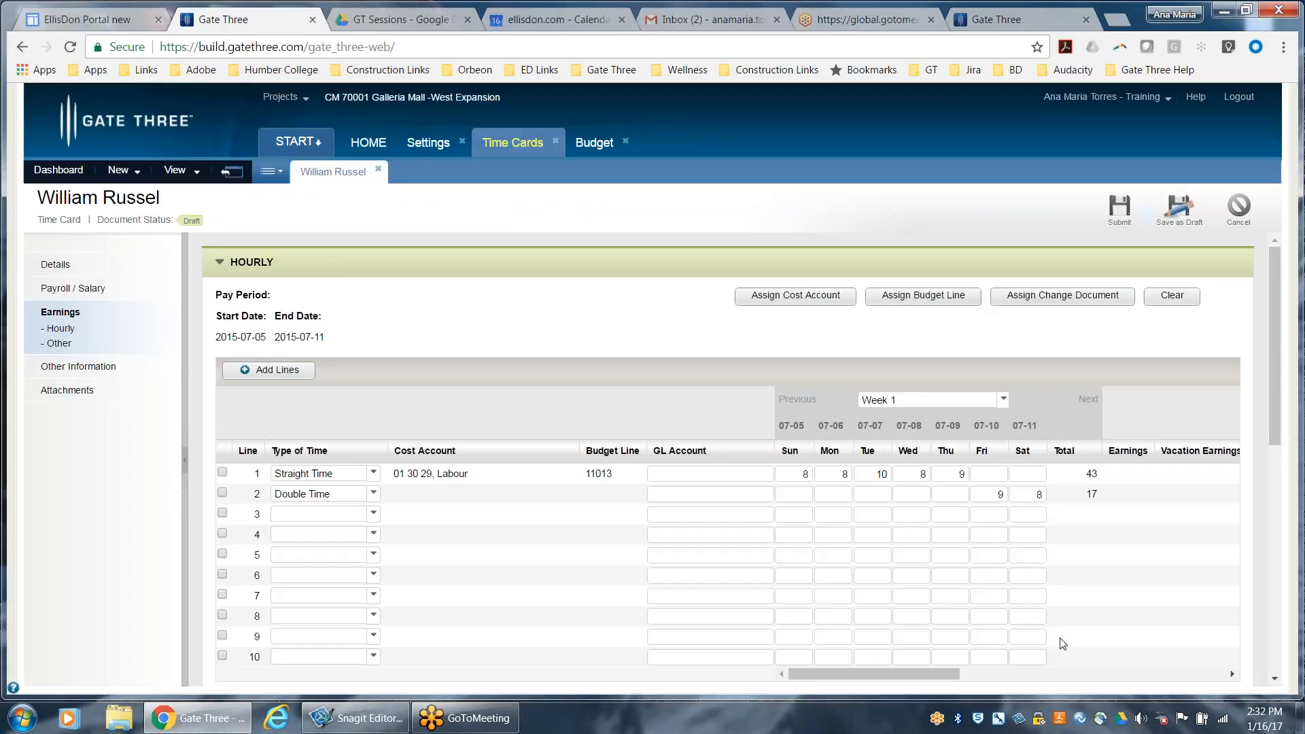
Assign labour cost account 01 30 29, Assistant Superintendent, to the Double Time entry on hourly line 2
left_click(222, 493)
left_click(829, 298)
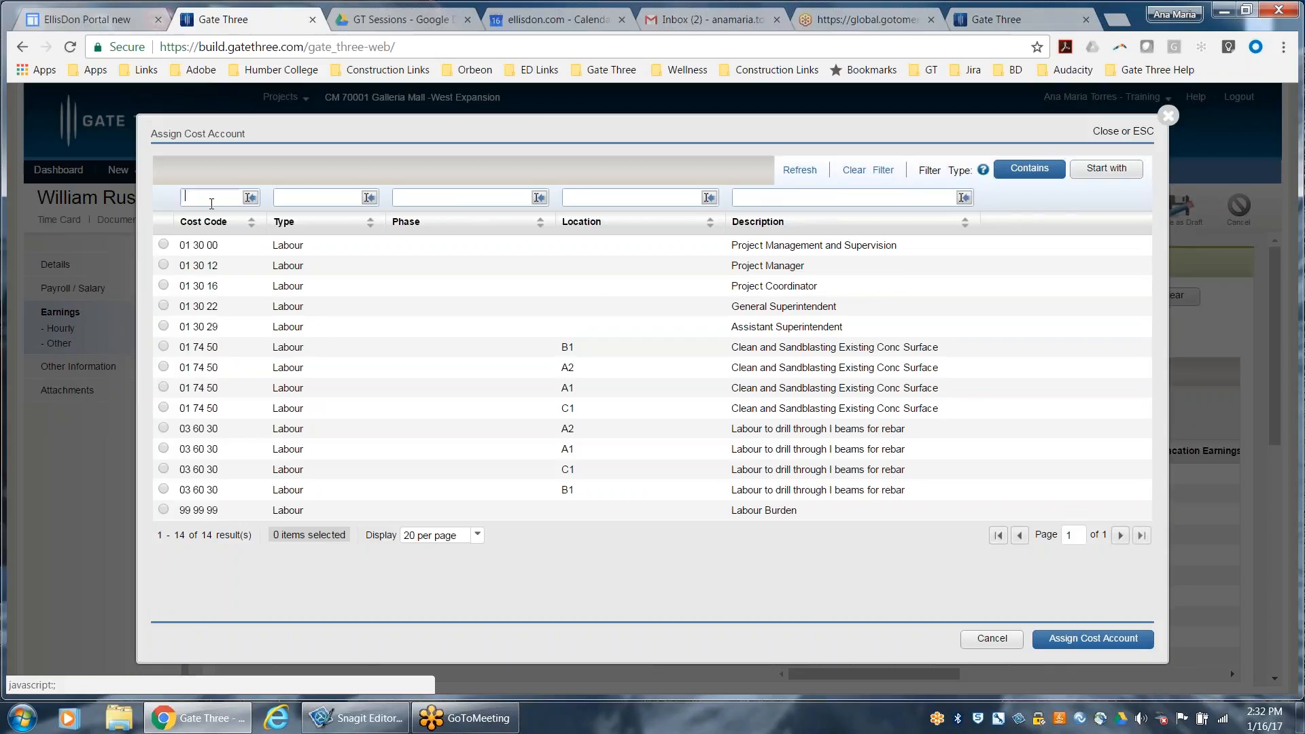
type("01 30 29")
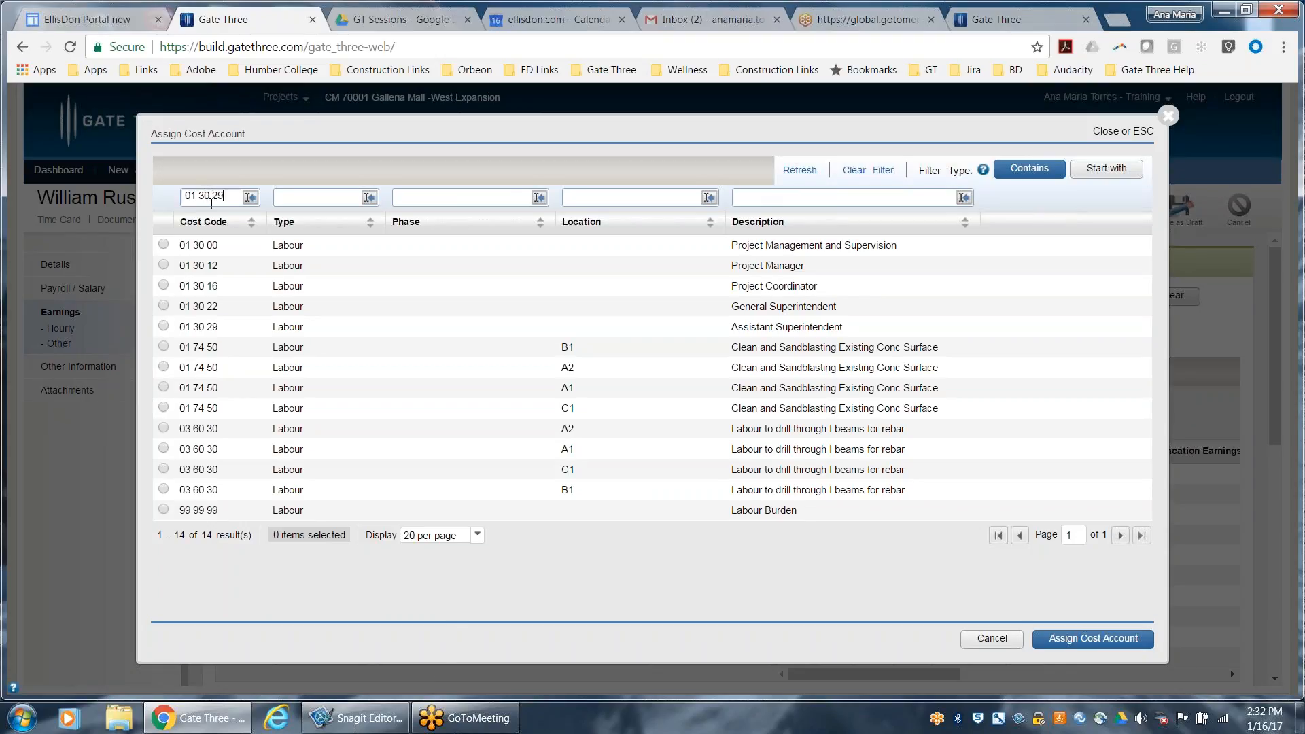
key("Return")
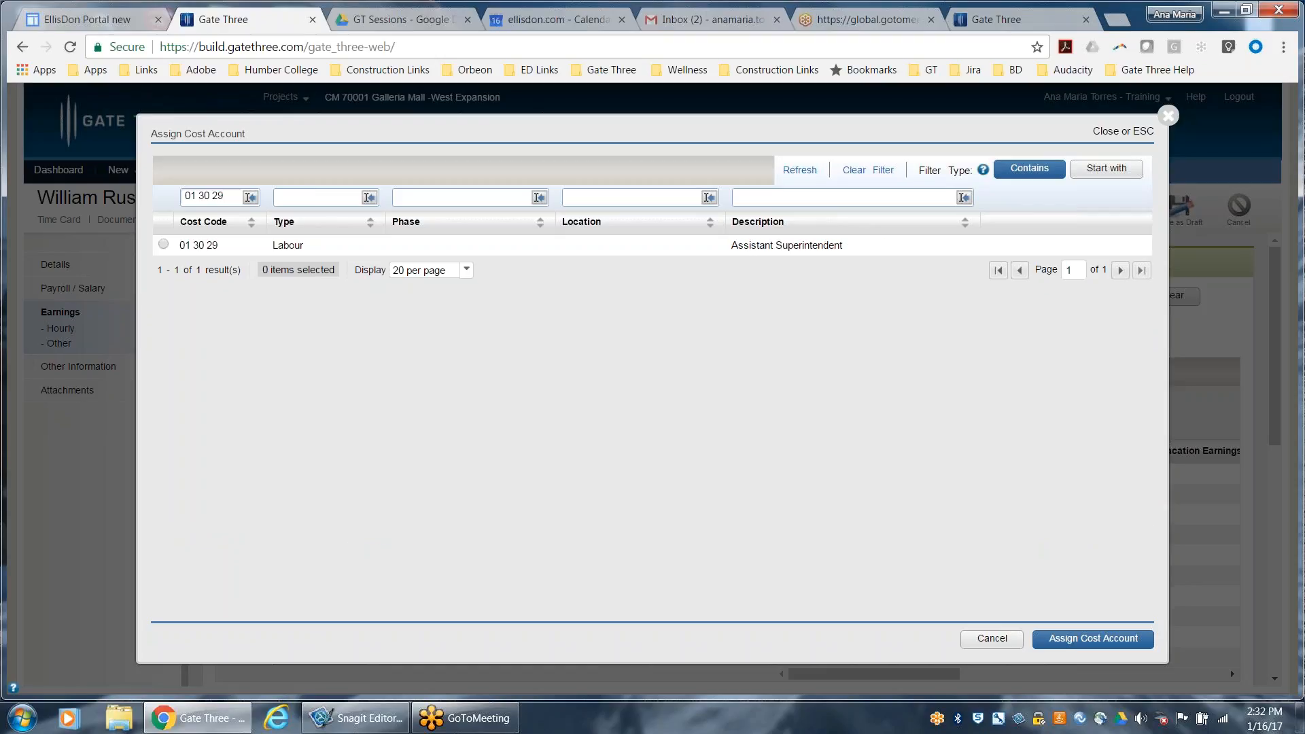
left_click(163, 244)
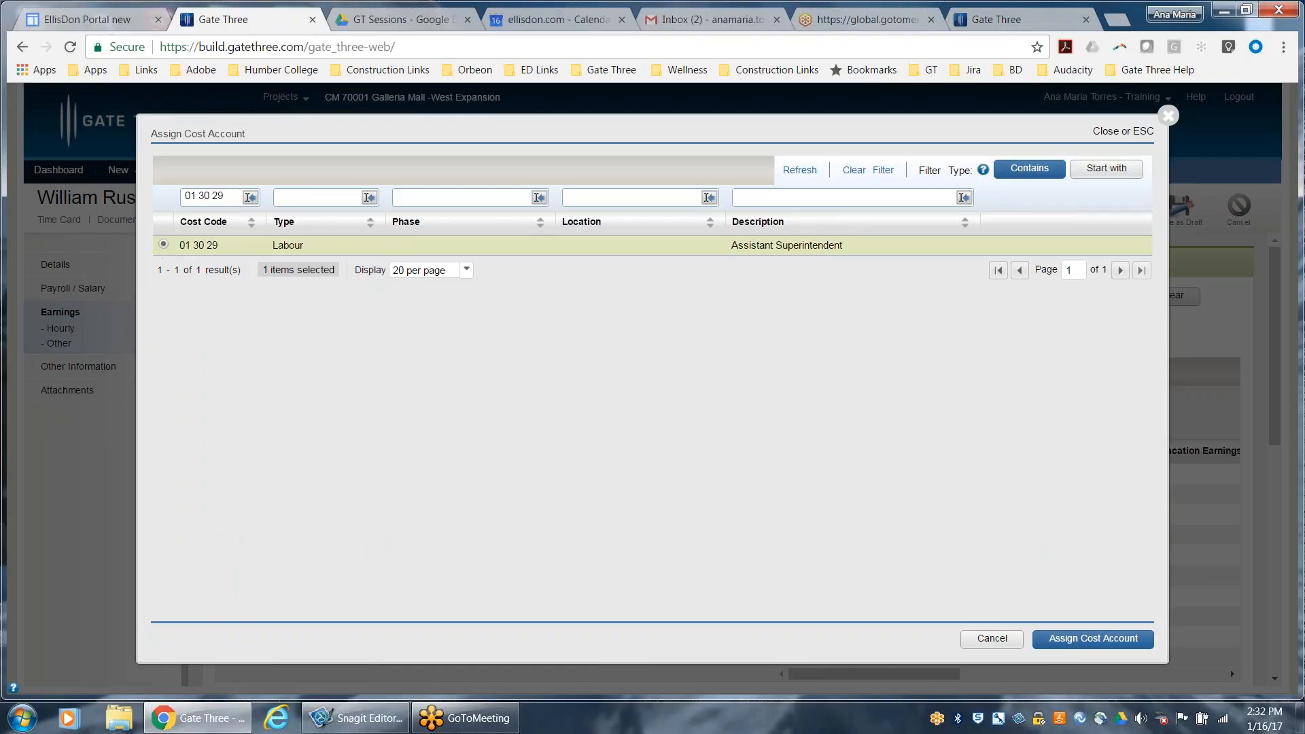
left_click(1088, 642)
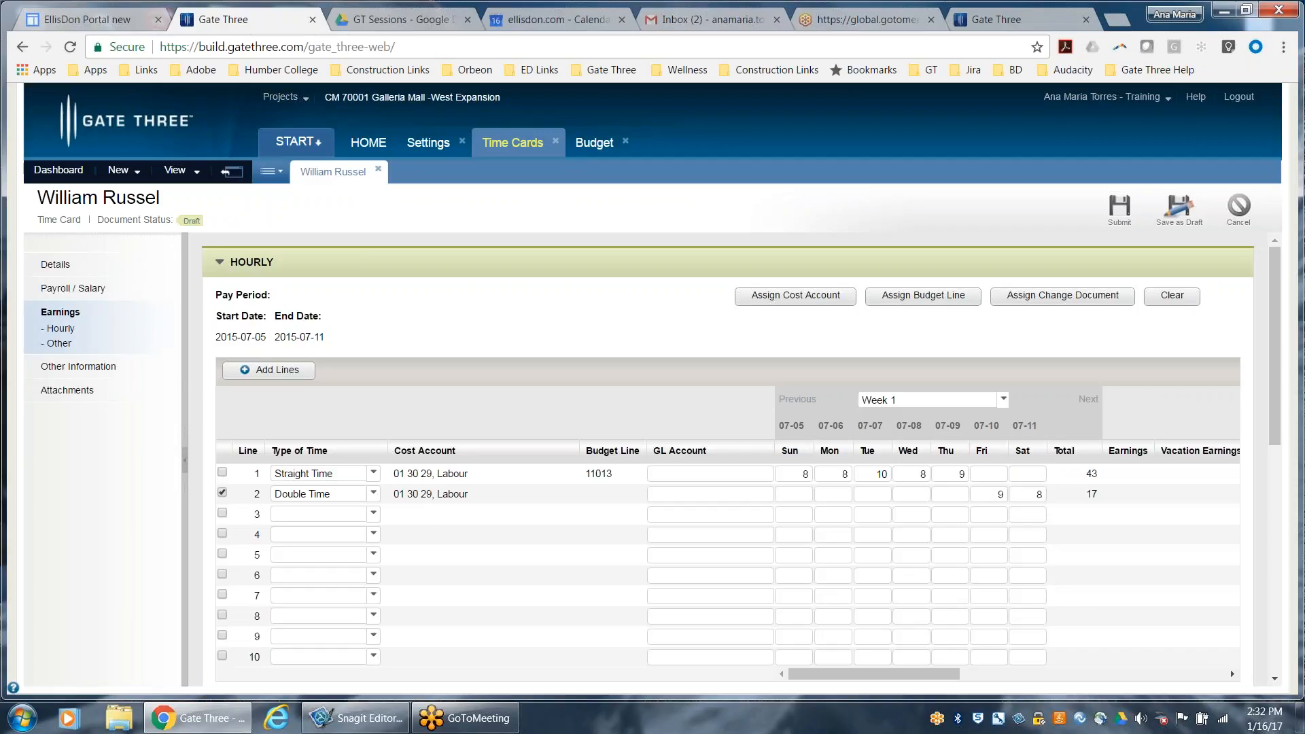
Assign budget line 11013 to the Double Time entry on hourly line 2
left_click(926, 297)
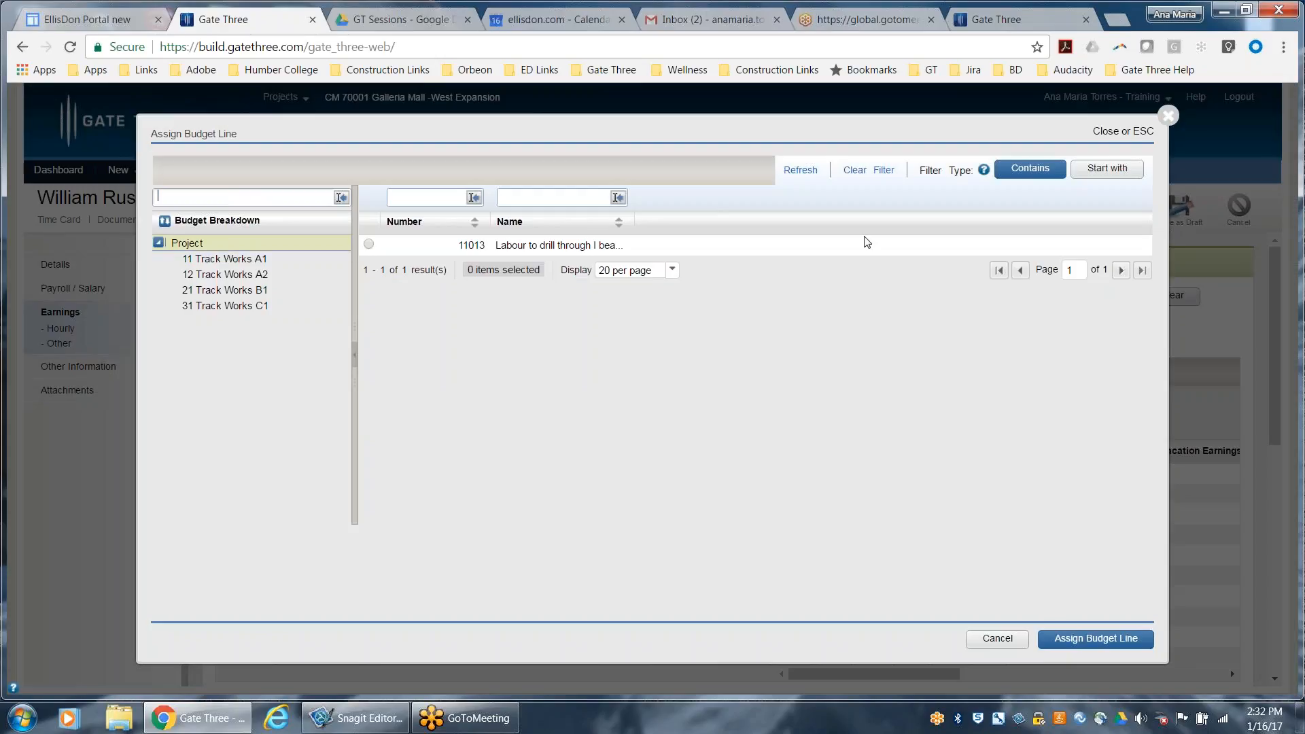
left_click(369, 245)
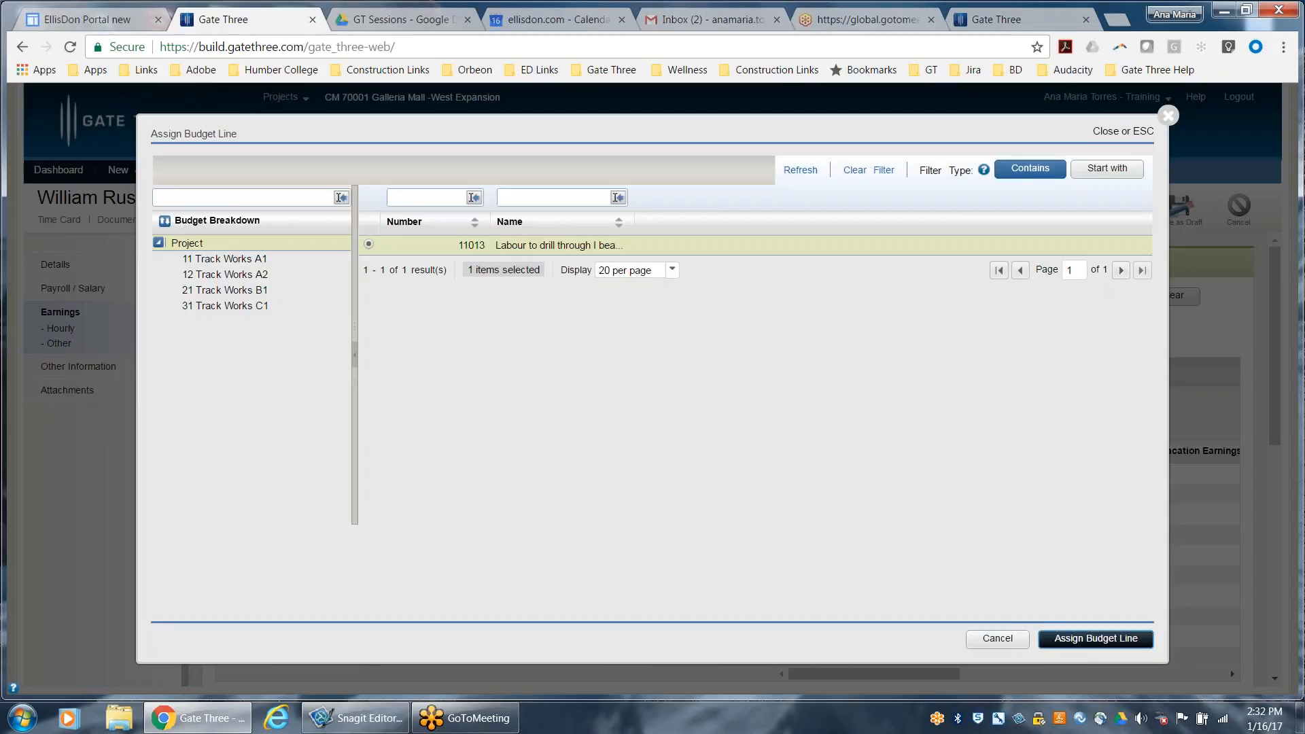
left_click(1093, 640)
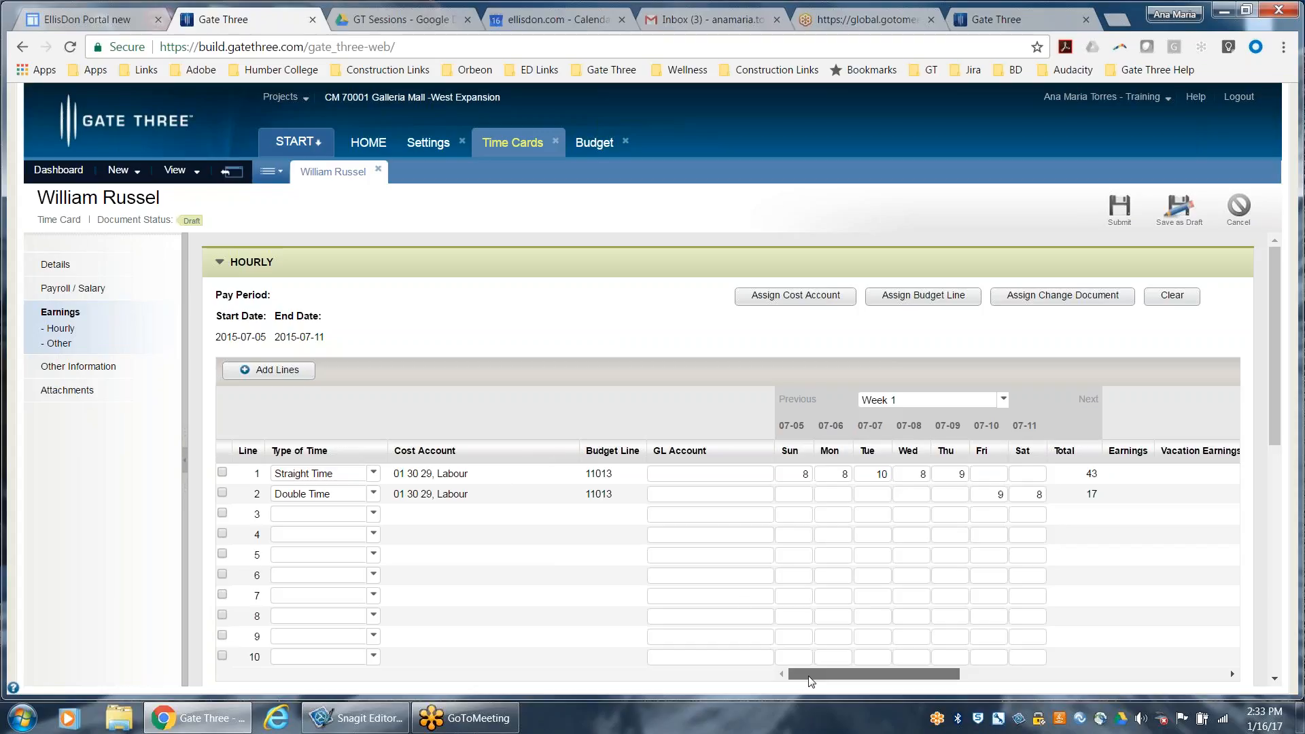
Set hourly line 1's Billable option to Yes and examine its task name, description, rate and amount billing fields
left_click_drag(811, 682, 943, 680)
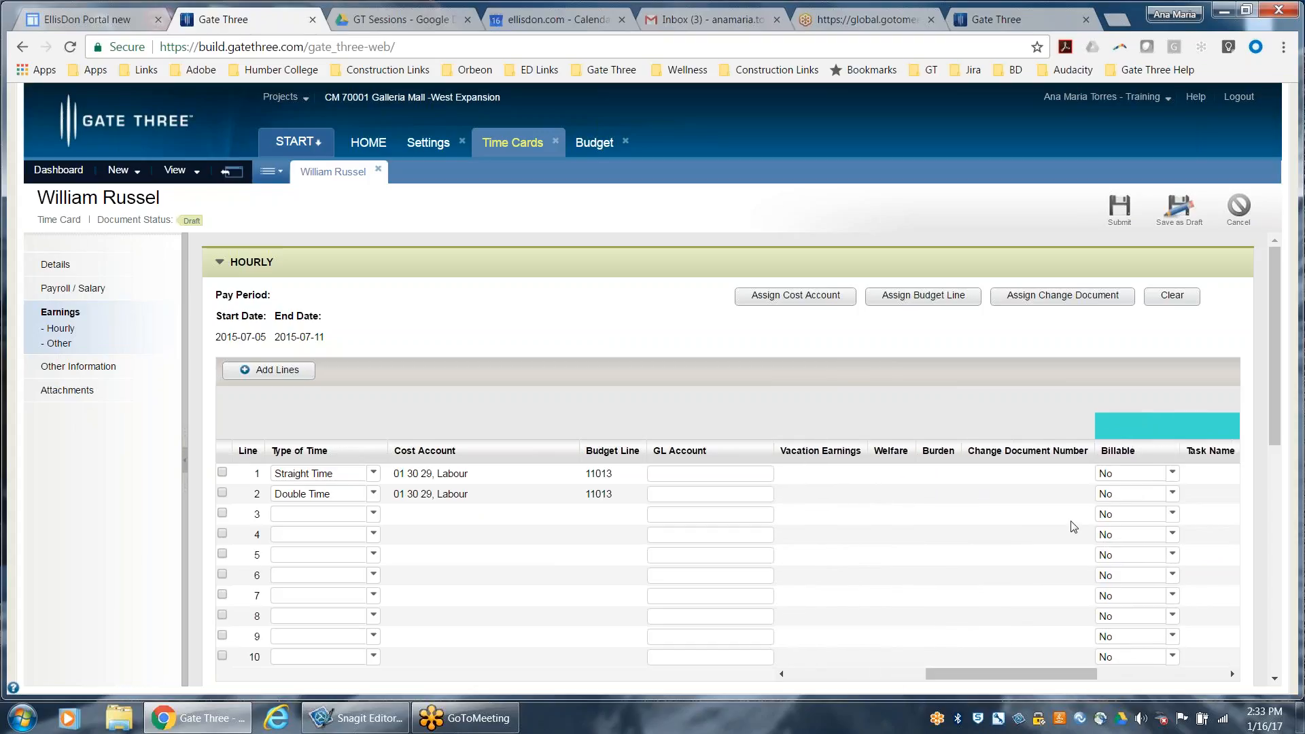
left_click(1172, 472)
left_click(1109, 490)
left_click_drag(1058, 672, 1119, 674)
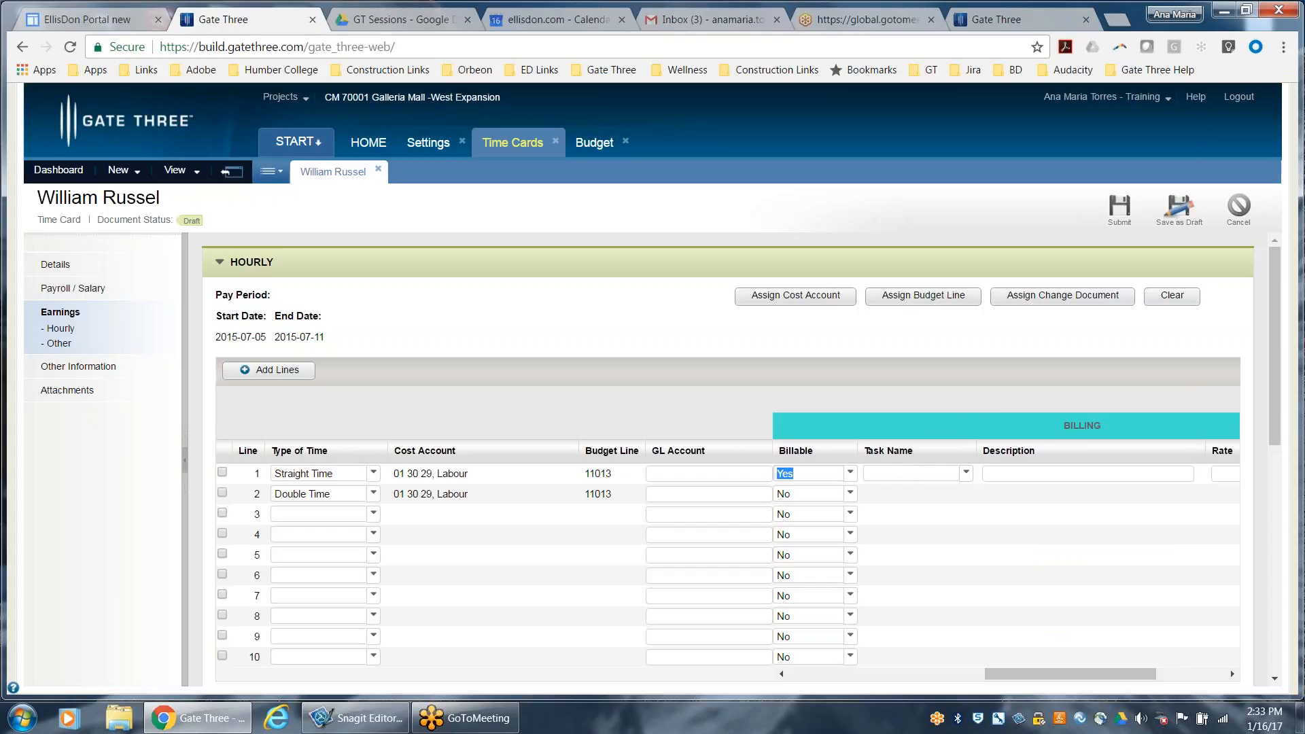
key("Tab")
key("Tab")
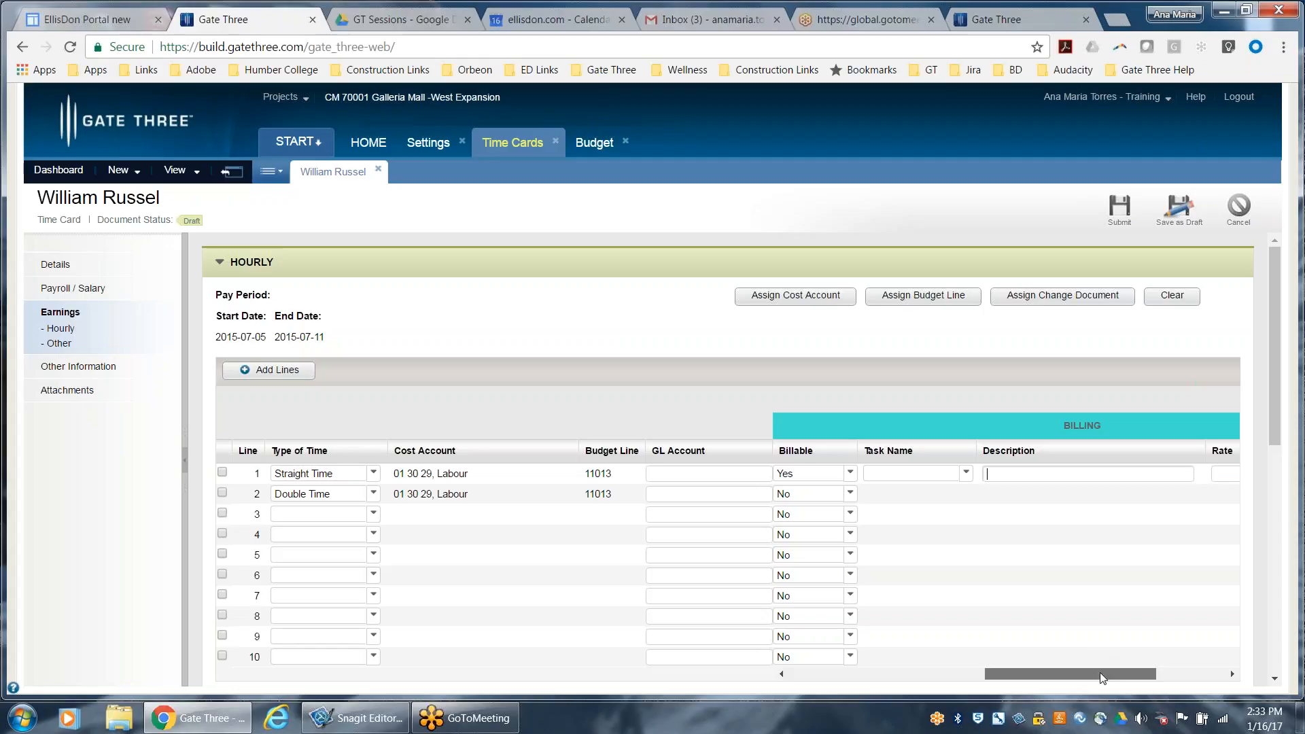
left_click_drag(1101, 673, 1131, 674)
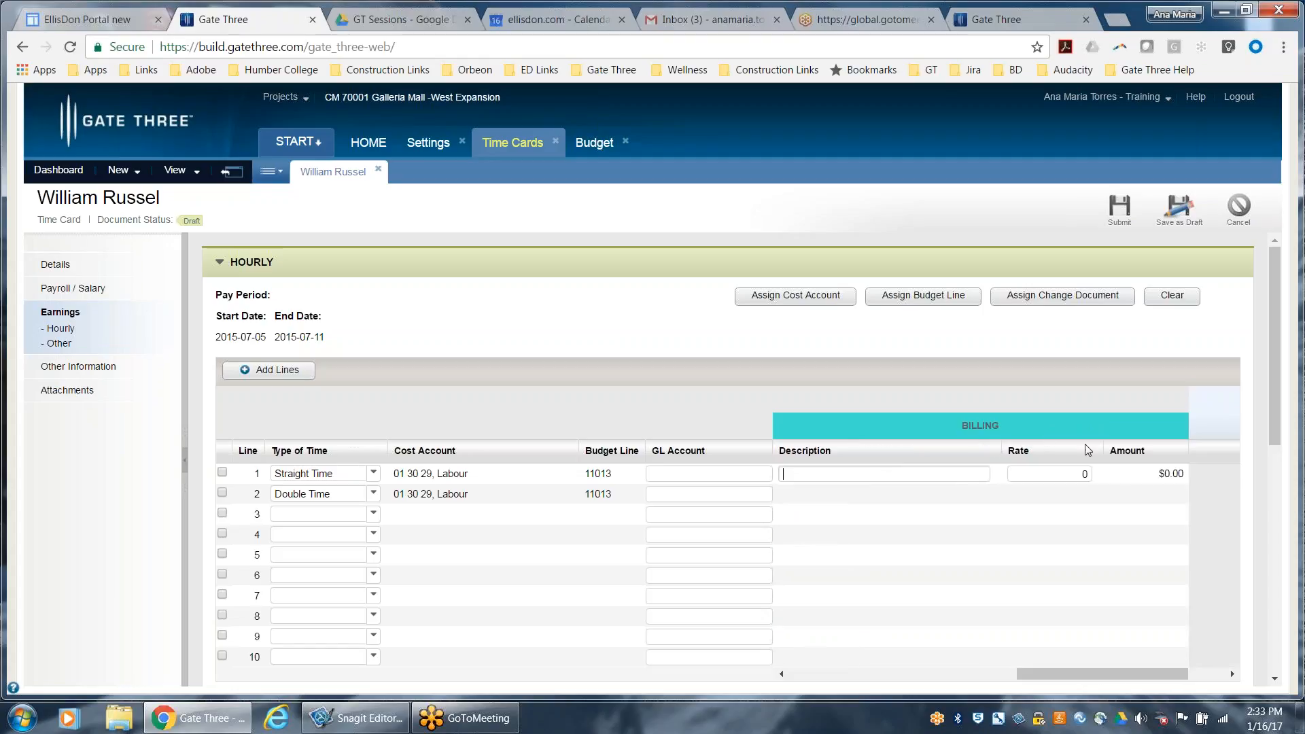
left_click_drag(1116, 675, 997, 675)
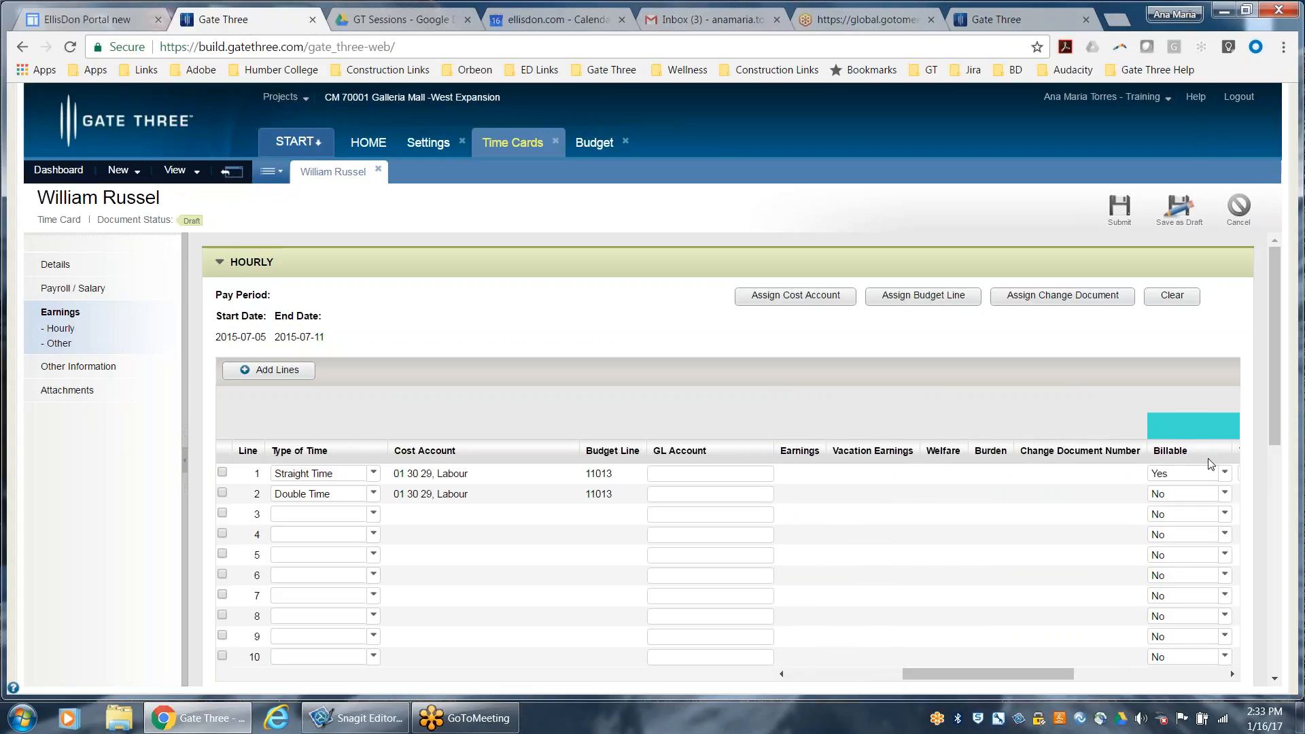
Set hourly line 1's Billable option back to No and return to the daily hours
left_click(1225, 474)
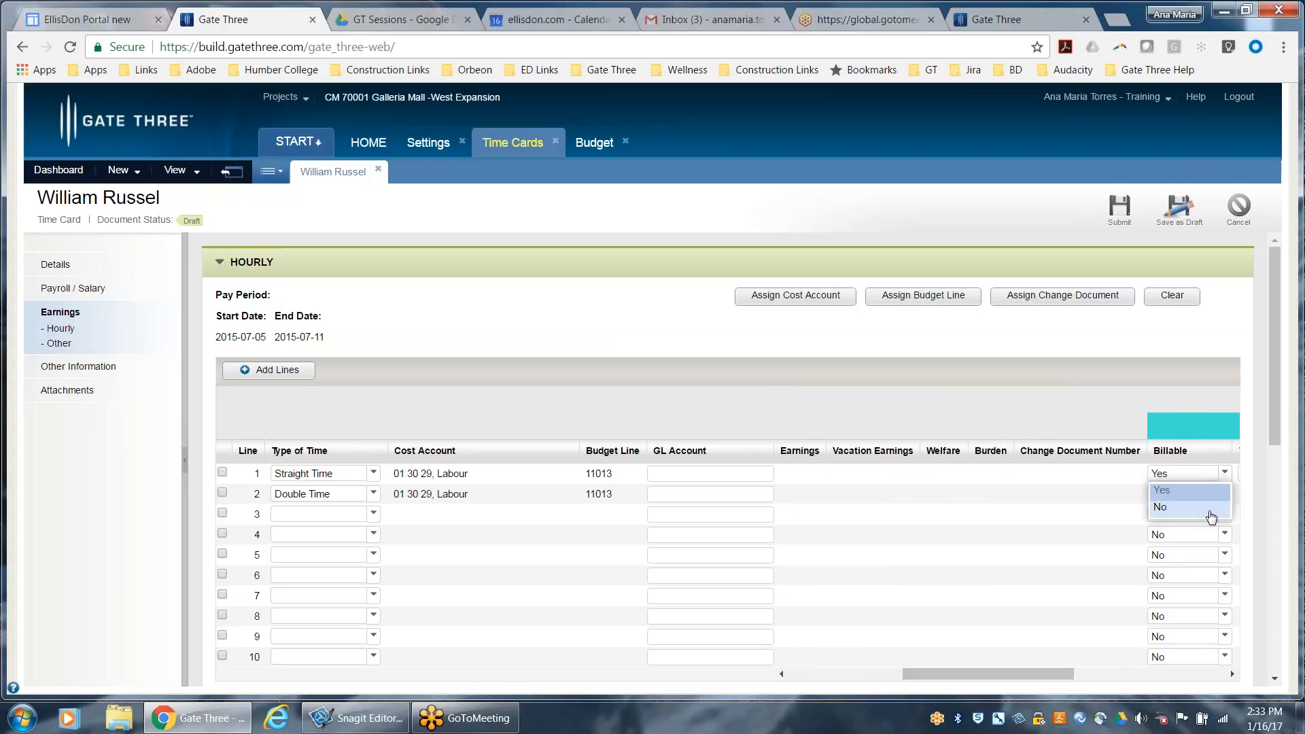
left_click(1211, 515)
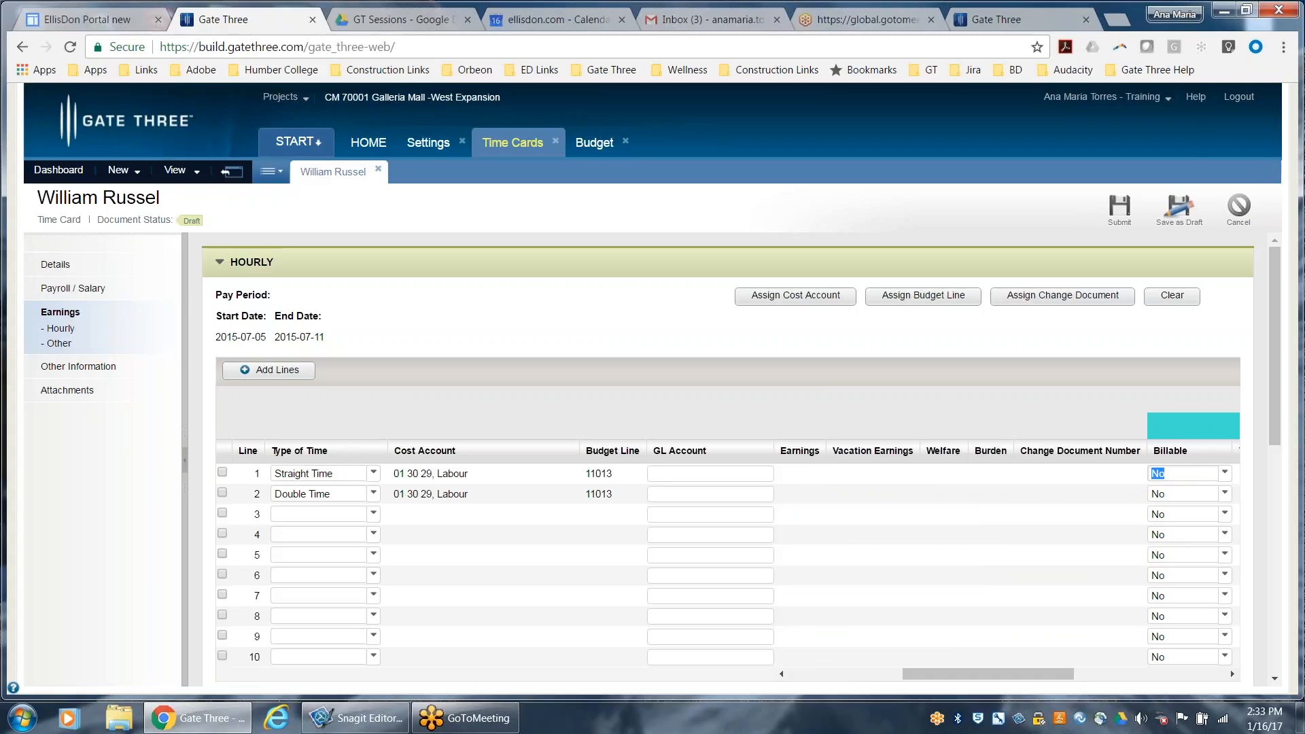
left_click_drag(921, 673, 792, 667)
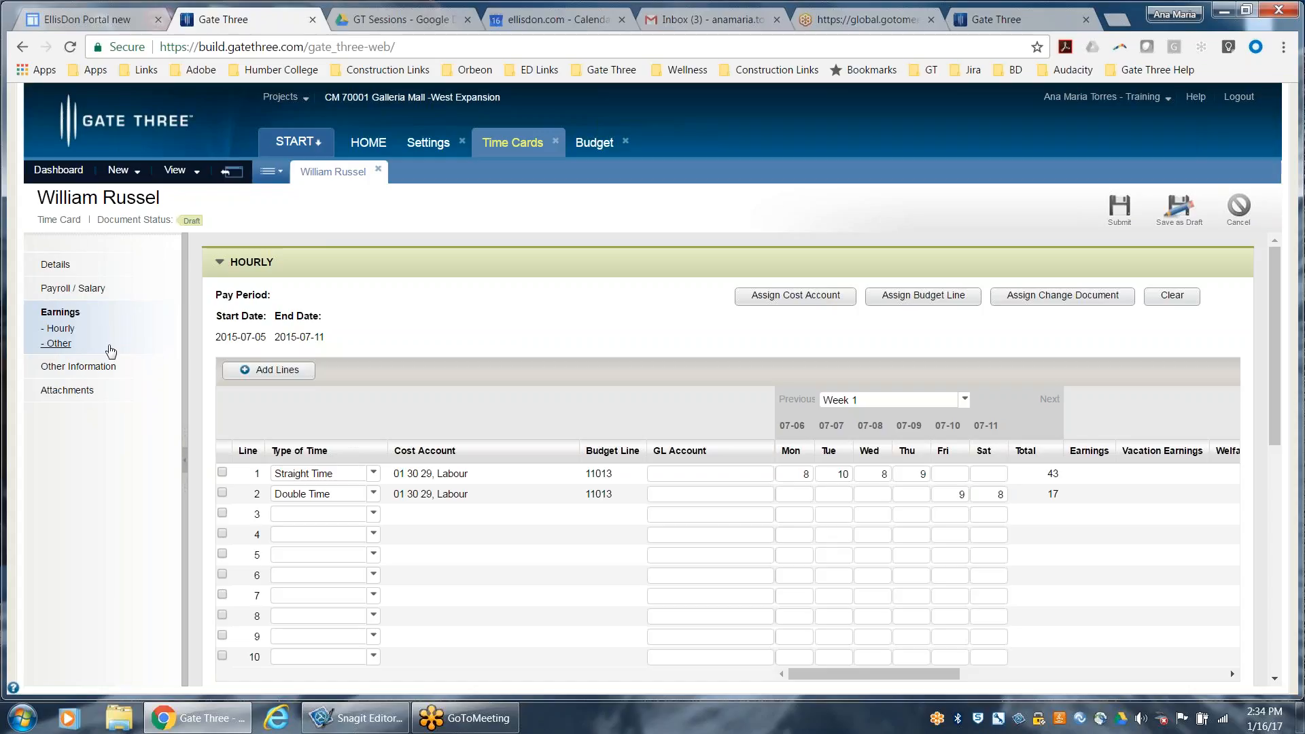
Set the payroll component of line 1 in the time card's Other earnings to Benefits
left_click(42, 343)
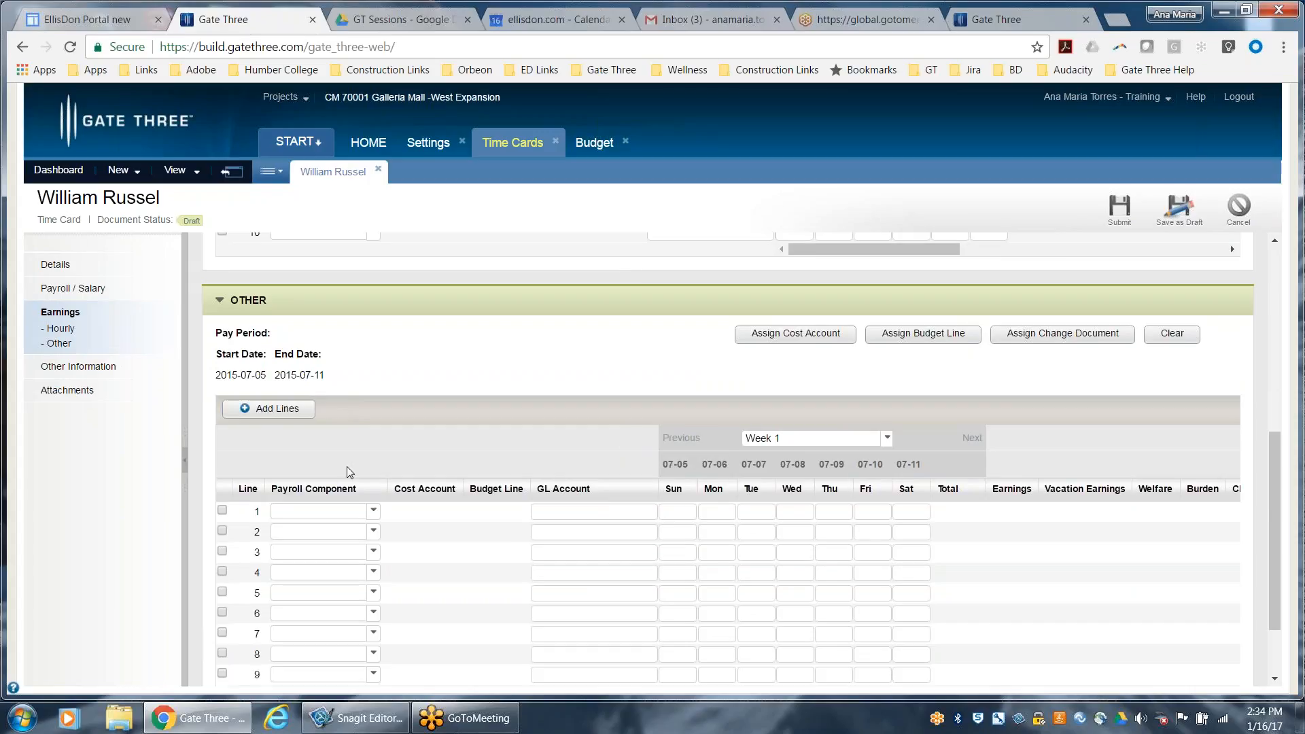
scroll(394, 510, "down", 1)
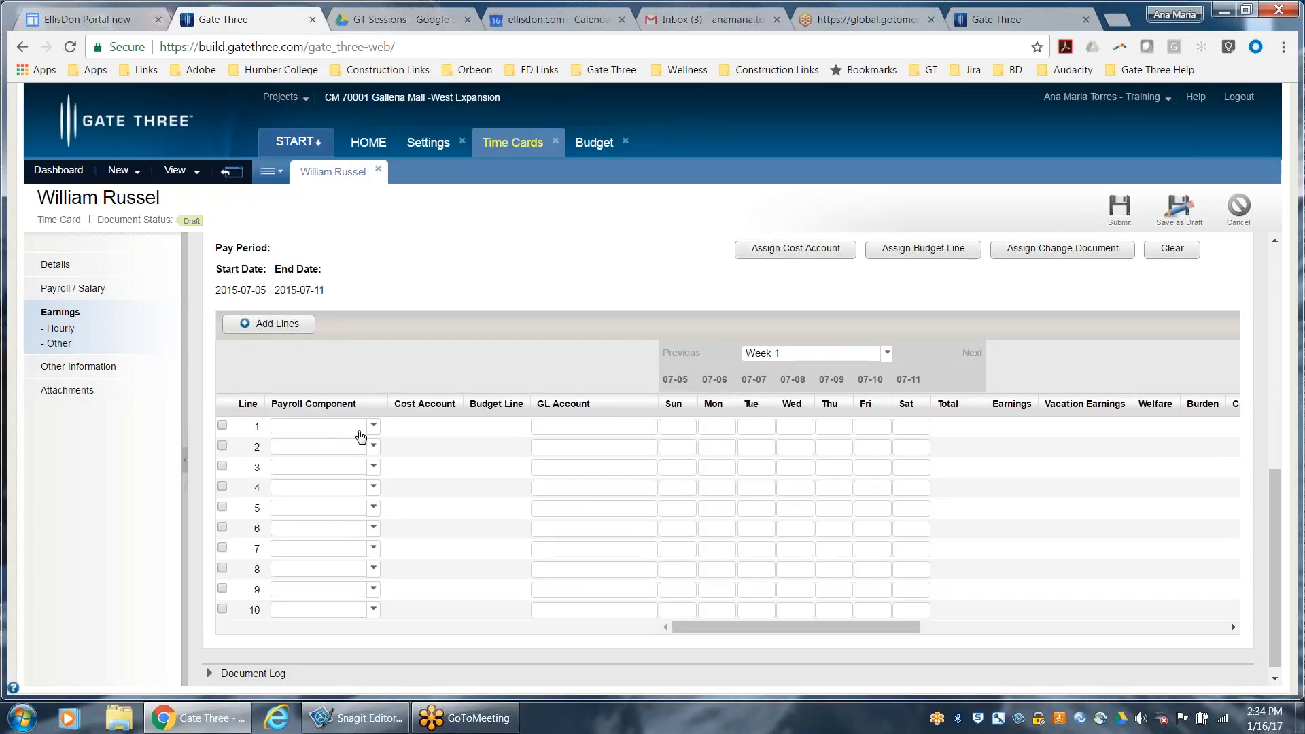
left_click(374, 427)
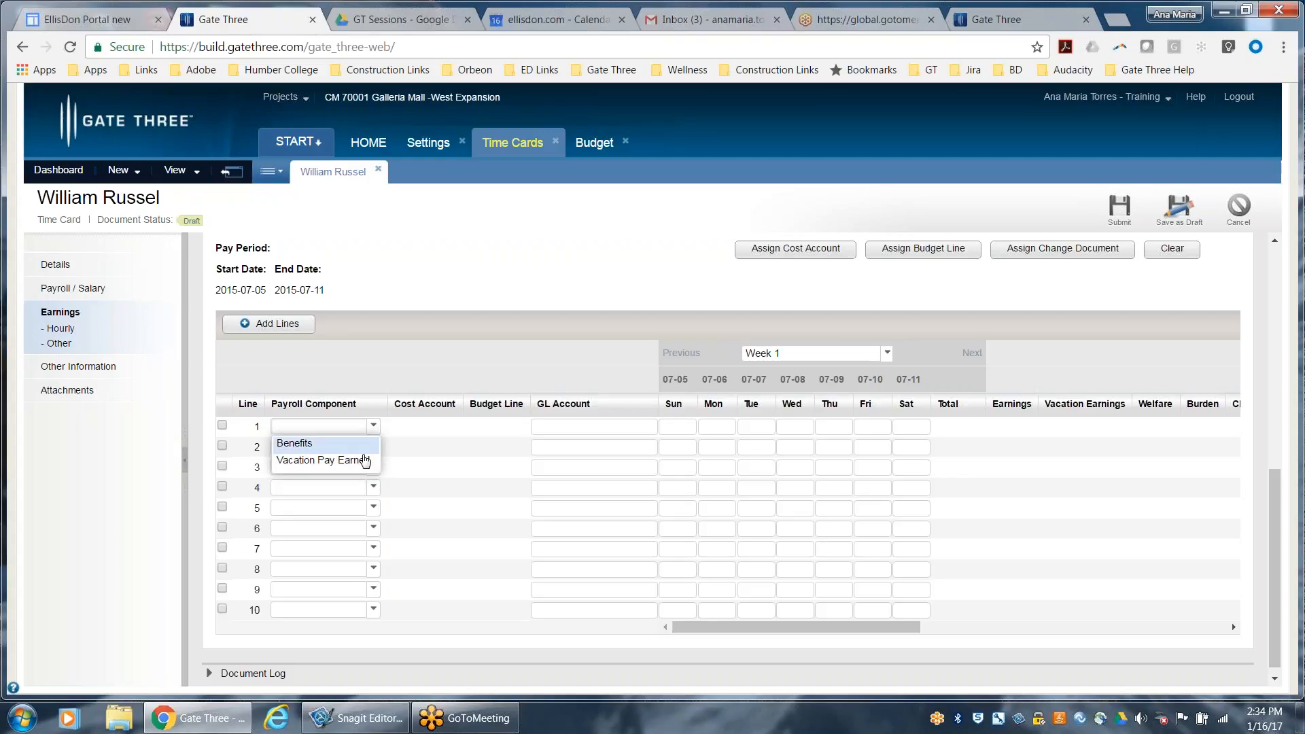
key("Return")
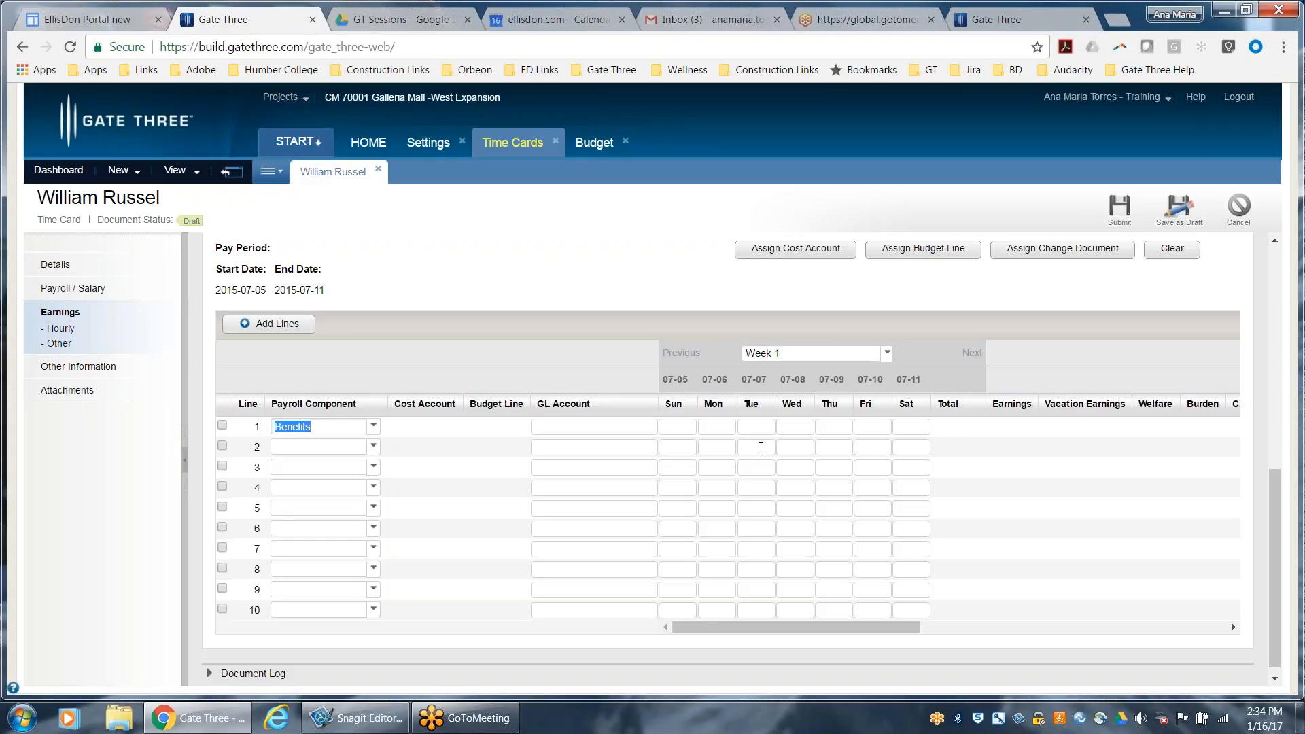
Enter 20.00 for Tuesday 07-07 on the Benefits line of the Other earnings and open the time card's attachments
scroll(844, 504, "up", 1)
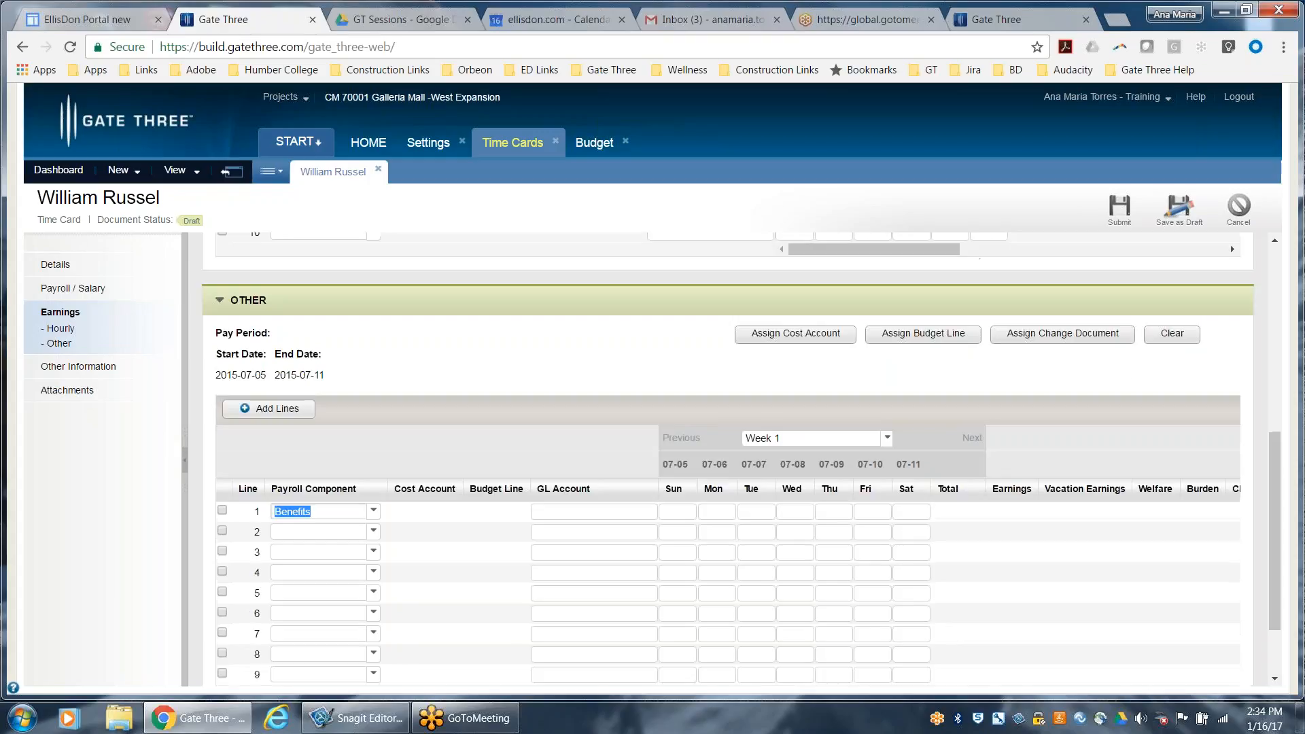
scroll(942, 568, "up", 5)
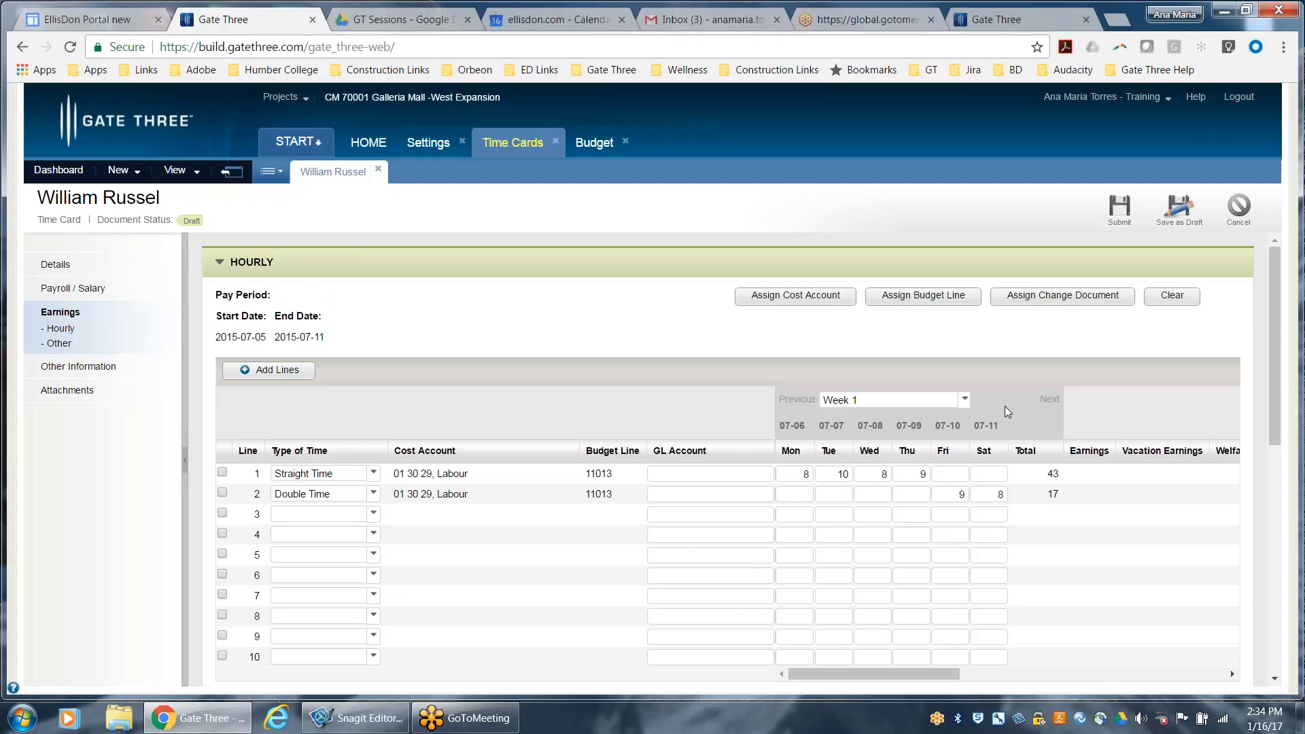
scroll(938, 469, "down", 4)
scroll(906, 499, "down", 2)
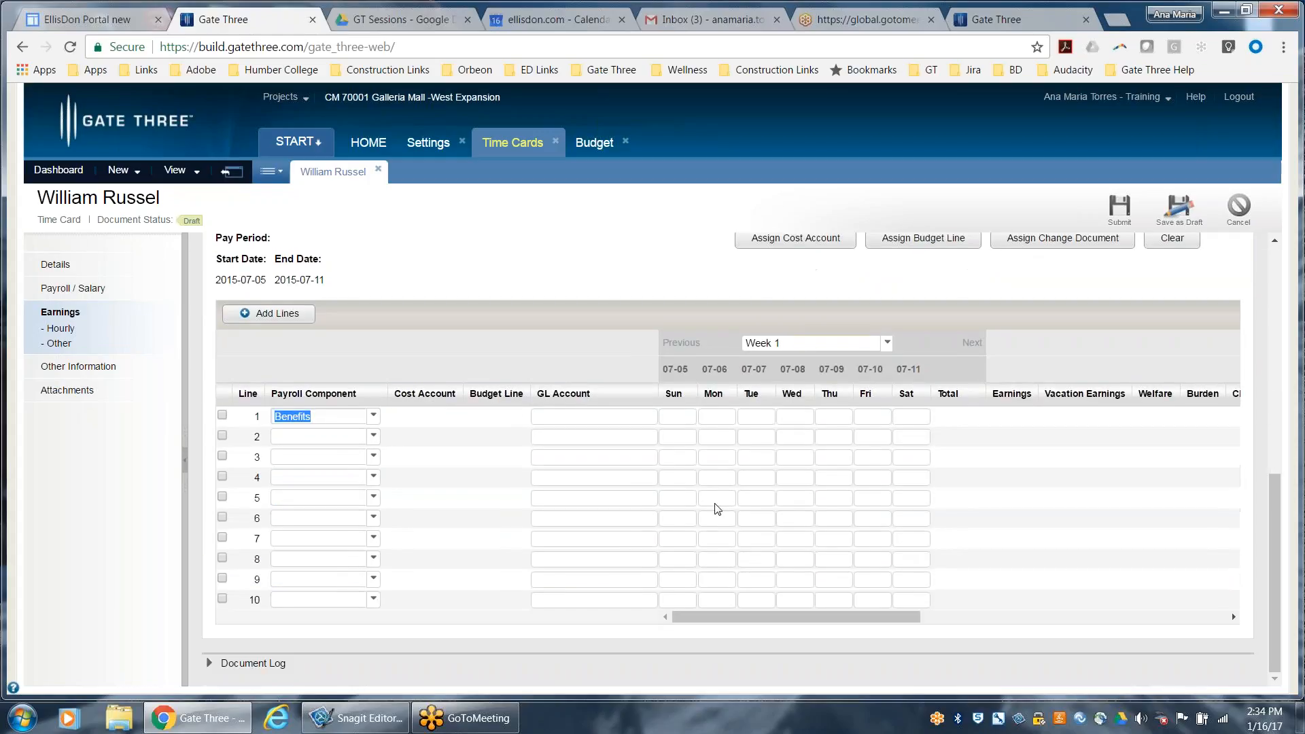
left_click(755, 416)
type("20.00")
left_click(778, 450)
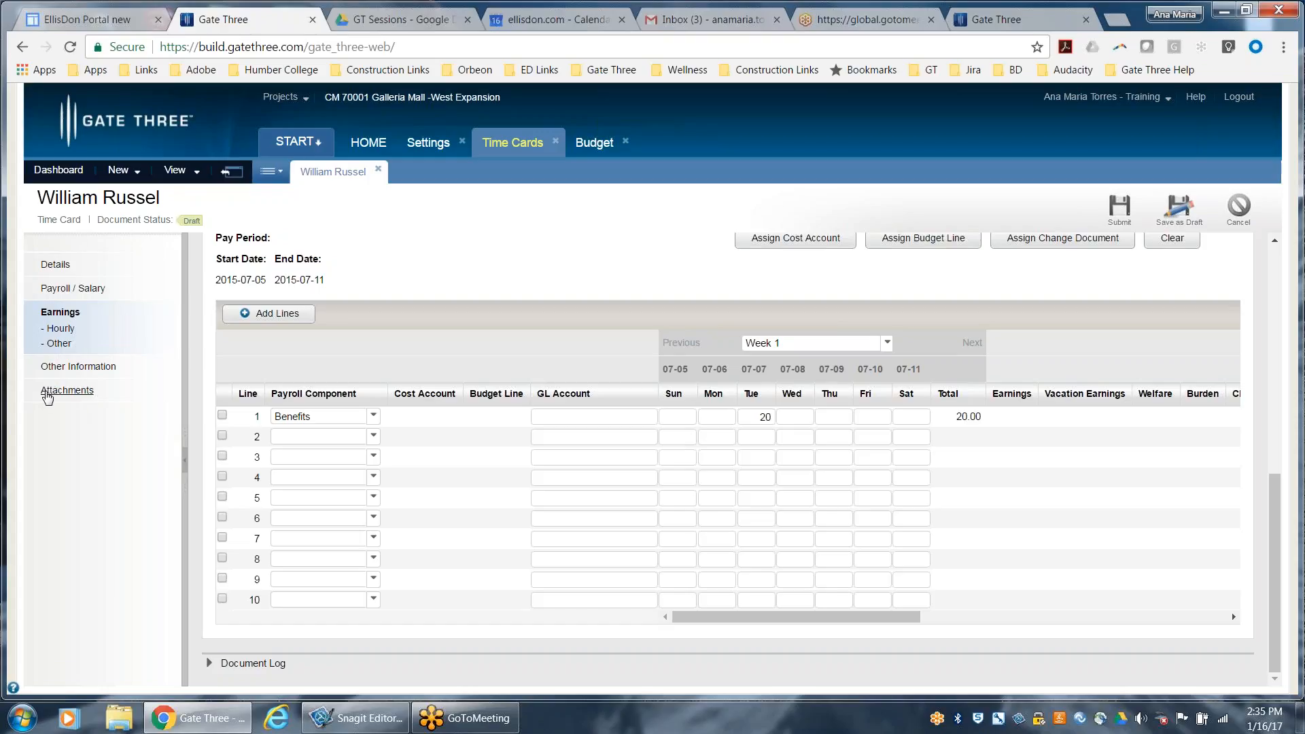
left_click(47, 395)
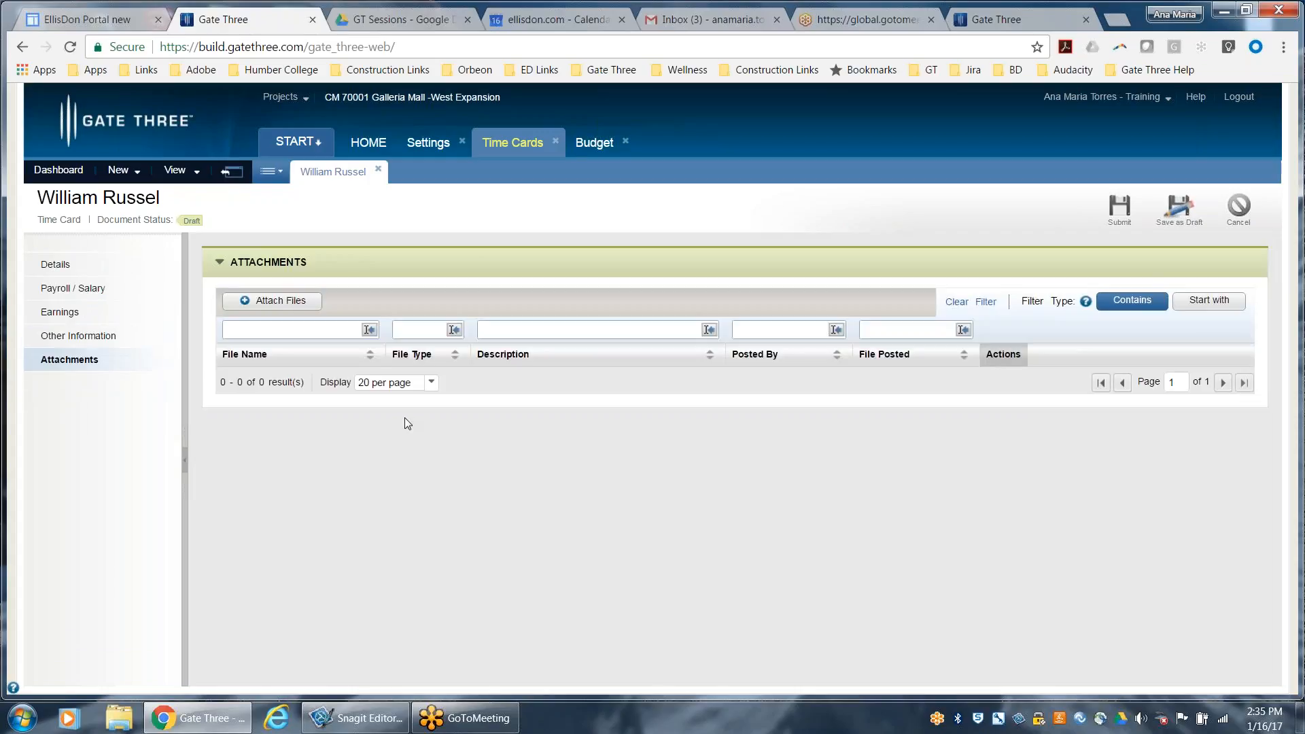
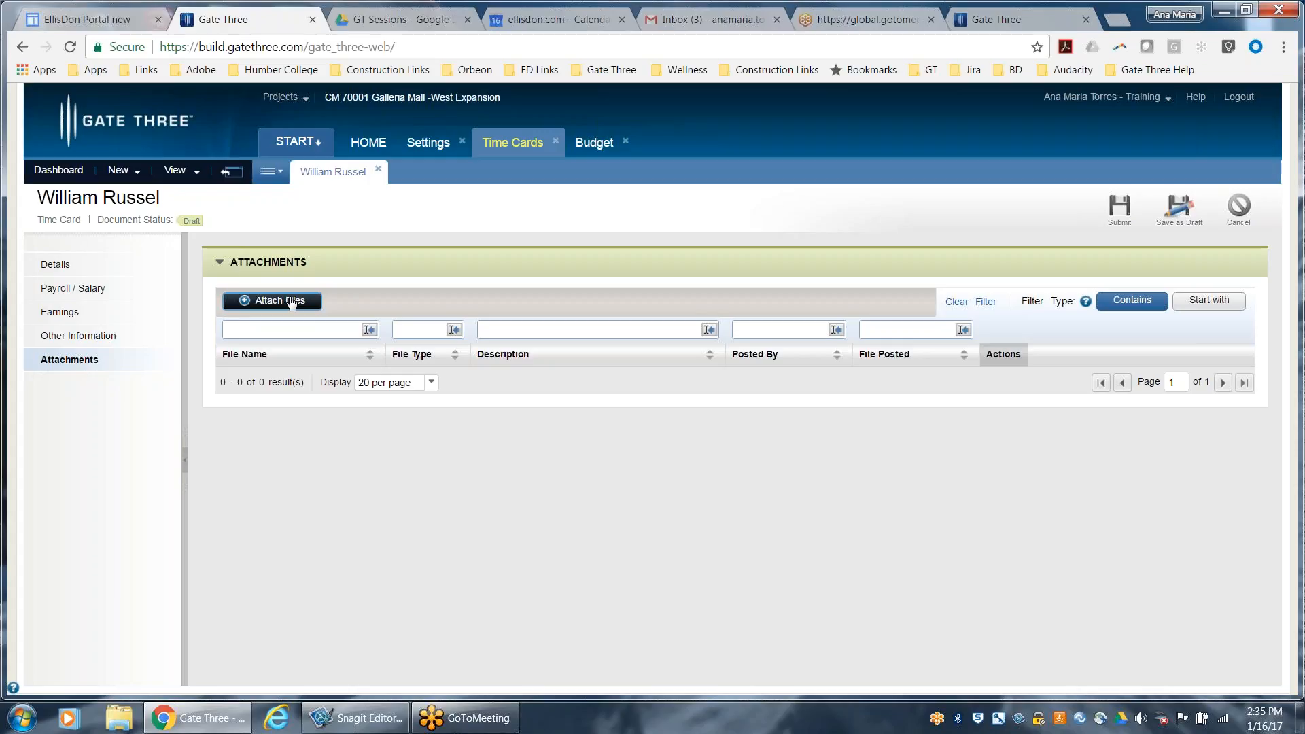
Review the time card's project, employee, company, position profile and payroll details, and return to its earnings
left_click(54, 265)
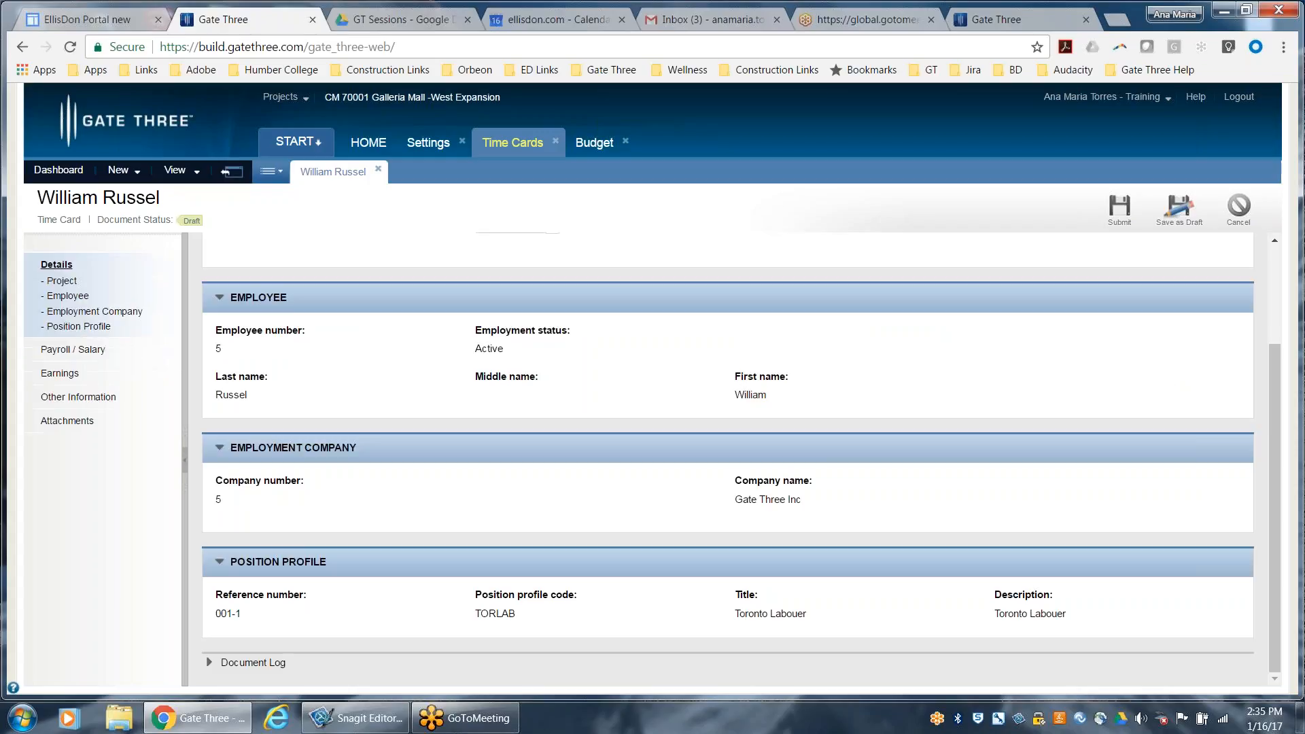
left_click(90, 281)
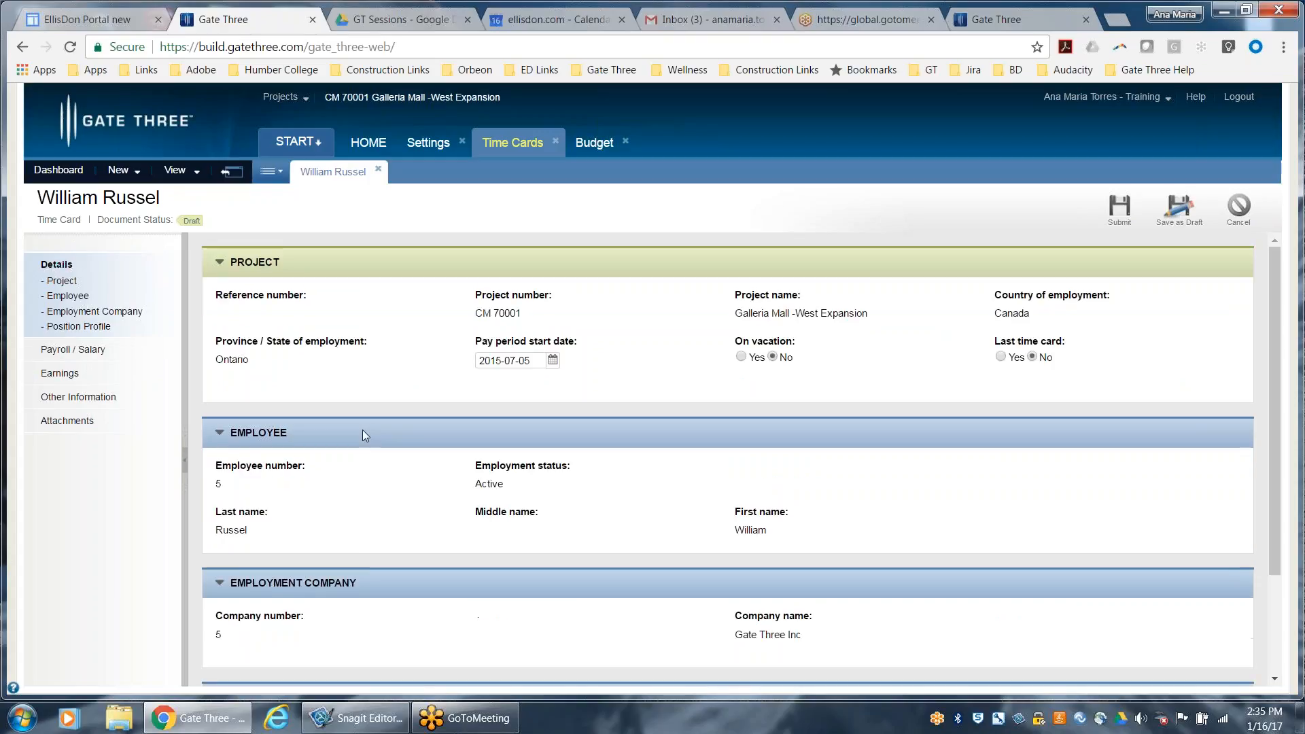
scroll(404, 517, "down", 2)
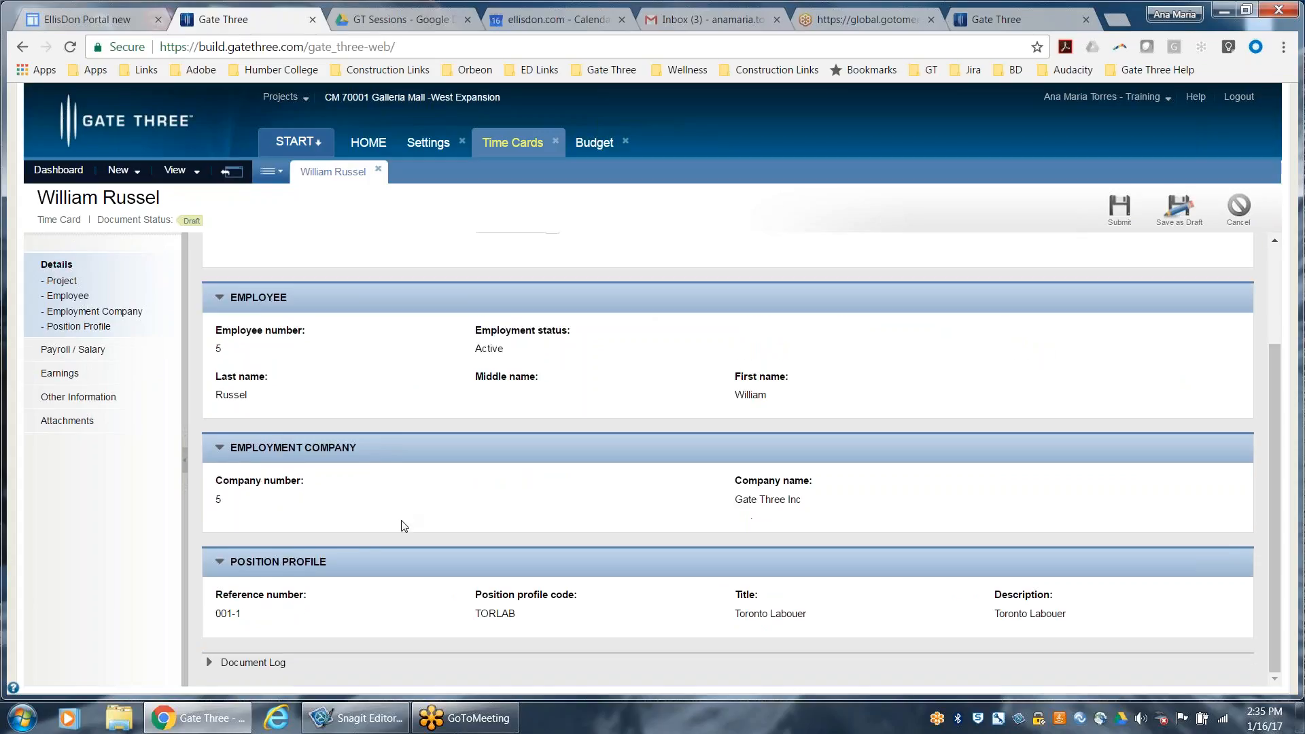
left_click(72, 349)
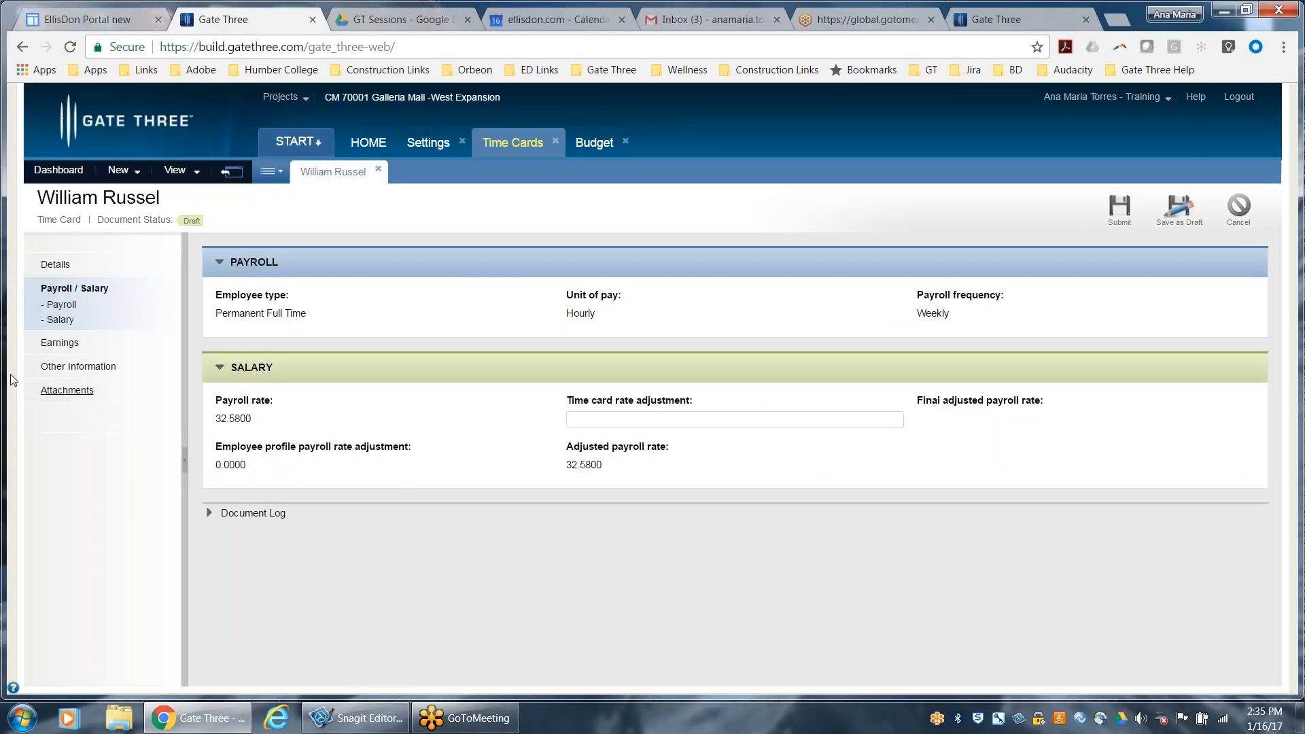
left_click(59, 344)
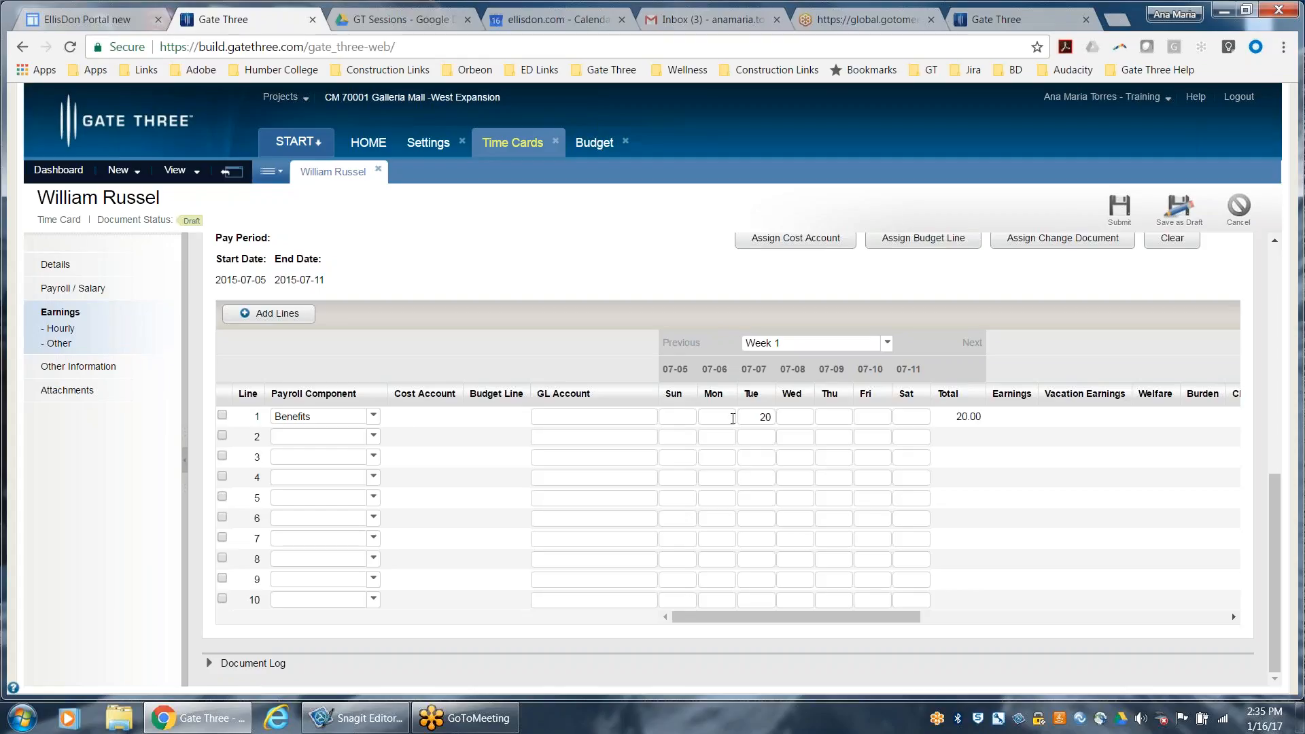
Try to submit the time card and clear the submission notice for line 1
scroll(961, 446, "up", 3)
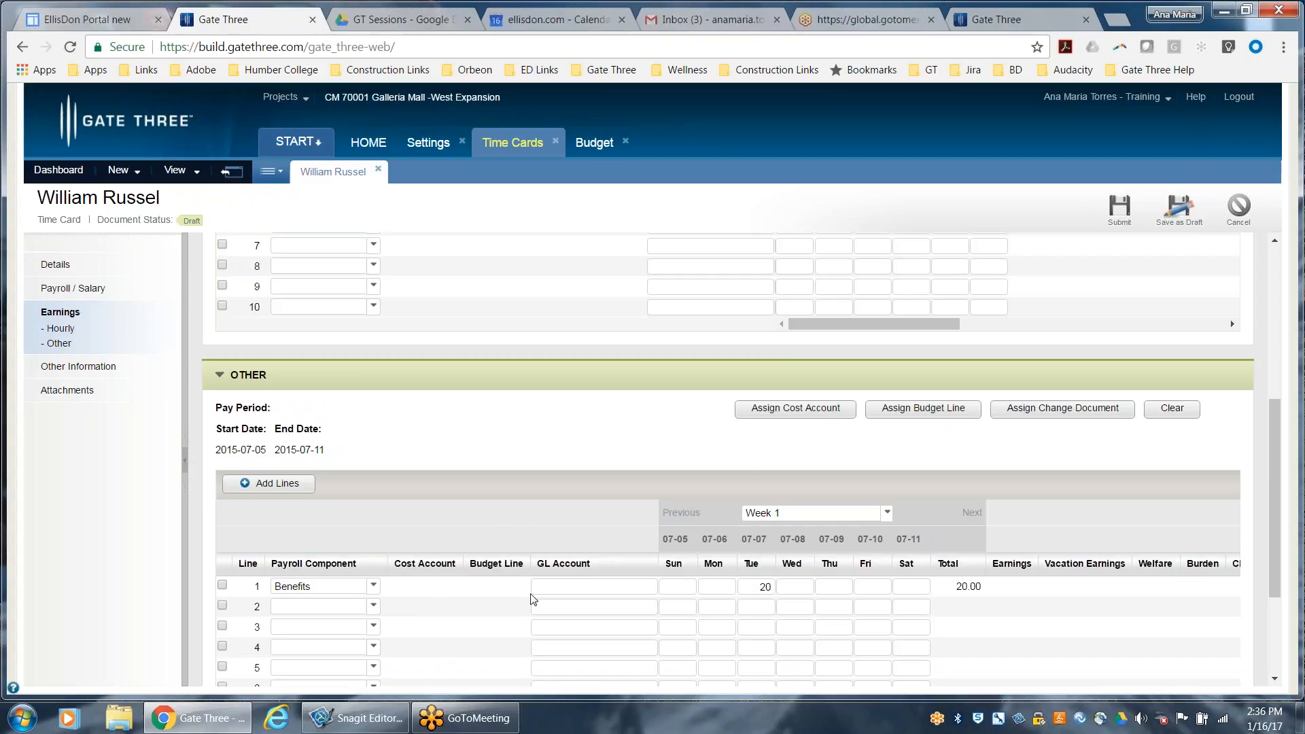
left_click(1120, 205)
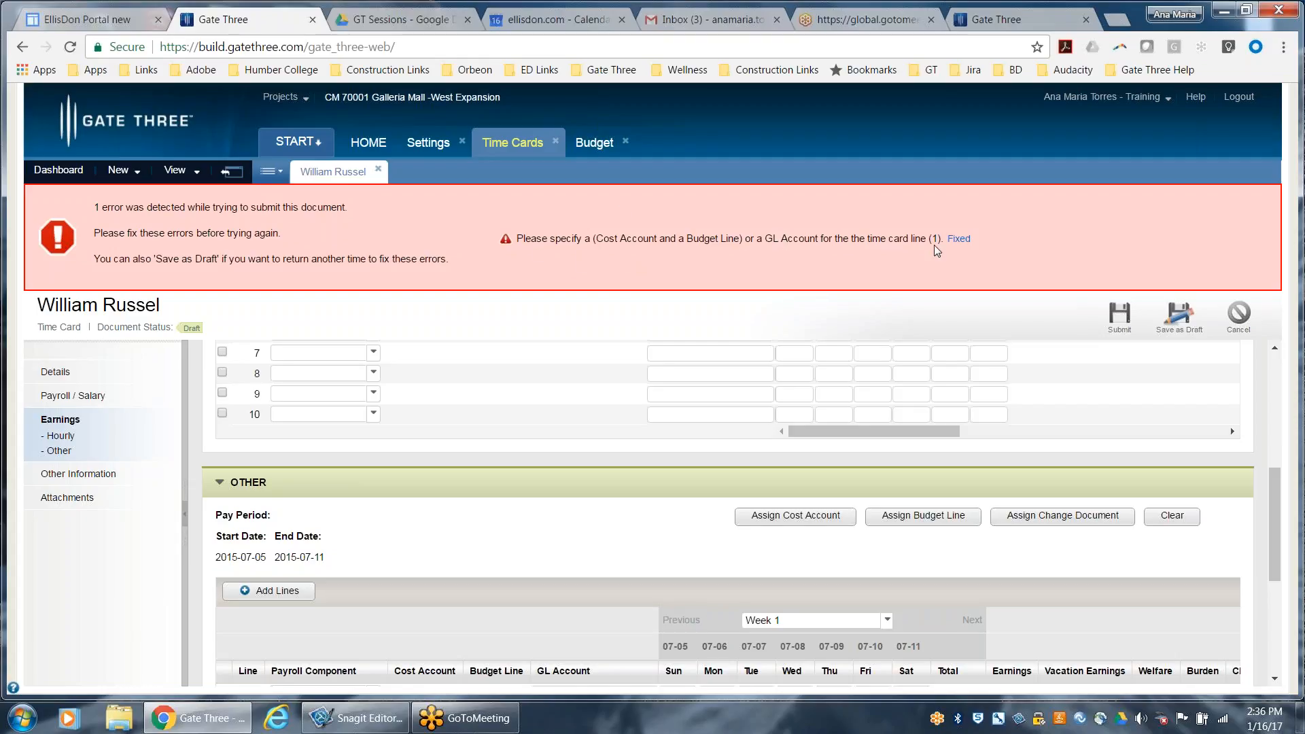
left_click(958, 240)
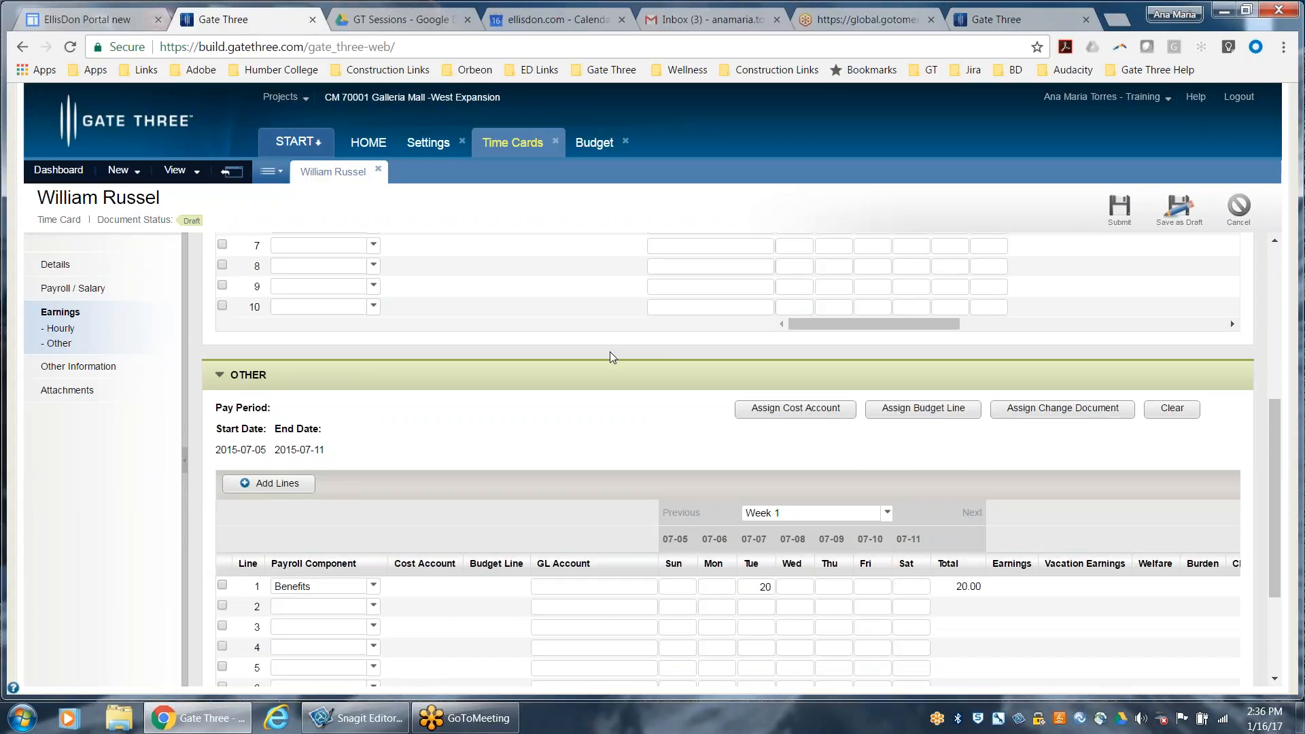
Widen the Budget Line column in the Other earnings and select line 1, Benefits
scroll(611, 366, "down", 1)
scroll(611, 366, "down", 1)
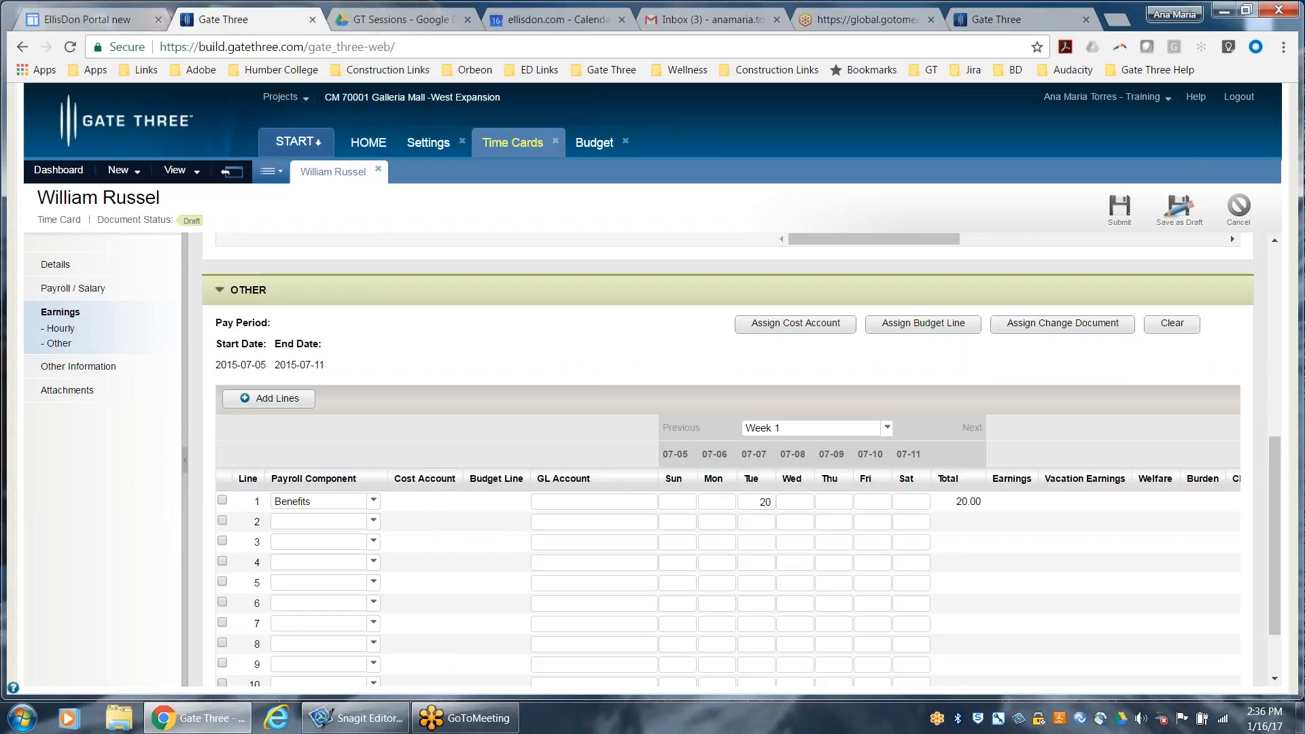
left_click_drag(531, 484, 590, 484)
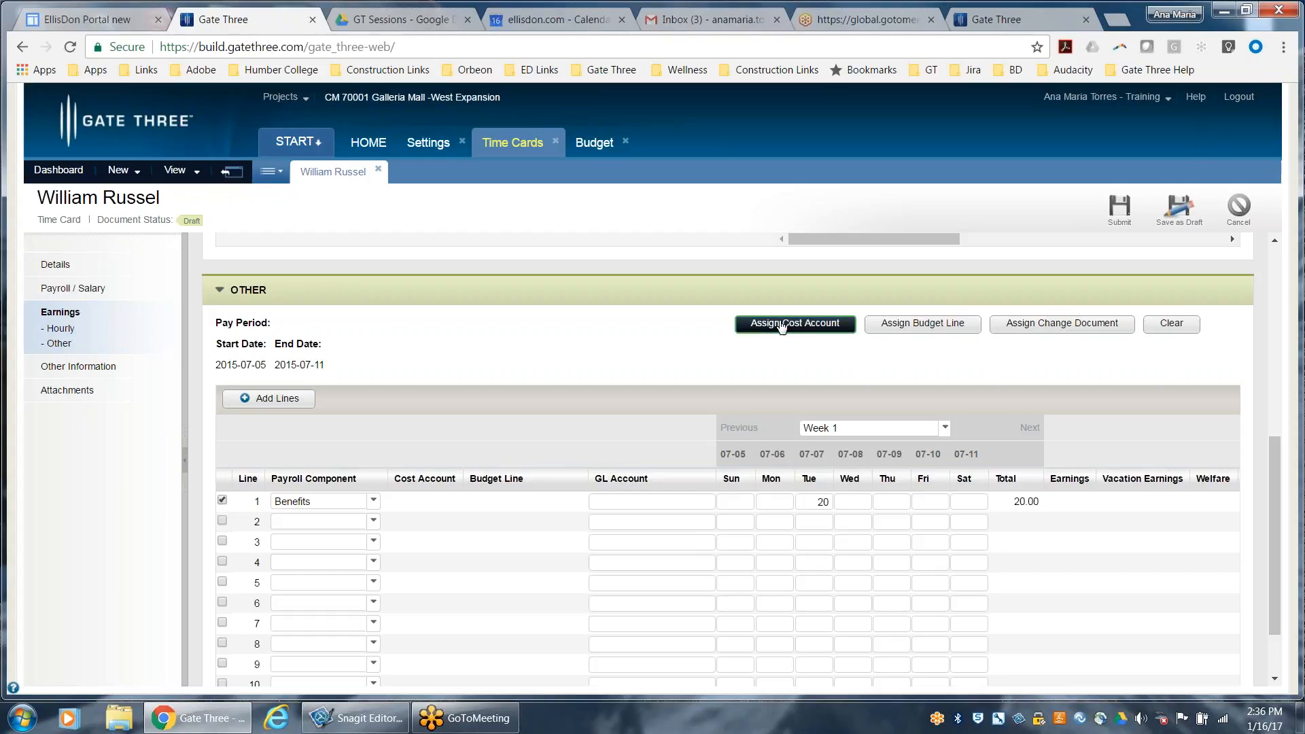
left_click(782, 327)
left_click(219, 199)
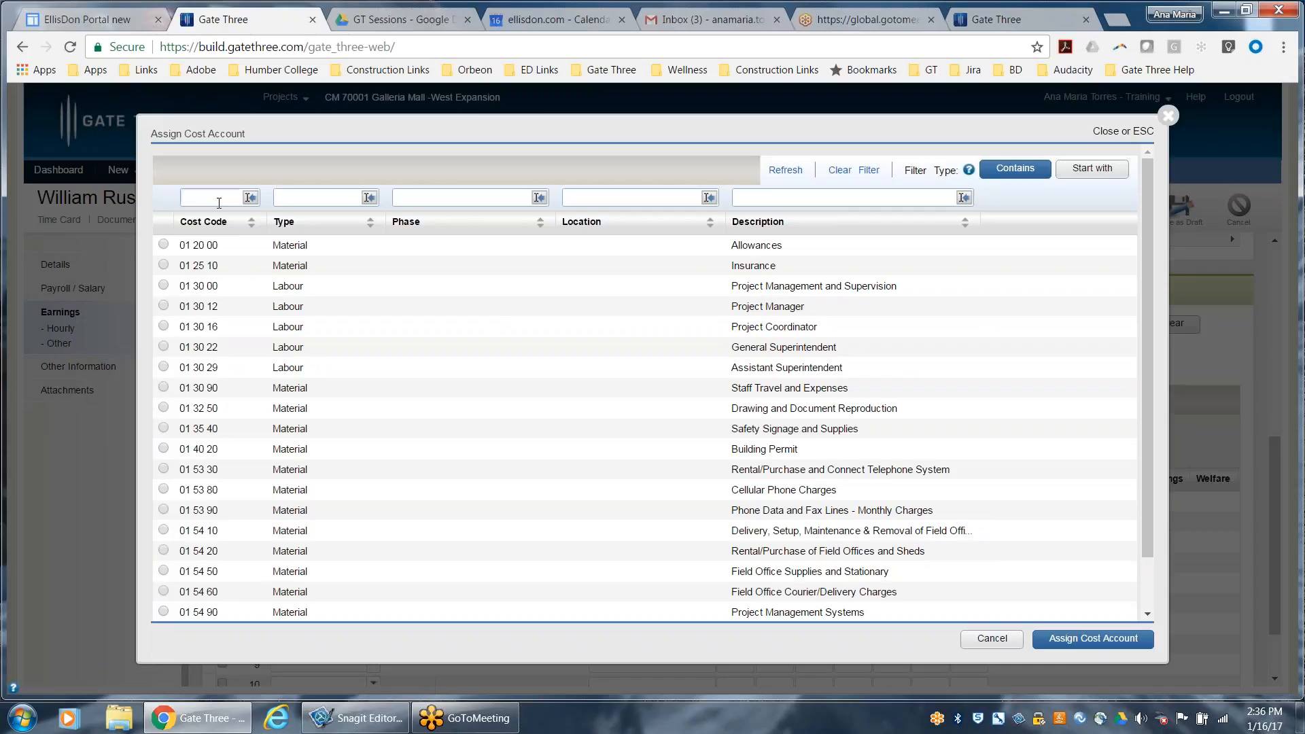
type("01 29 30")
key("BackSpace")
key("BackSpace")
key("BackSpace")
key("BackSpace")
key("BackSpace")
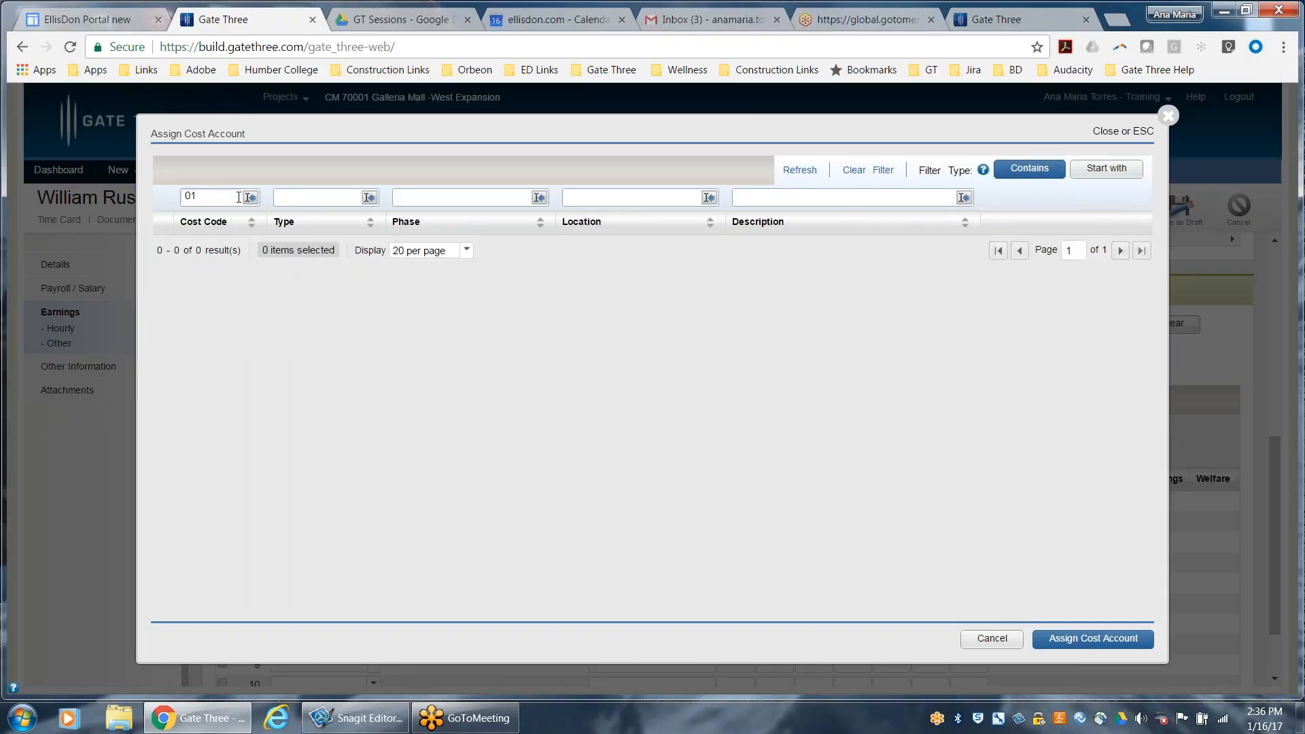
left_click(992, 640)
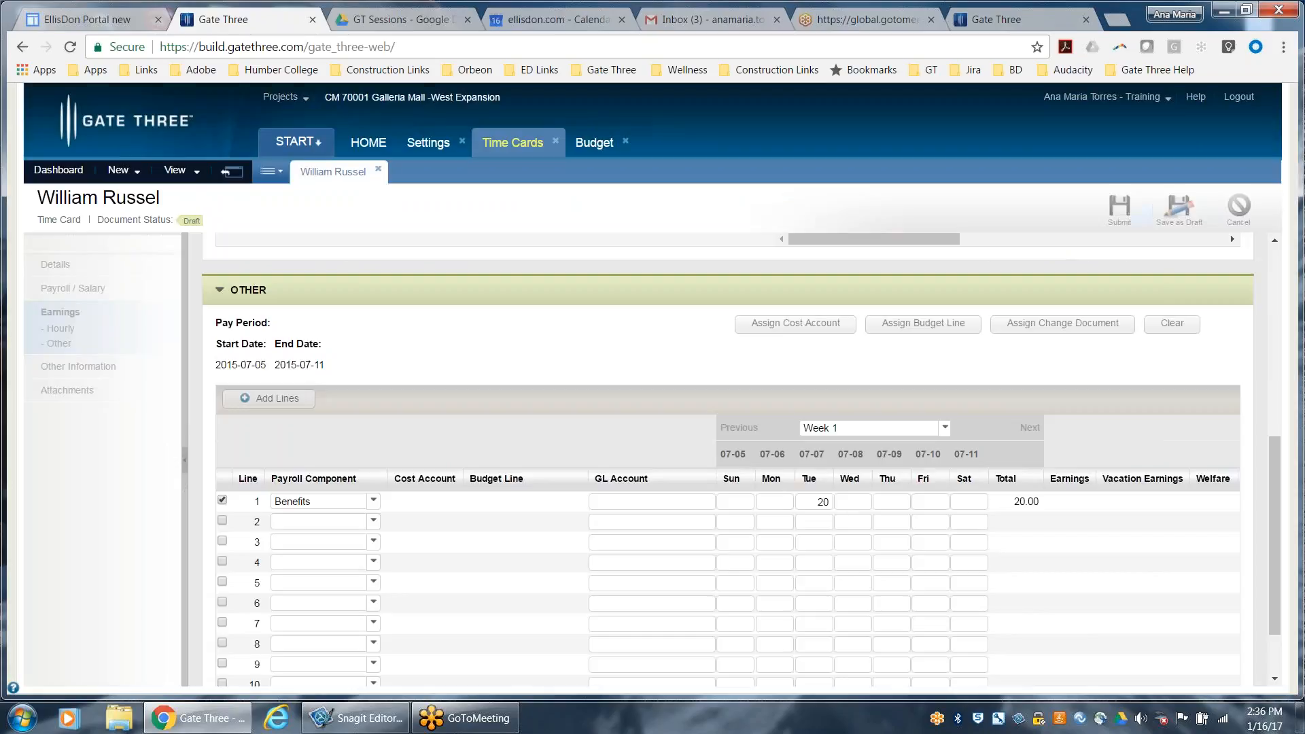
Check the hourly lines' cost account and assign cost account 01 30 29, Labour, to the Benefits line in the Other earnings
scroll(435, 479, "up", 6)
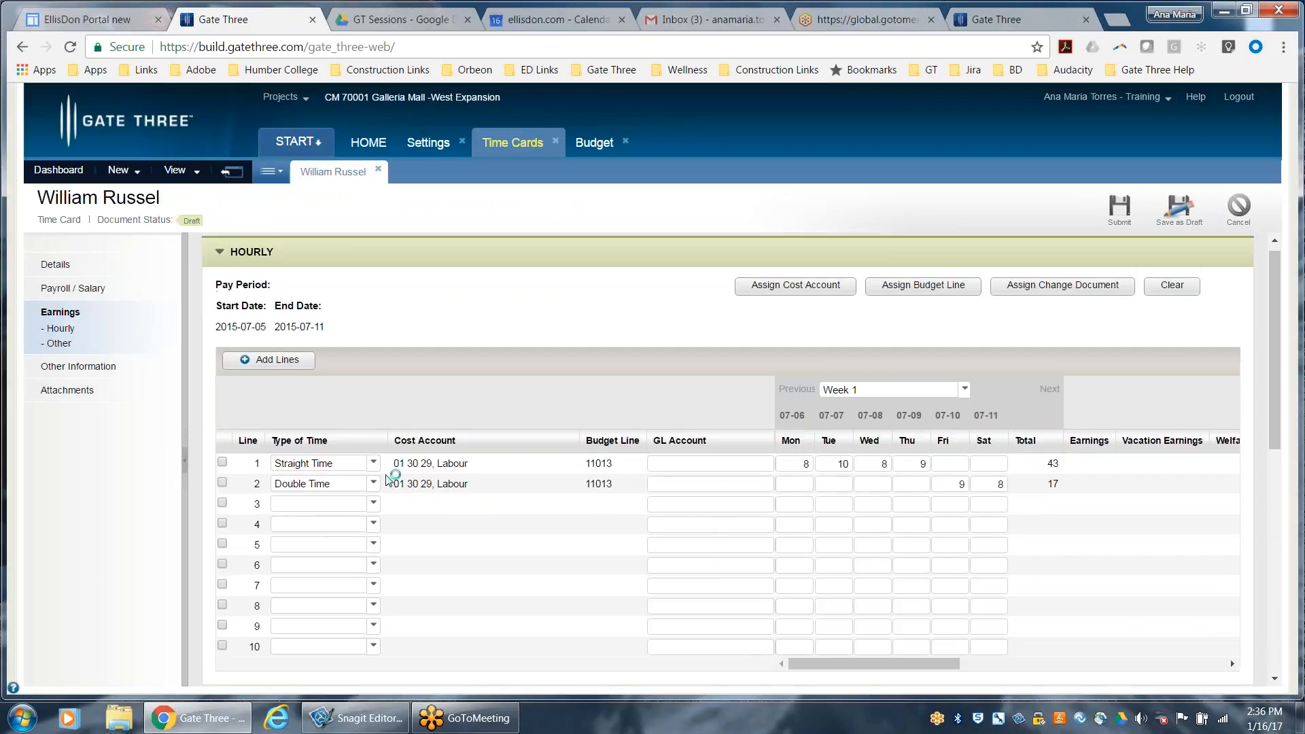
scroll(393, 480, "down", 5)
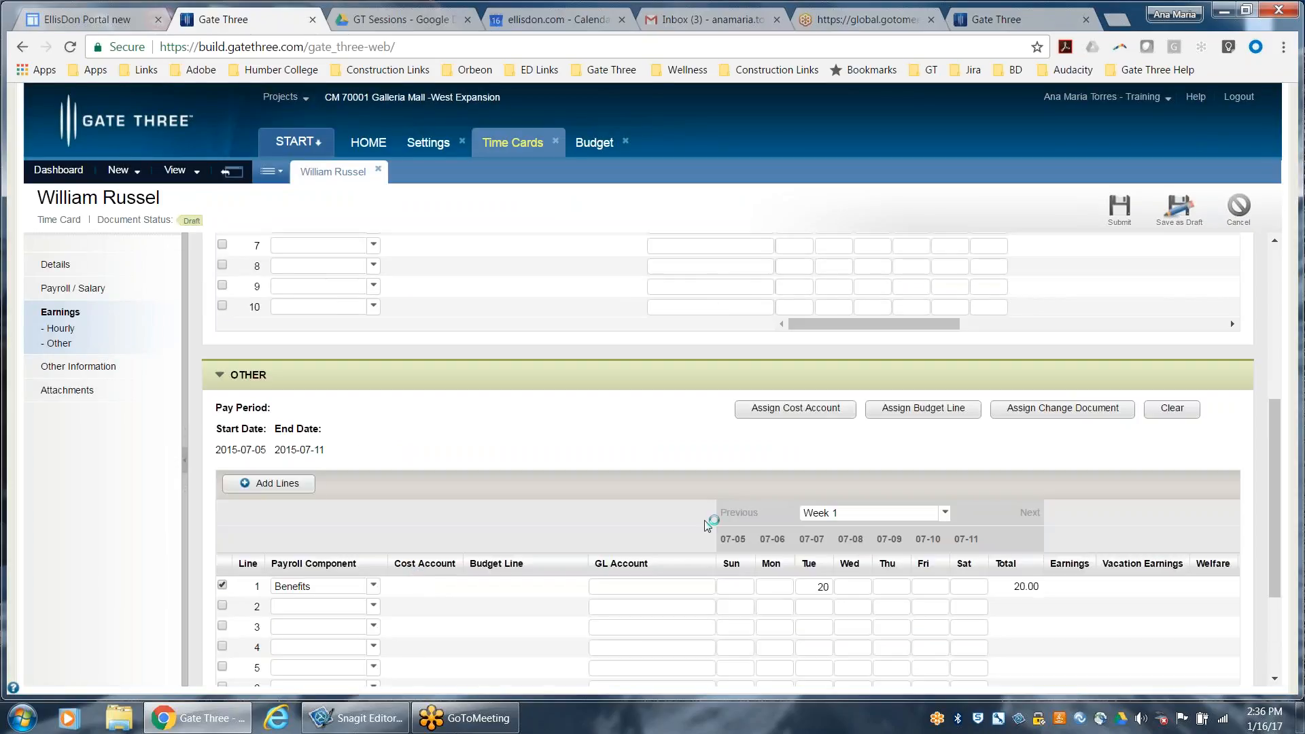
left_click(796, 408)
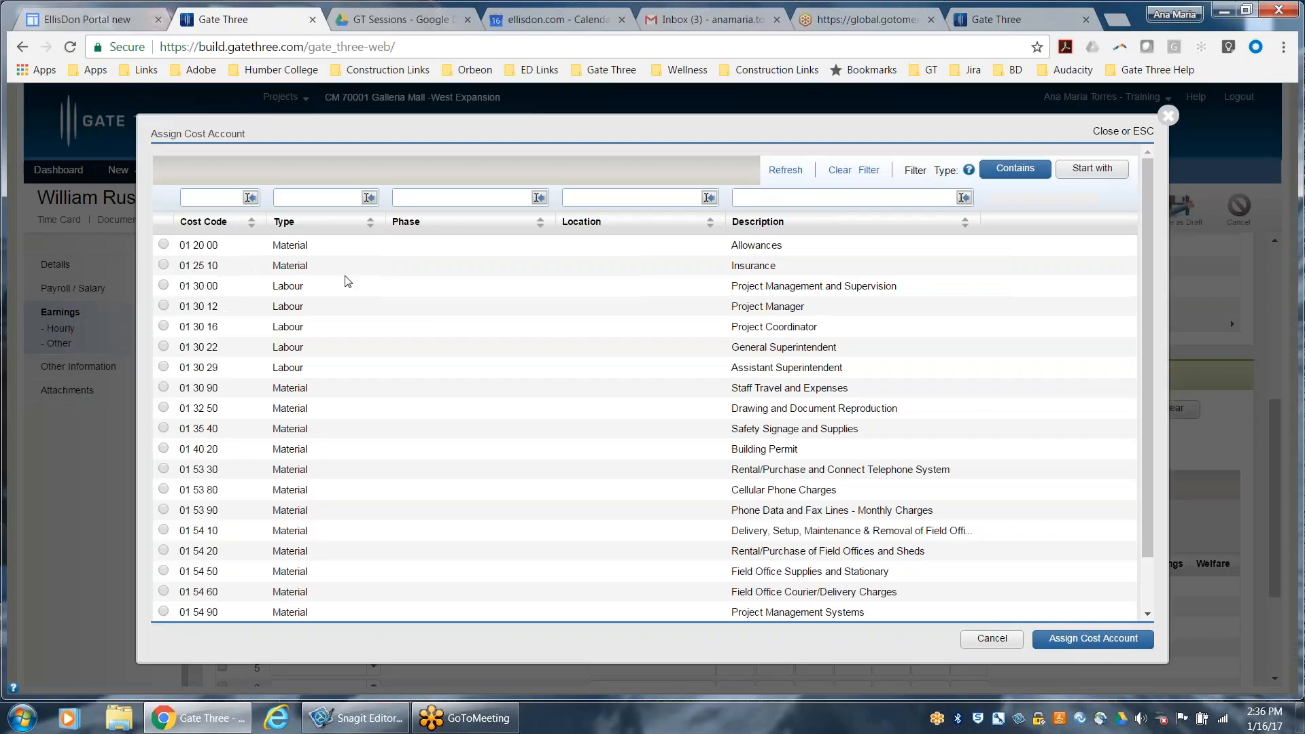
type("01 30 29")
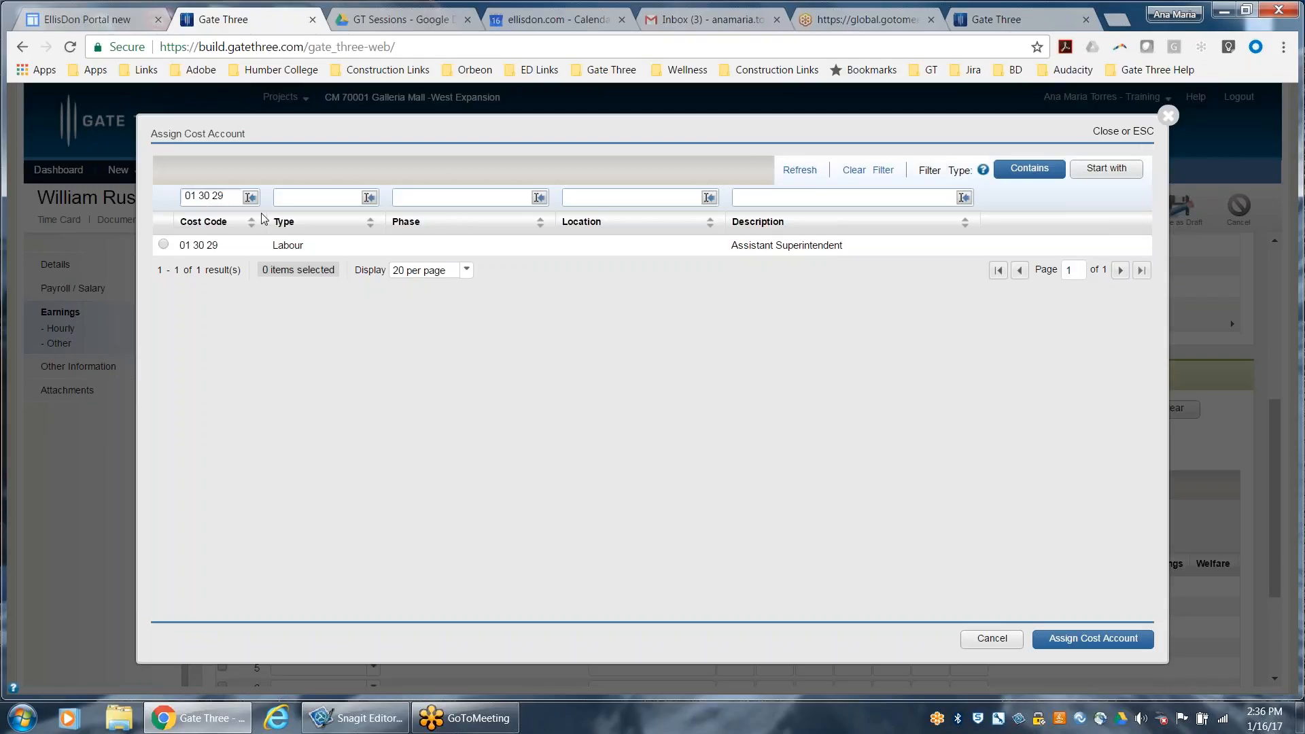
left_click(164, 245)
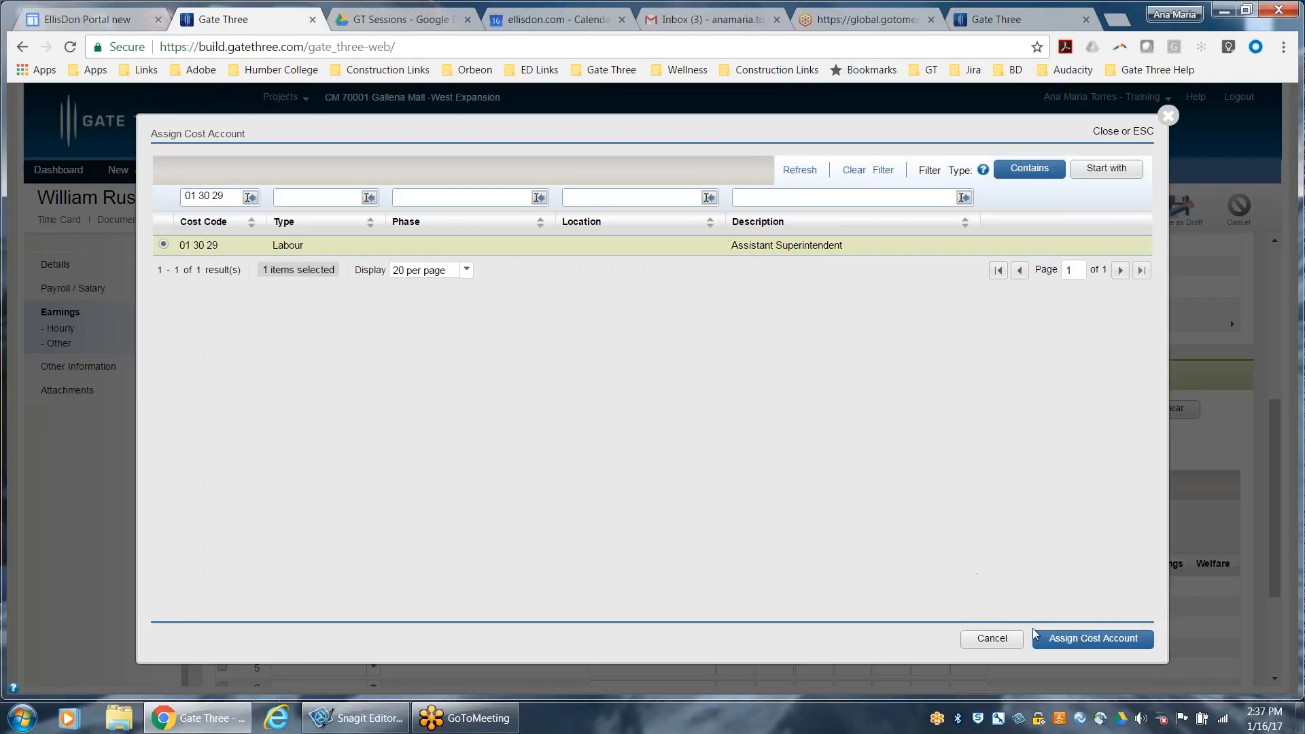
left_click(1059, 642)
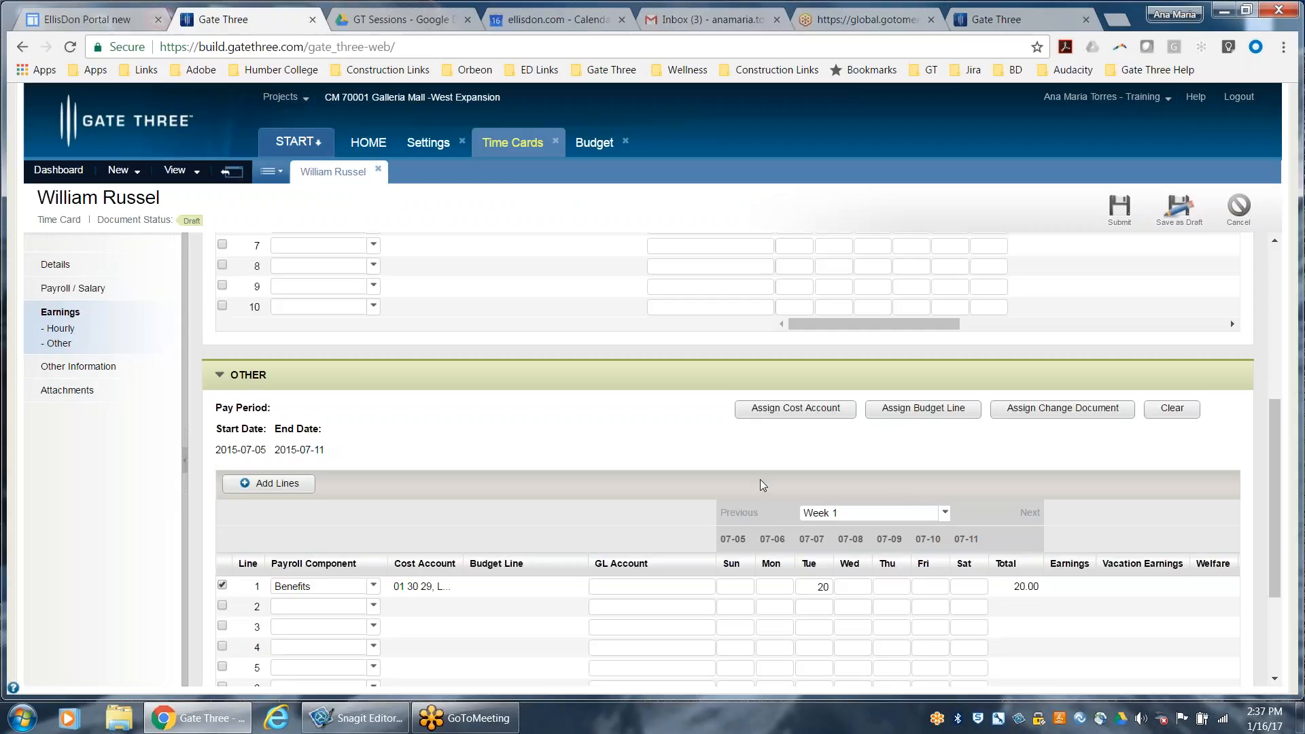
Assign budget line 11013 to the Benefits line in the Other earnings
left_click(945, 416)
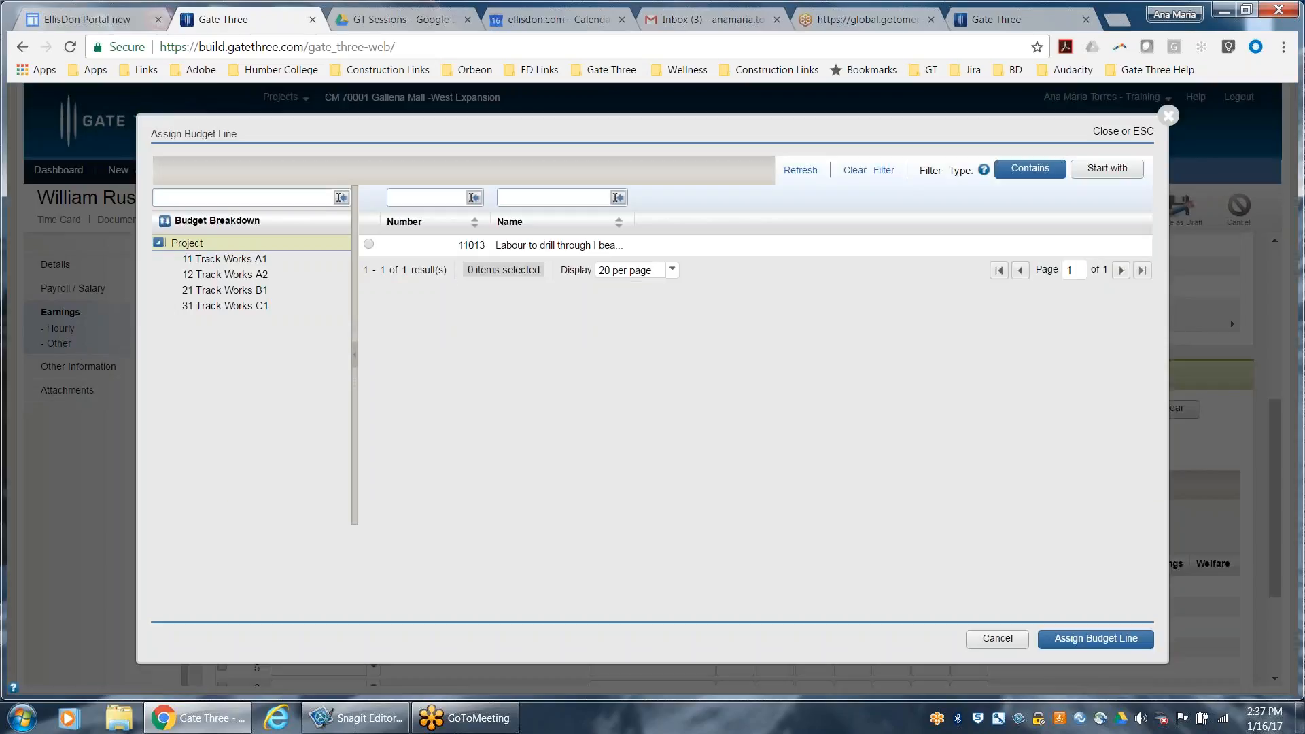
left_click(369, 244)
left_click(1096, 640)
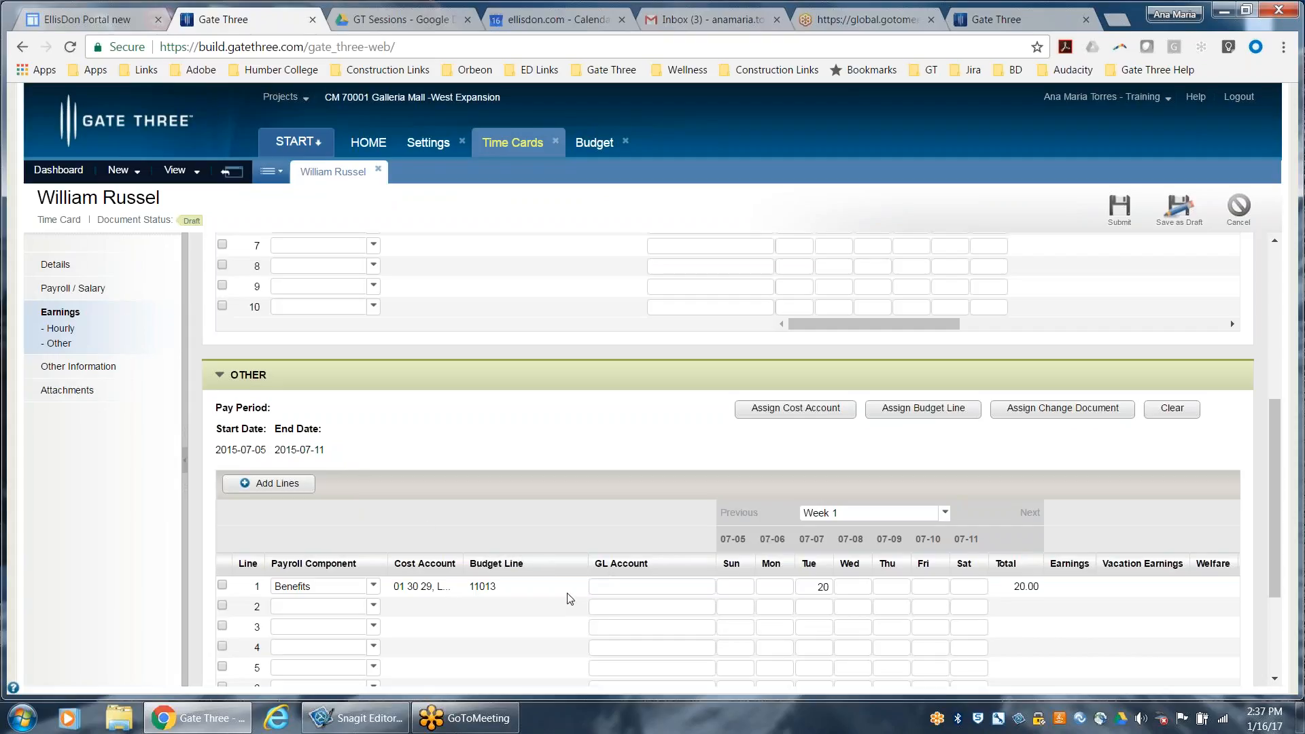
Review the hourly and other earnings lines and submit the time card
scroll(569, 599, "up", 3)
scroll(570, 599, "up", 1)
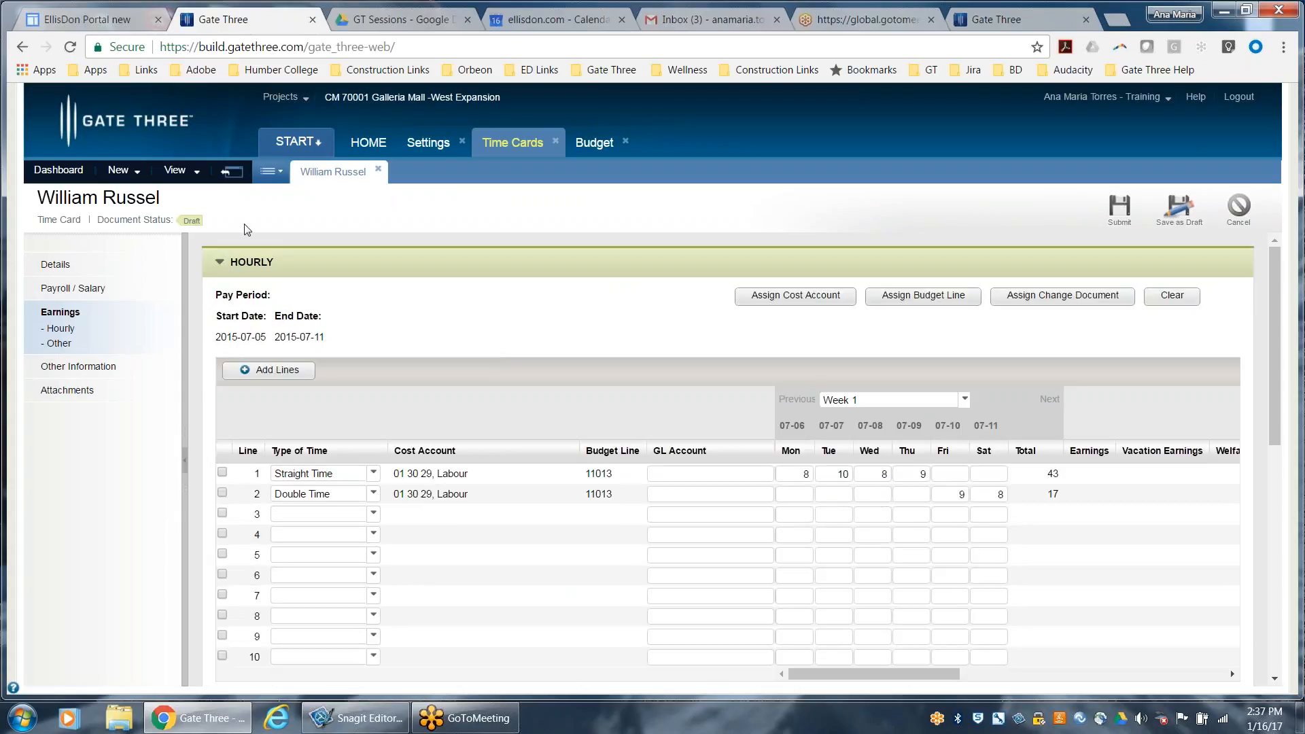
left_click(58, 344)
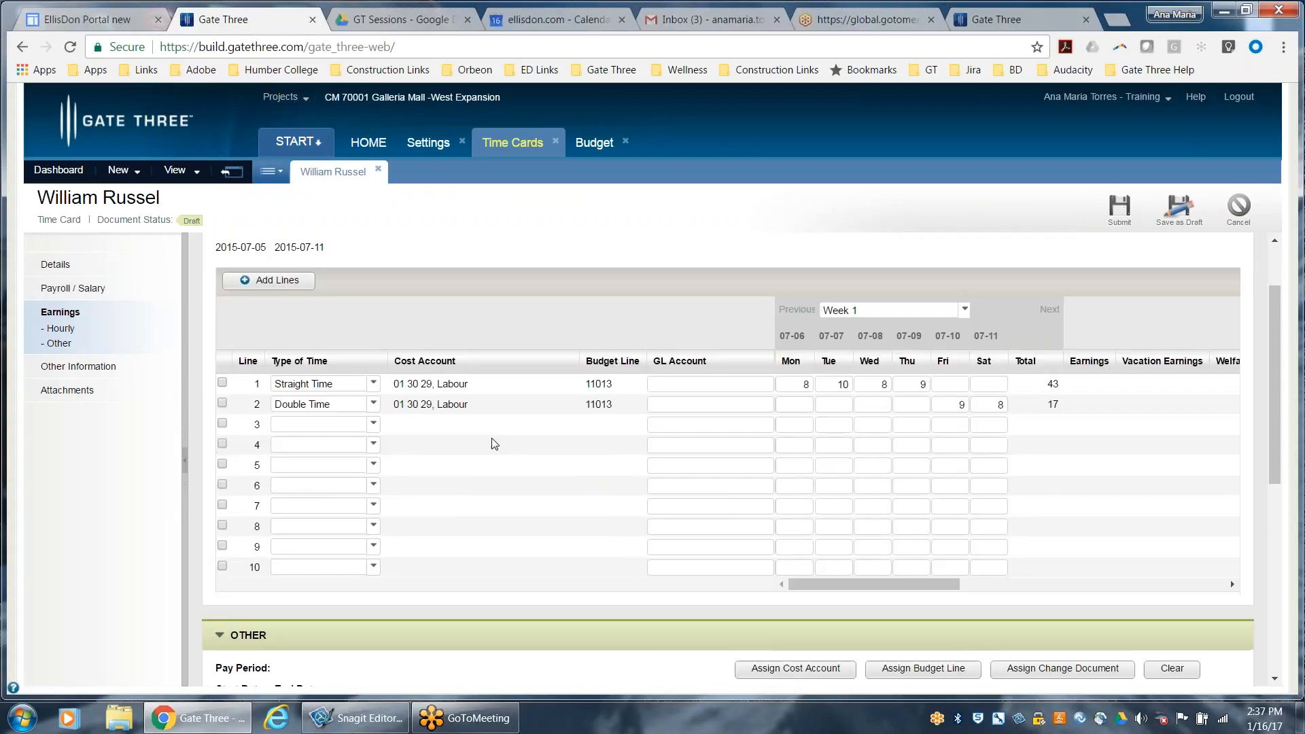
scroll(495, 452, "down", 1)
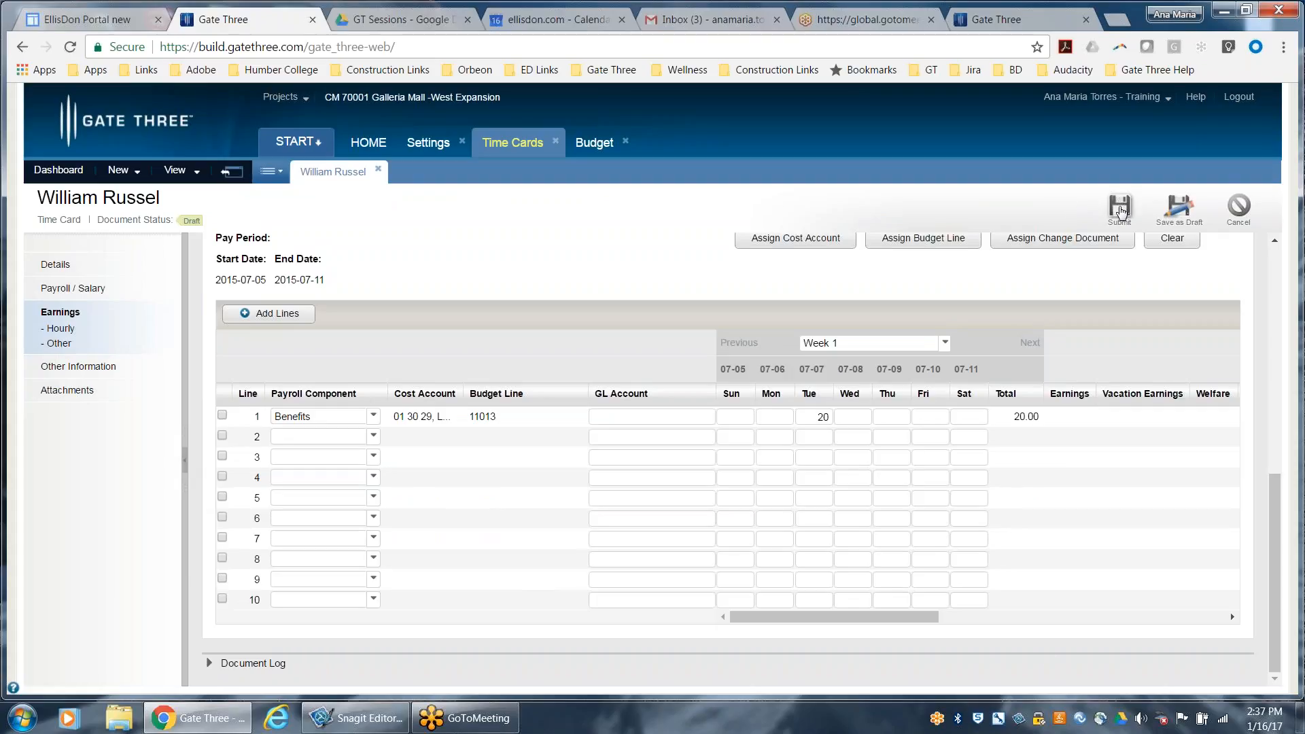
left_click(1120, 209)
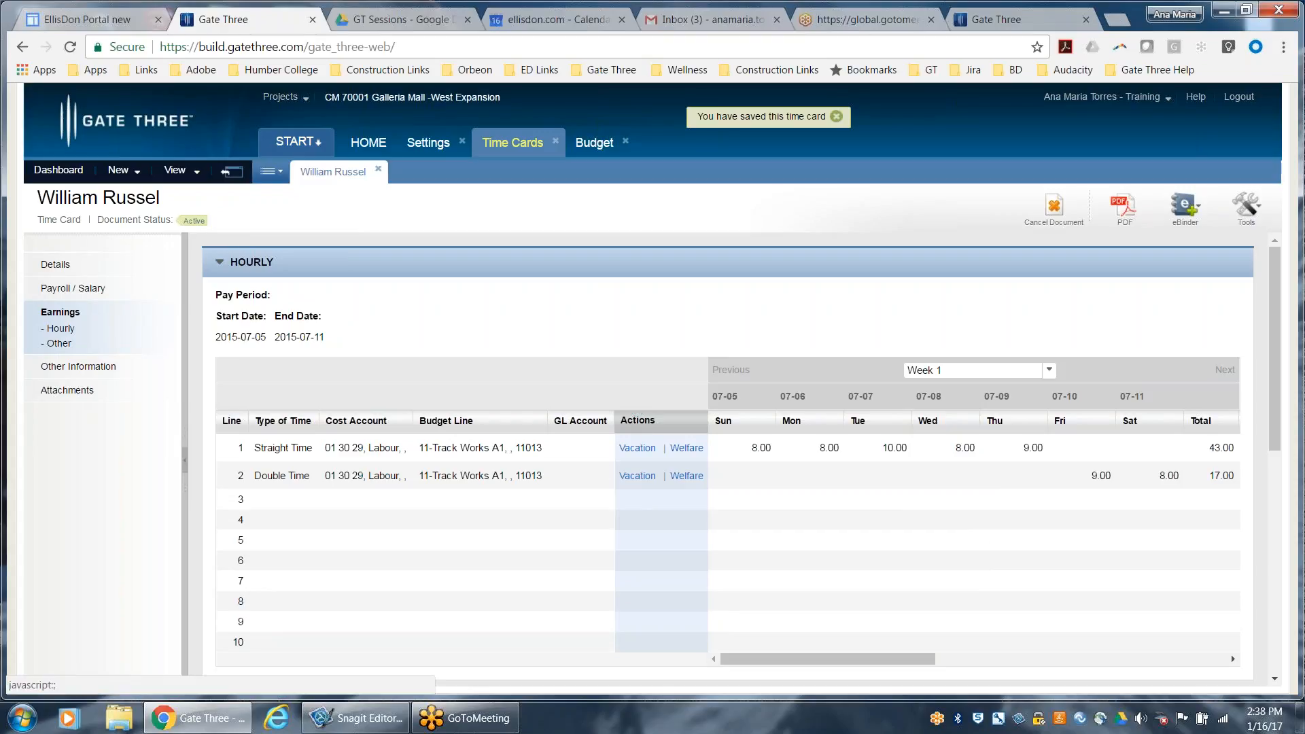
Examine the vacation pay and welfare component calculations of the Straight Time line and the Other earnings of the submitted time card
left_click(638, 448)
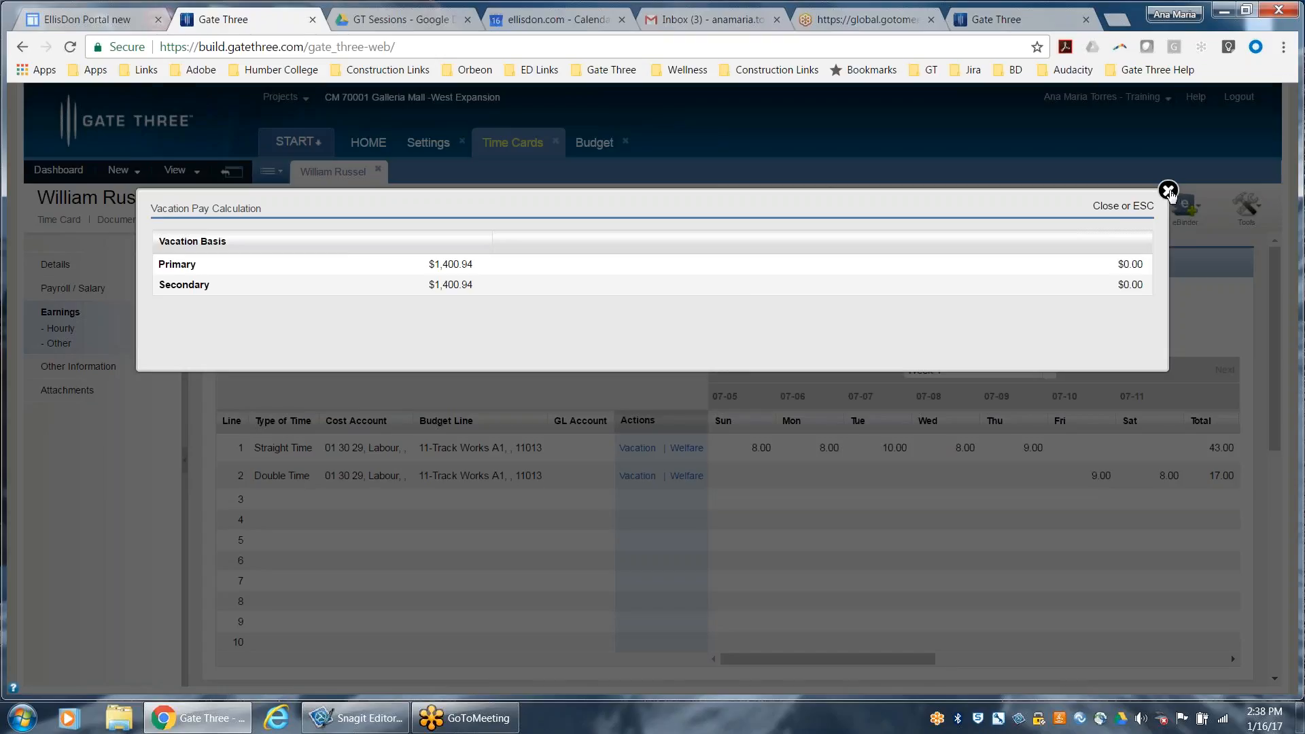
left_click(1169, 191)
left_click(695, 449)
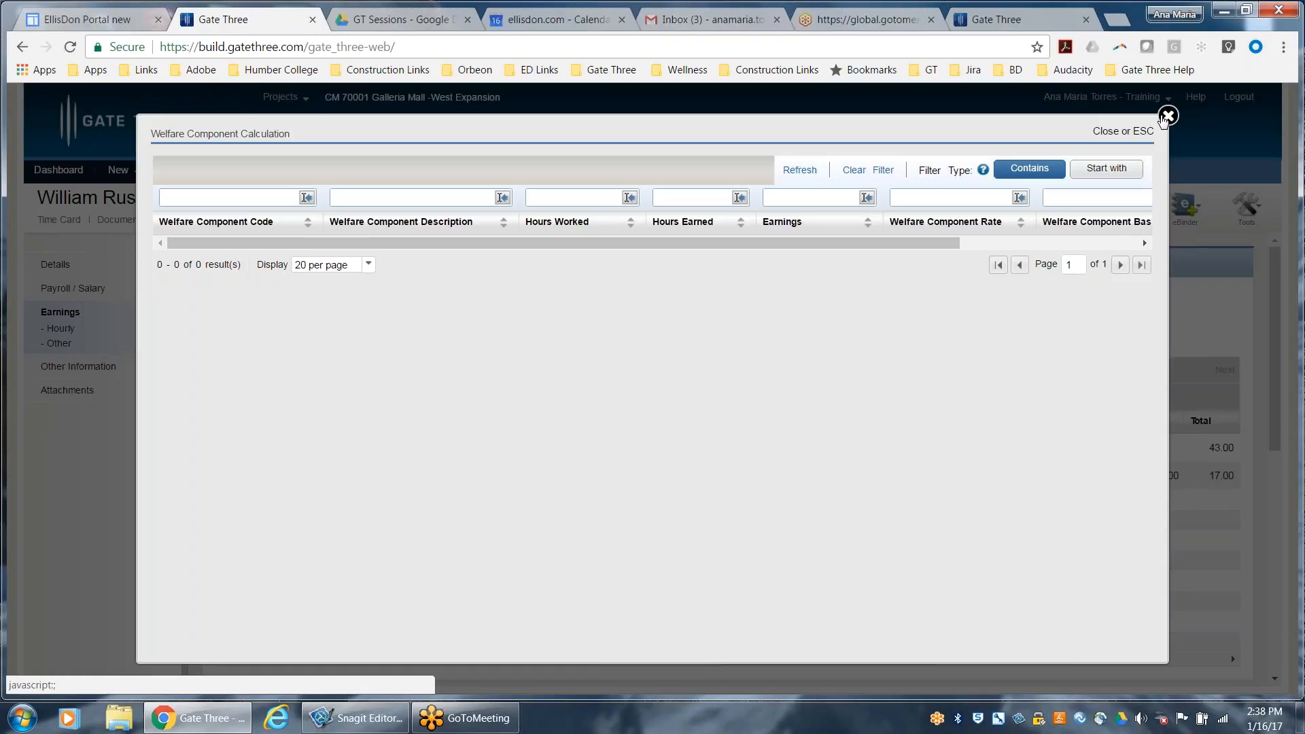
left_click(1168, 116)
left_click_drag(855, 657, 758, 694)
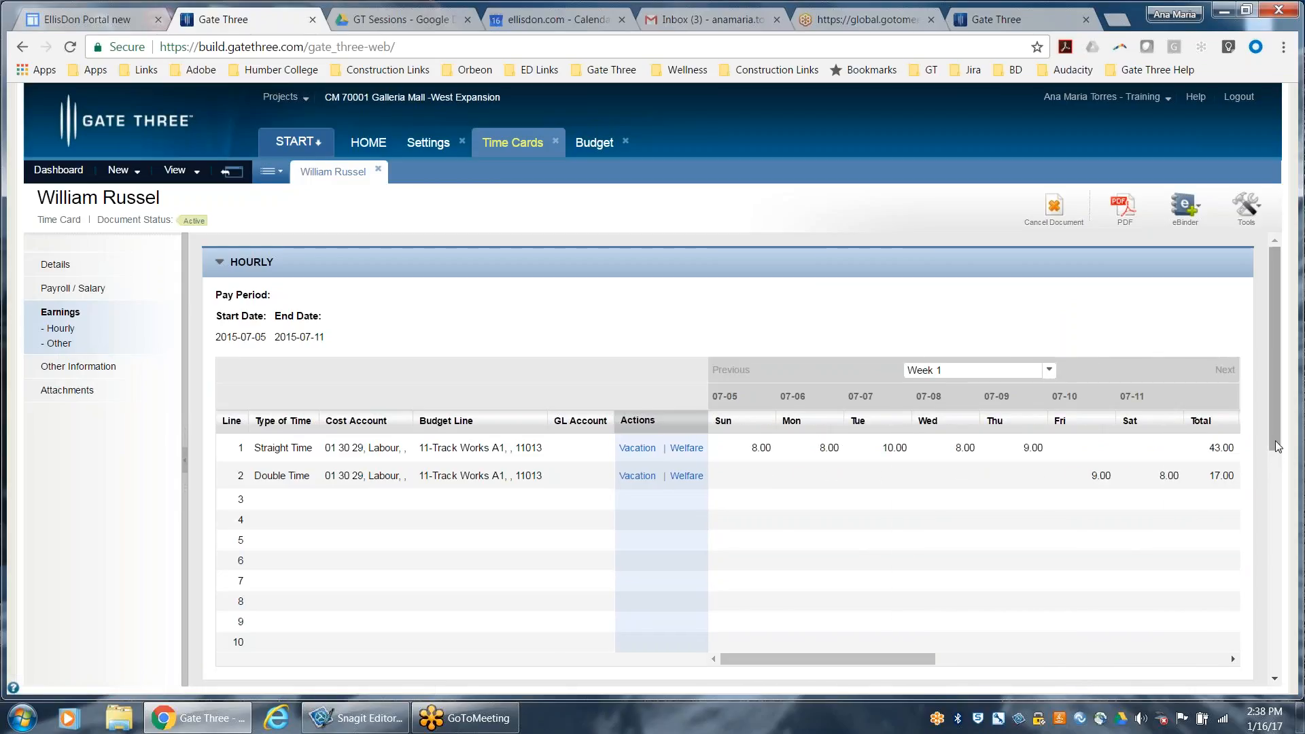
left_click_drag(1276, 435, 1231, 594)
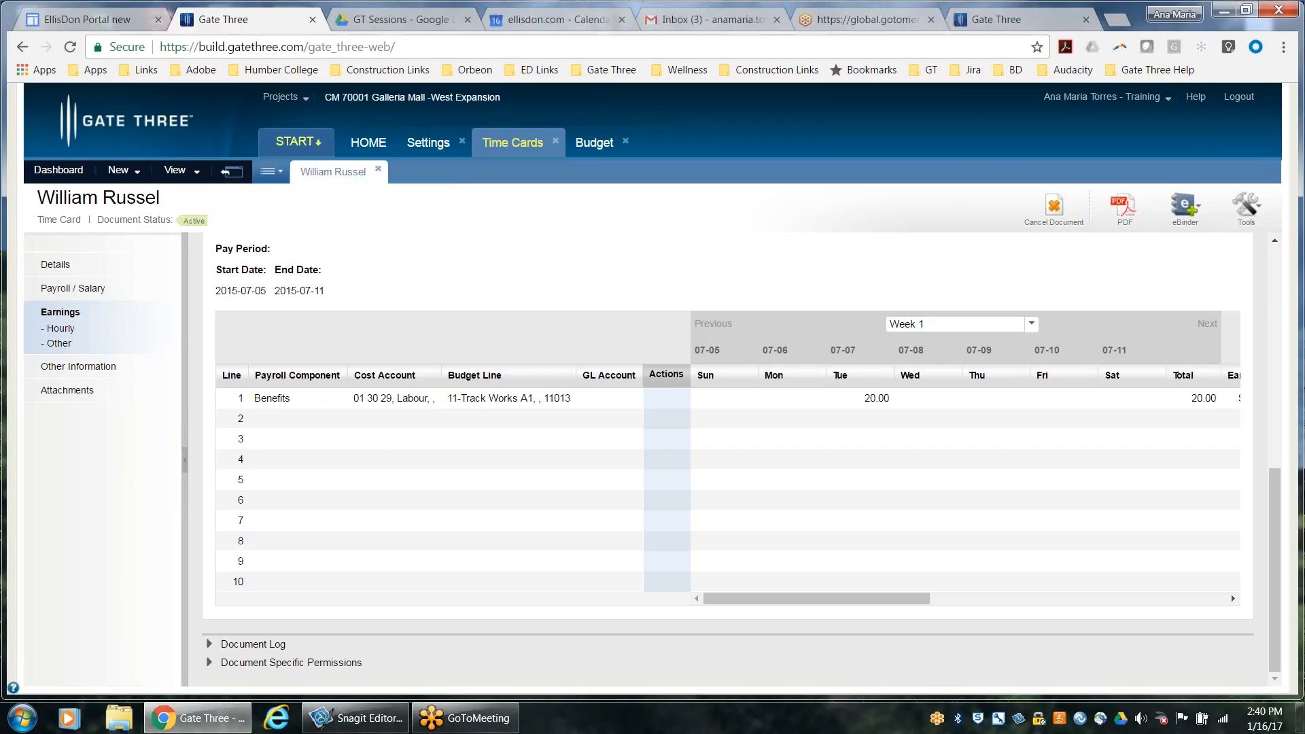
left_click(298, 142)
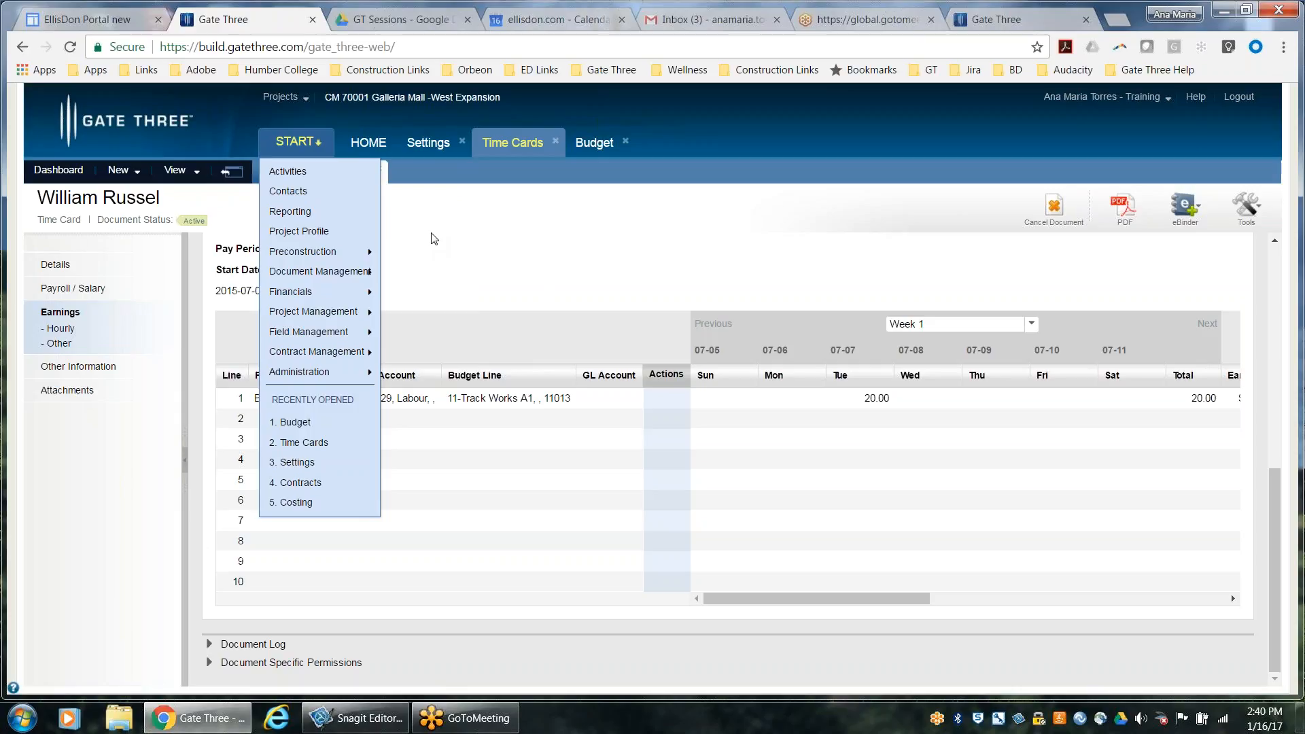
left_click(533, 213)
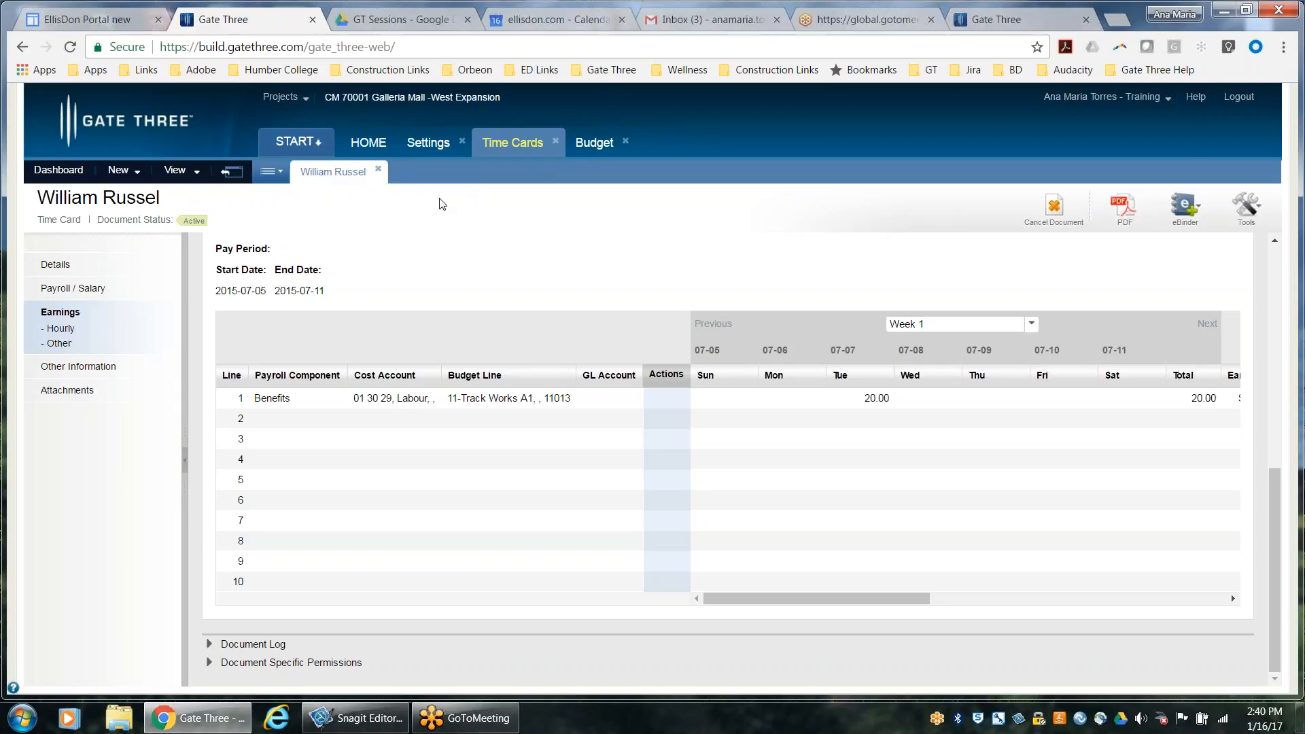
Open Daily Site Reports in Field Management and create a new daily site report
left_click(300, 141)
left_click(317, 142)
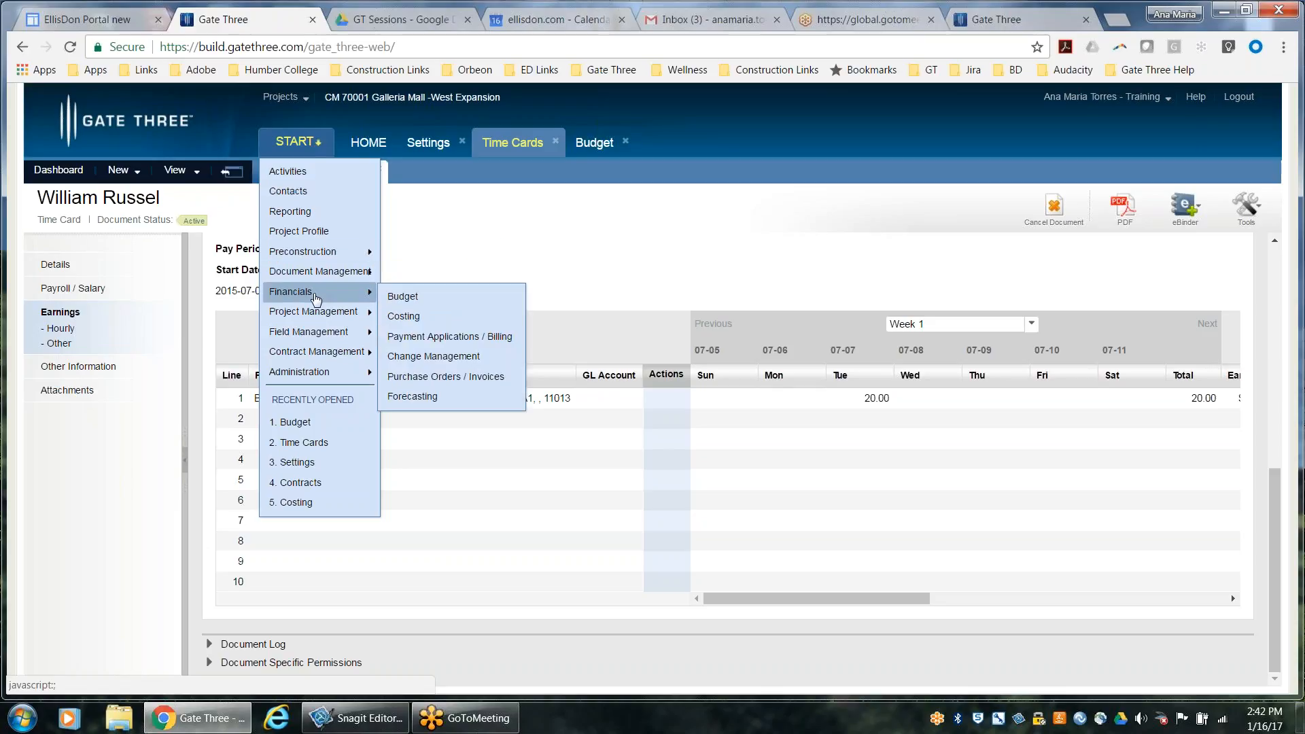
mouse_move(321, 335)
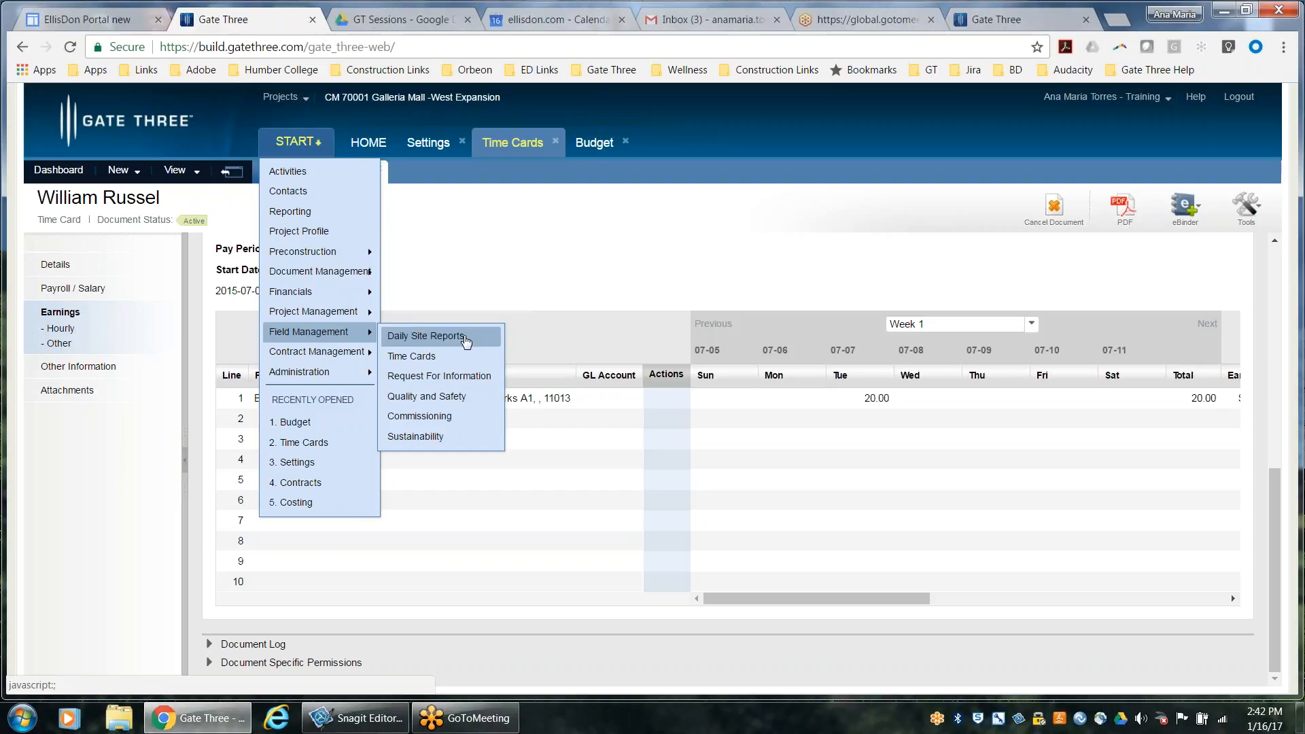
left_click(466, 342)
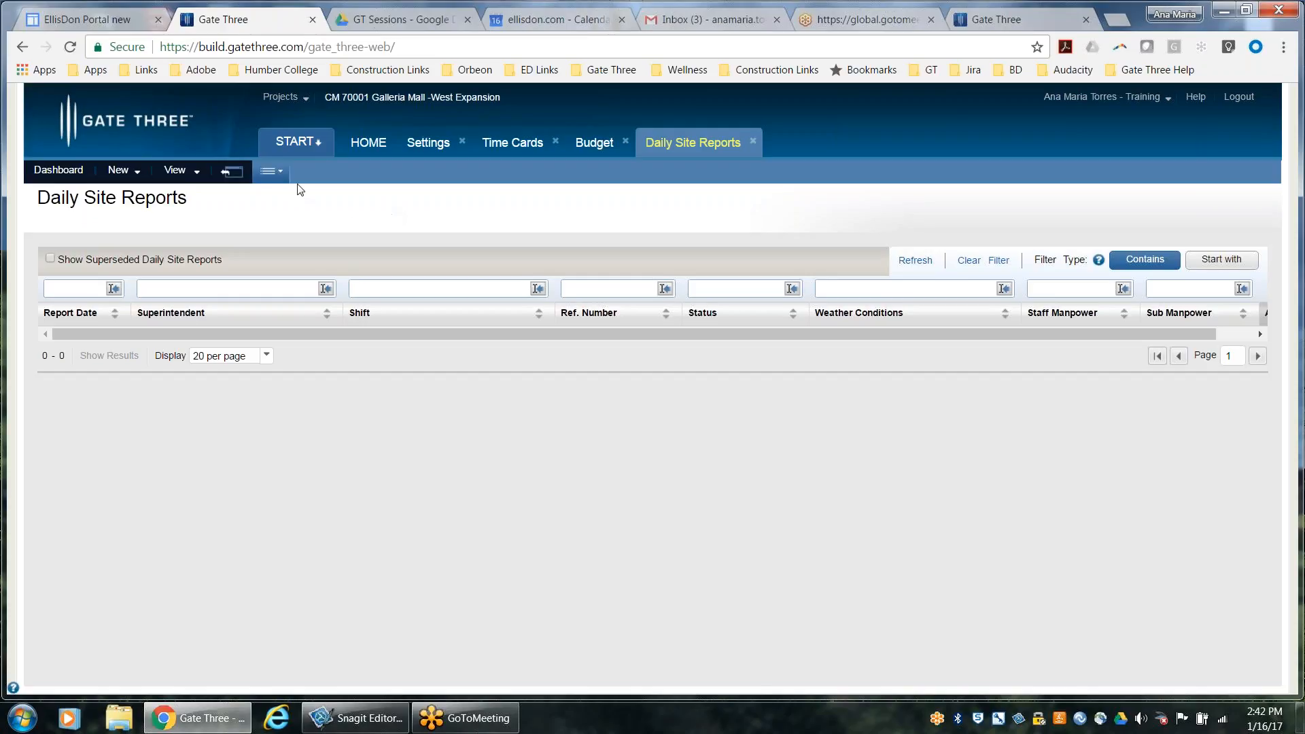
left_click(138, 173)
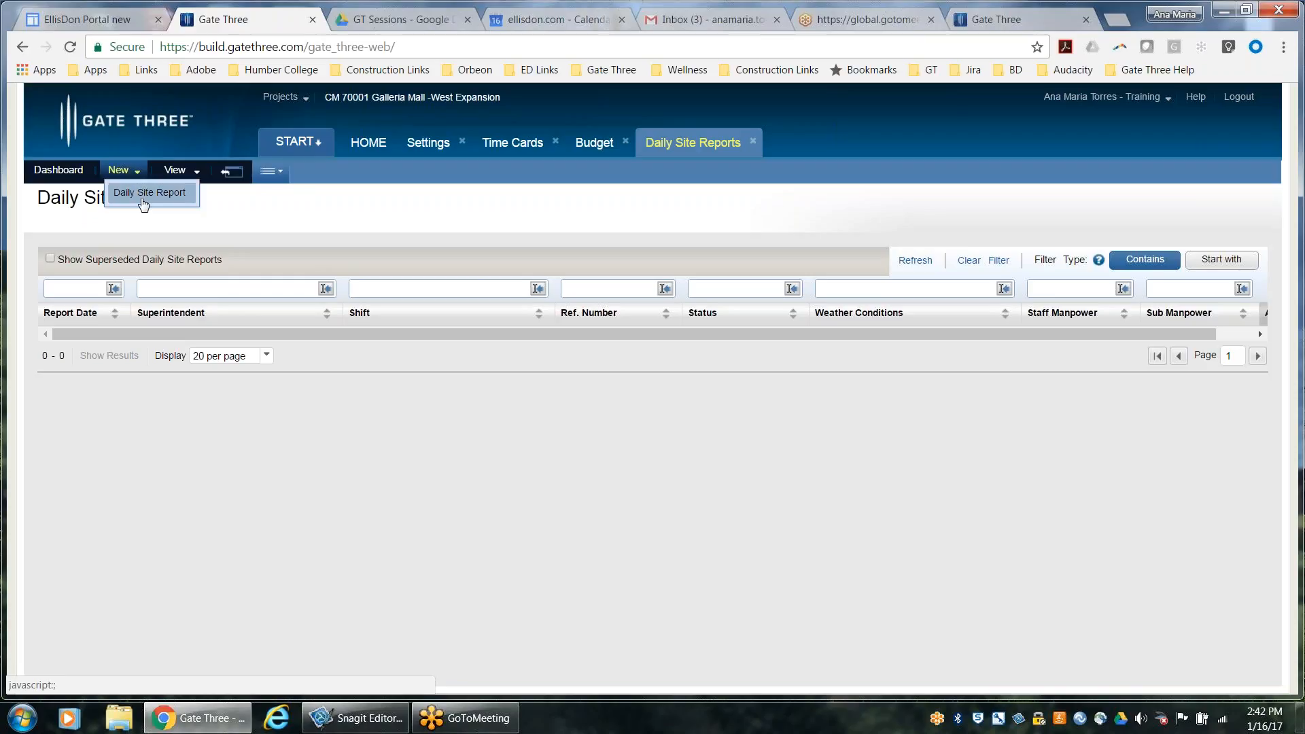
left_click(138, 197)
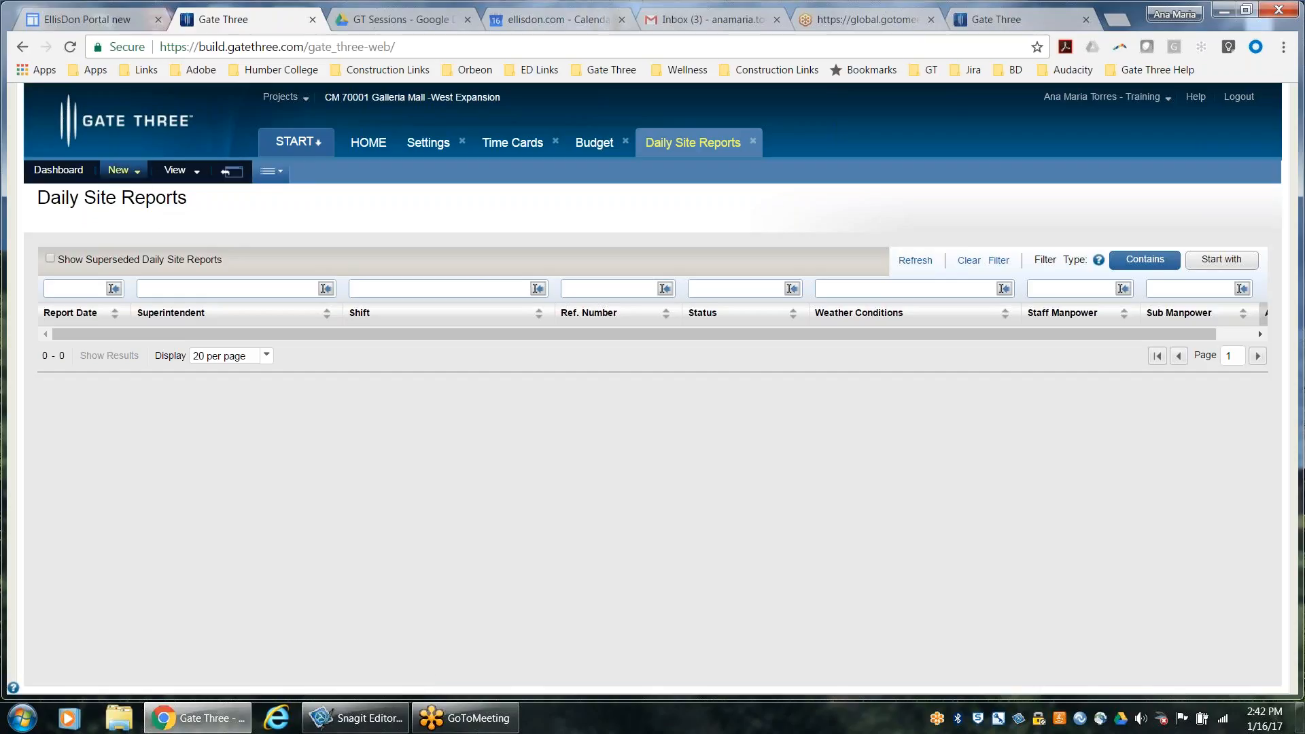
left_click(136, 179)
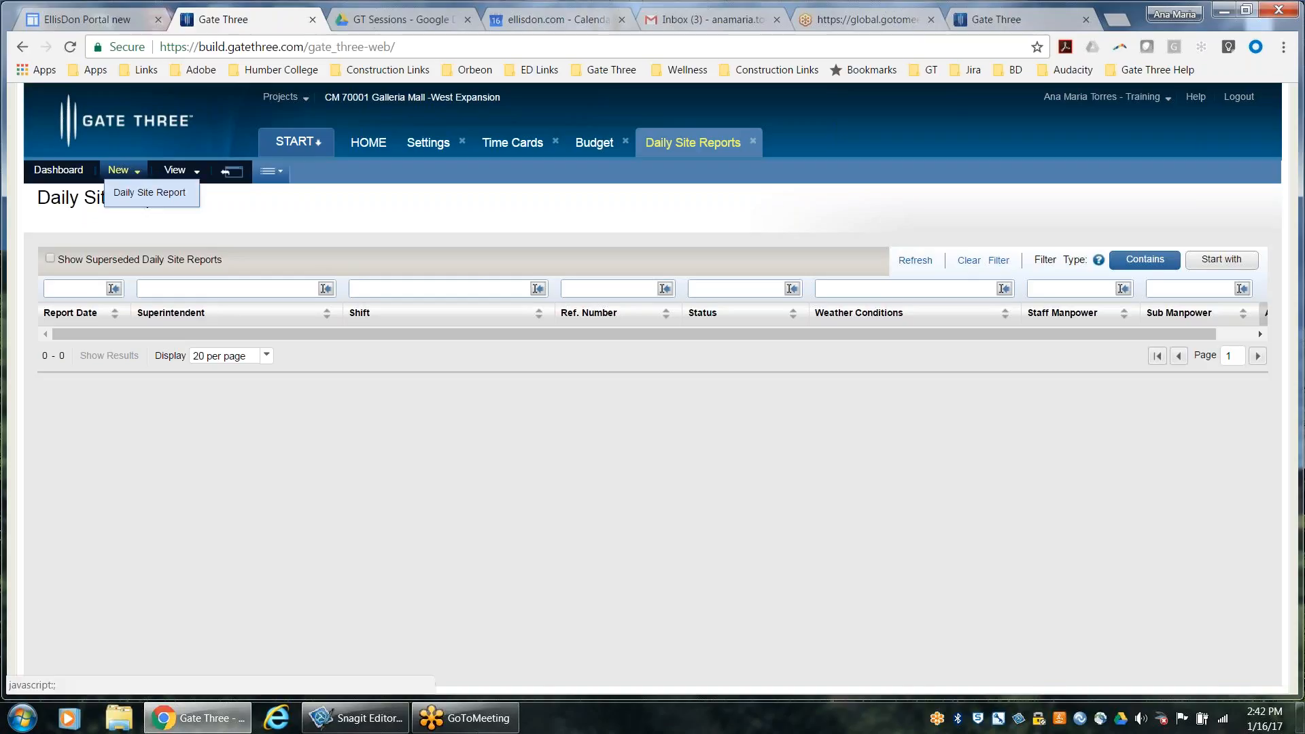
left_click(150, 193)
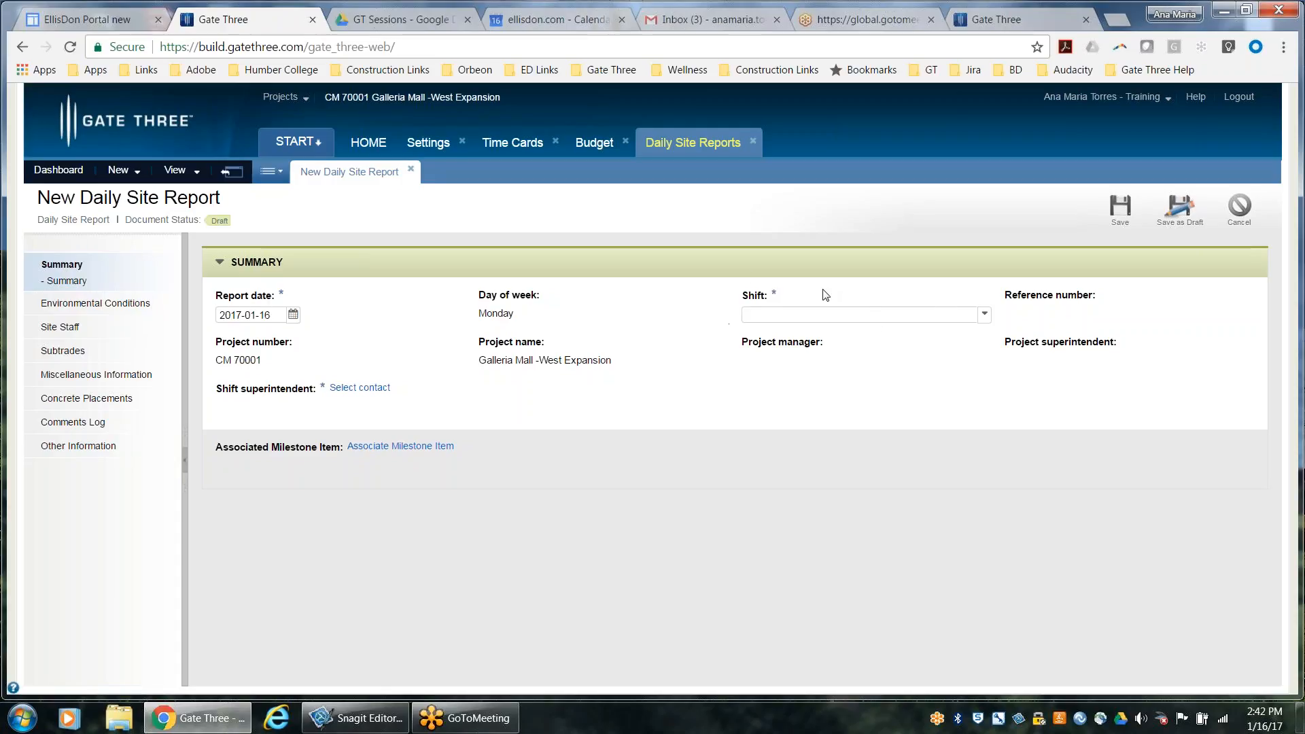
Set the report's shift to Day Shift and assign the Gate Three Inc superintendent contact as shift superintendent
left_click(781, 317)
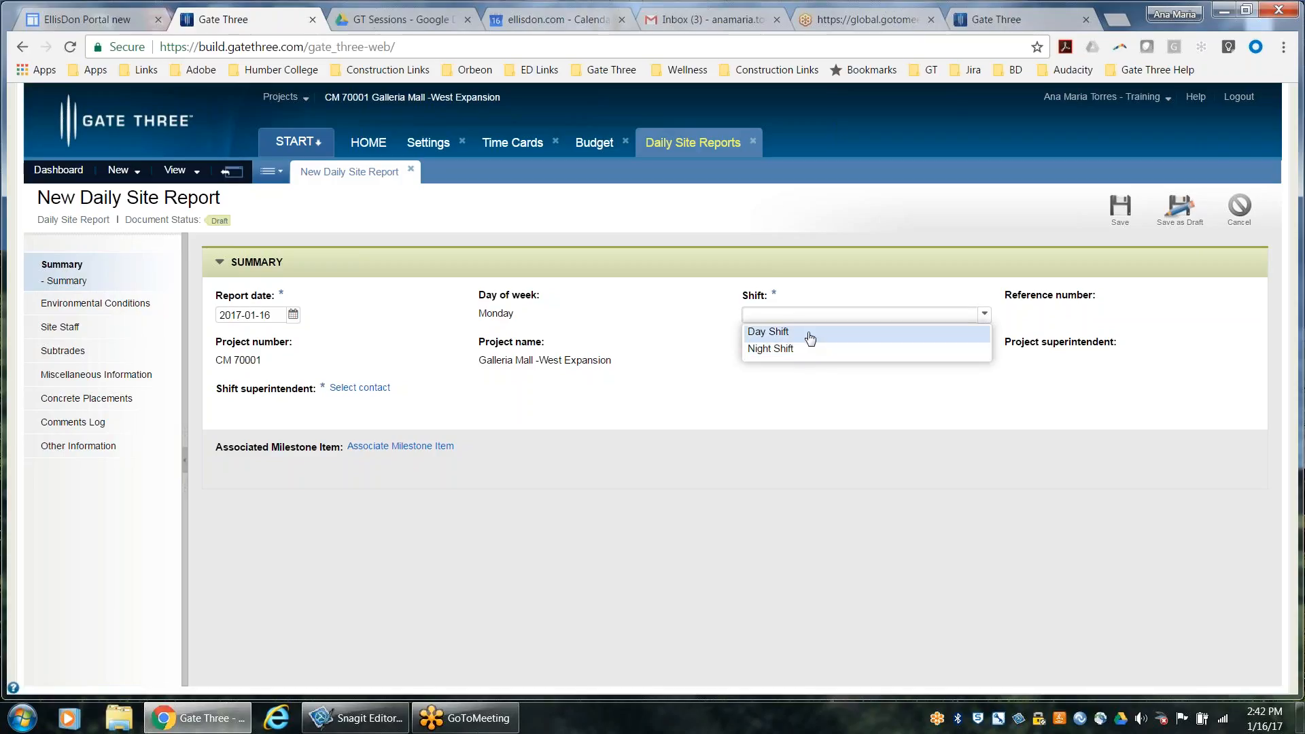
left_click(810, 338)
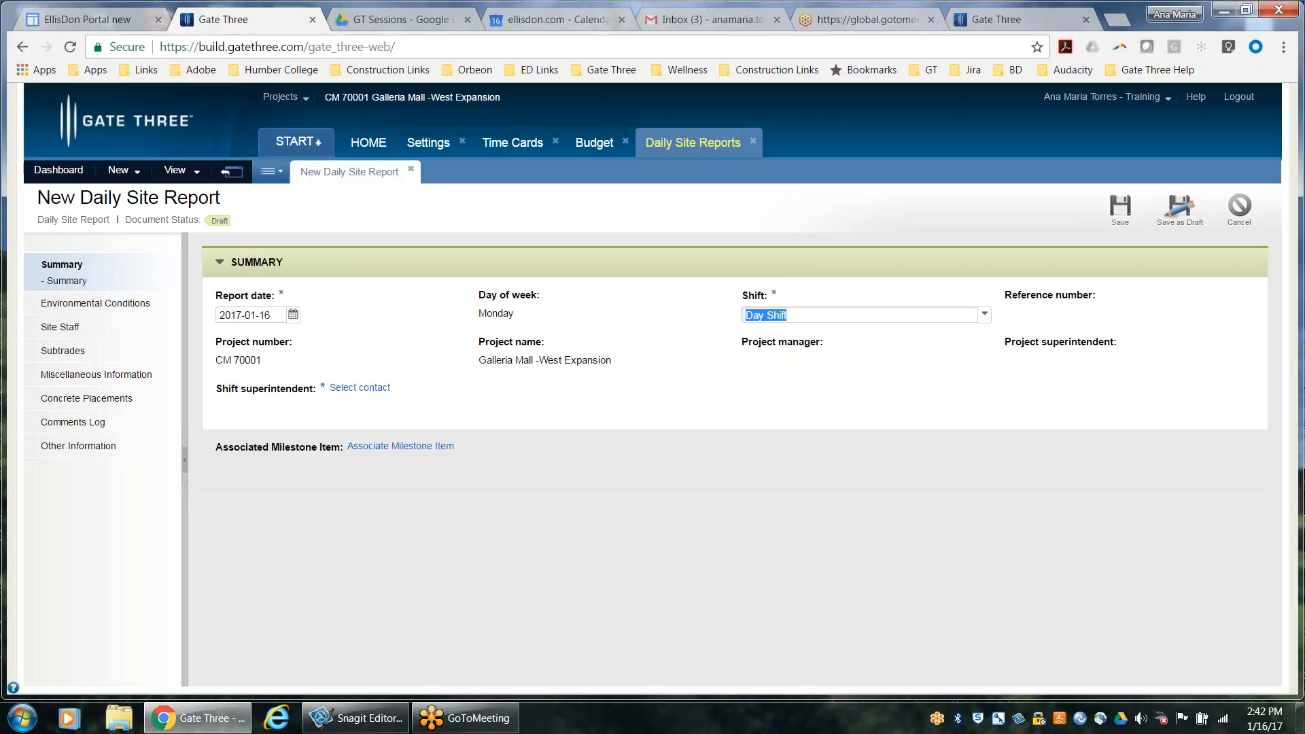
left_click(351, 396)
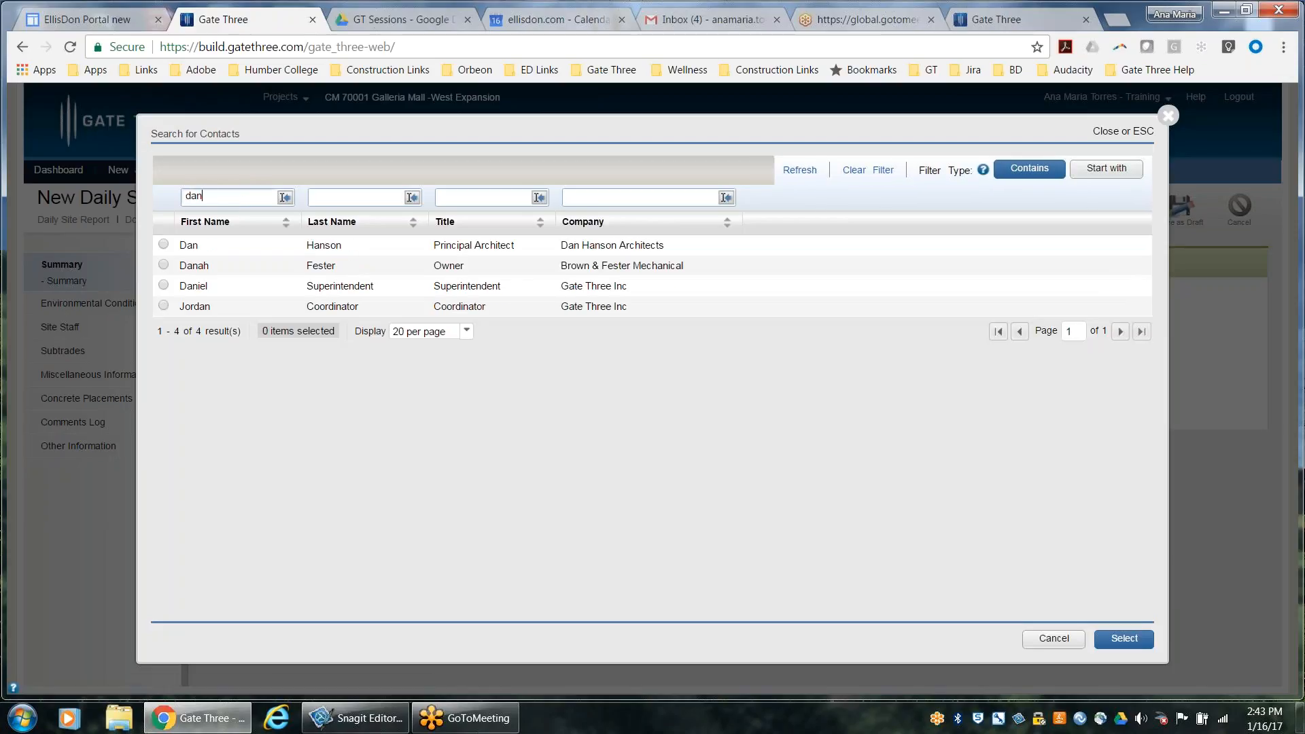
left_click(164, 286)
left_click(1125, 639)
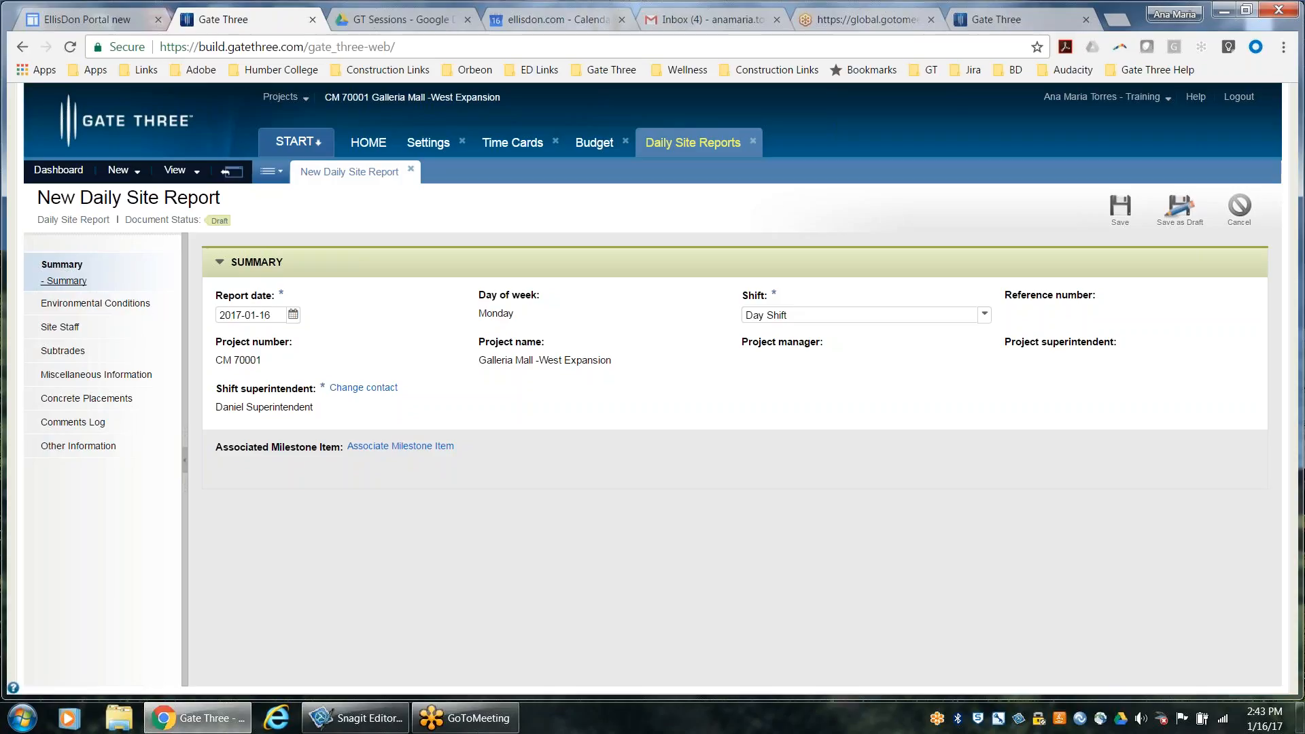
Try to retrieve the current weather conditions in the report's Environmental Conditions section
left_click(66, 304)
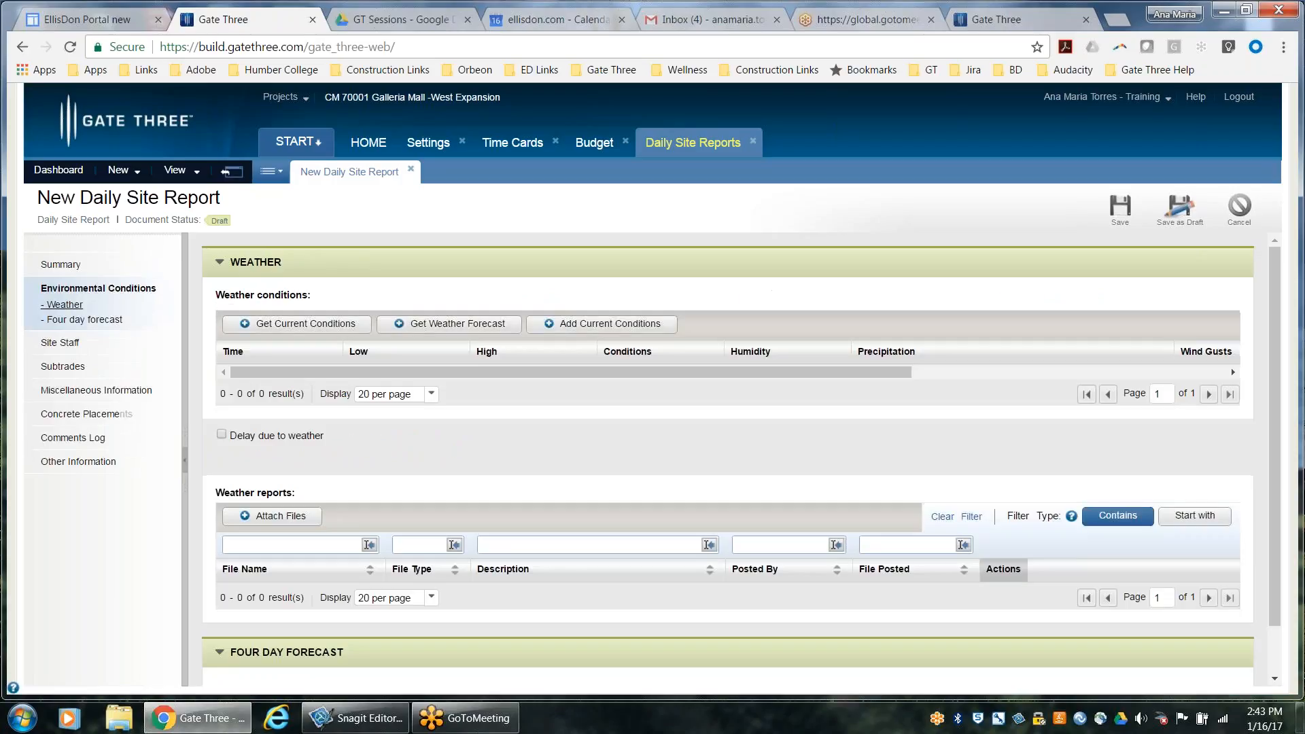
left_click(292, 325)
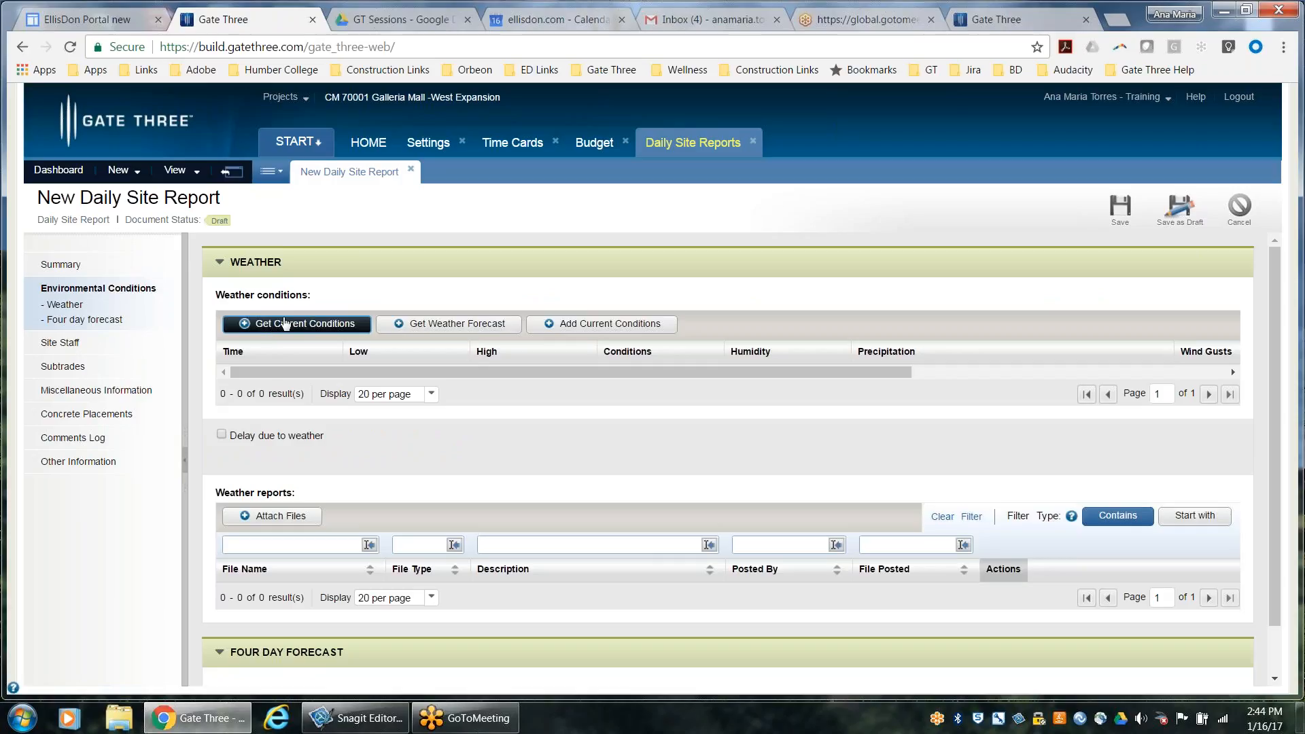
left_click(274, 321)
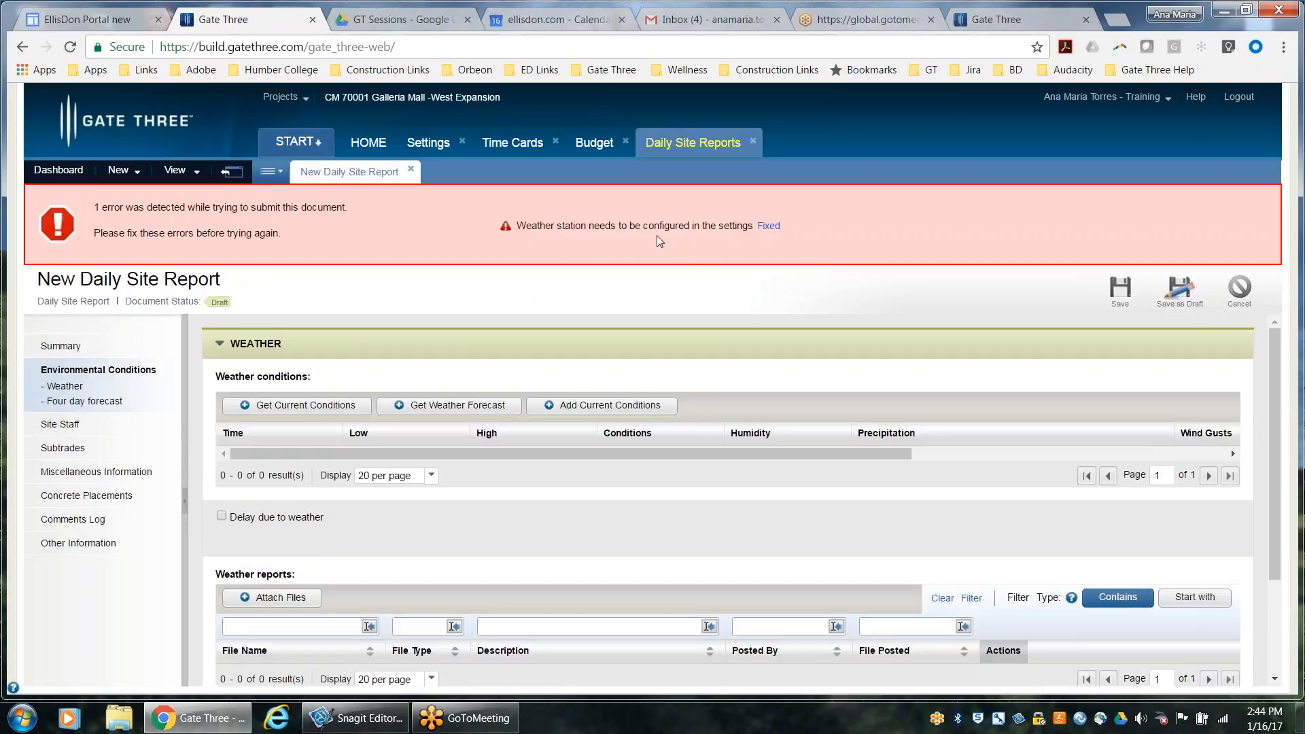
left_click(769, 226)
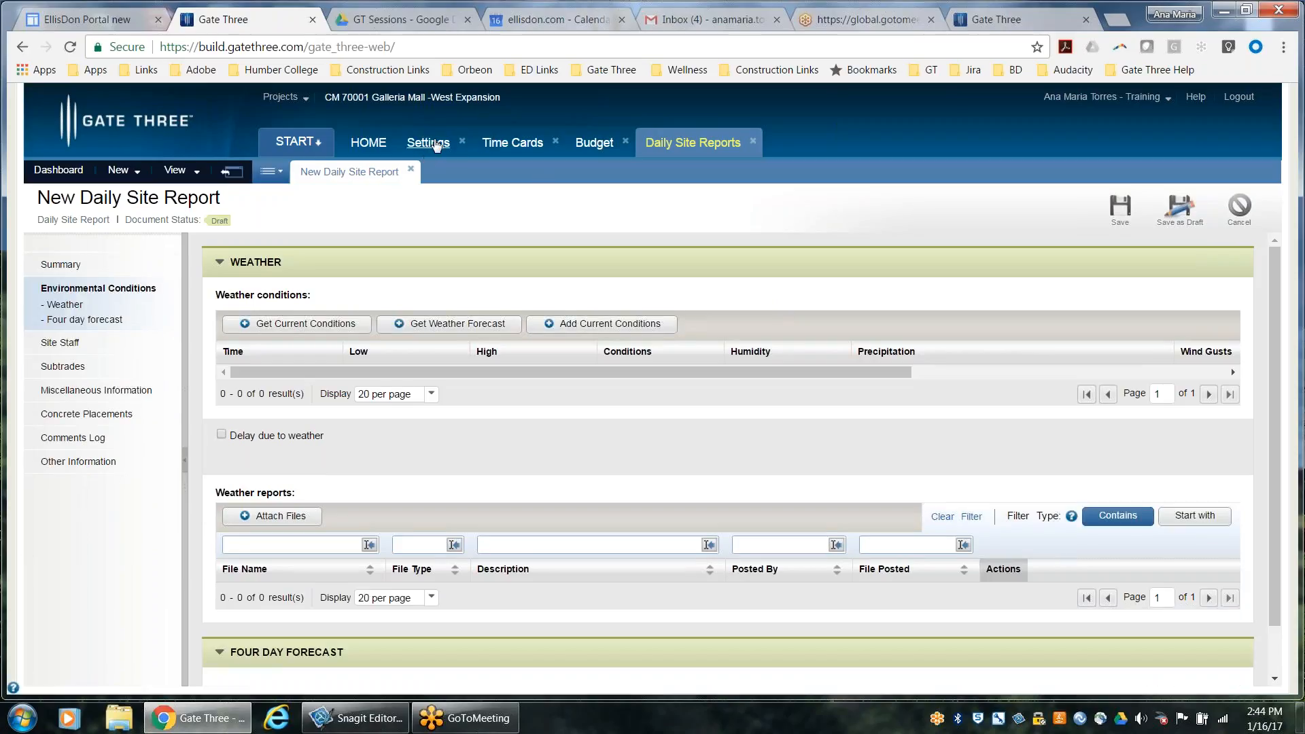
Open the project-level Daily Site Reports module settings for editing
left_click(303, 146)
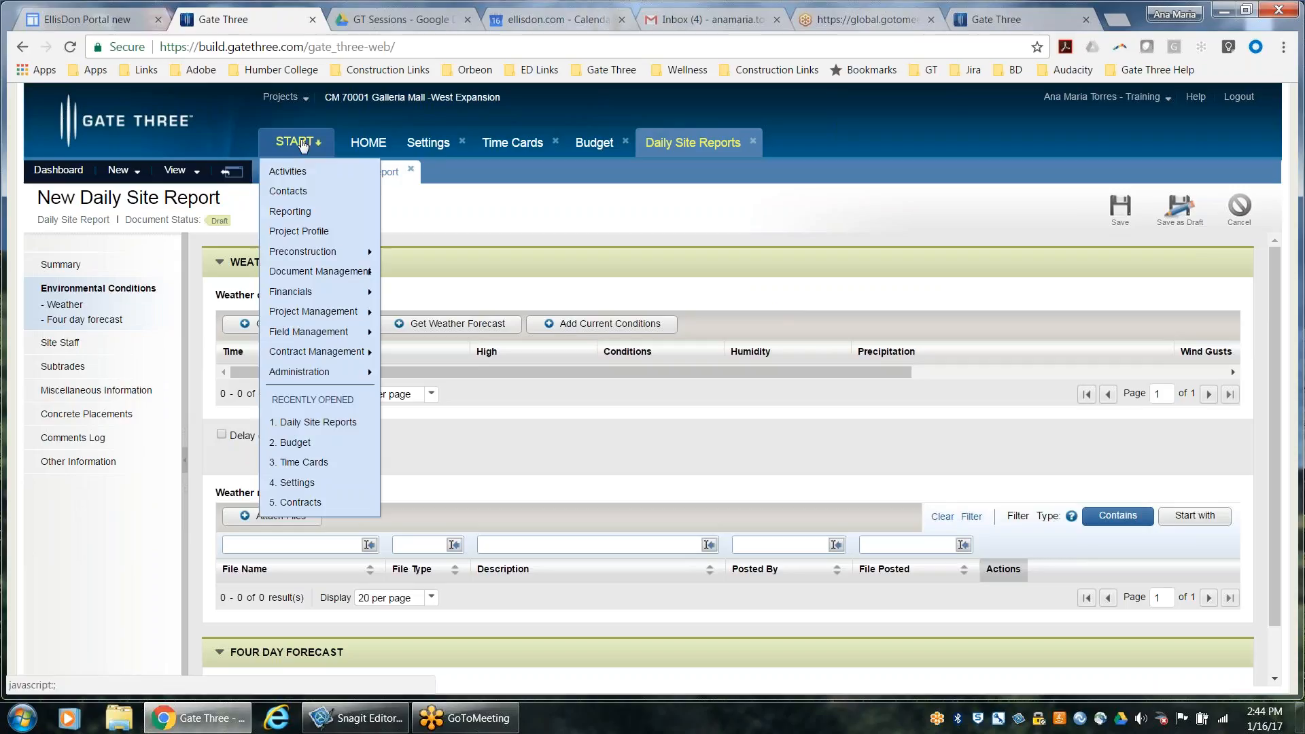
mouse_move(302, 376)
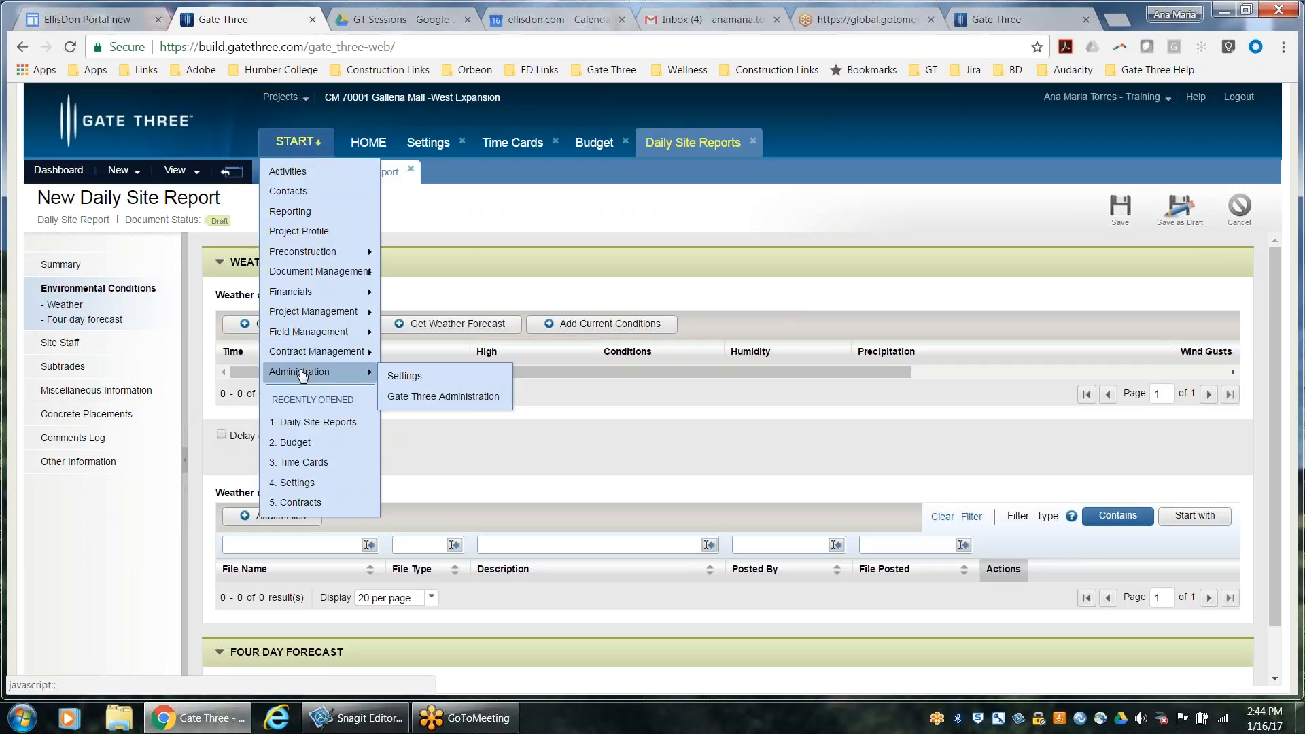
left_click(436, 377)
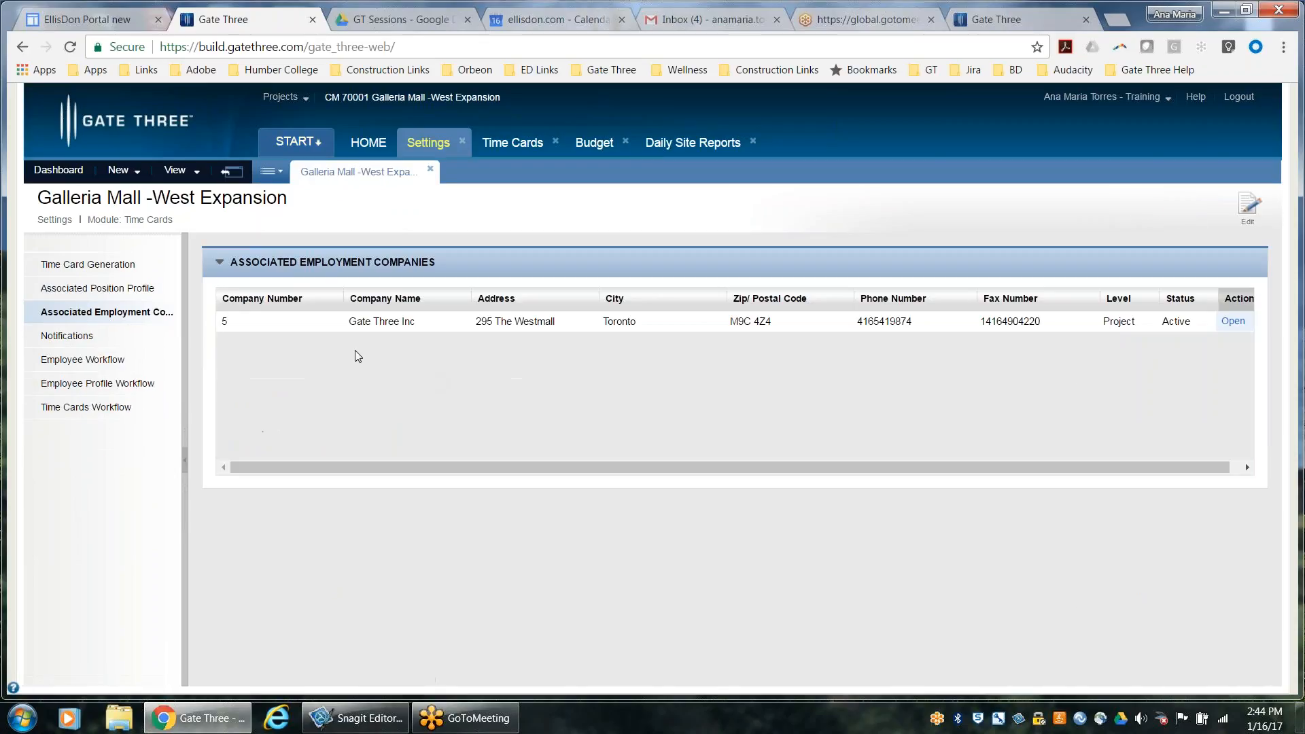
left_click(229, 173)
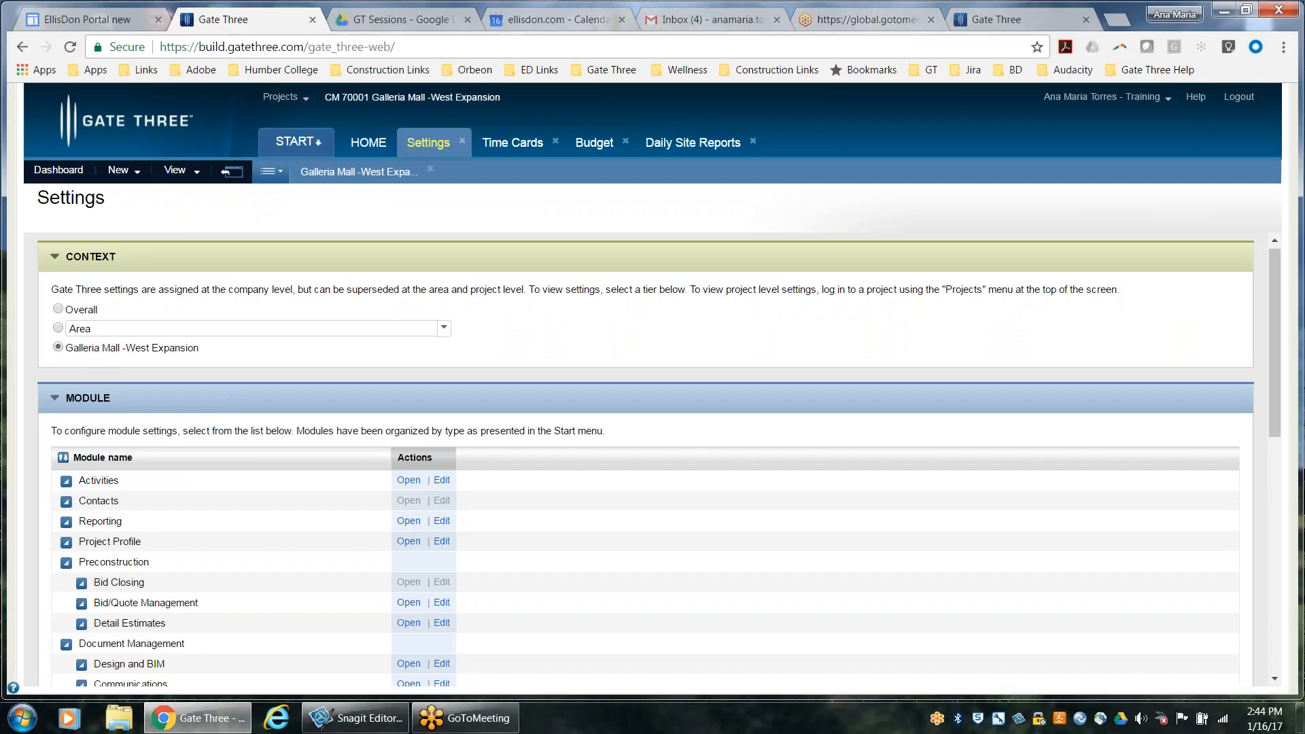
scroll(271, 459, "down", 3)
scroll(227, 451, "down", 3)
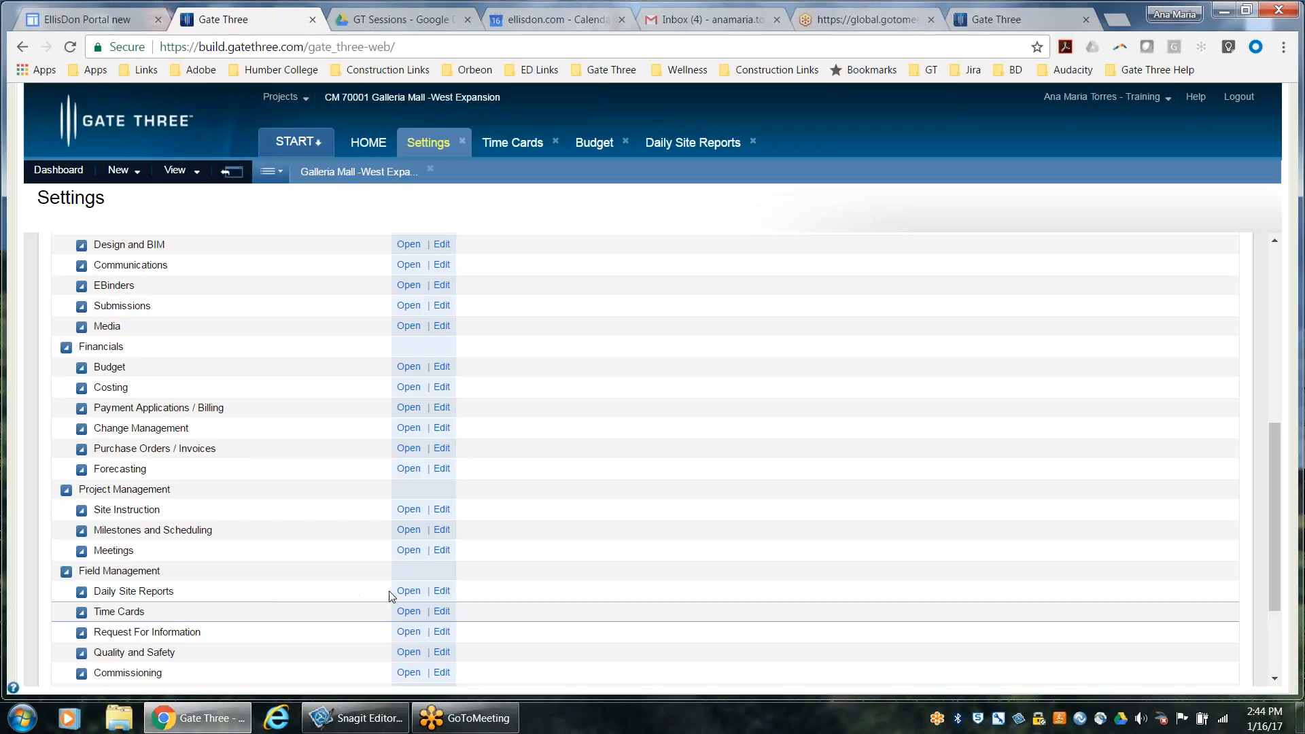
left_click(442, 591)
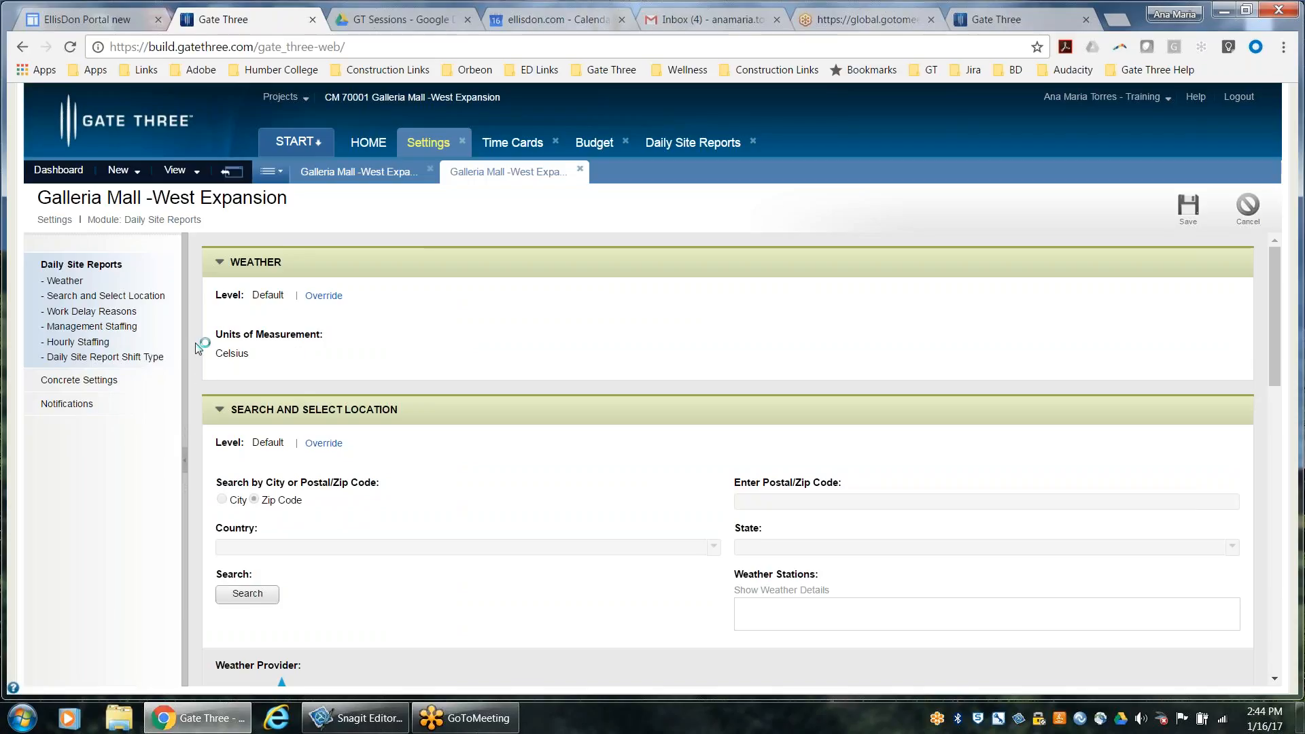
Override the weather location at project level, search stations by the site's postal code, and select Toronto, CA
scroll(377, 520, "down", 2)
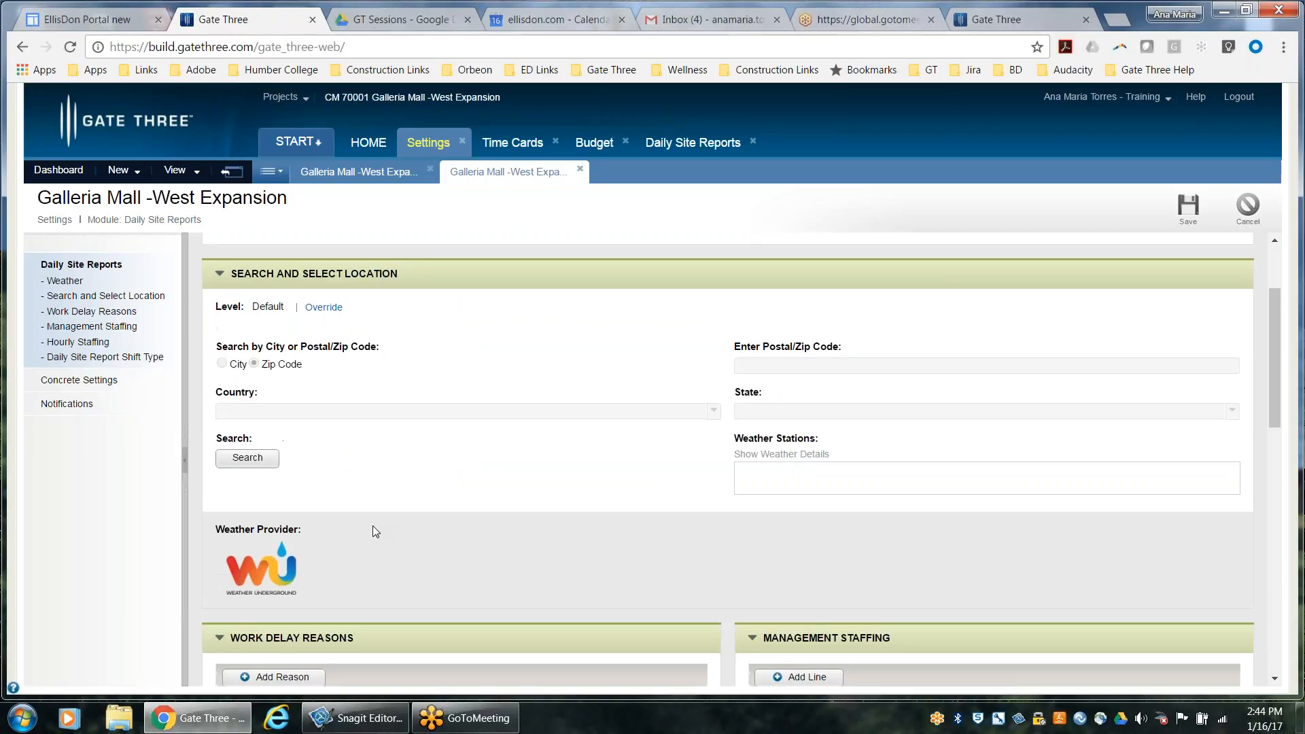
scroll(373, 525, "up", 1)
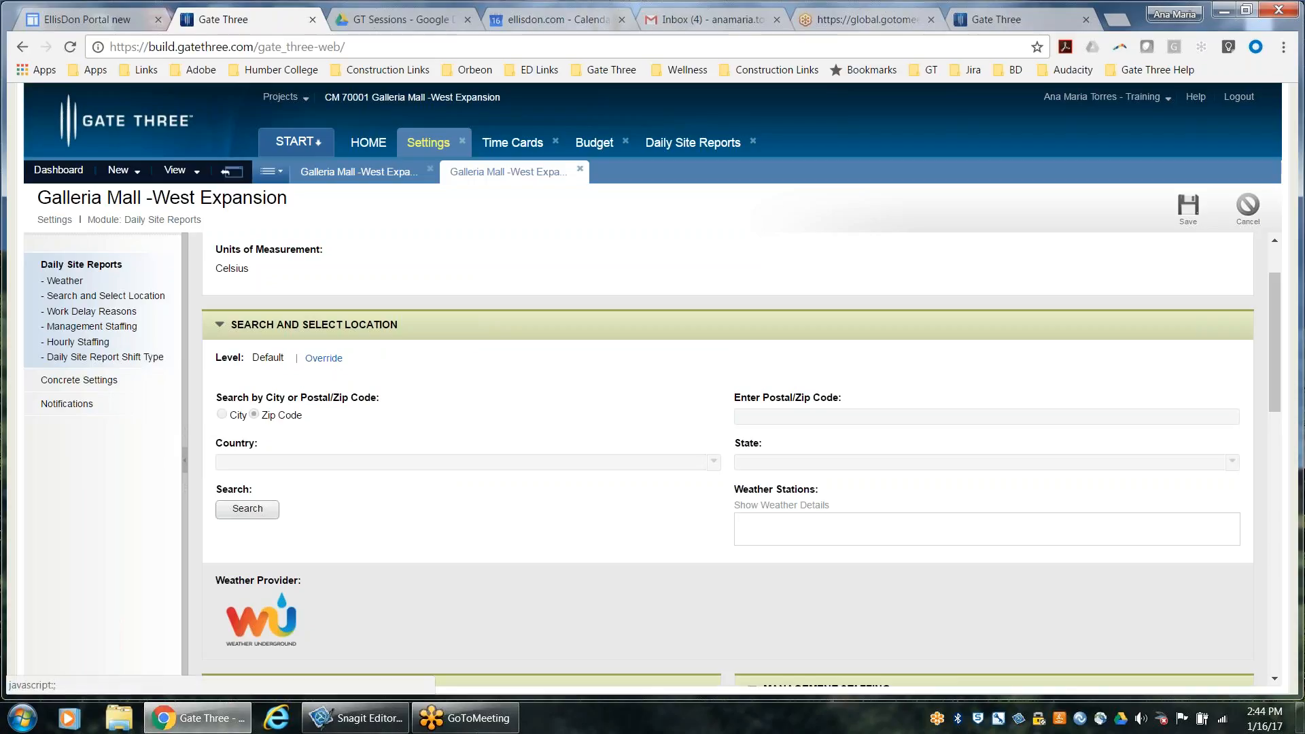
left_click(324, 359)
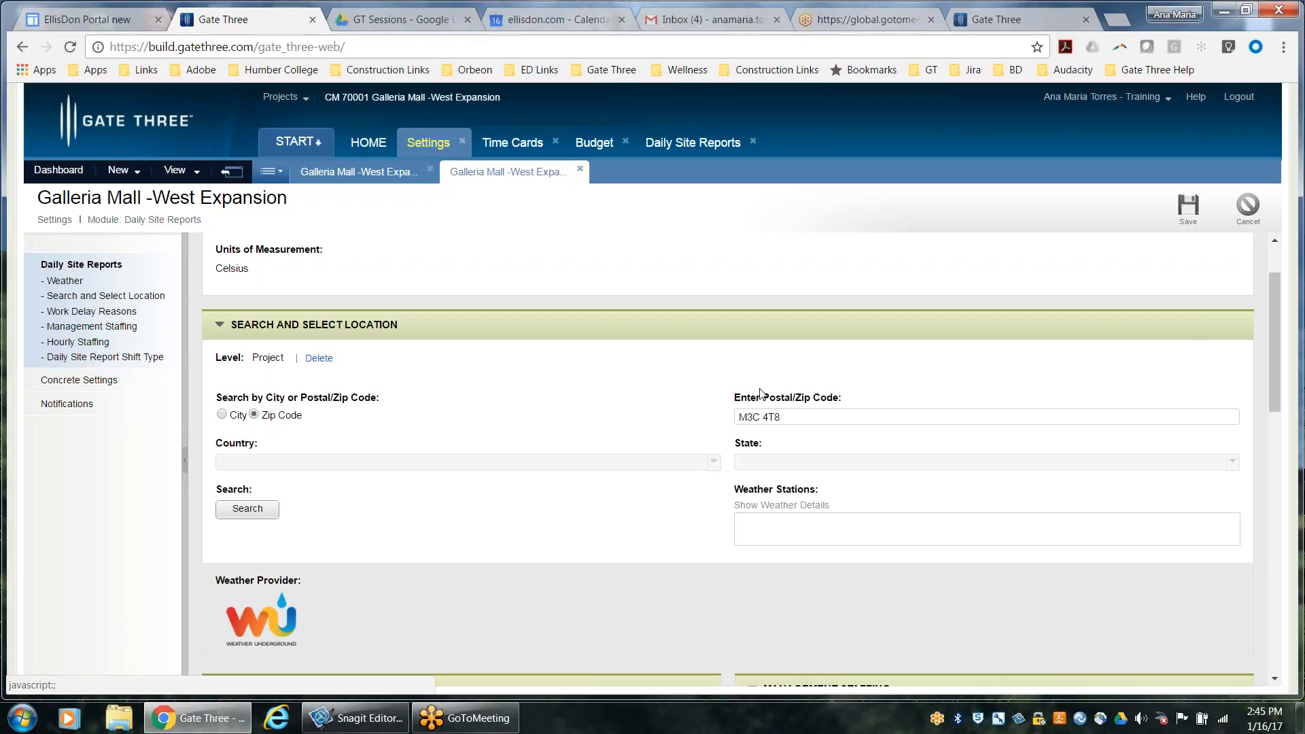
triple_click(757, 416)
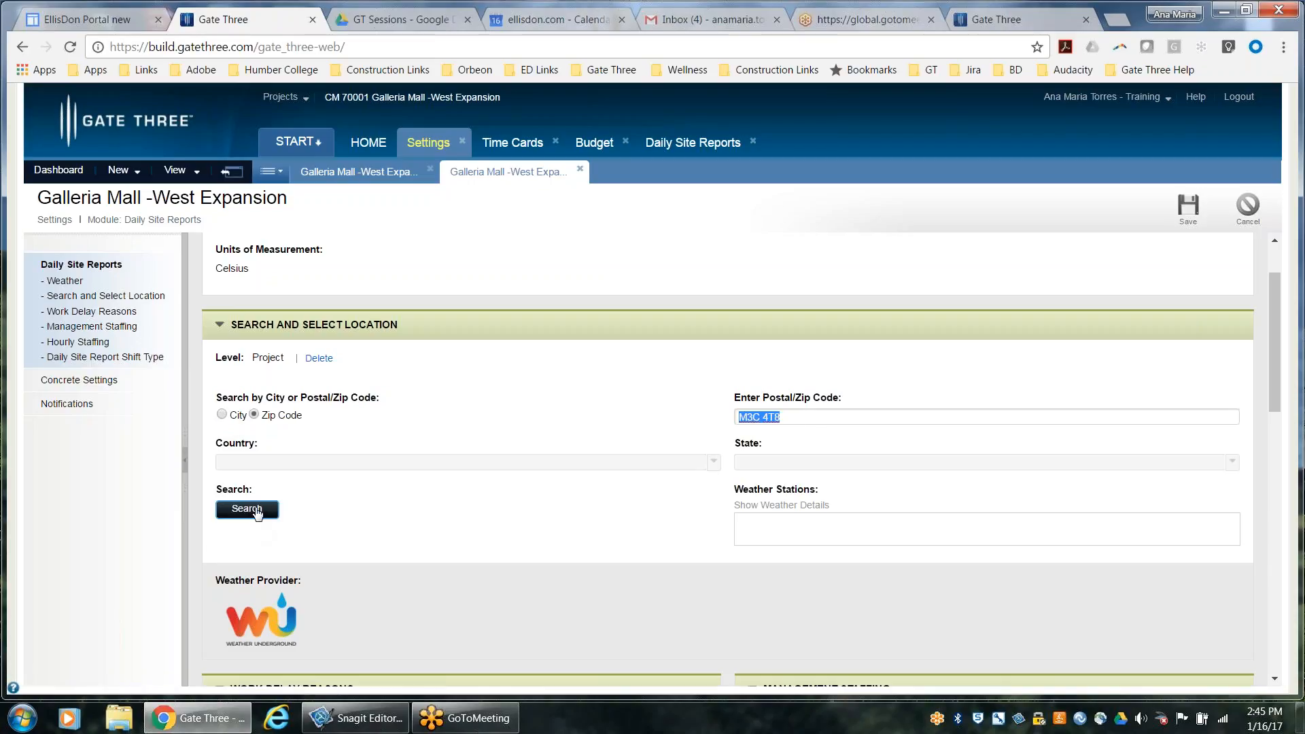
left_click(232, 512)
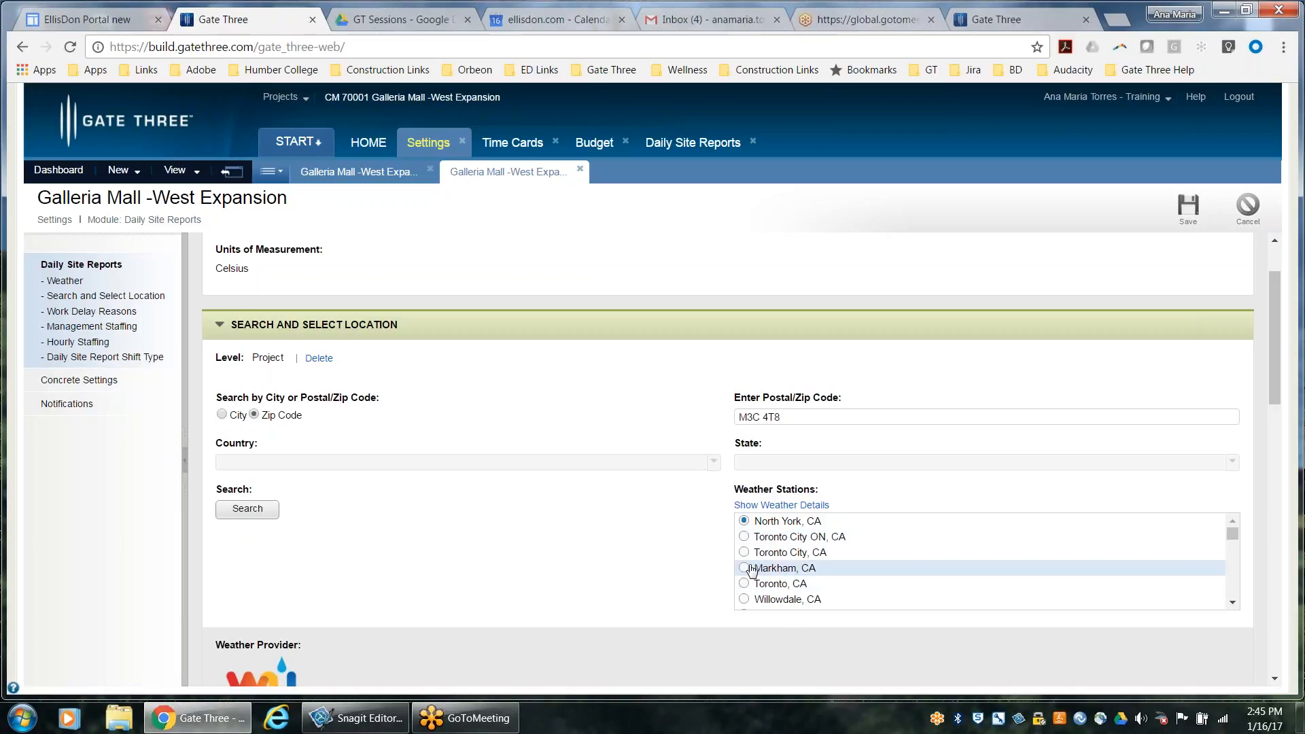
left_click(746, 585)
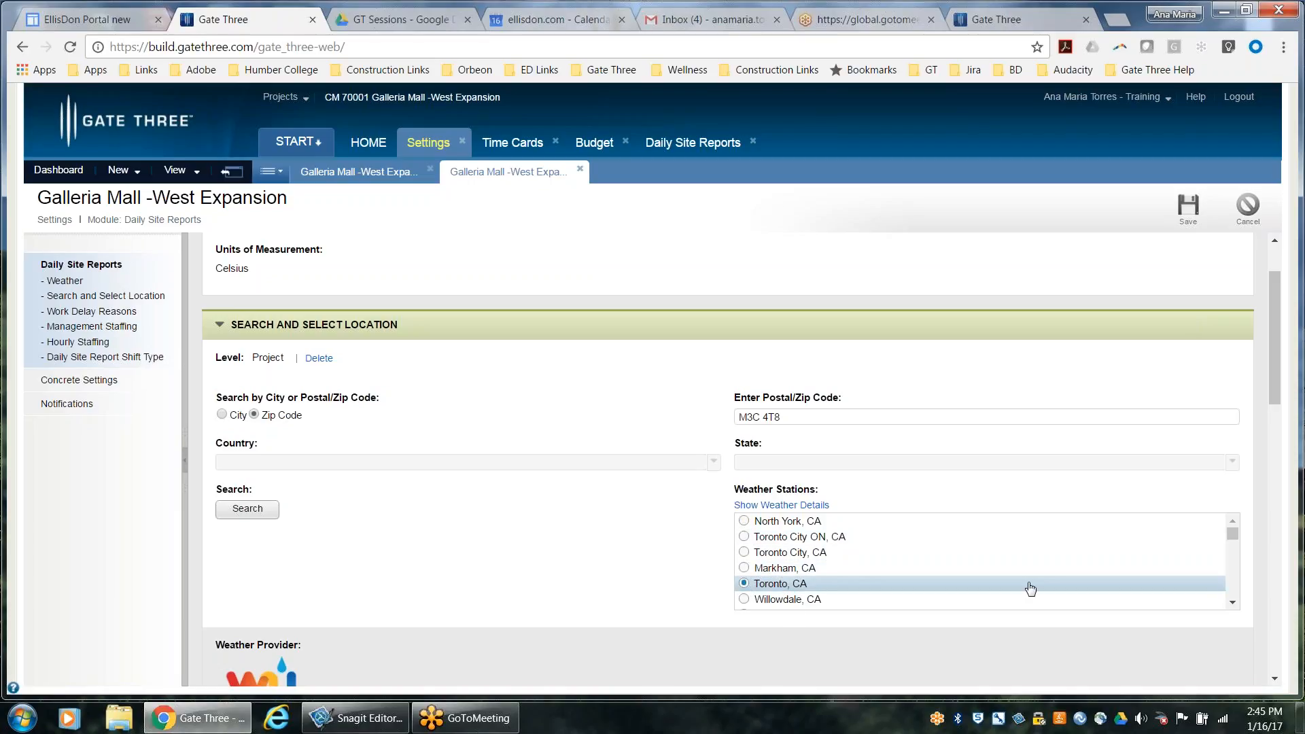
Examine the work delay reasons and compare the management and hourly staffing labels in the settings with the report's Site Staff section
left_click(1275, 679)
left_click_drag(1275, 678, 1275, 679)
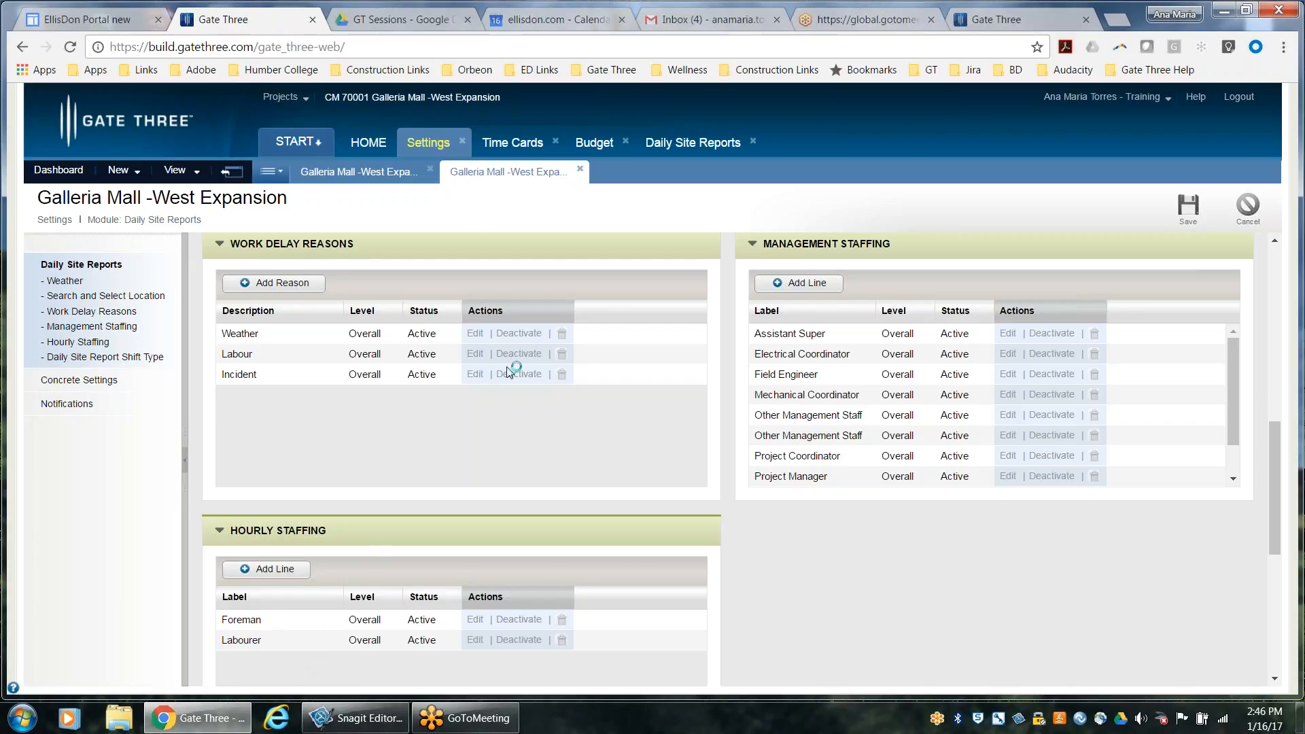
left_click(686, 149)
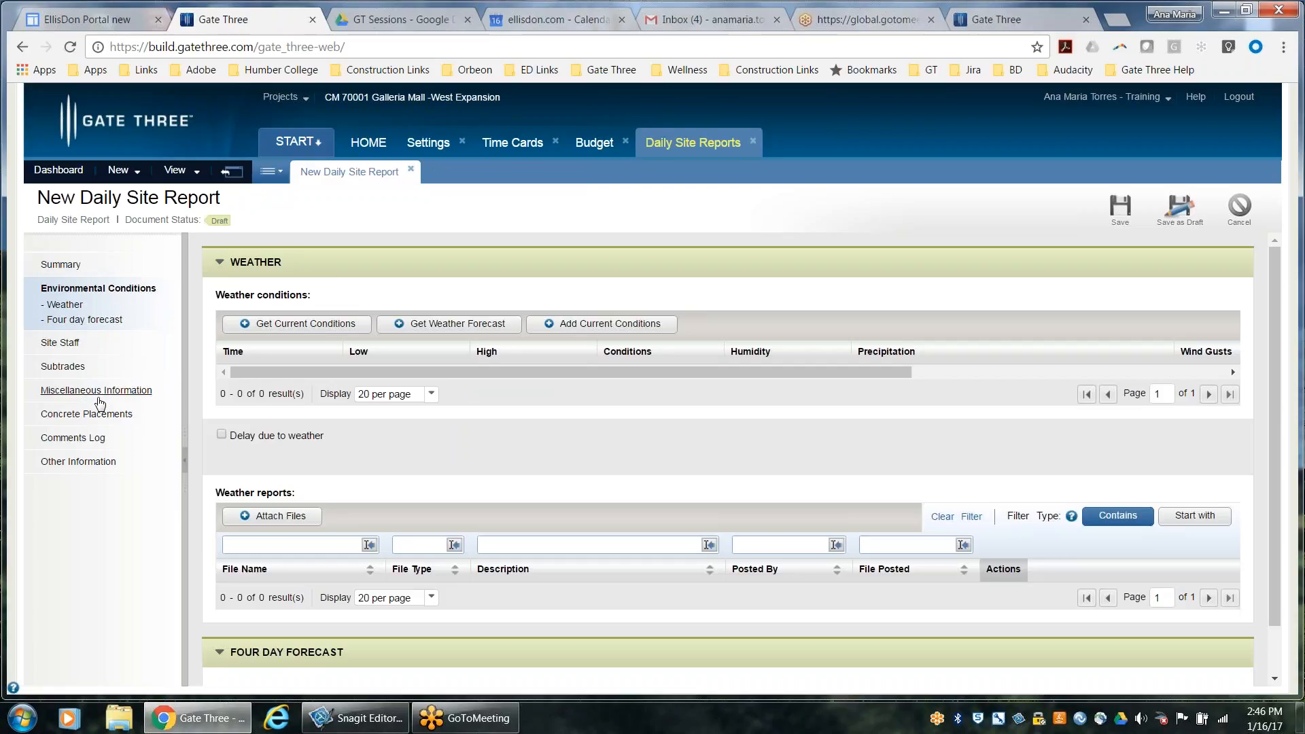
left_click(54, 343)
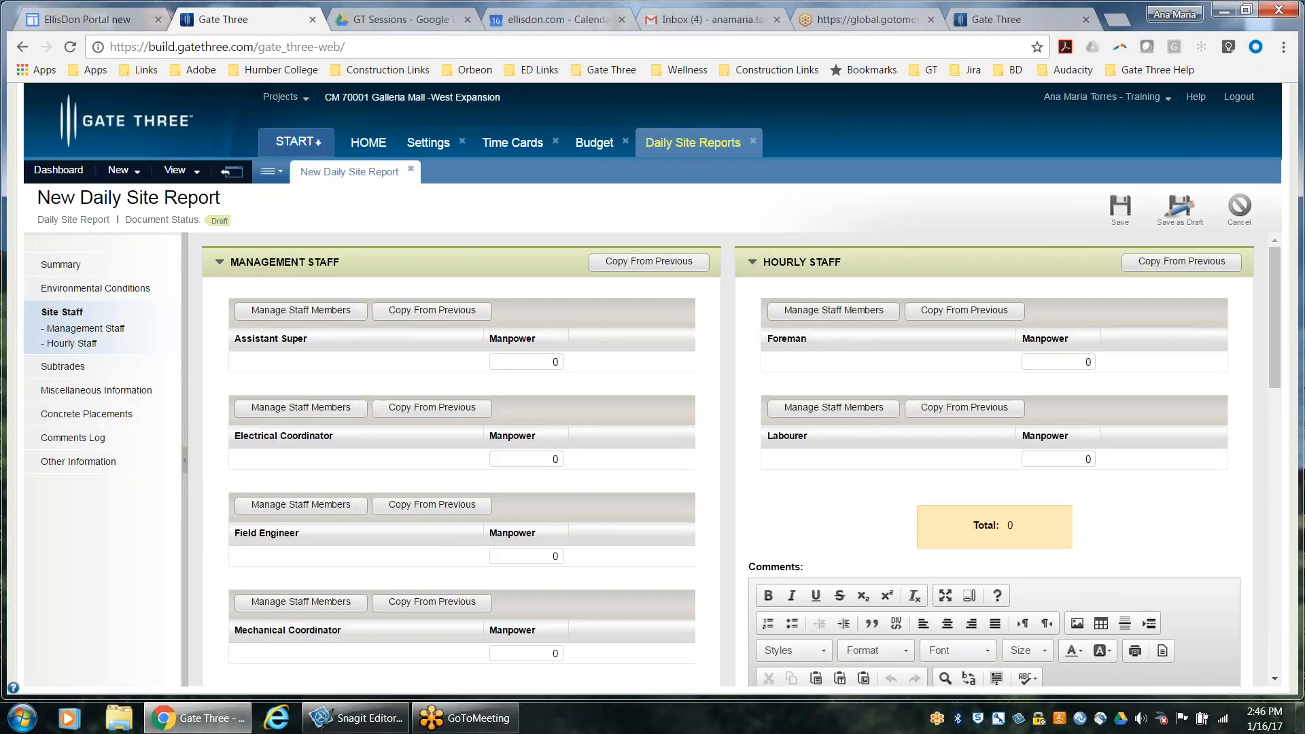
left_click_drag(768, 339, 833, 345)
left_click_drag(765, 444, 830, 443)
left_click(428, 143)
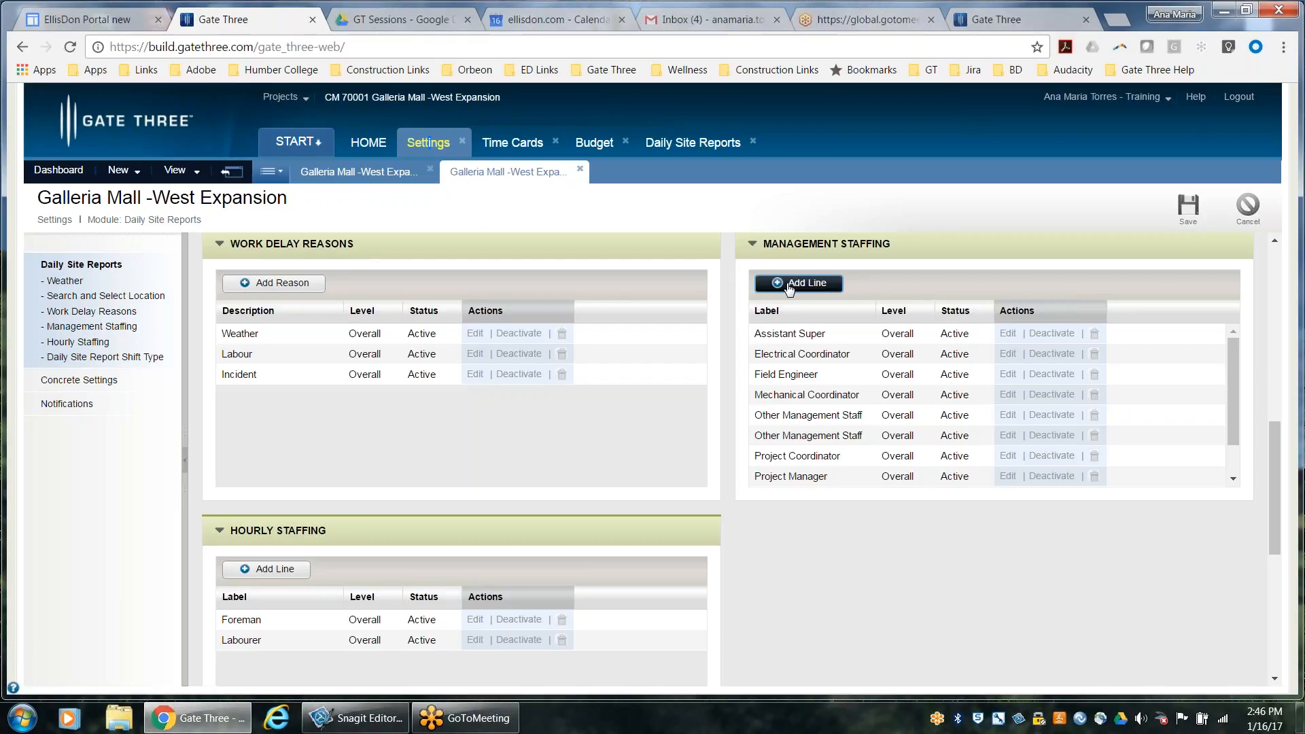
left_click(686, 144)
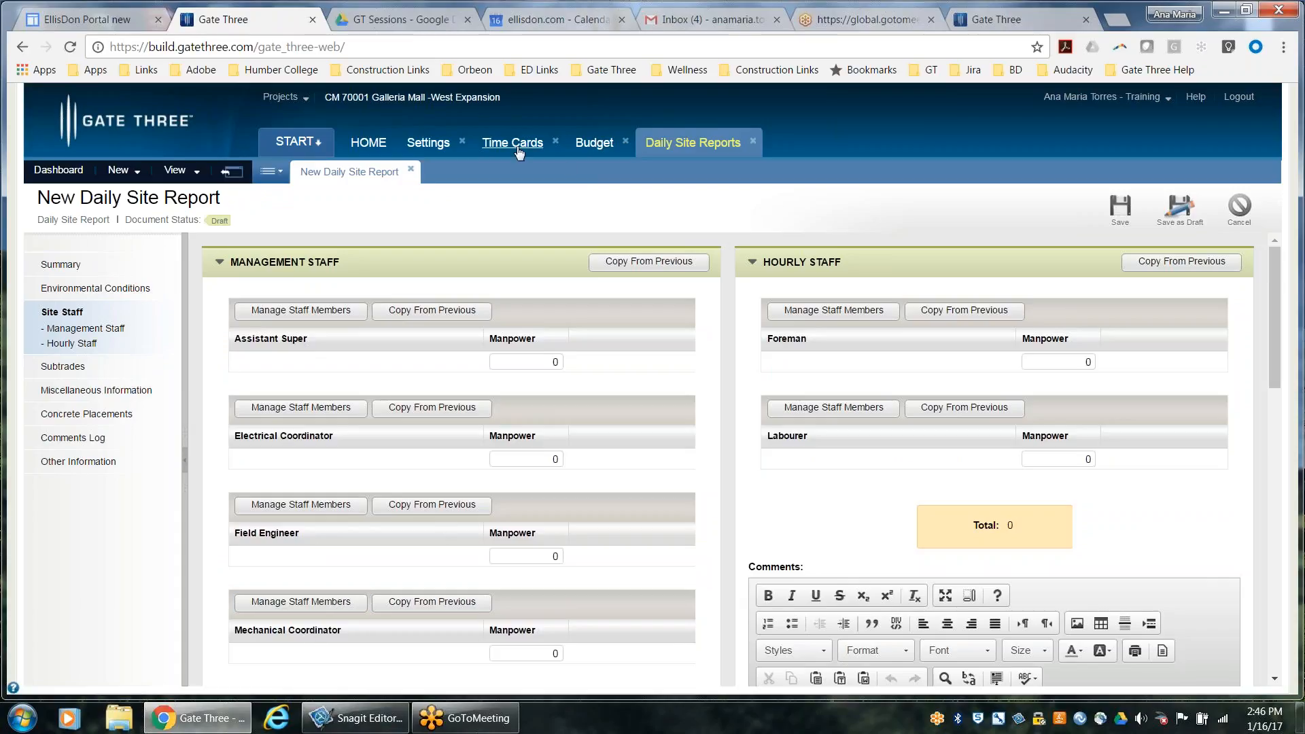
Review the superintendent, end date, time and weekday options of the daily site report shift types in the settings
left_click(429, 143)
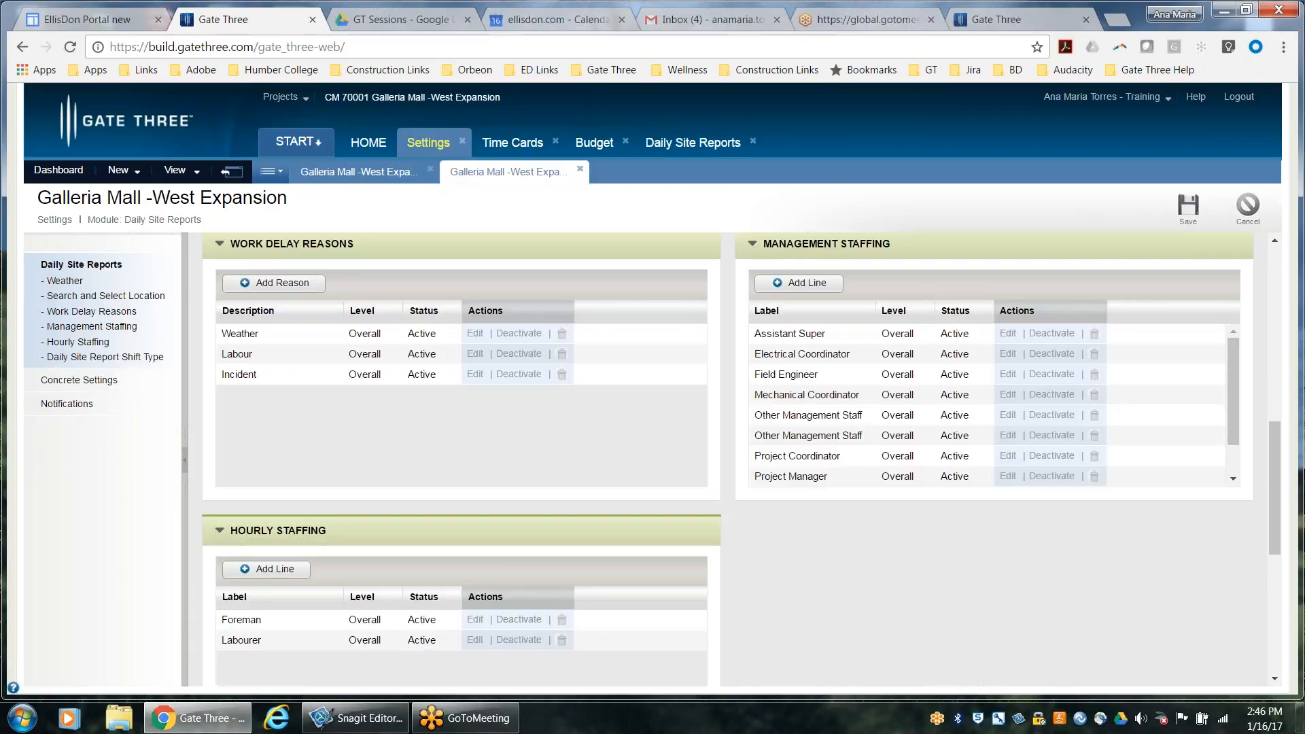
scroll(526, 532, "down", 5)
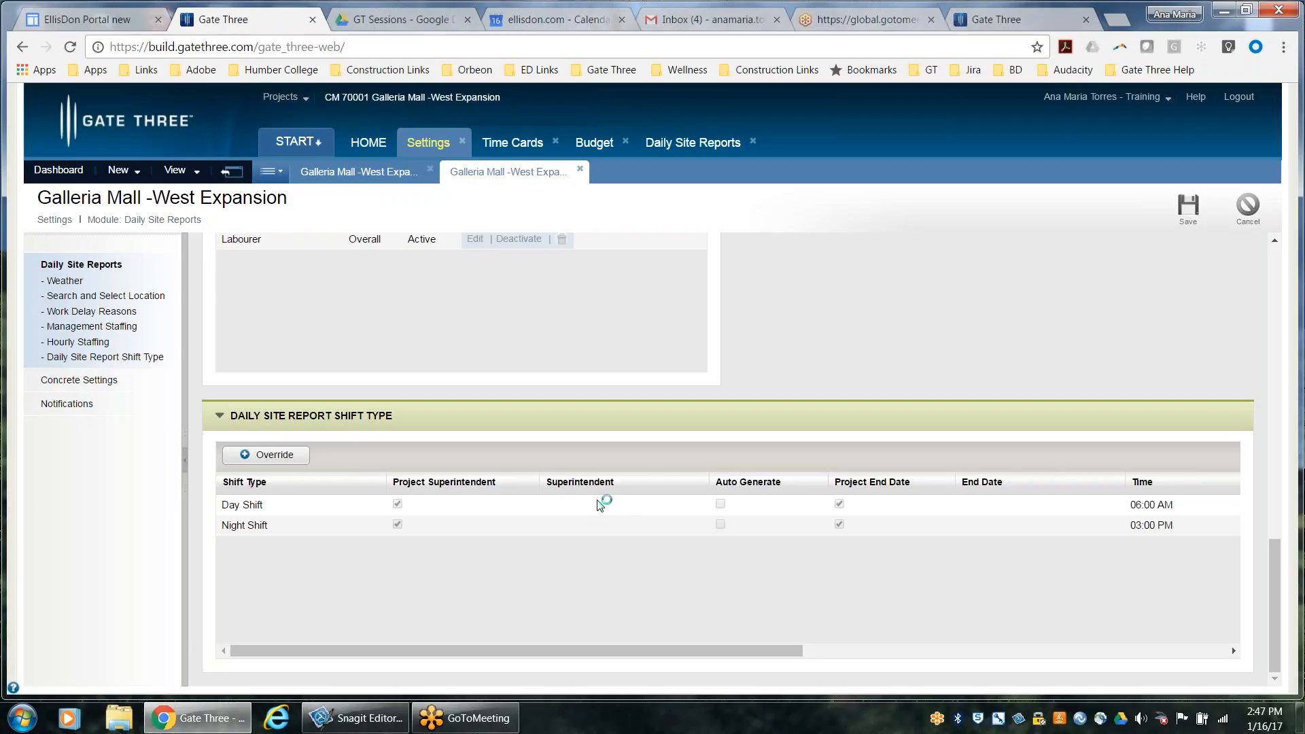
left_click_drag(742, 651, 1005, 654)
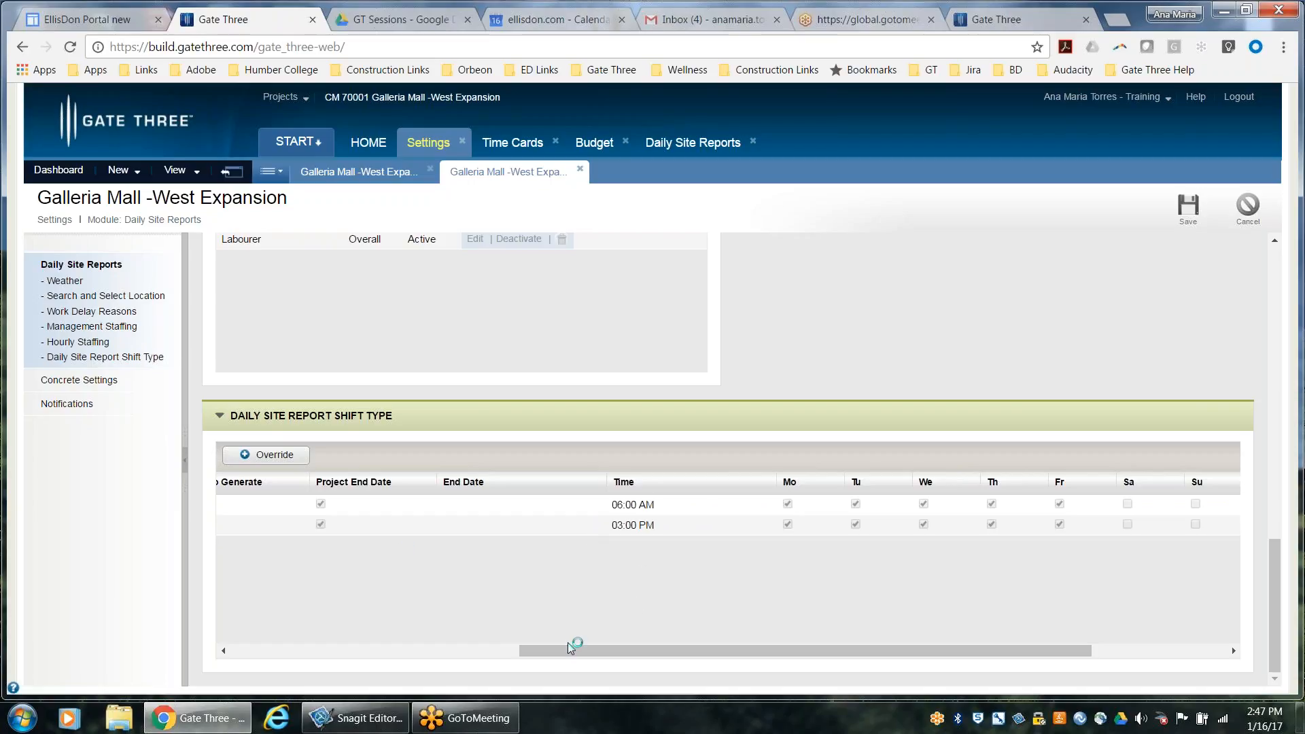
Check the remaining shift type columns in the settings, including weekdays, level, status and actions
left_click_drag(573, 649, 665, 653)
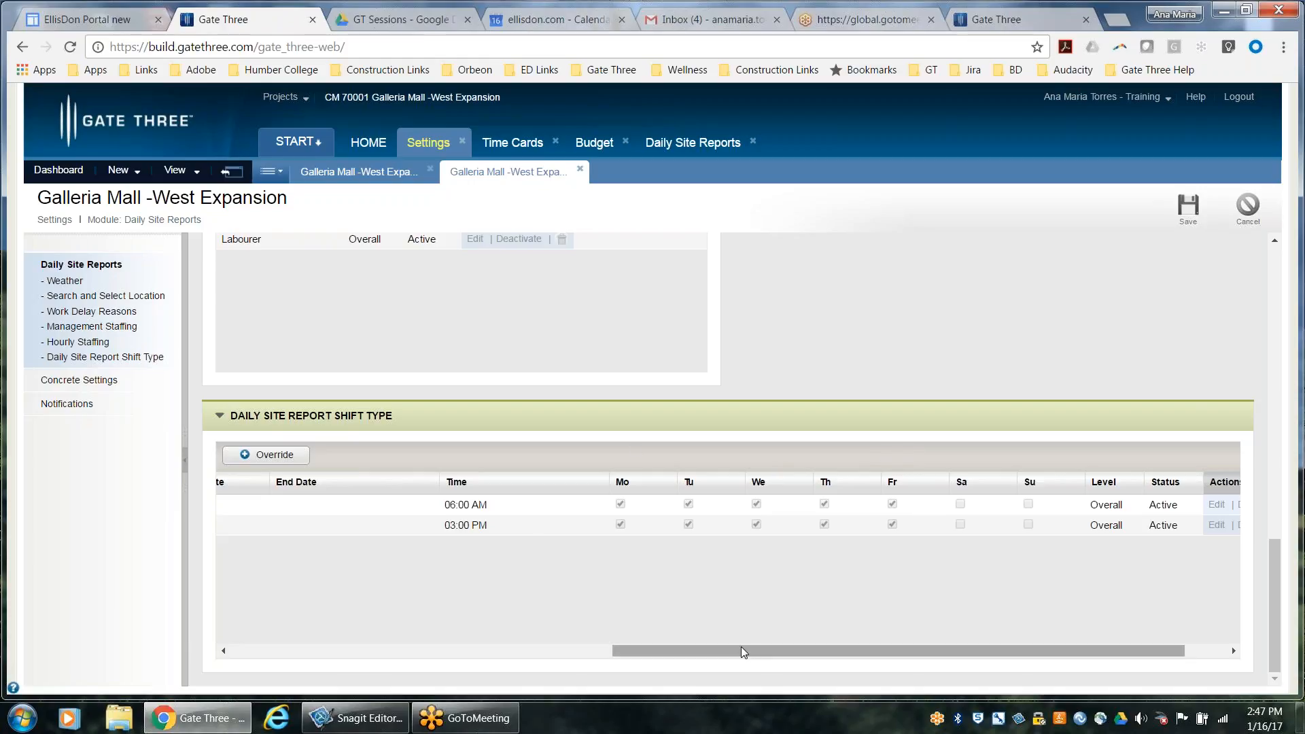
left_click_drag(744, 651, 848, 652)
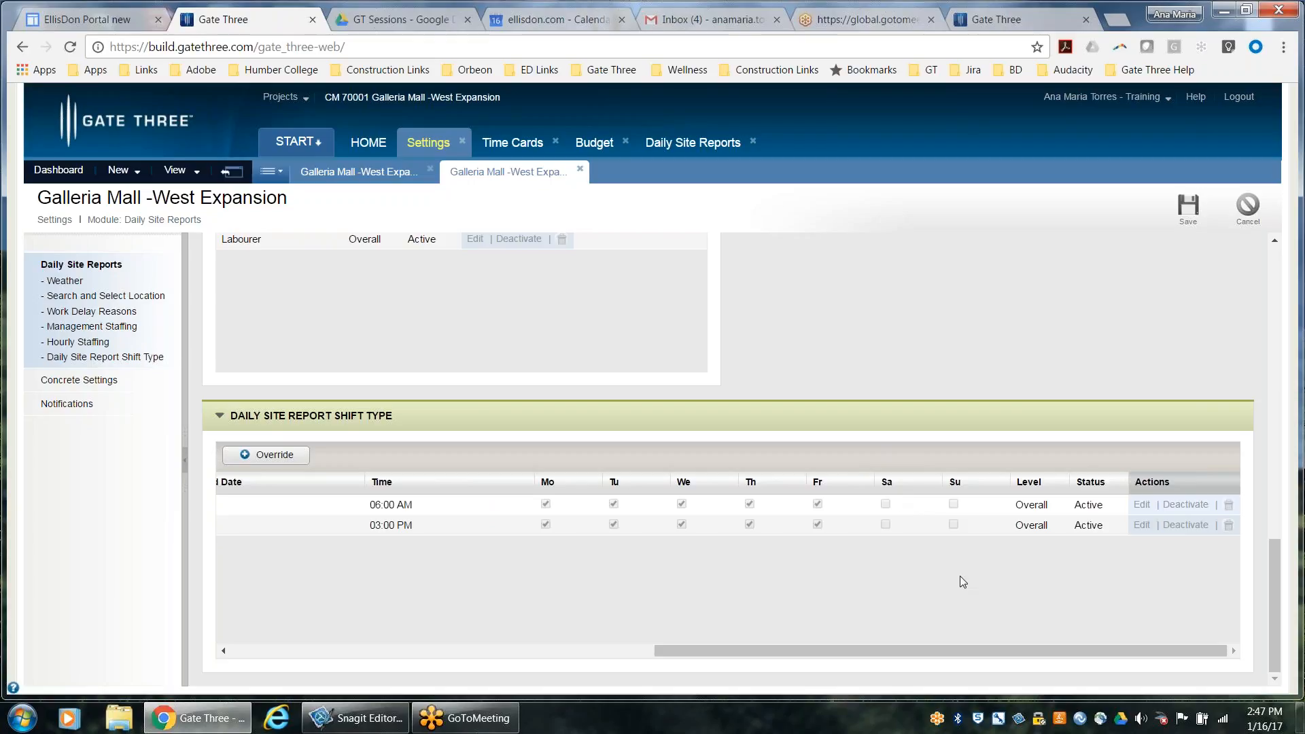
left_click_drag(1014, 651, 512, 635)
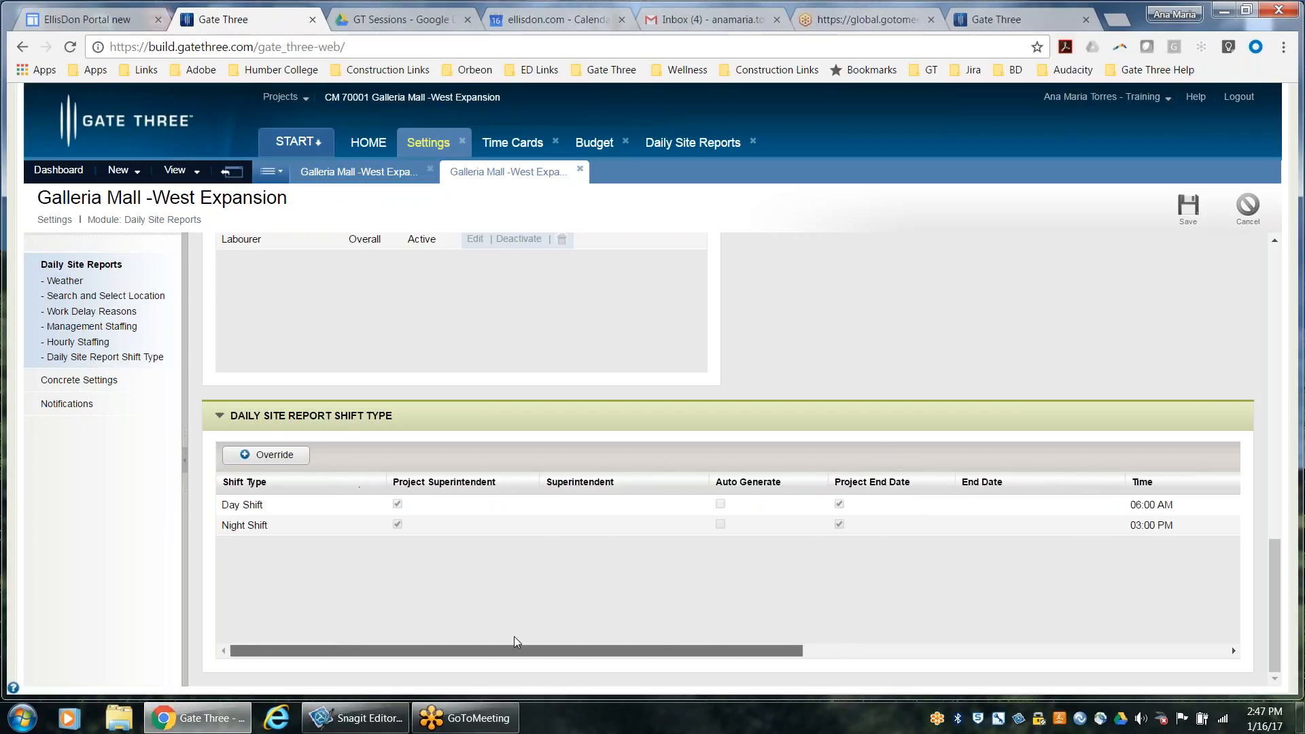
Review the concrete types, pour types and units in the Concrete Settings, and save the module settings
left_click(114, 385)
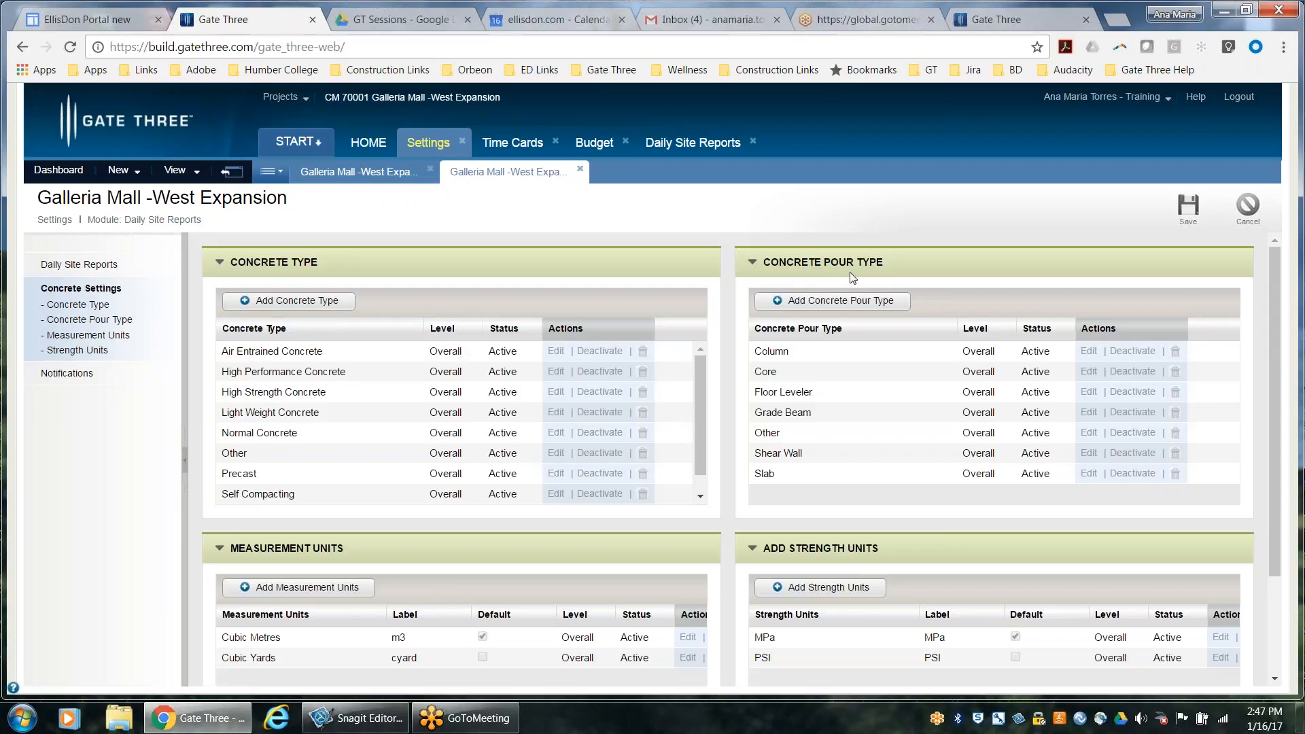
left_click(700, 496)
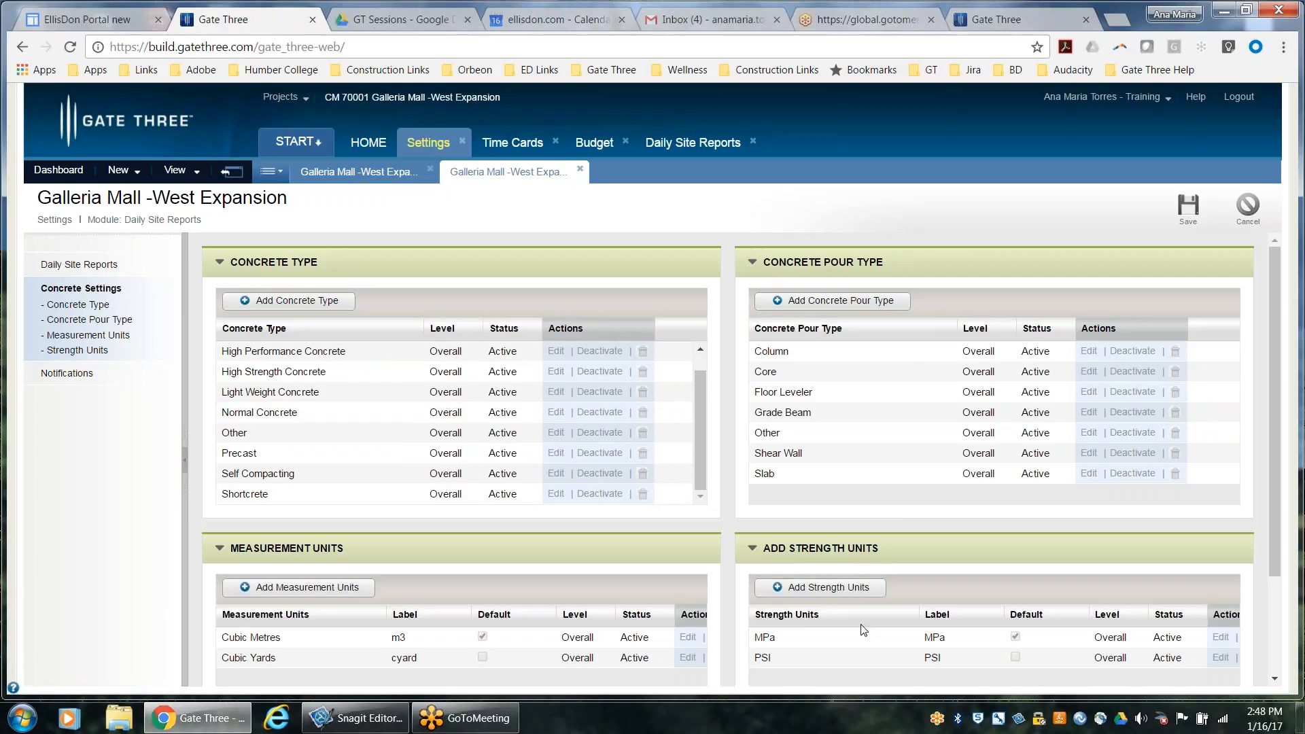
left_click(1188, 206)
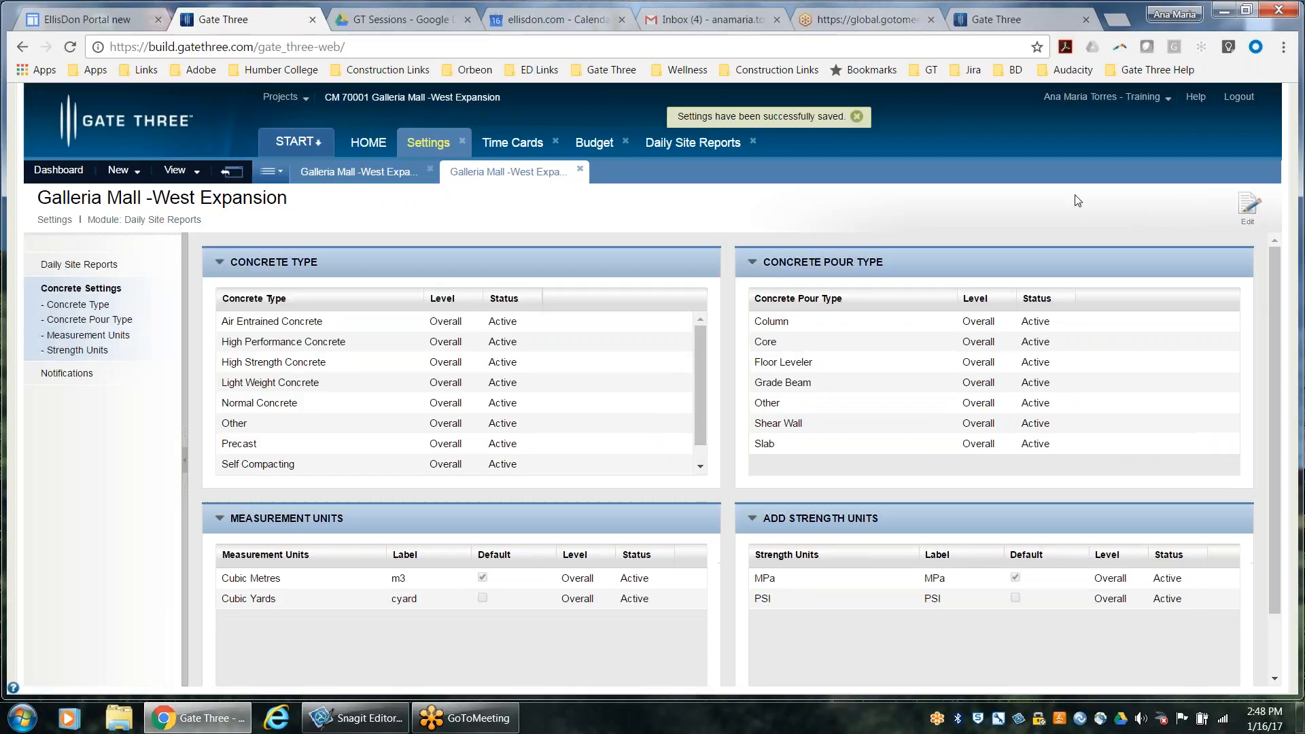
In the new daily site report's Environmental Conditions, retrieve the current conditions and the weather forecast
left_click(674, 160)
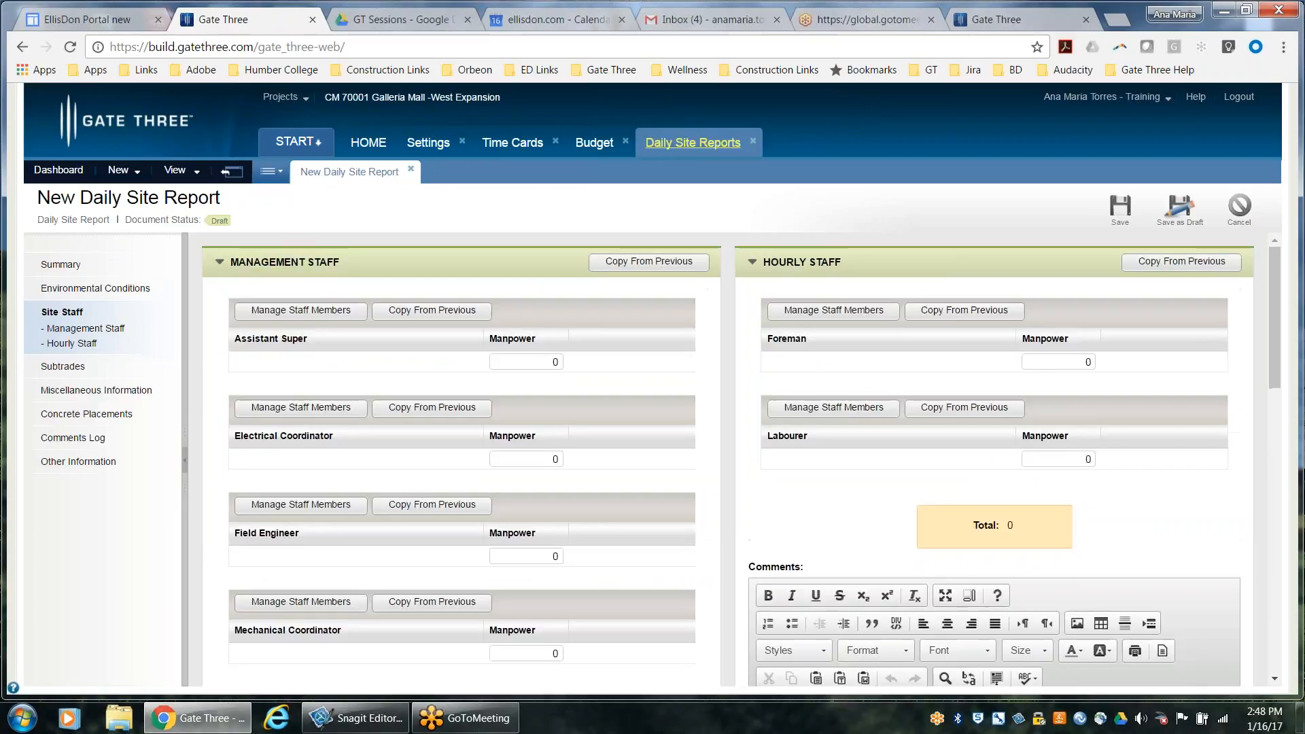
left_click(117, 291)
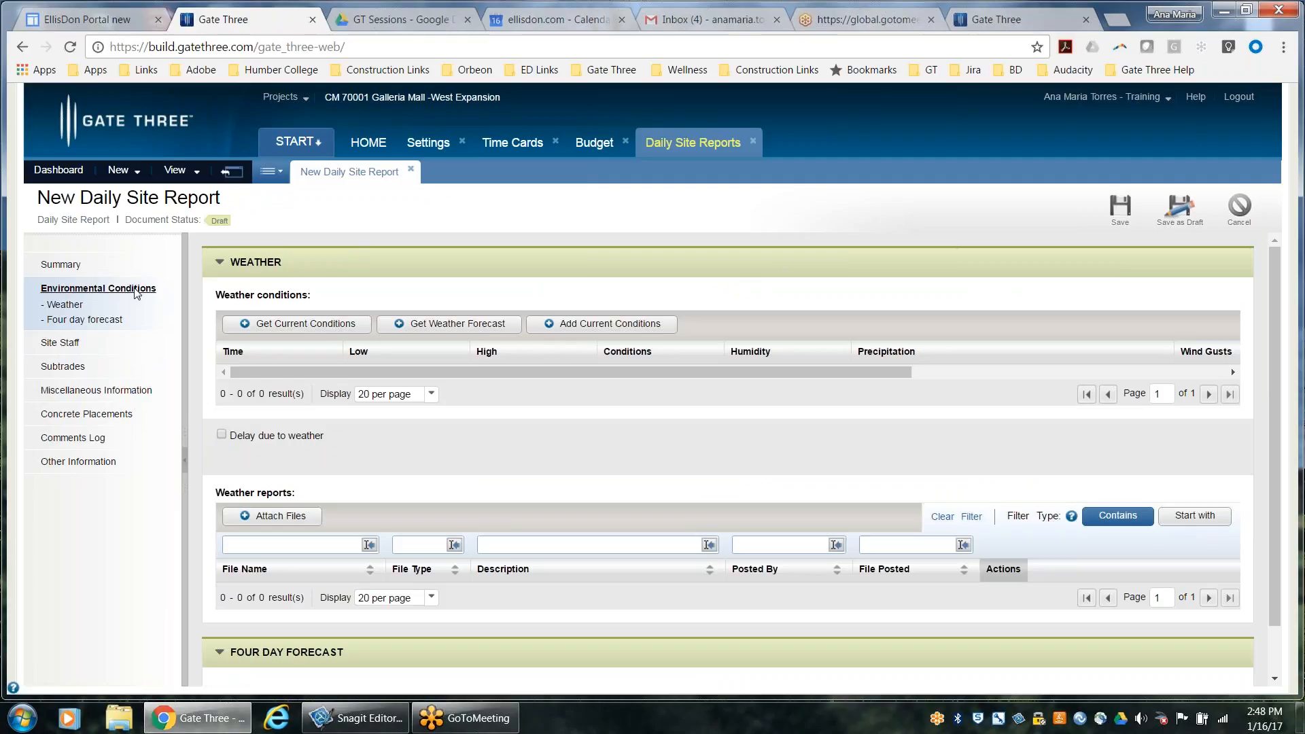
left_click(281, 320)
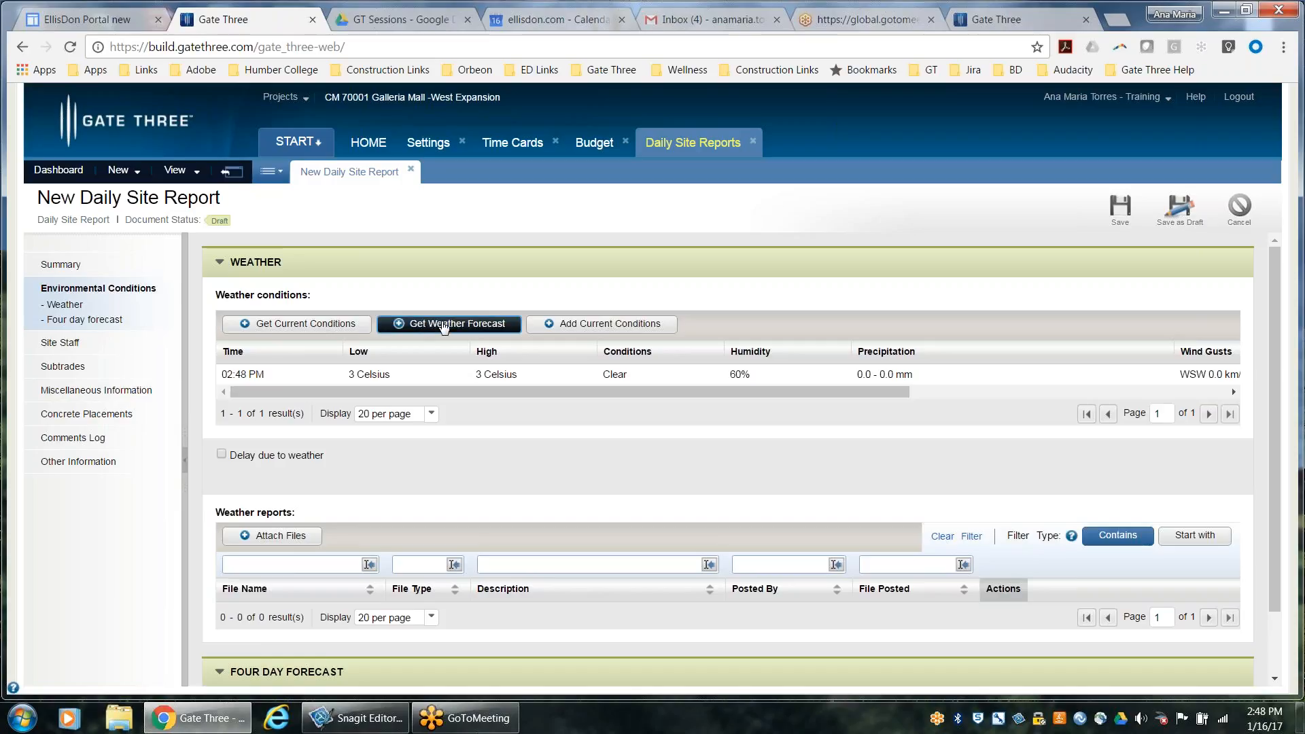
left_click(444, 326)
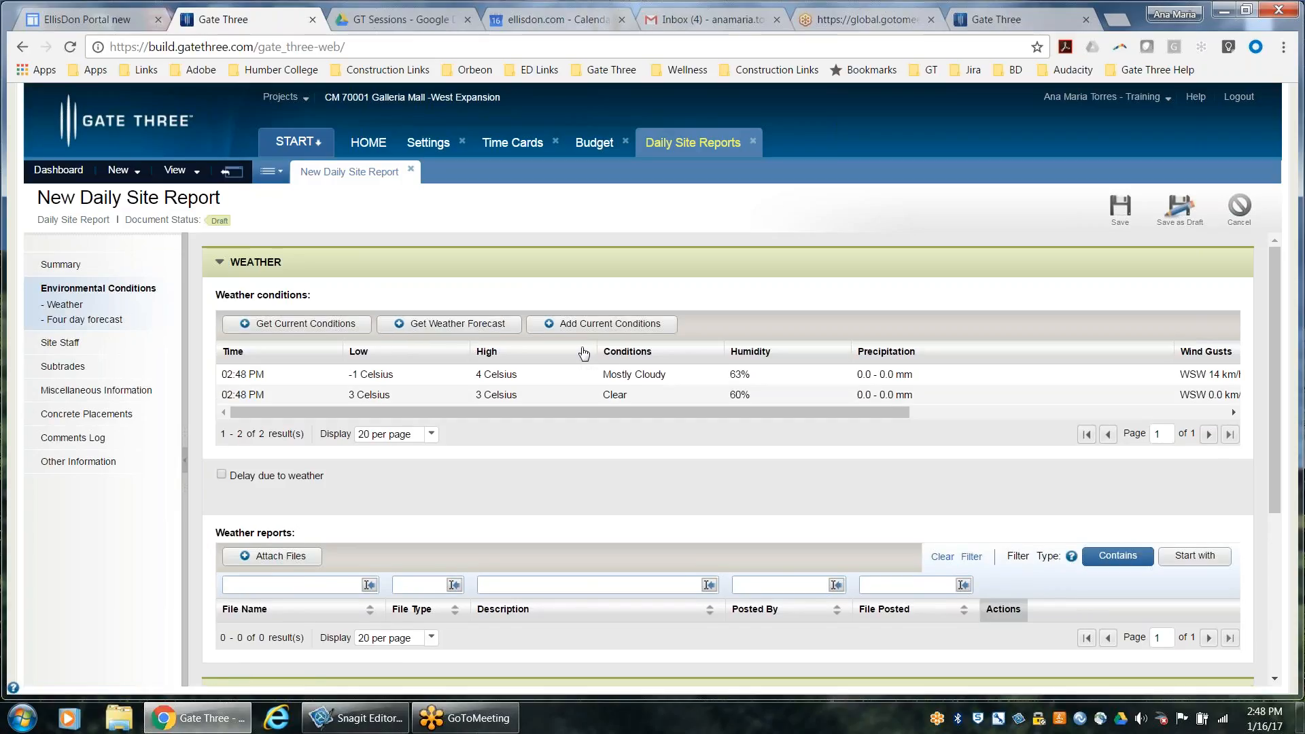
scroll(548, 443, "down", 4)
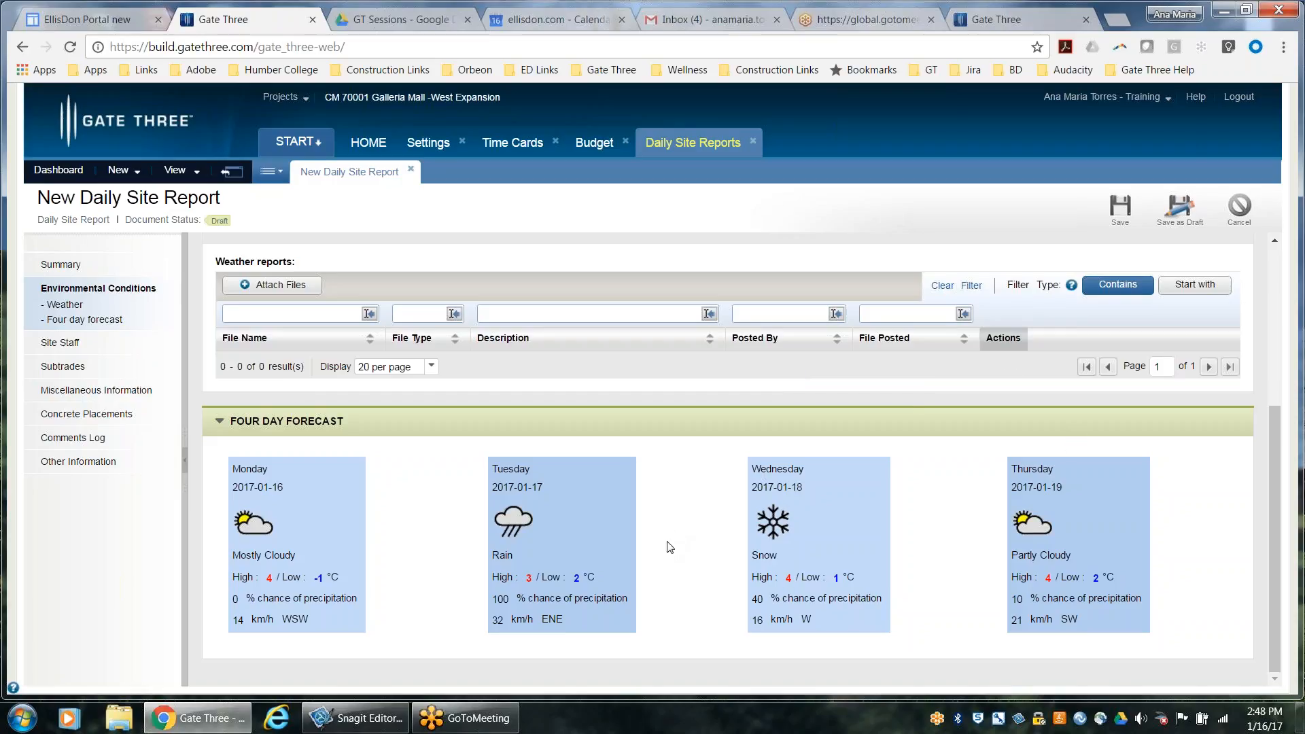
scroll(636, 371, "up", 4)
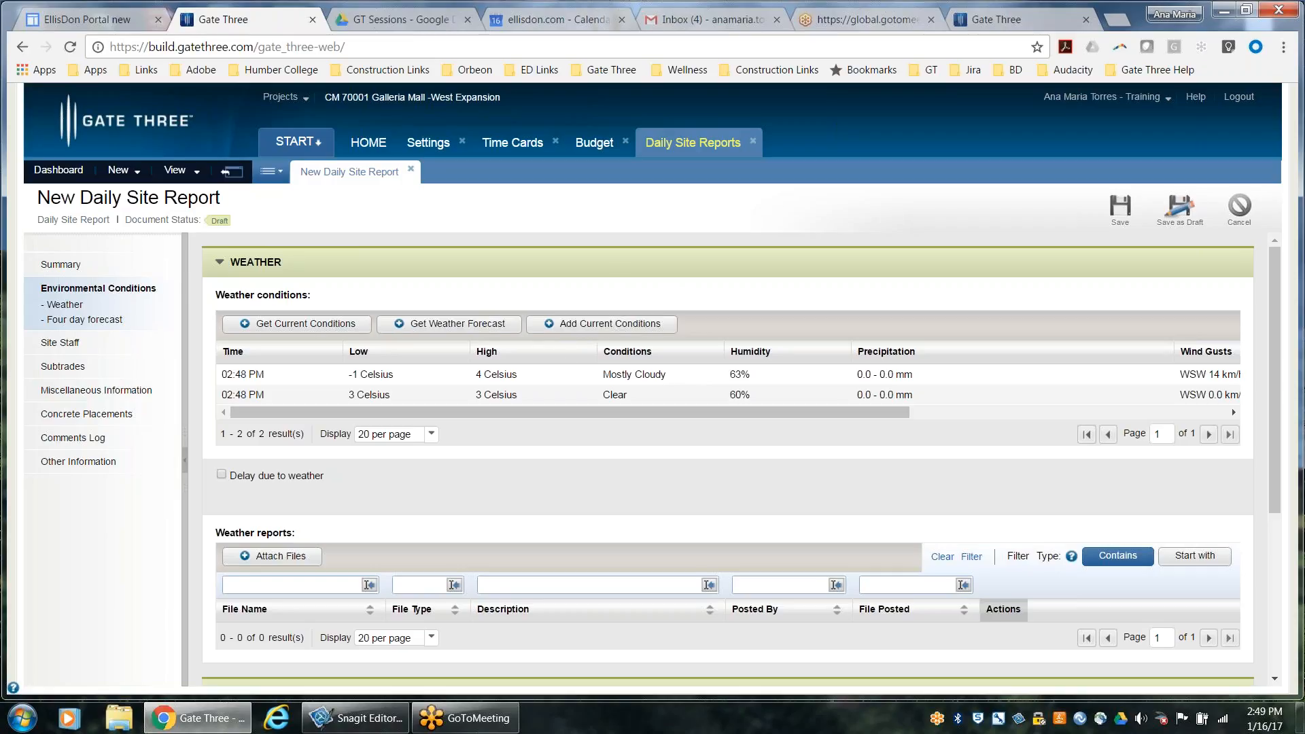
Add a manual weather conditions entry and set its time to 02:50 PM
left_click(597, 330)
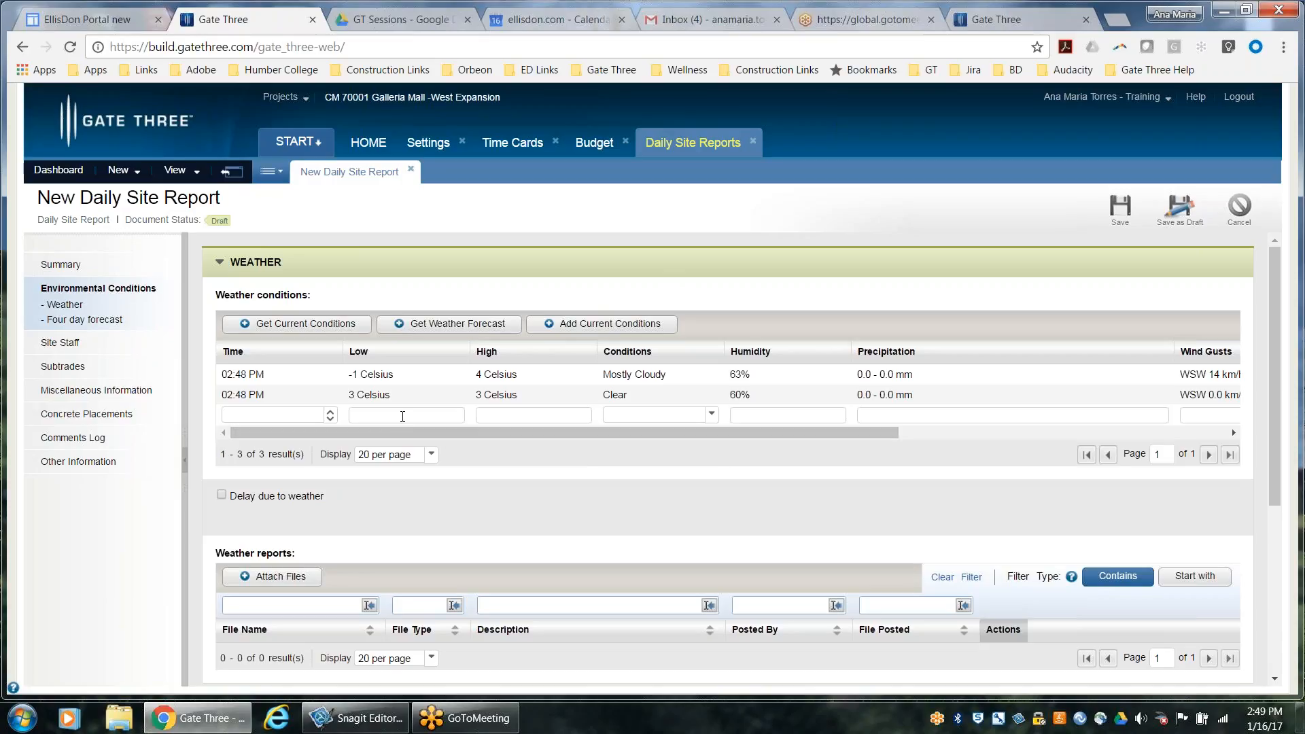
left_click(329, 417)
left_click(329, 412)
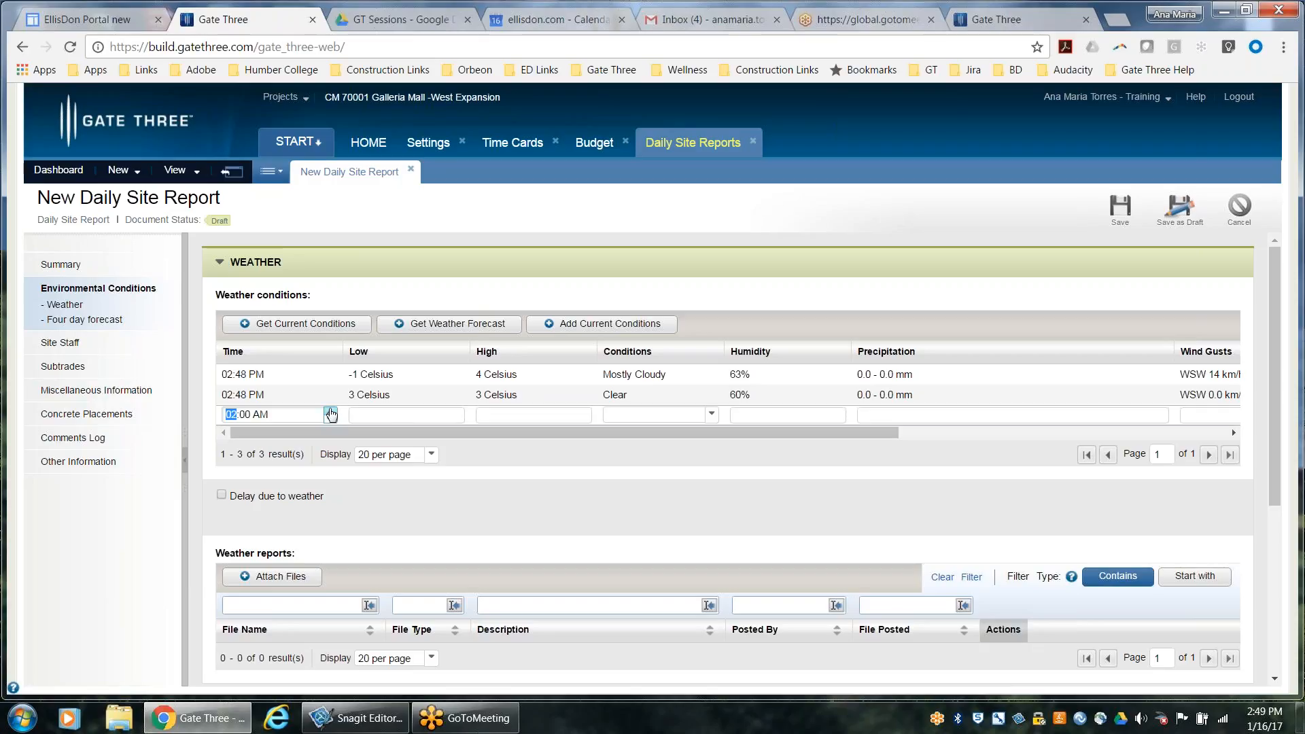
left_click(296, 416)
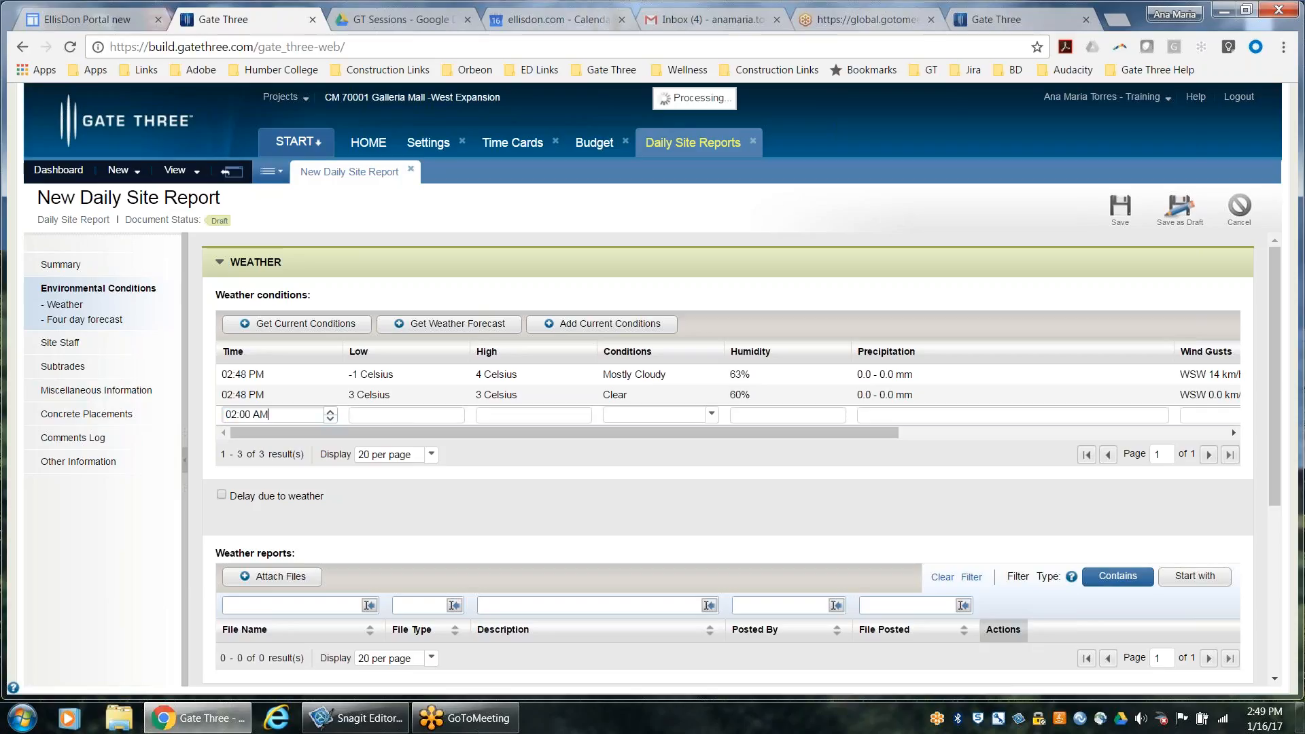
left_click(331, 418)
left_click(251, 415)
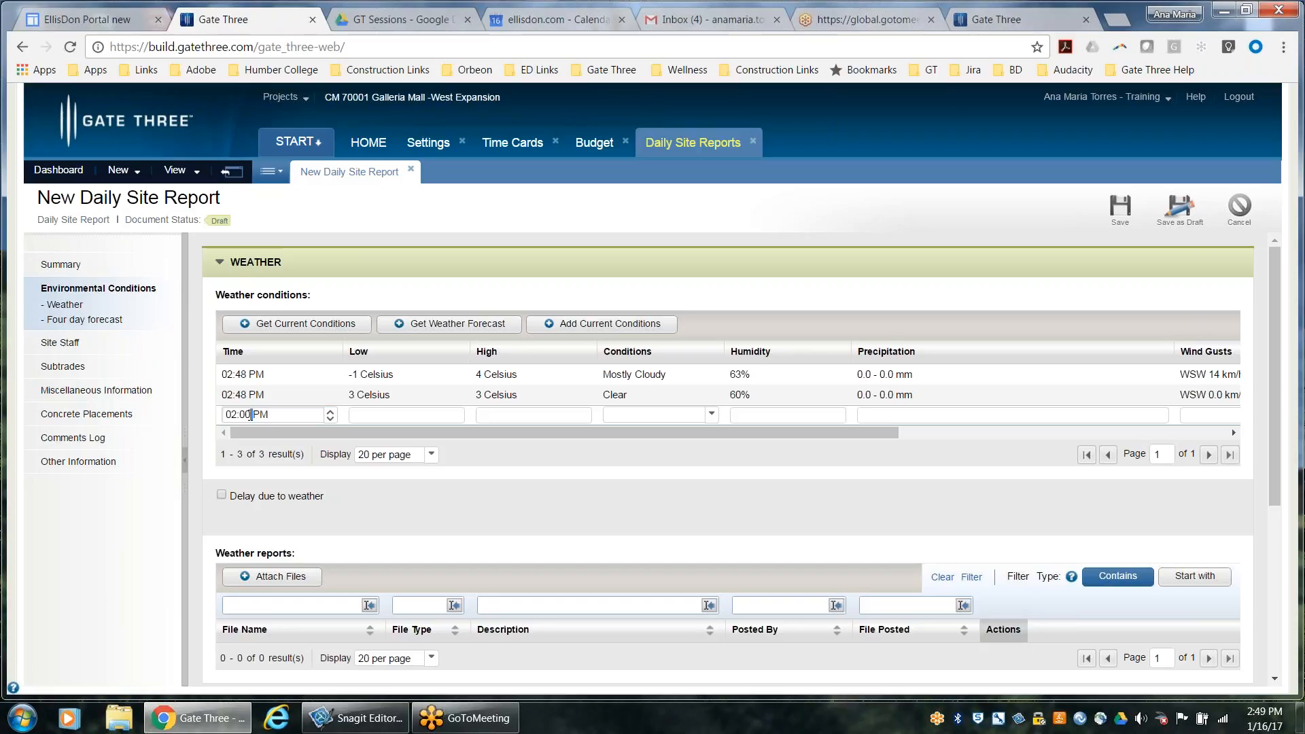
key("BackSpace")
key("BackSpace")
type("50")
Give the new weather entry a low of 3, a high of 4 and Sleet conditions, and apply it
left_click(417, 414)
left_click(505, 418)
left_click(711, 414)
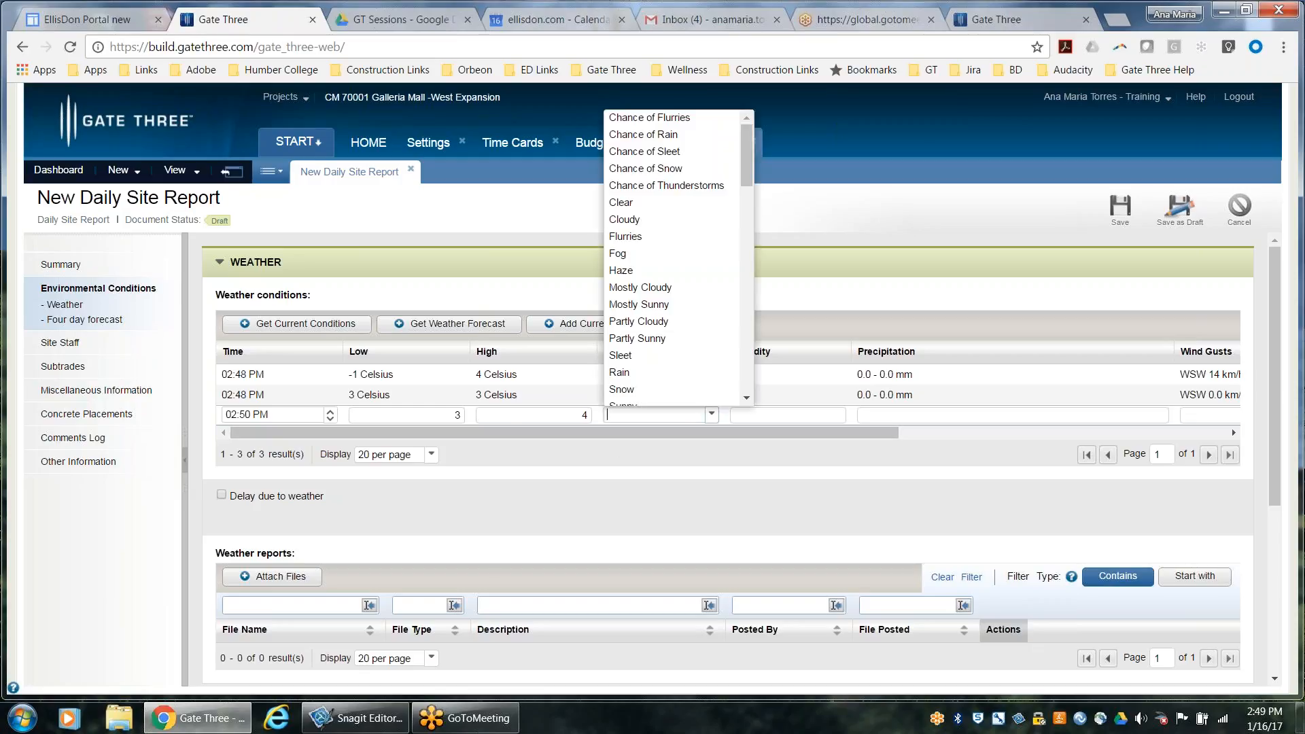
left_click(711, 357)
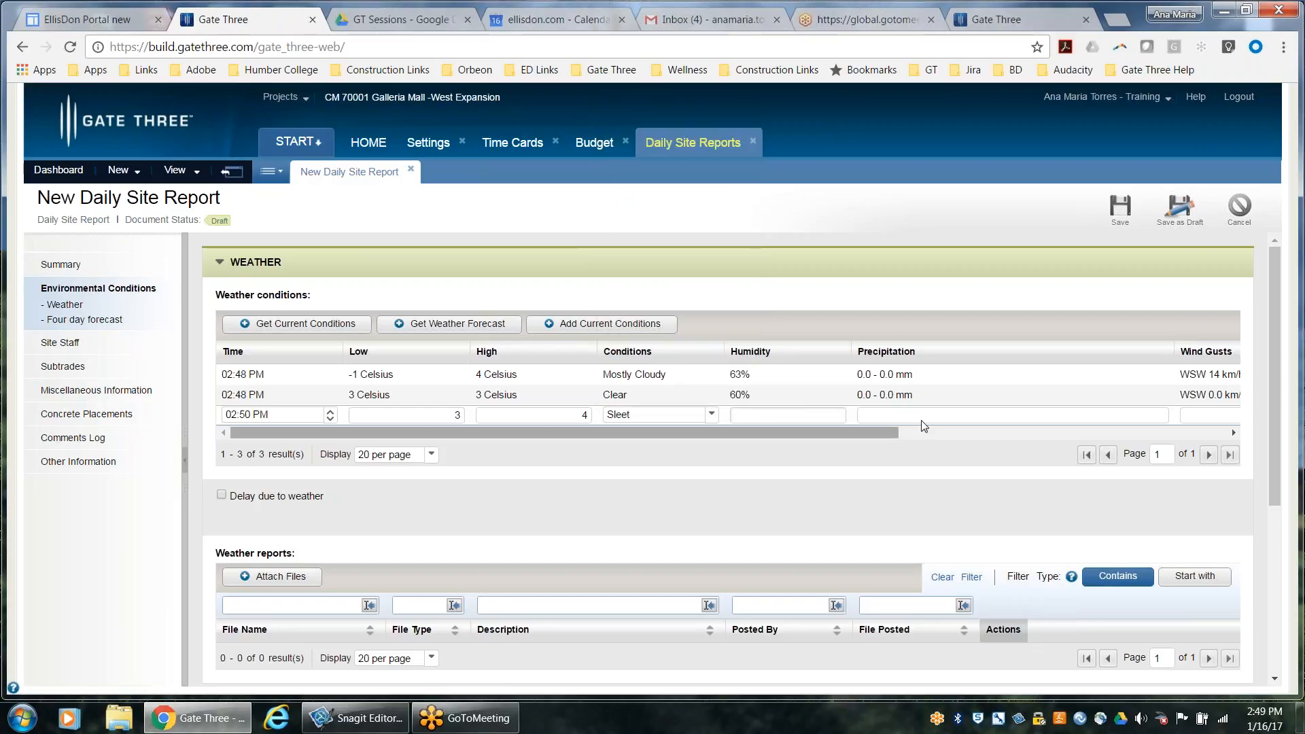
left_click_drag(867, 431, 953, 432)
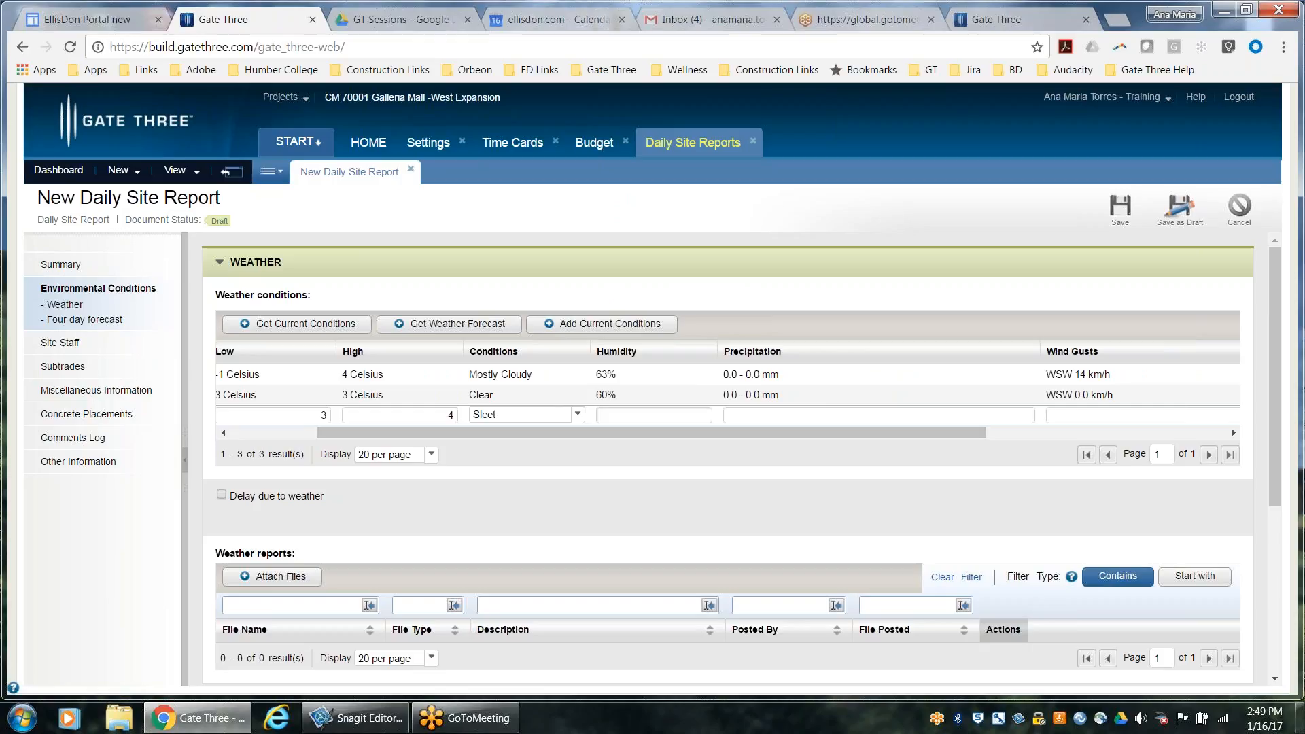
left_click_drag(767, 431, 986, 435)
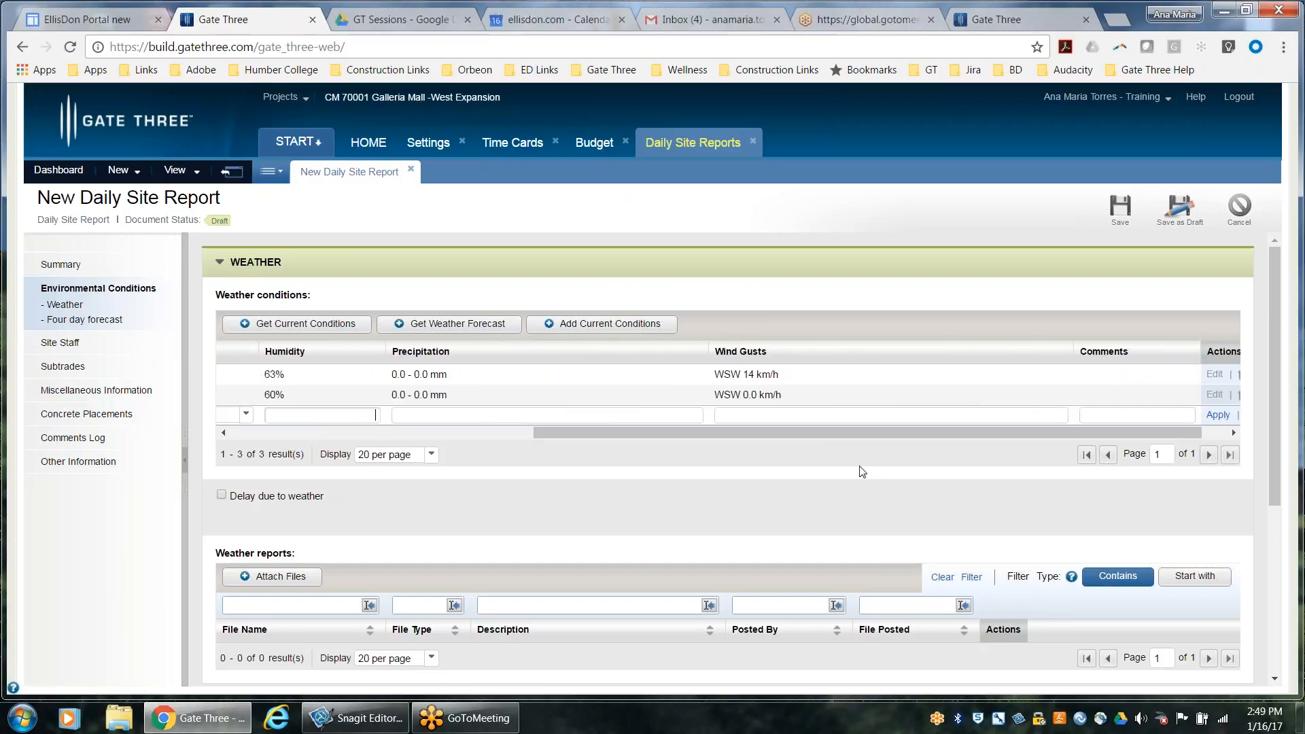
left_click_drag(846, 430, 924, 437)
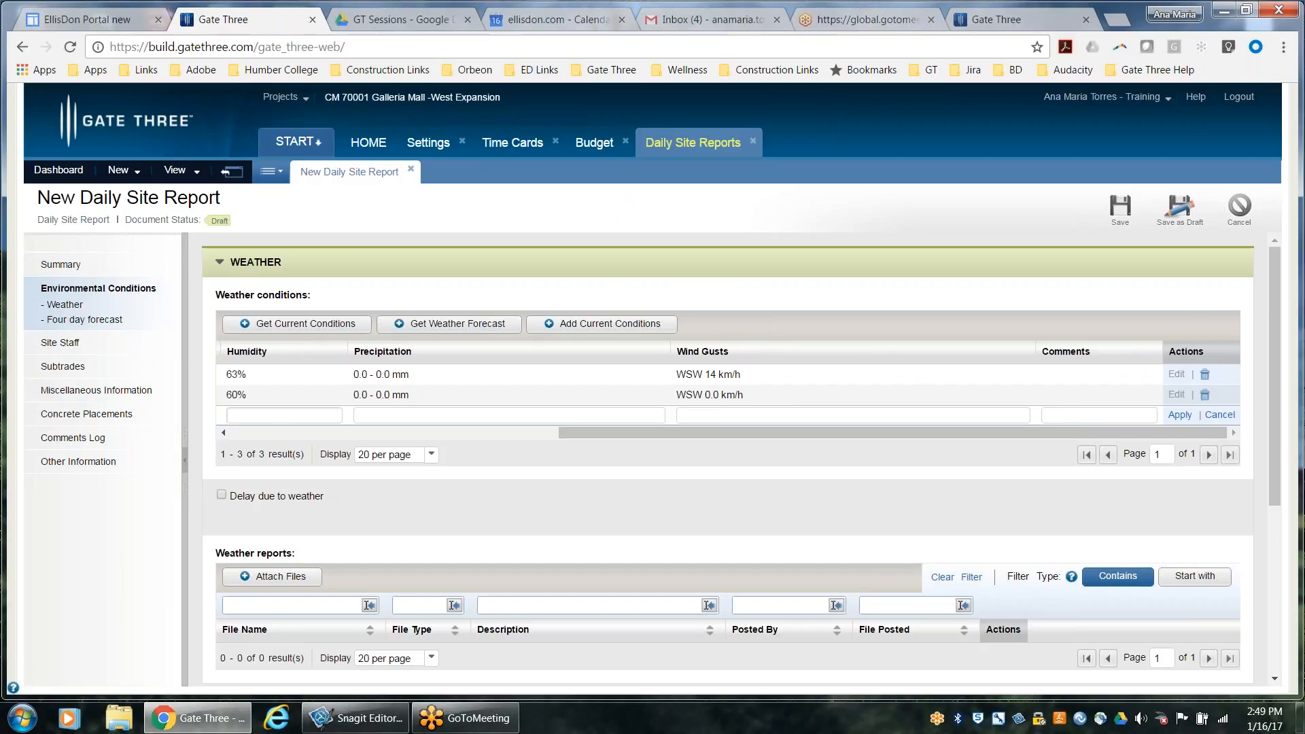
left_click(1070, 421)
left_click(1180, 415)
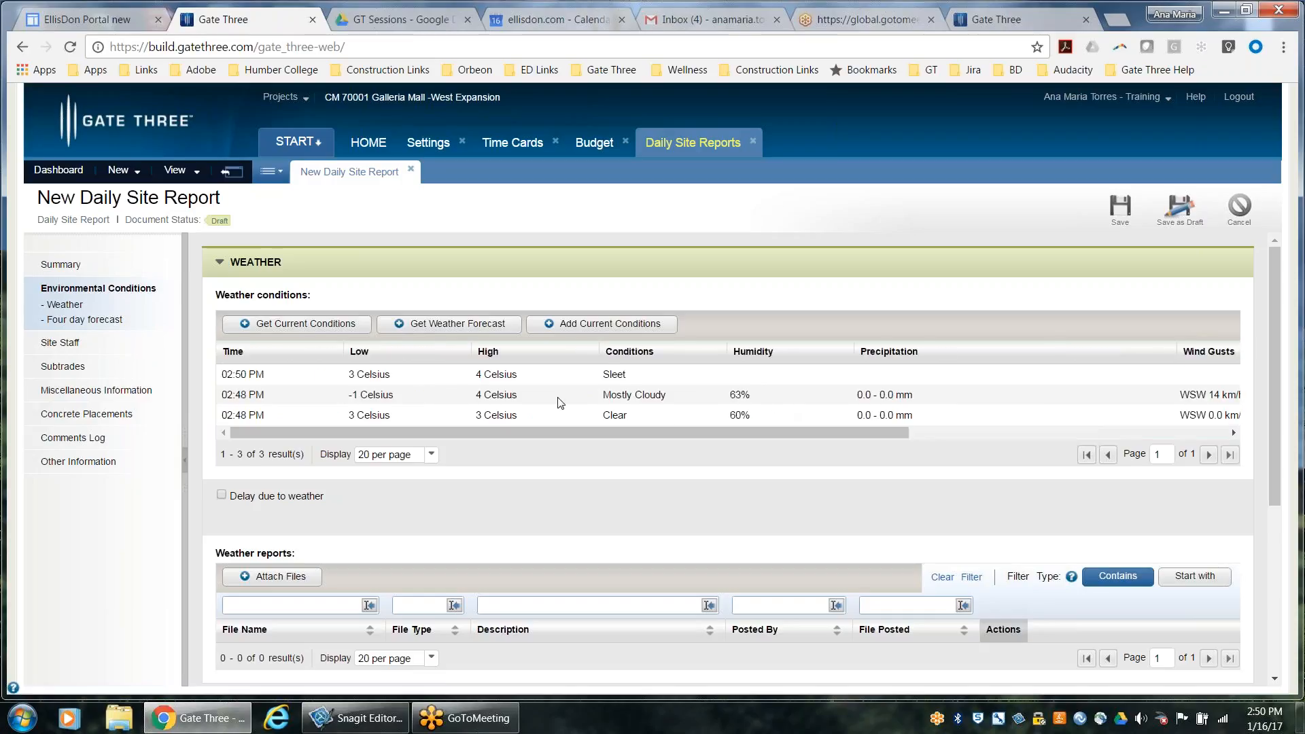
Mark a delay due to weather with a project work delay of 10 hours and Weather as the reason
scroll(592, 389, "down", 1)
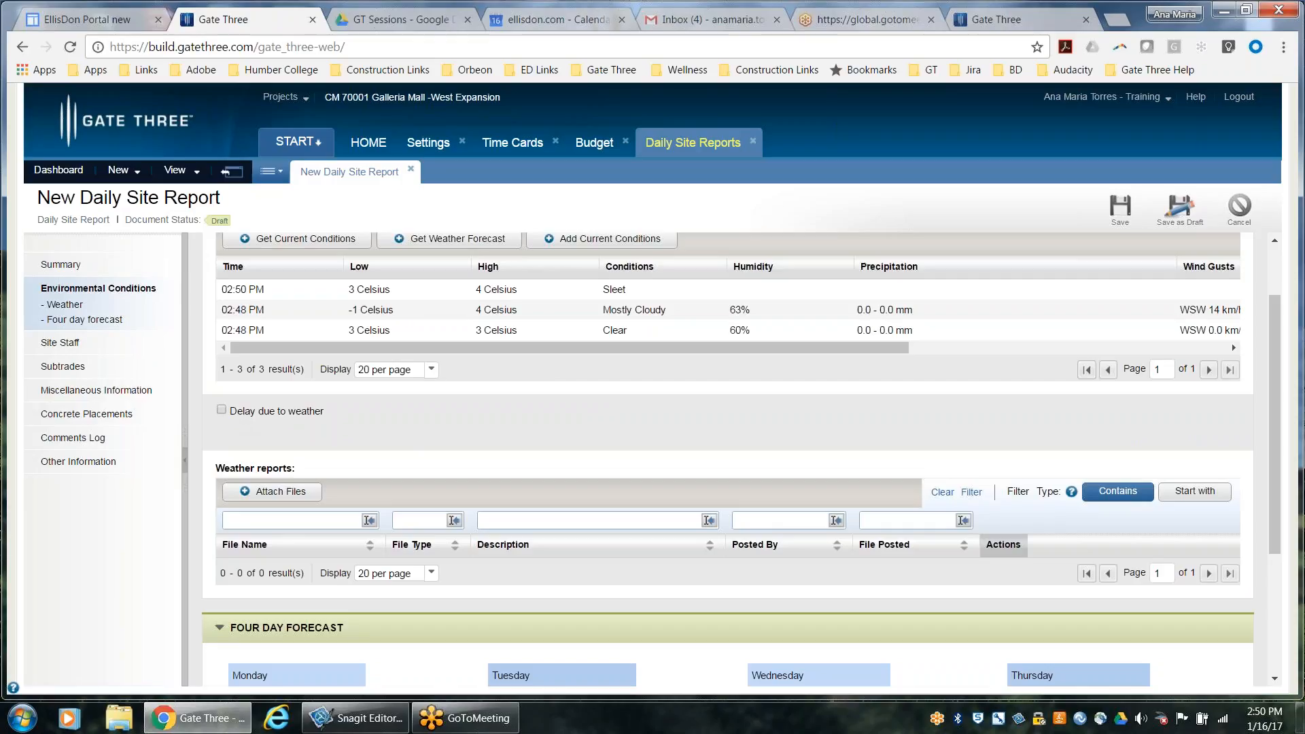
left_click(221, 410)
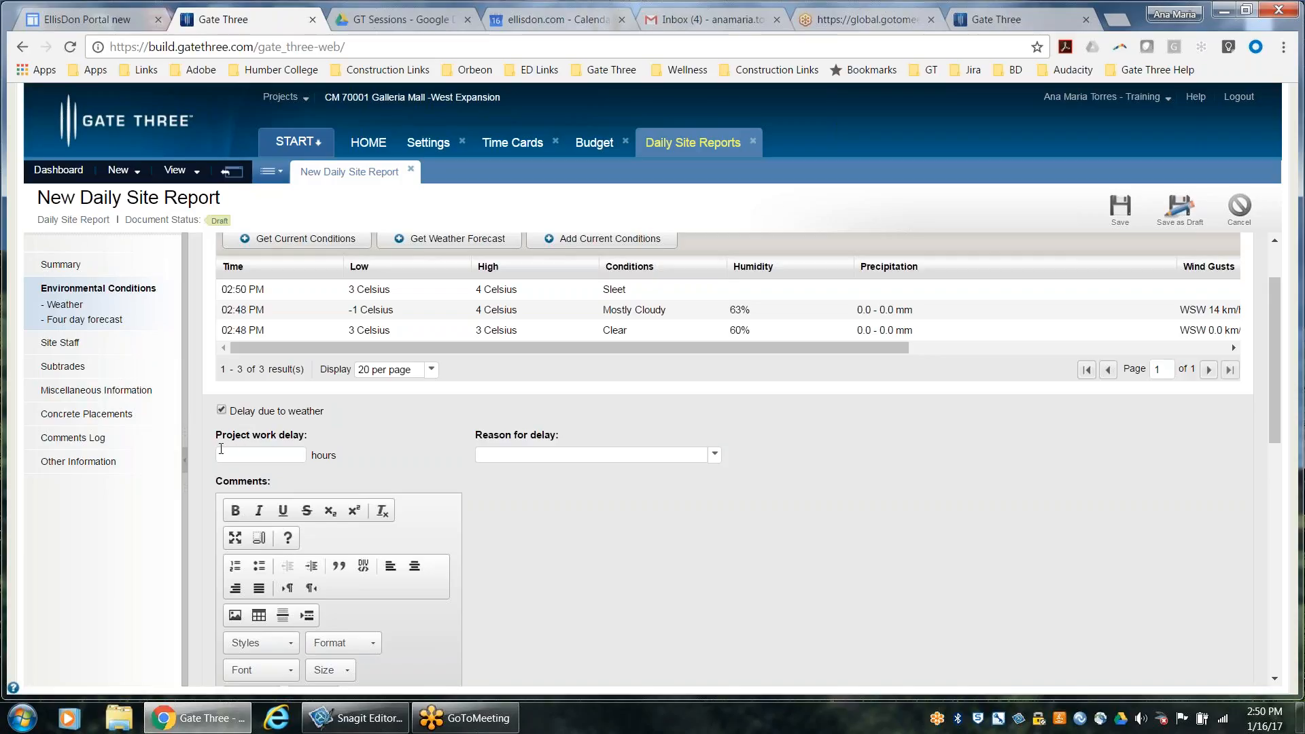
left_click(300, 454)
type("10")
left_click(567, 456)
left_click(715, 455)
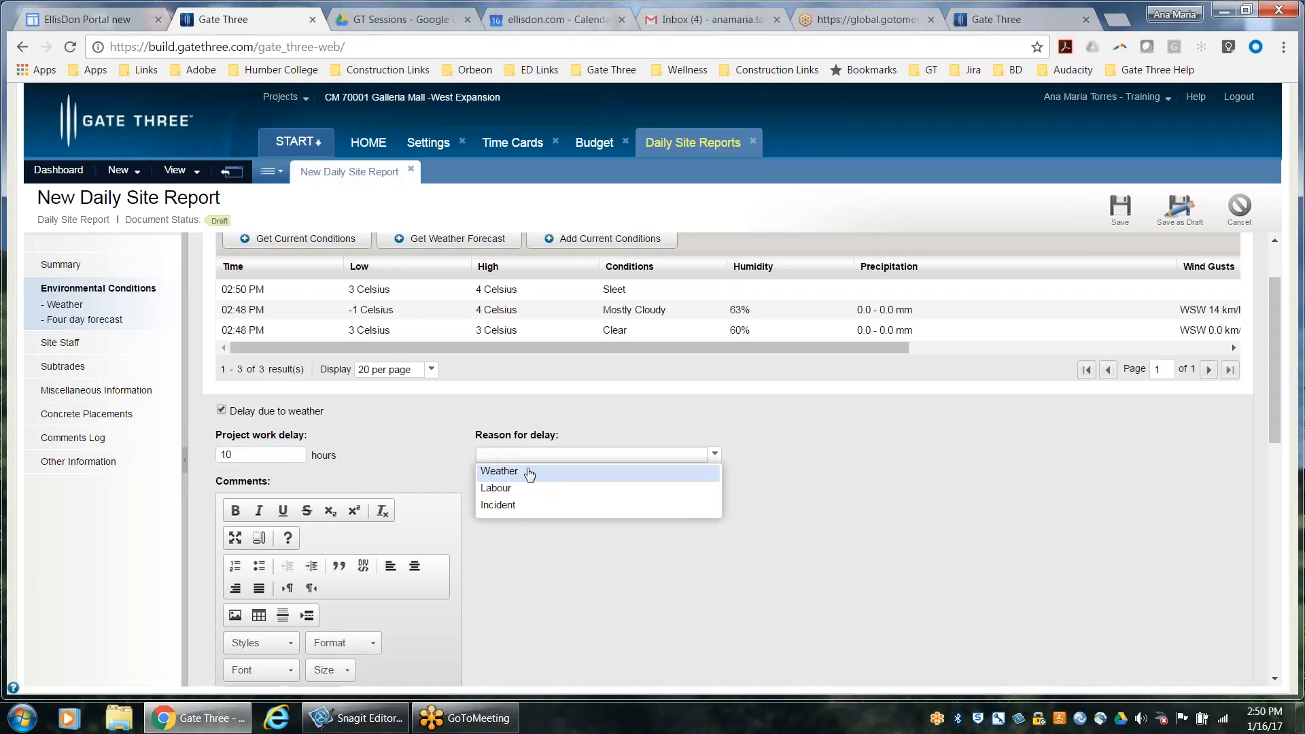
left_click(530, 474)
Change the project work delay to 2 hours
left_click(267, 455)
key("BackSpace")
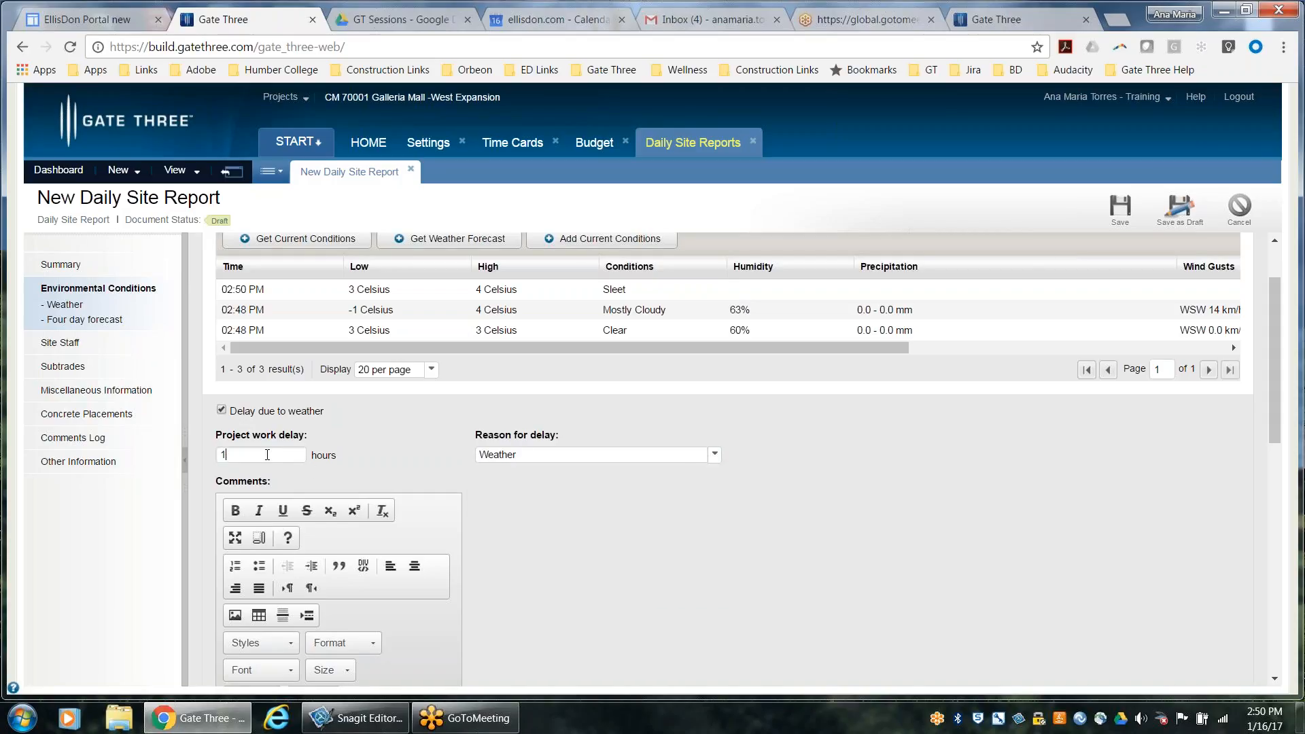
type("2")
key("BackSpace")
key("BackSpace")
type("2")
Review the weather delay comments area, the weather report attachments and the four day forecast
scroll(557, 533, "down", 5)
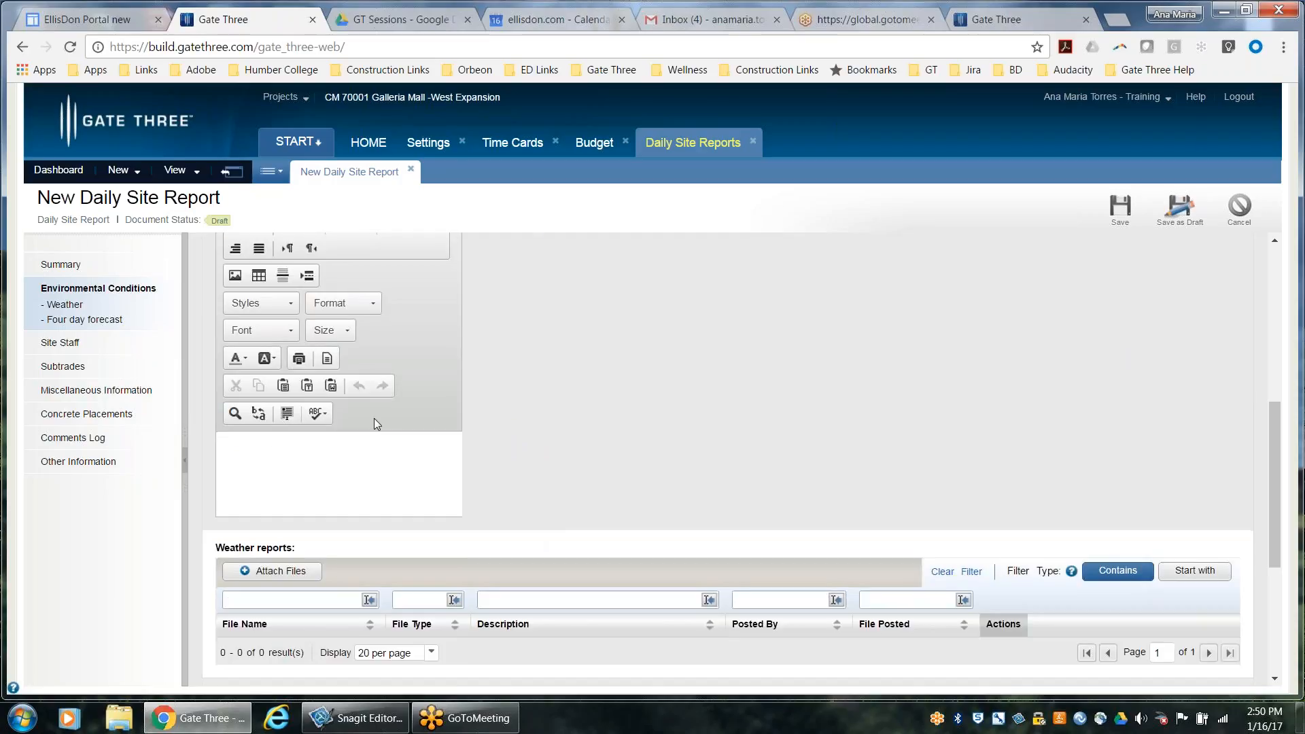
left_click(304, 460)
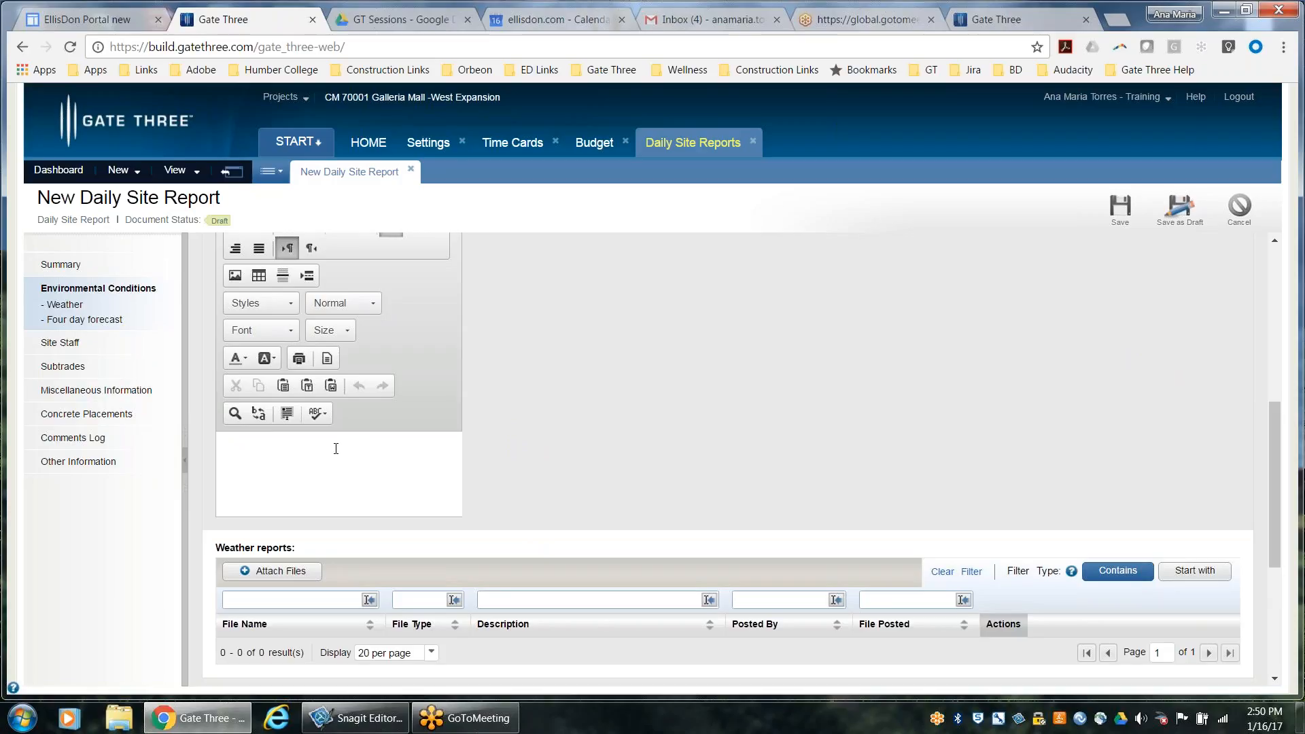
scroll(658, 447, "down", 4)
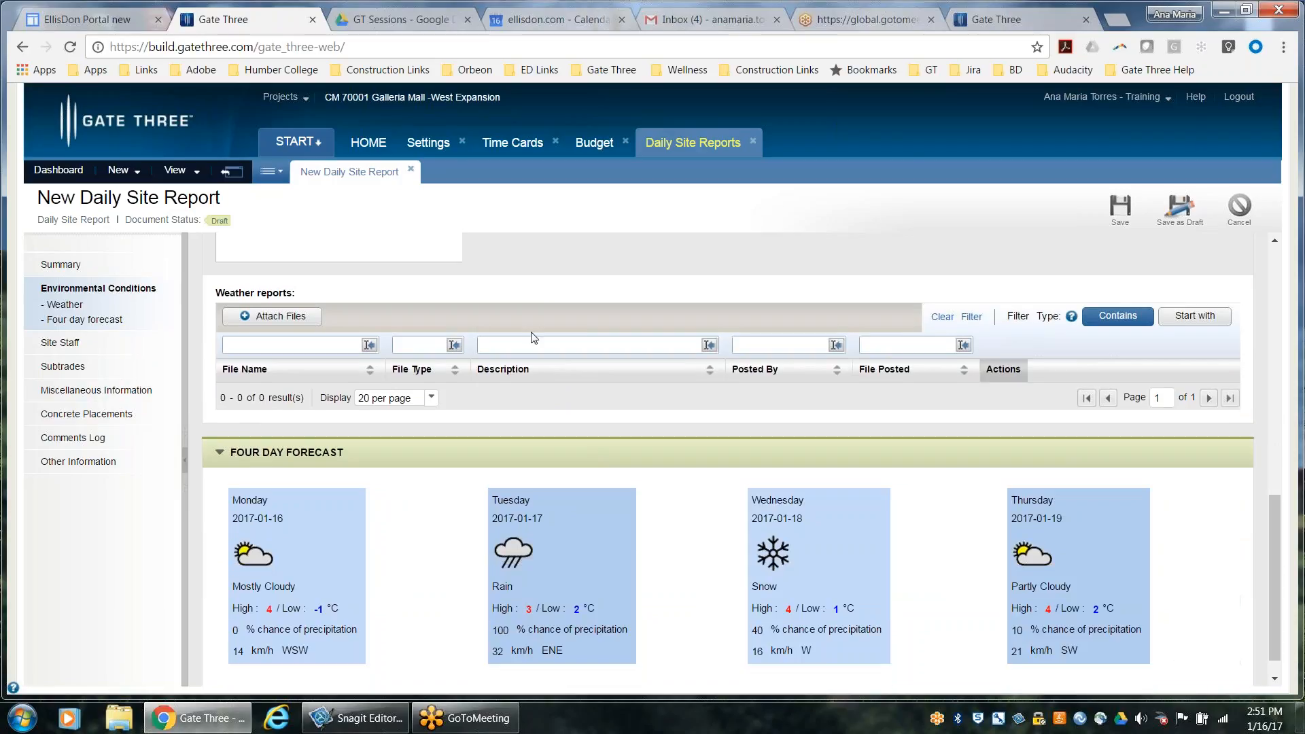
scroll(389, 315, "up", 3)
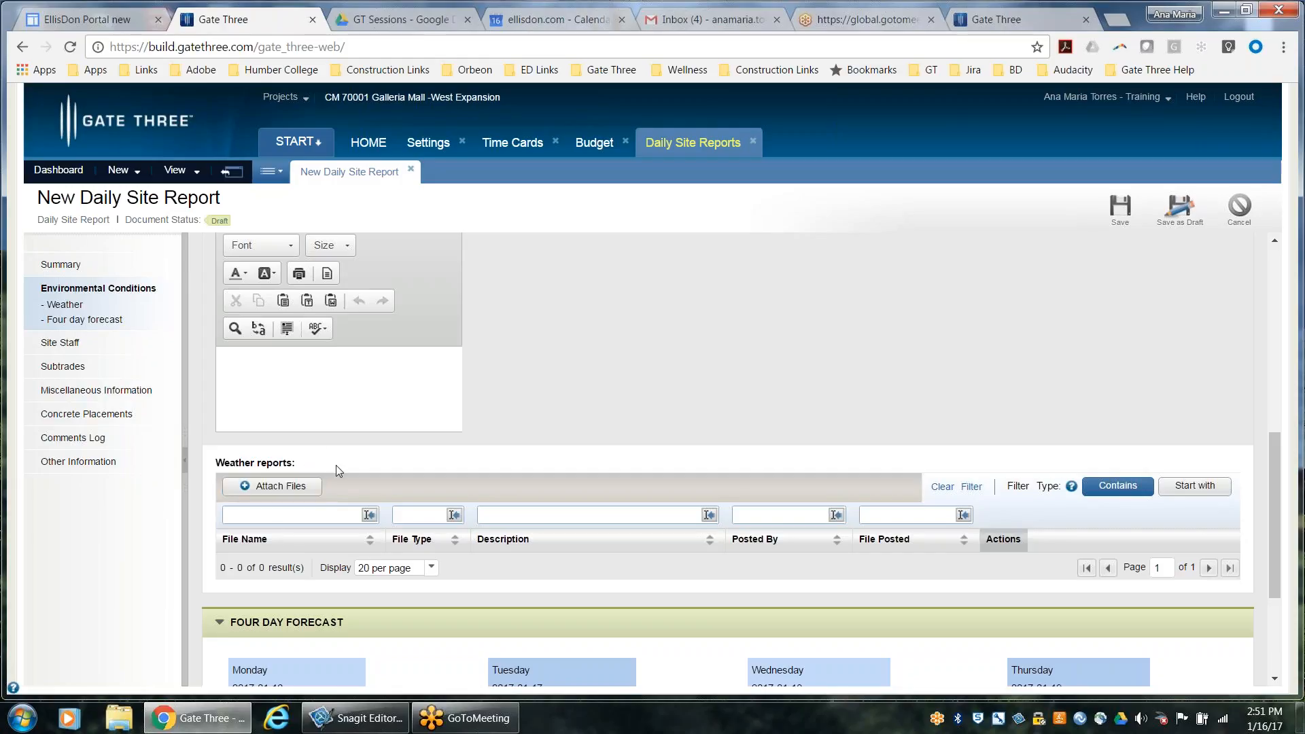
scroll(561, 408, "up", 4)
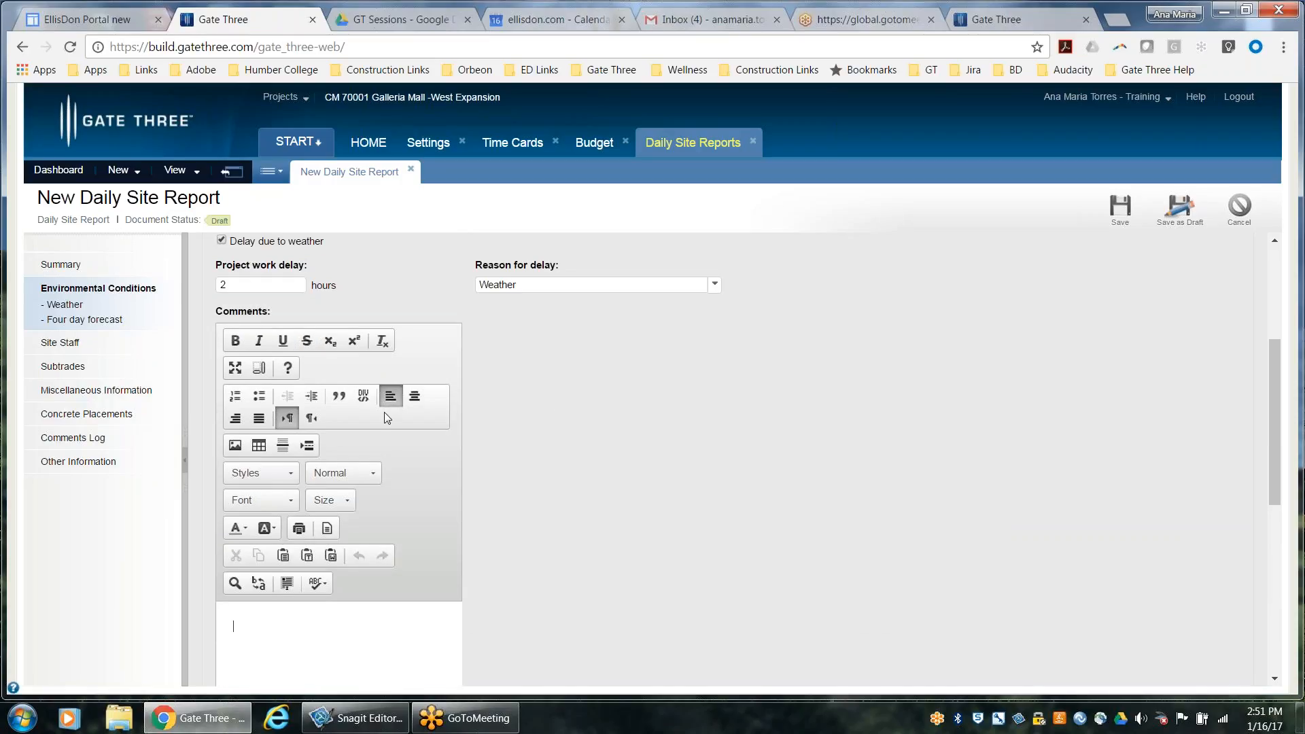
scroll(385, 412, "down", 5)
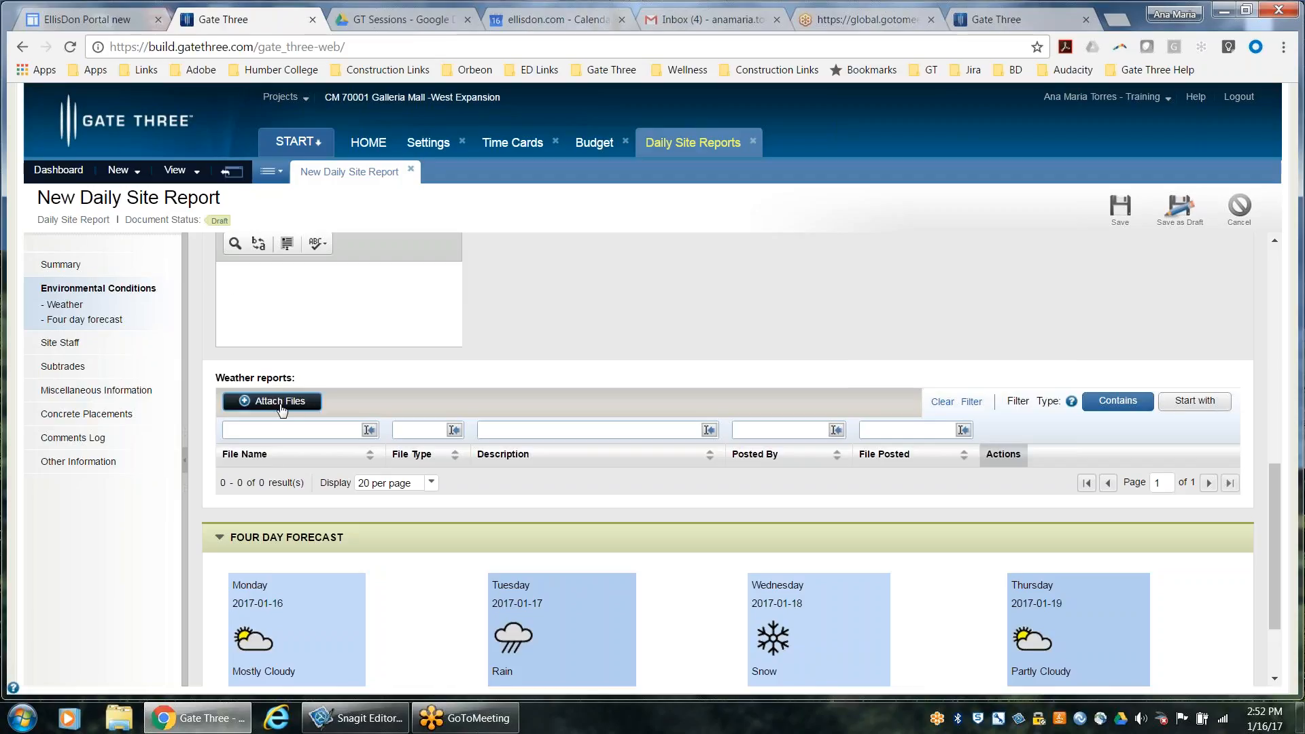
scroll(281, 409, "down", 2)
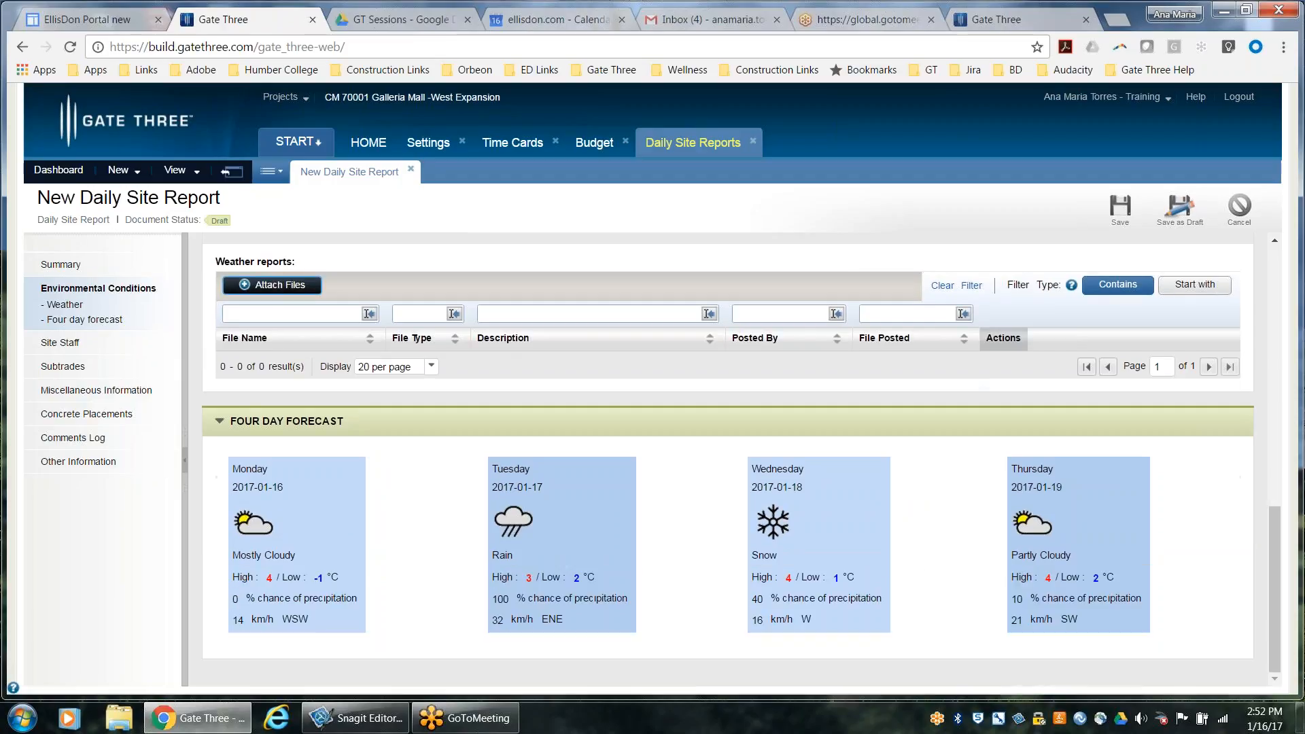
Open the report's Site Staff section and try to copy the Assistant Super staffing from the previous report
left_click(63, 342)
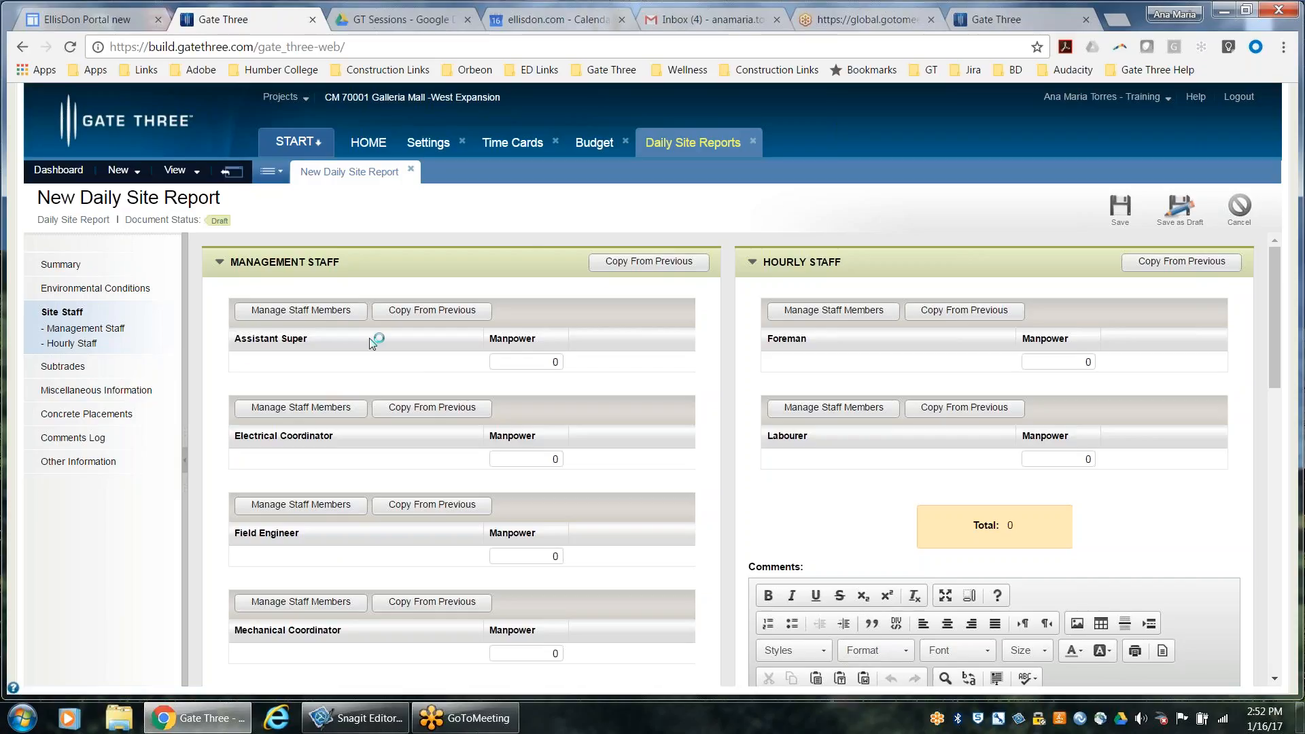
left_click(423, 313)
left_click(433, 312)
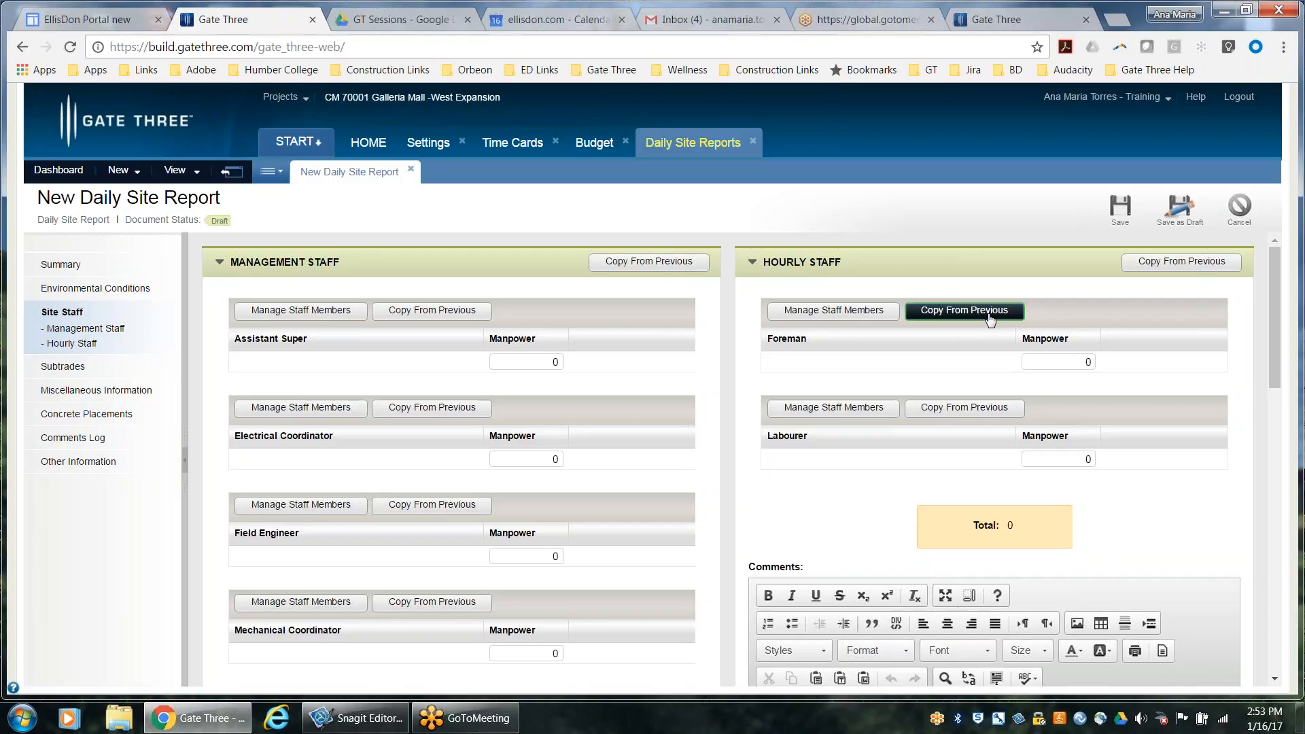
Try to assign the first listed PS Team contact to Assistant Super, ticking it in the contact list without adding it to the selected contacts
left_click(996, 407)
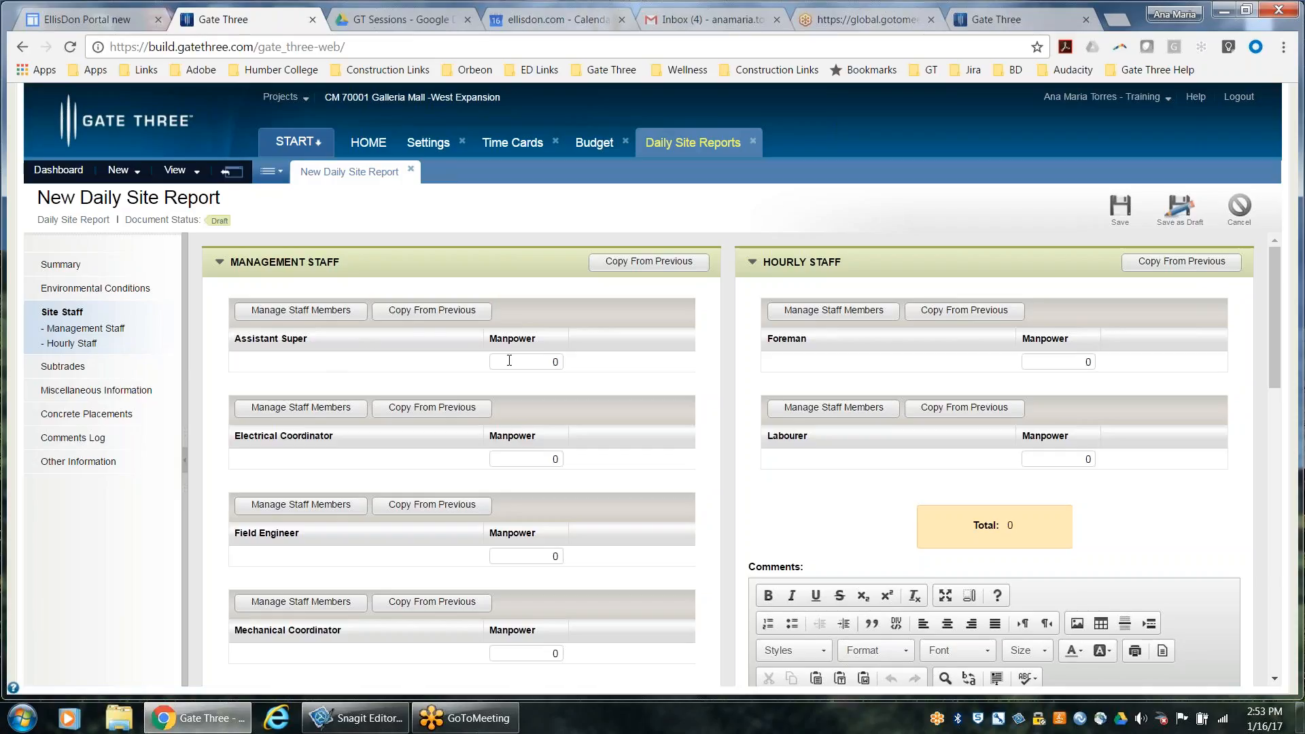
left_click(335, 312)
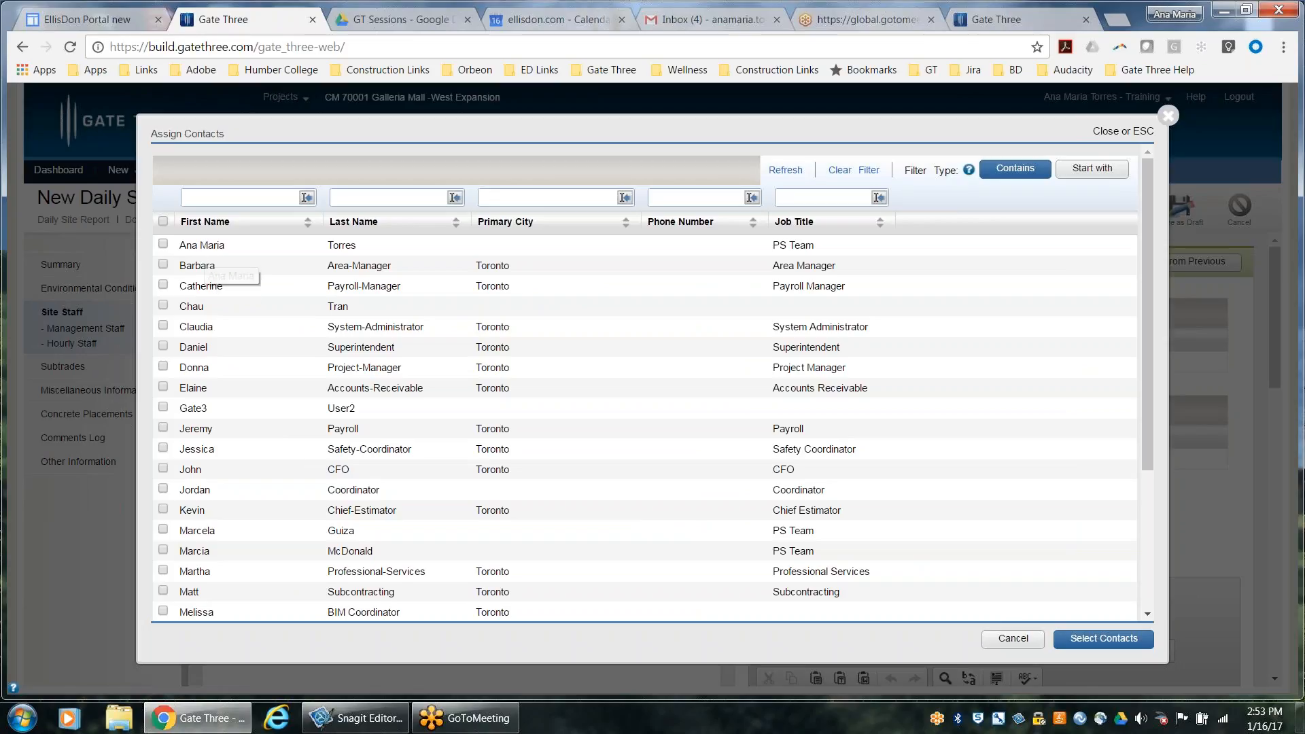
left_click(200, 247)
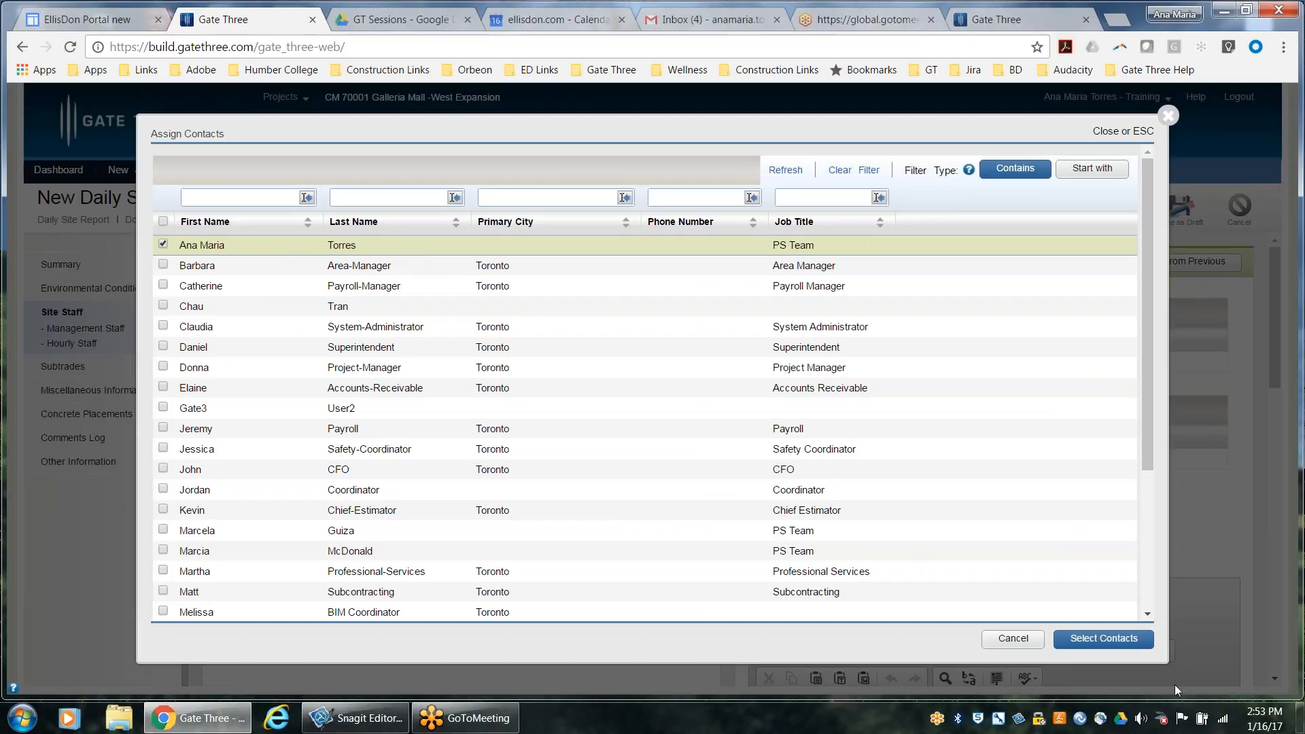
left_click(1101, 641)
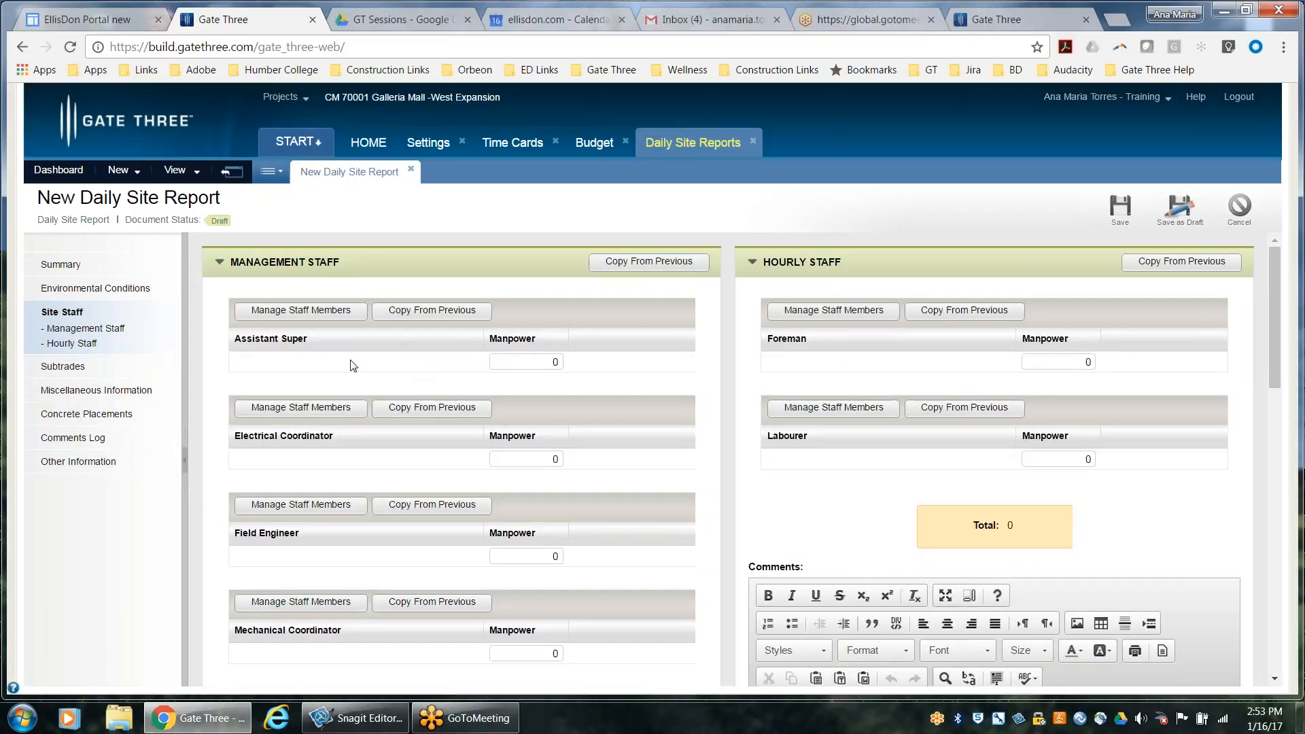
left_click(339, 311)
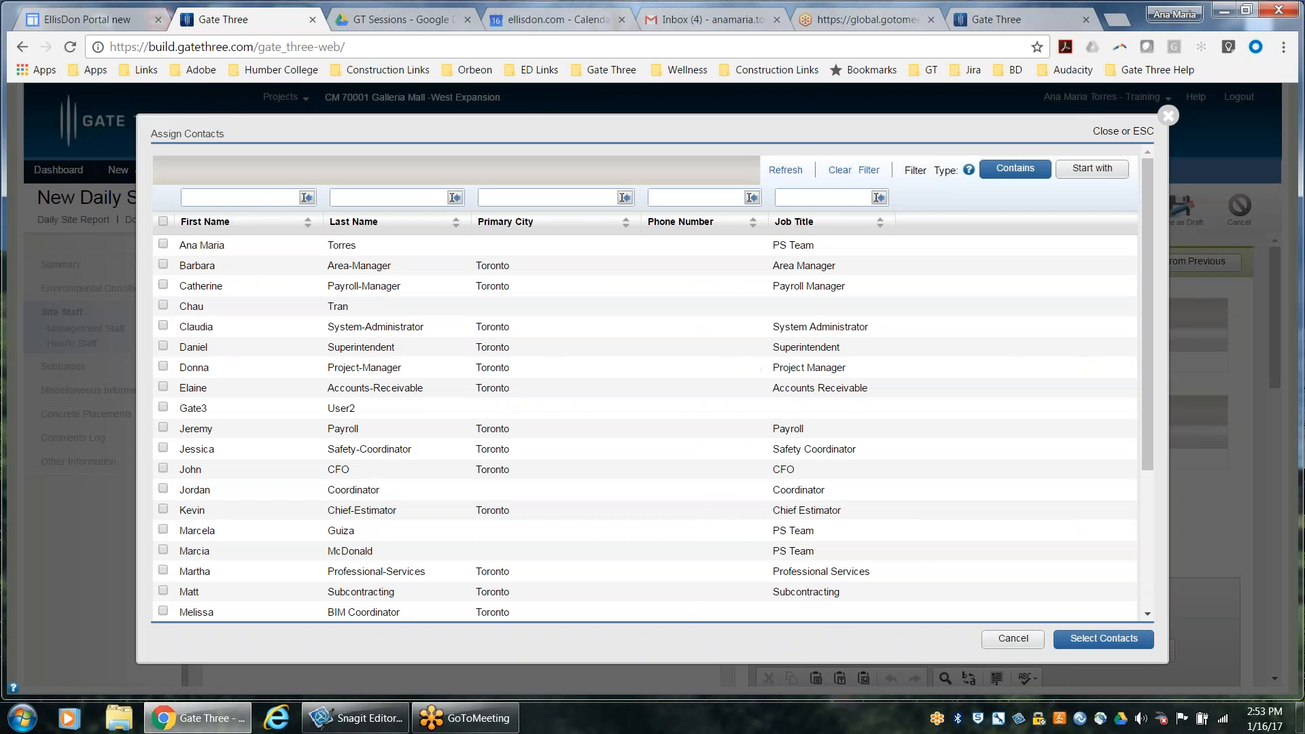
left_click(163, 243)
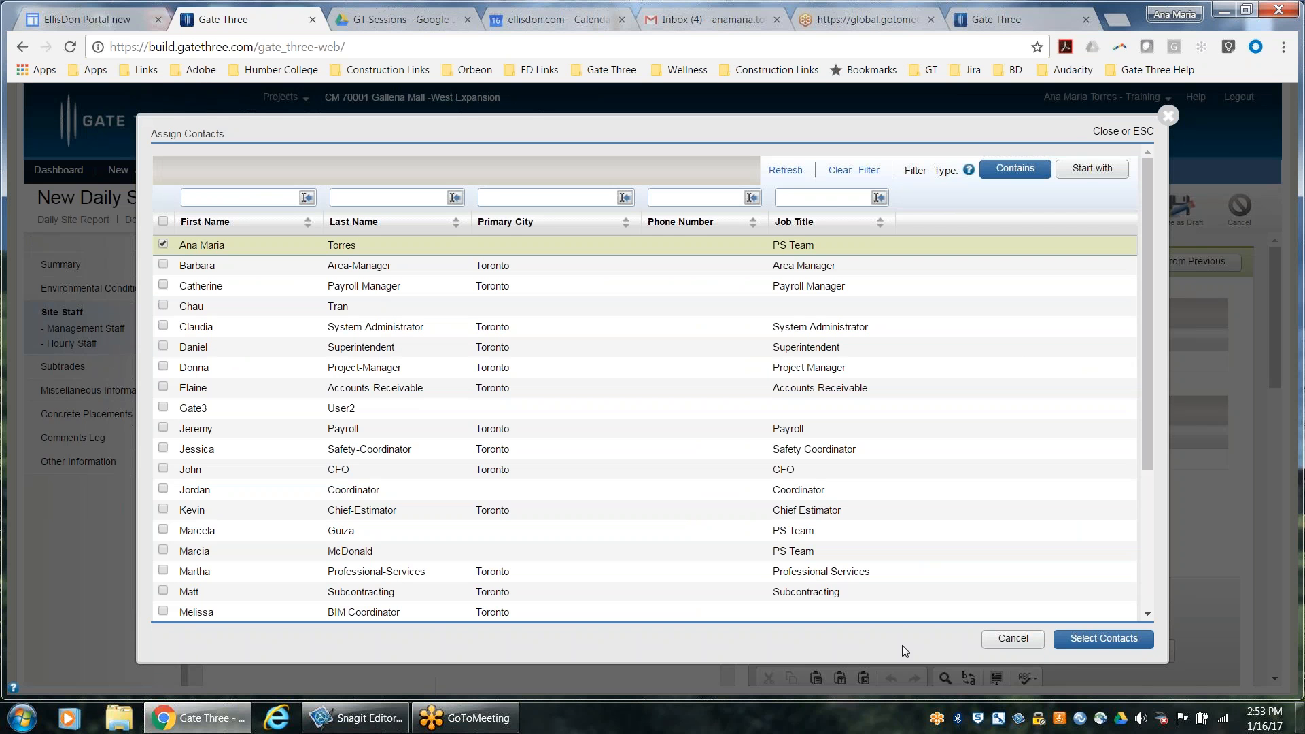
left_click(1091, 634)
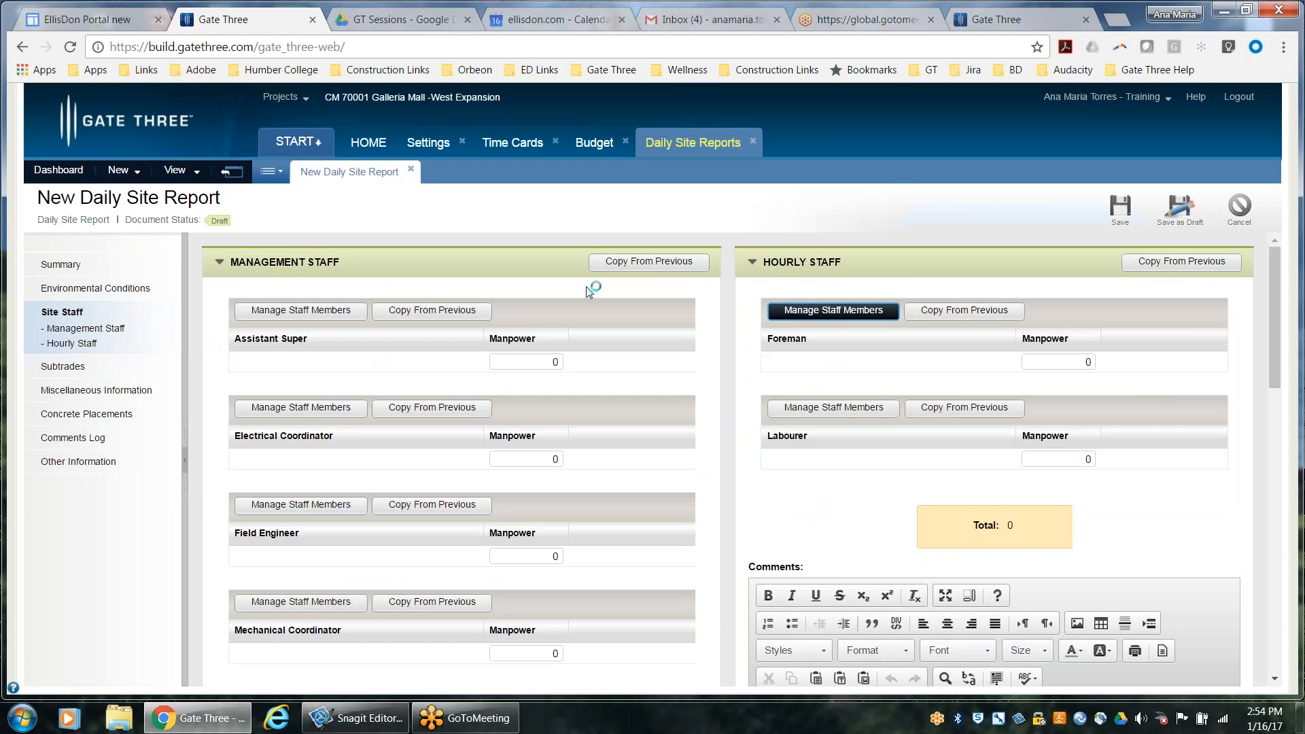
Assign the first listed PS Team contact to Assistant Super by adding it to the selected contacts and confirming the selection
left_click(352, 322)
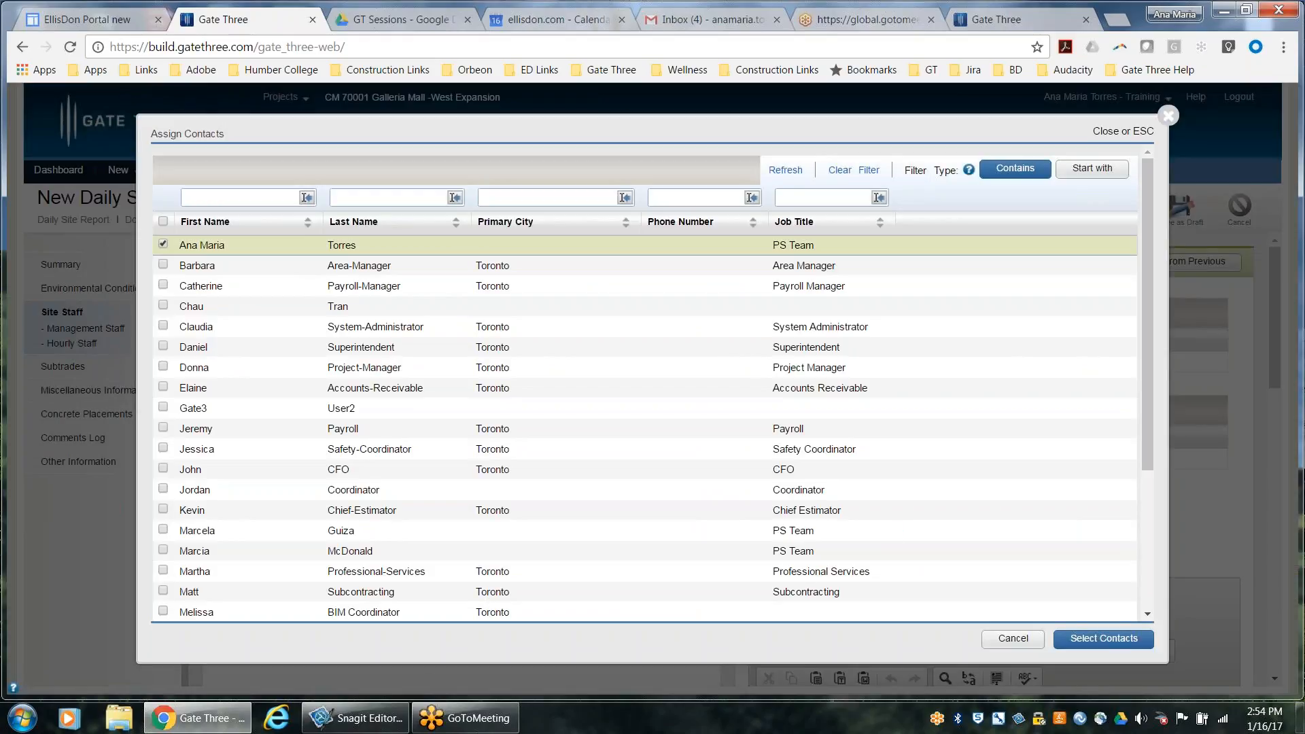
left_click_drag(1149, 202, 1131, 447)
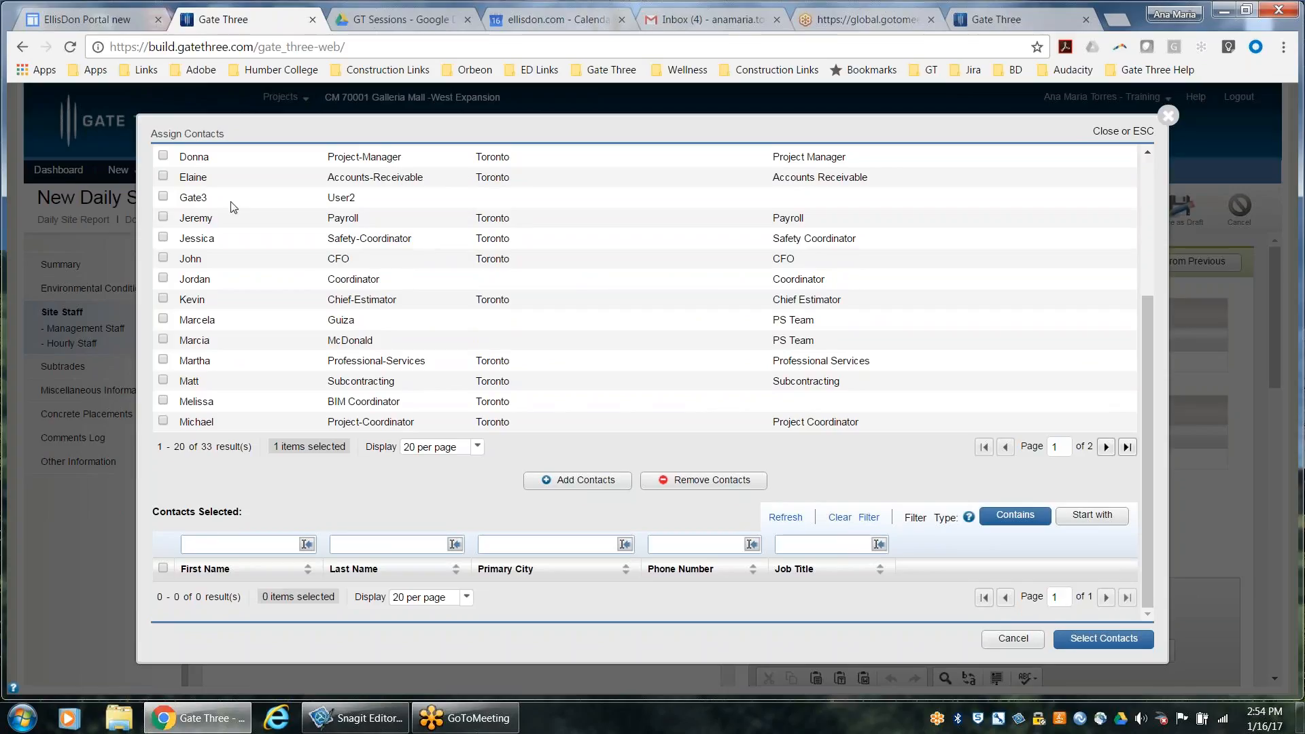
left_click(562, 486)
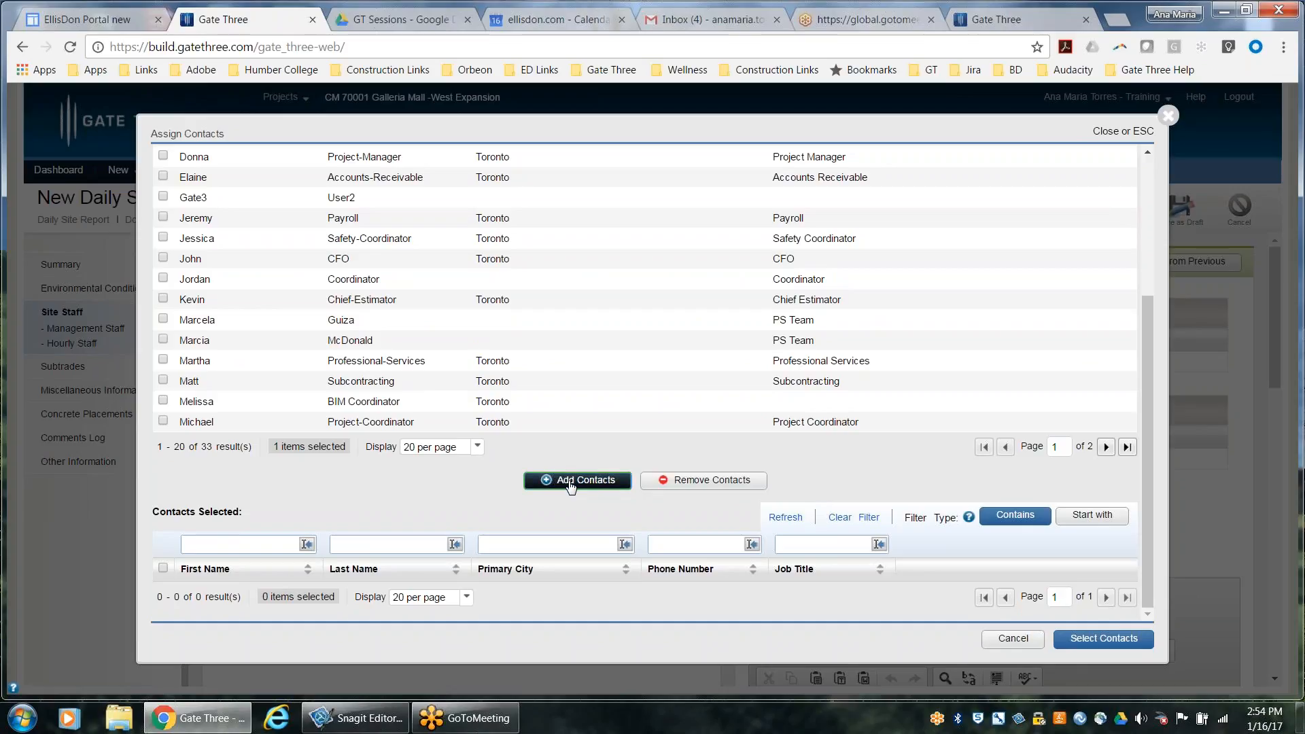
scroll(574, 411, "up", 3)
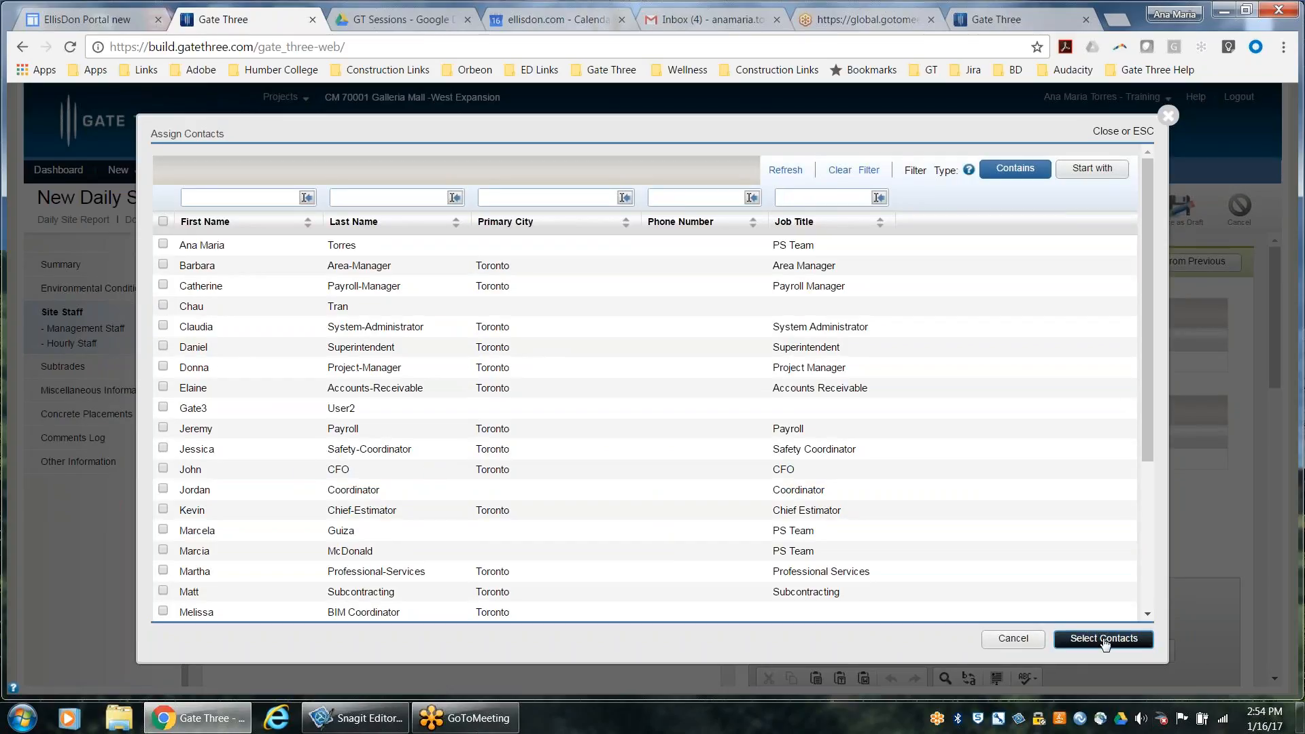
left_click(1104, 639)
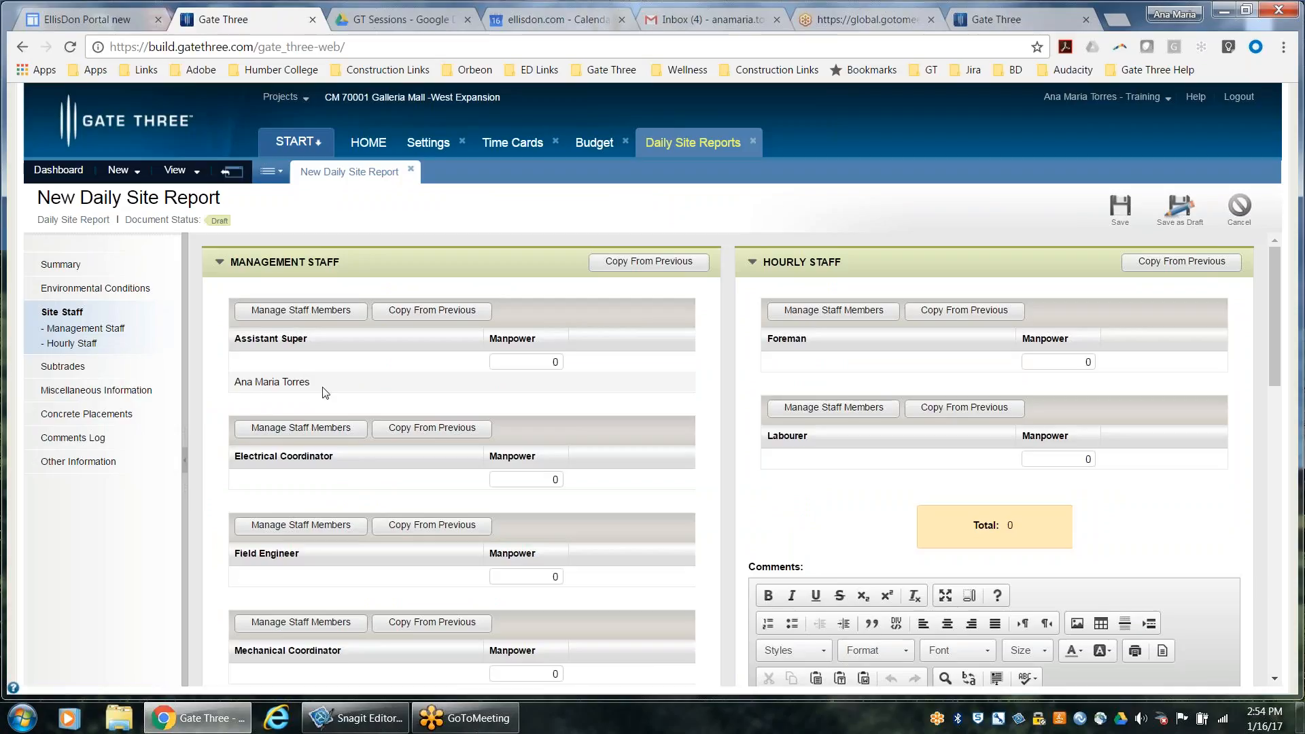
Set the Assistant Super manpower to 2
left_click(518, 361)
type("2")
left_click(467, 379)
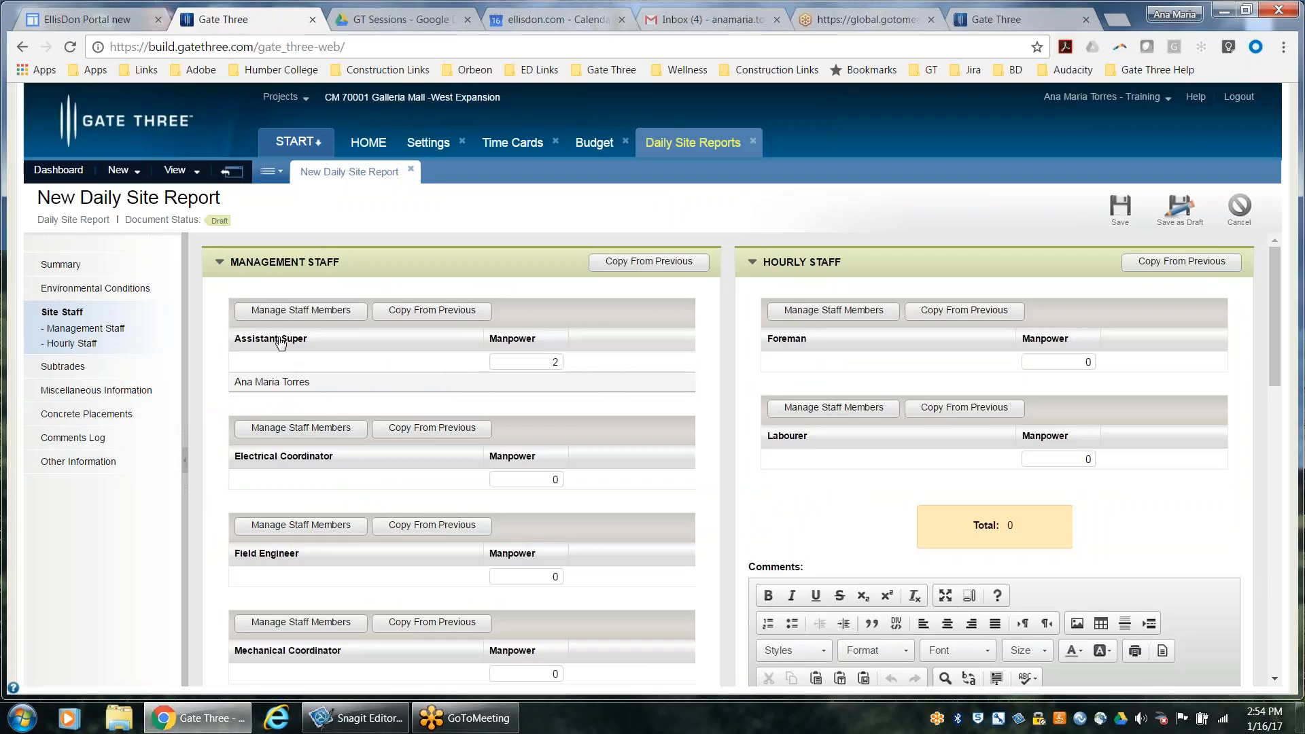
left_click(285, 431)
left_click(304, 311)
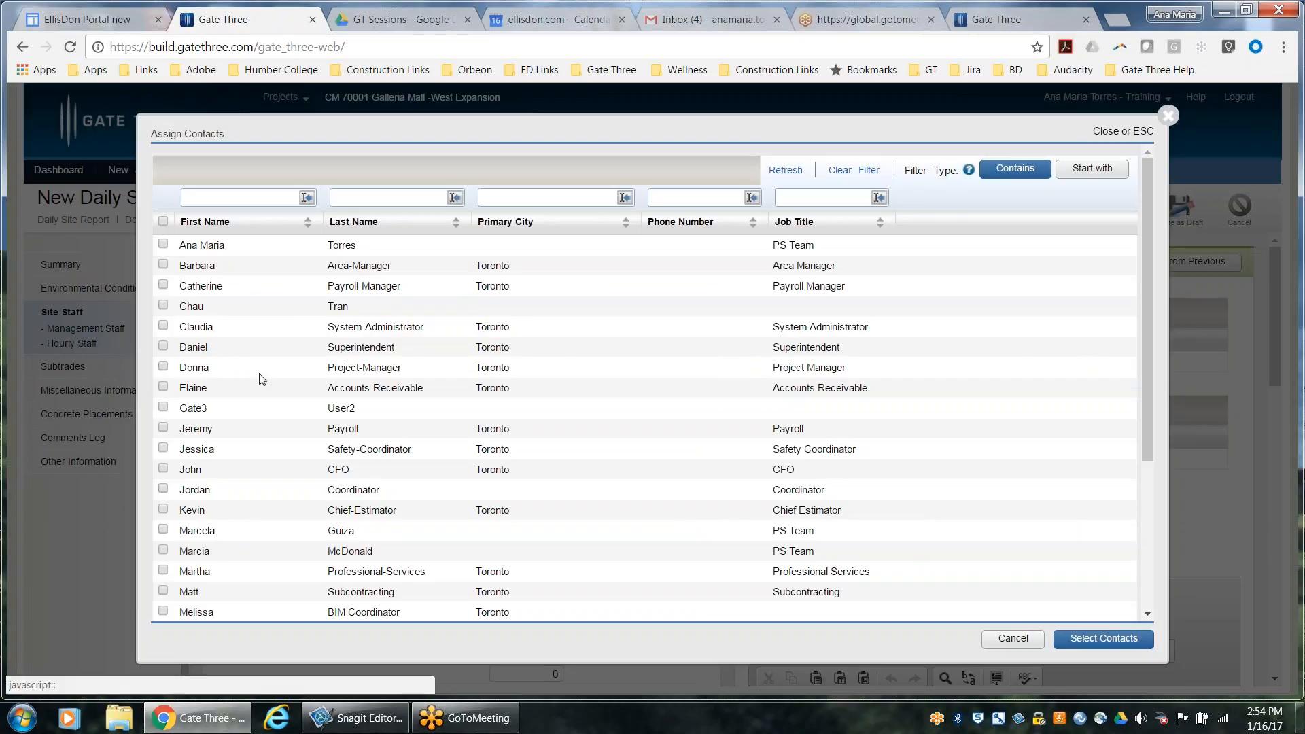
left_click(1028, 639)
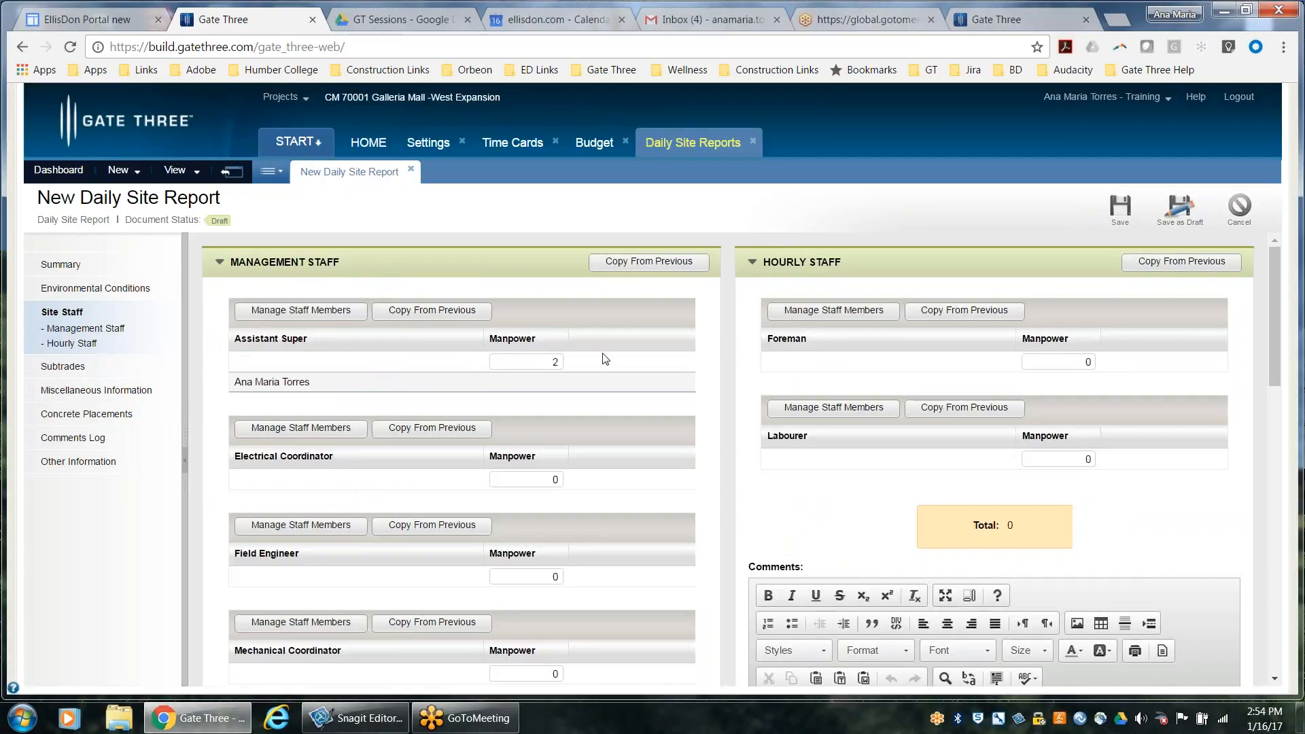
Set the Assistant Super manpower to 1 and look over the remaining management staff roles
double_click(554, 361)
type("1")
scroll(639, 470, "down", 4)
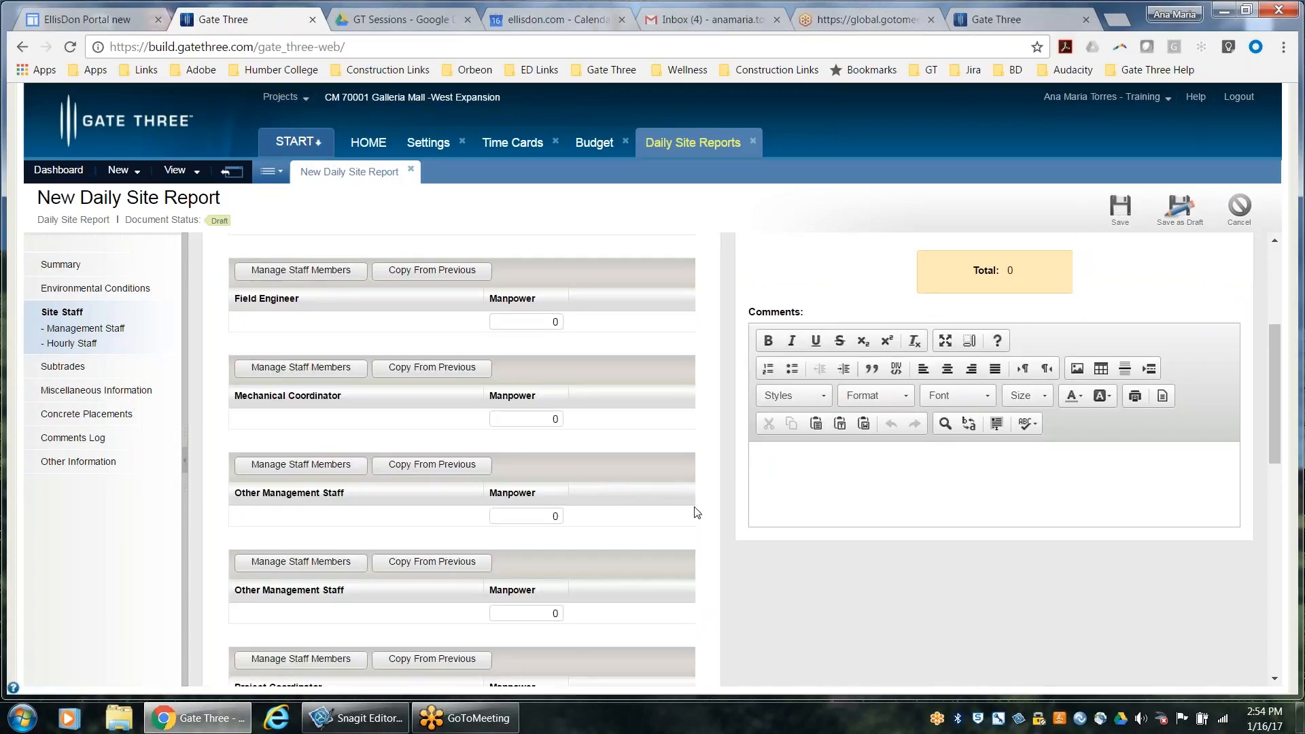
scroll(721, 523, "down", 2)
scroll(748, 415, "up", 6)
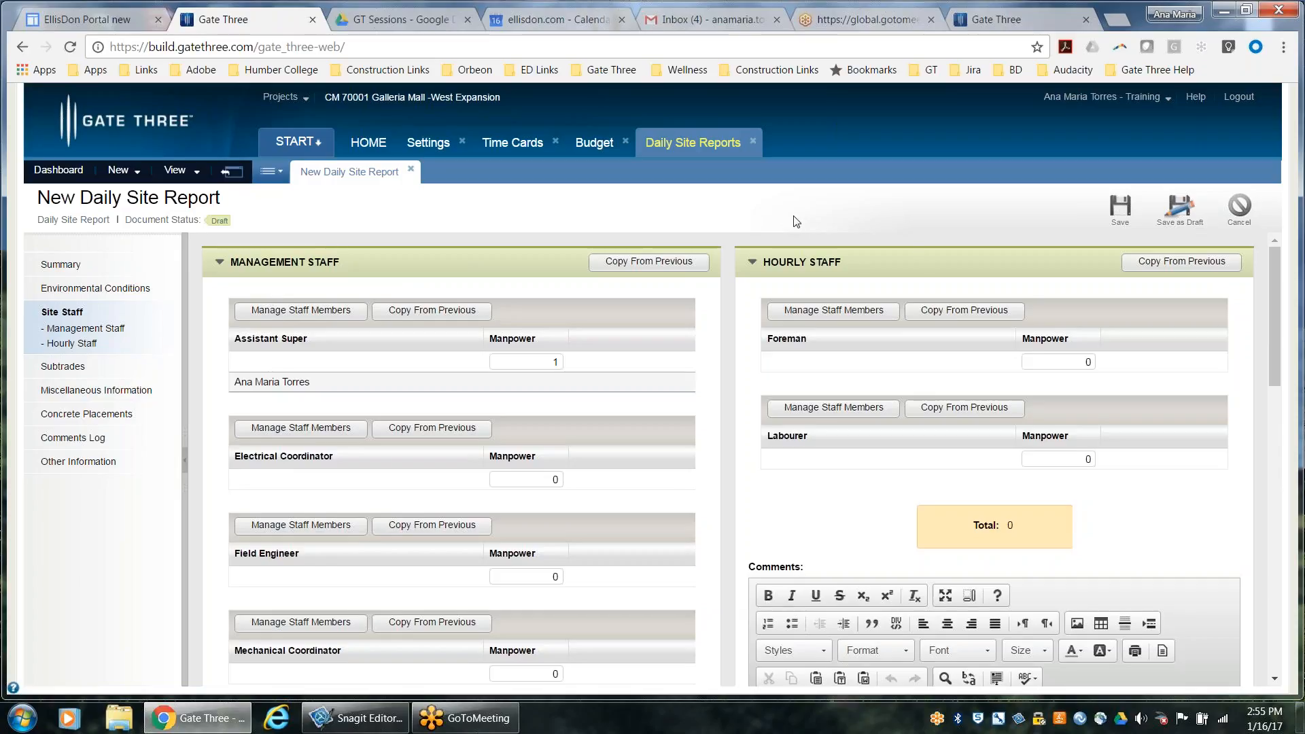
scroll(848, 528, "down", 7)
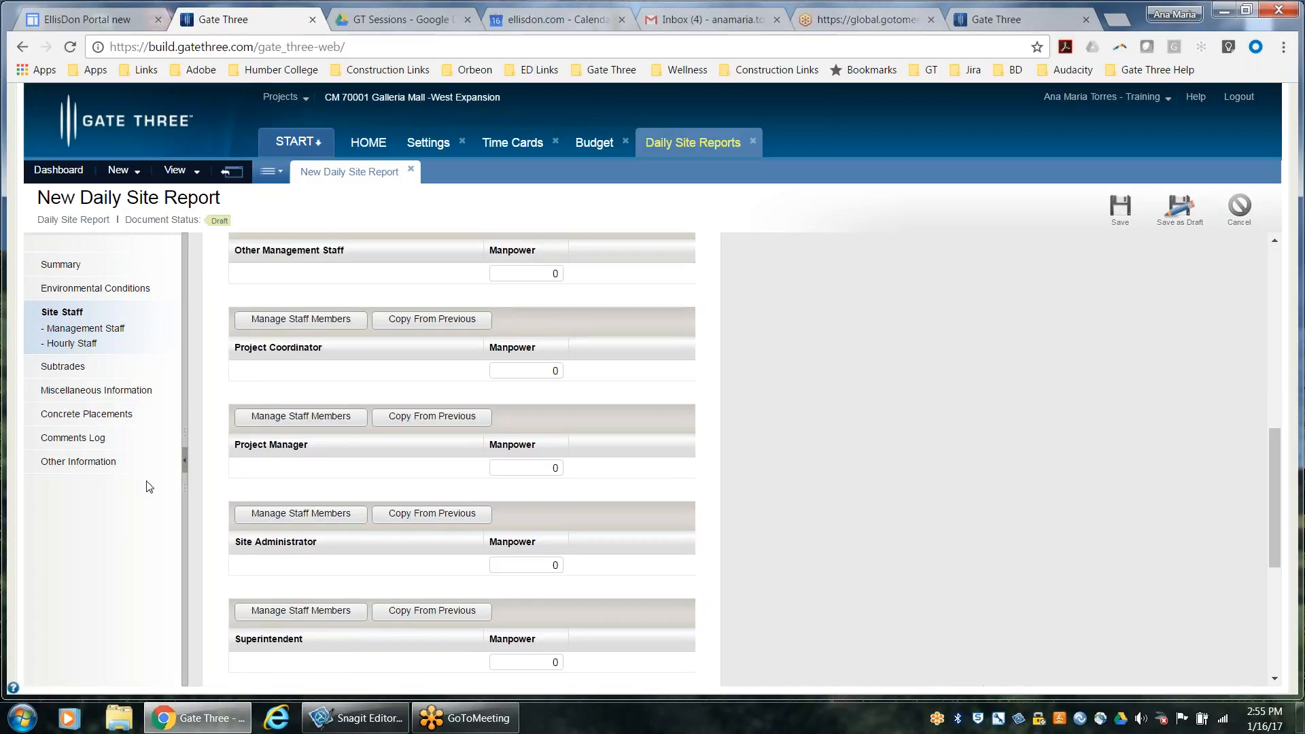
Add Coolbreeze Air Systems, Crawford-szabo Electrical and the Dan & Richards' company to the report's Subtrades section
left_click(63, 367)
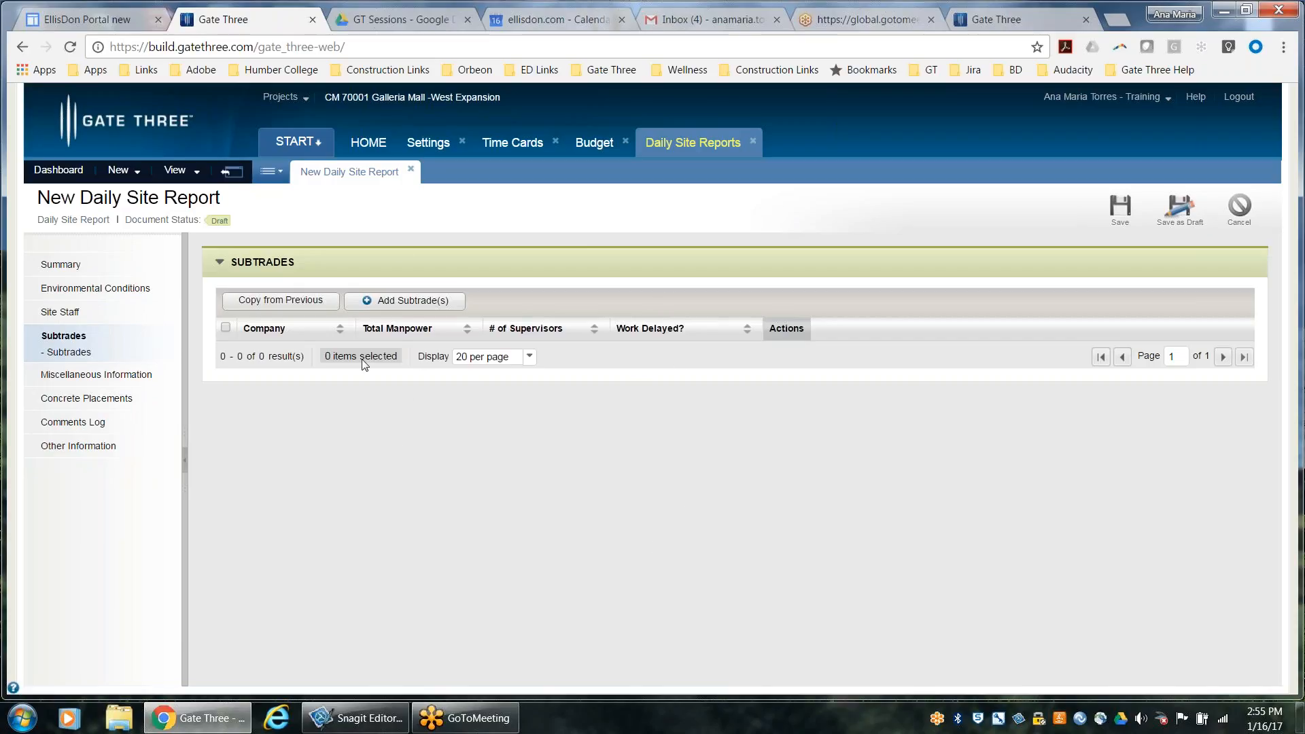
left_click(405, 302)
left_click(295, 300)
left_click(376, 302)
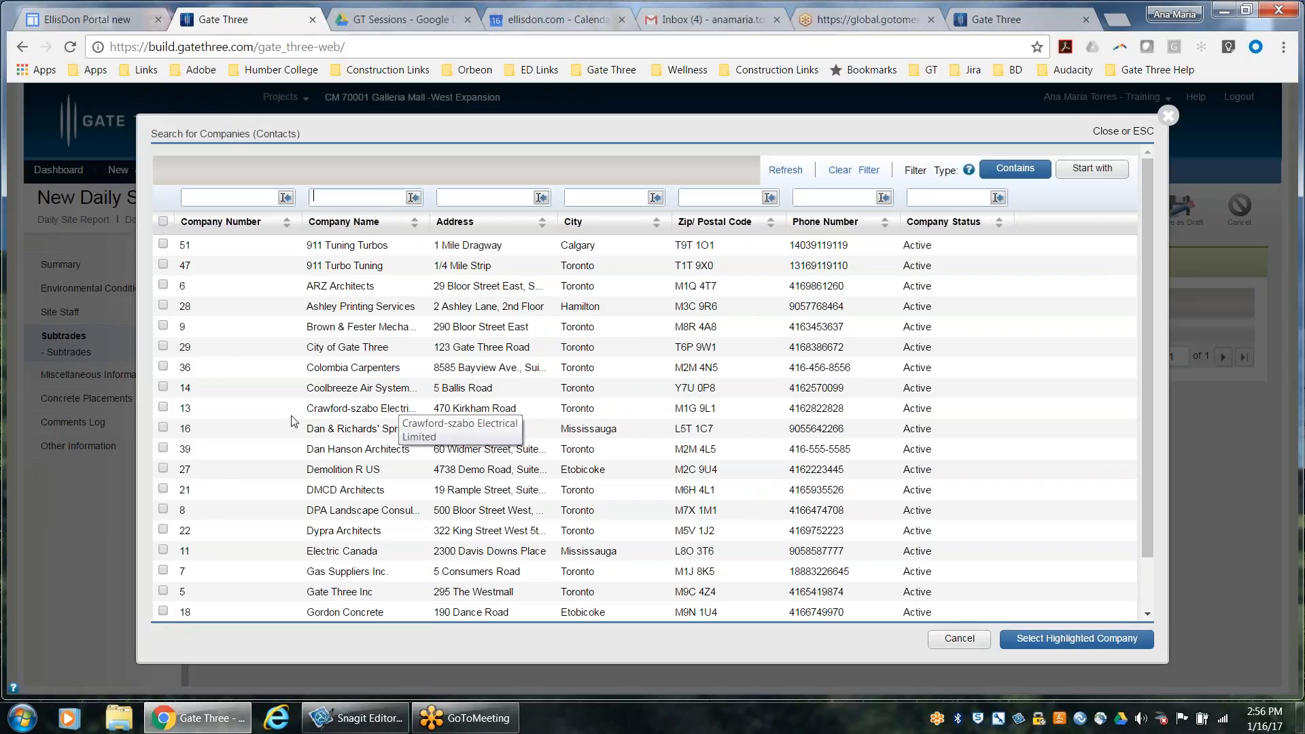
left_click(163, 388)
left_click(163, 408)
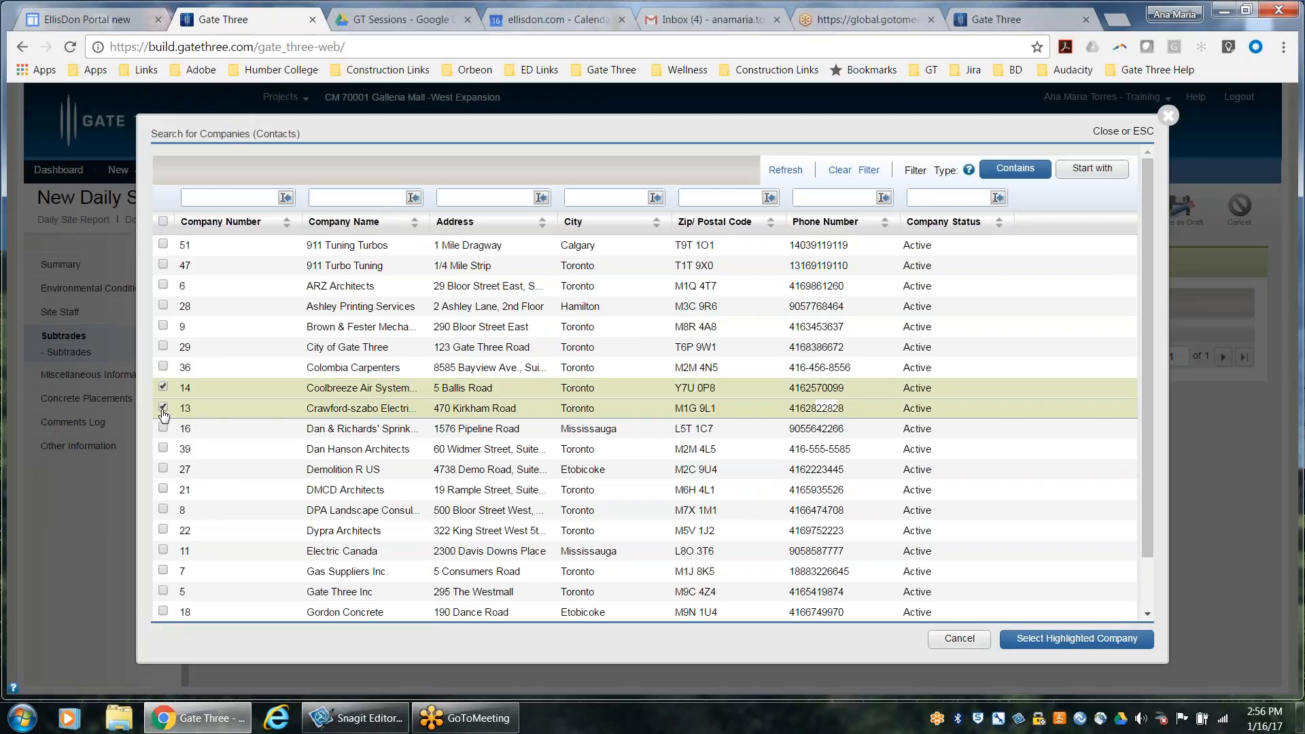
left_click(163, 428)
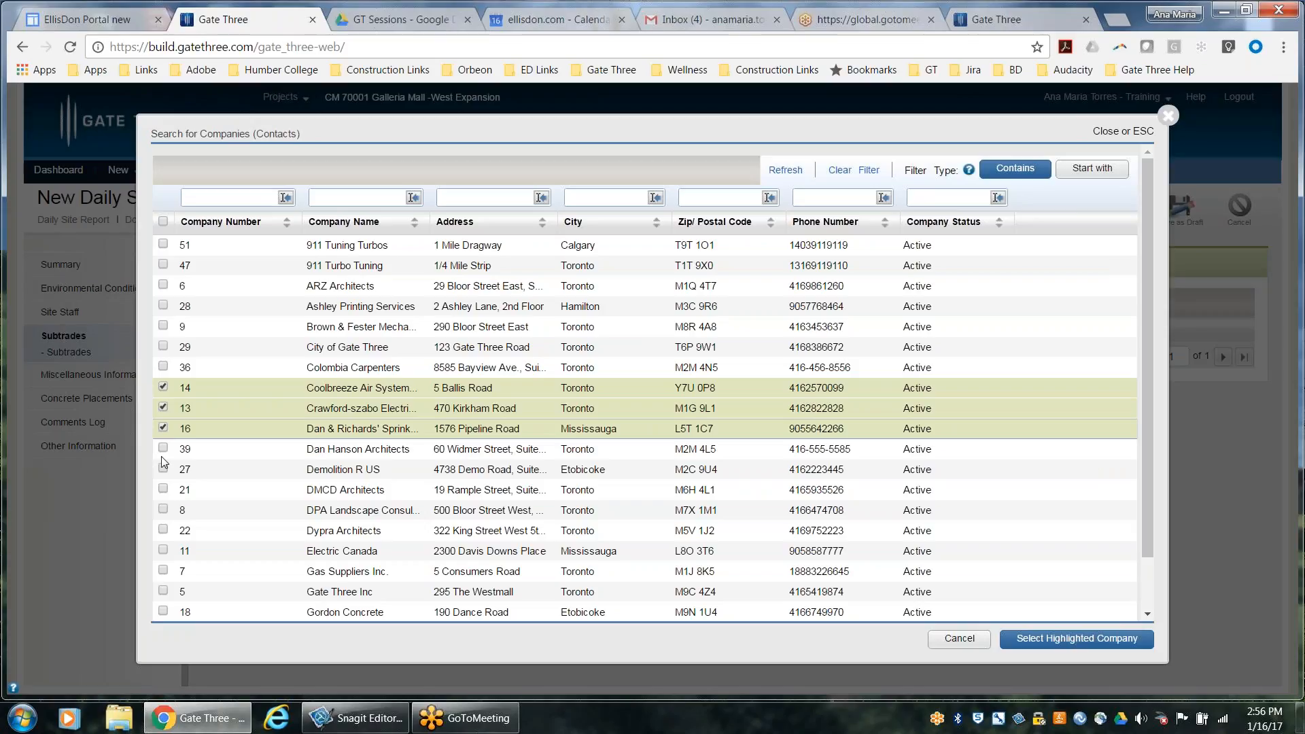
left_click(1086, 641)
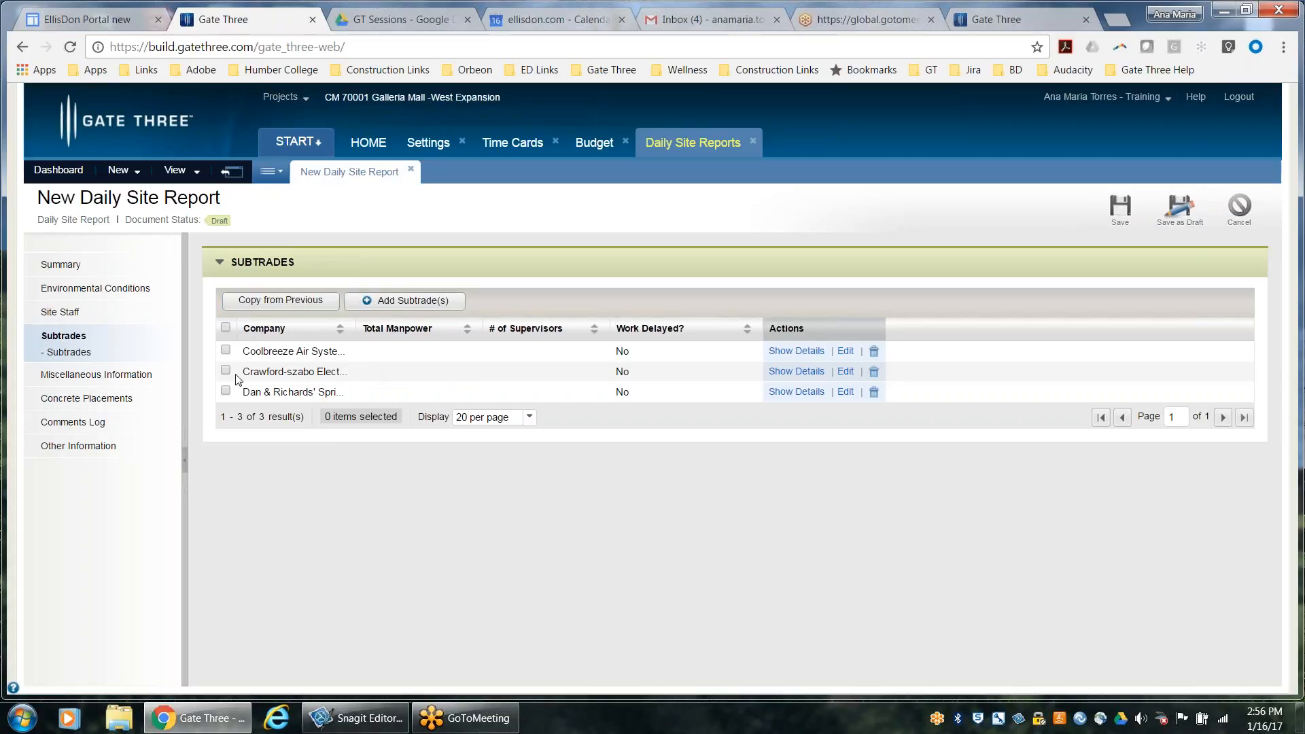
Open the Coolbreeze Air Systems subtrade for editing and review its details, comment and attachment areas
left_click(225, 351)
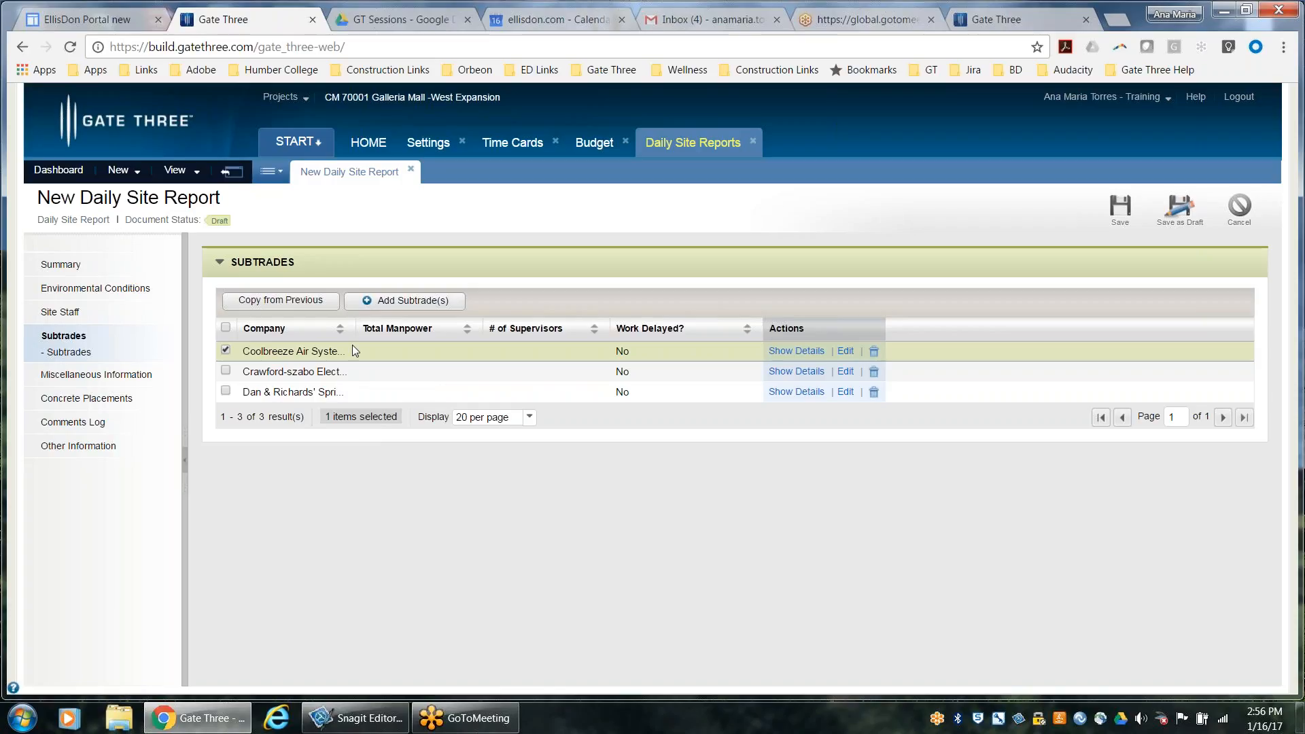
left_click(846, 353)
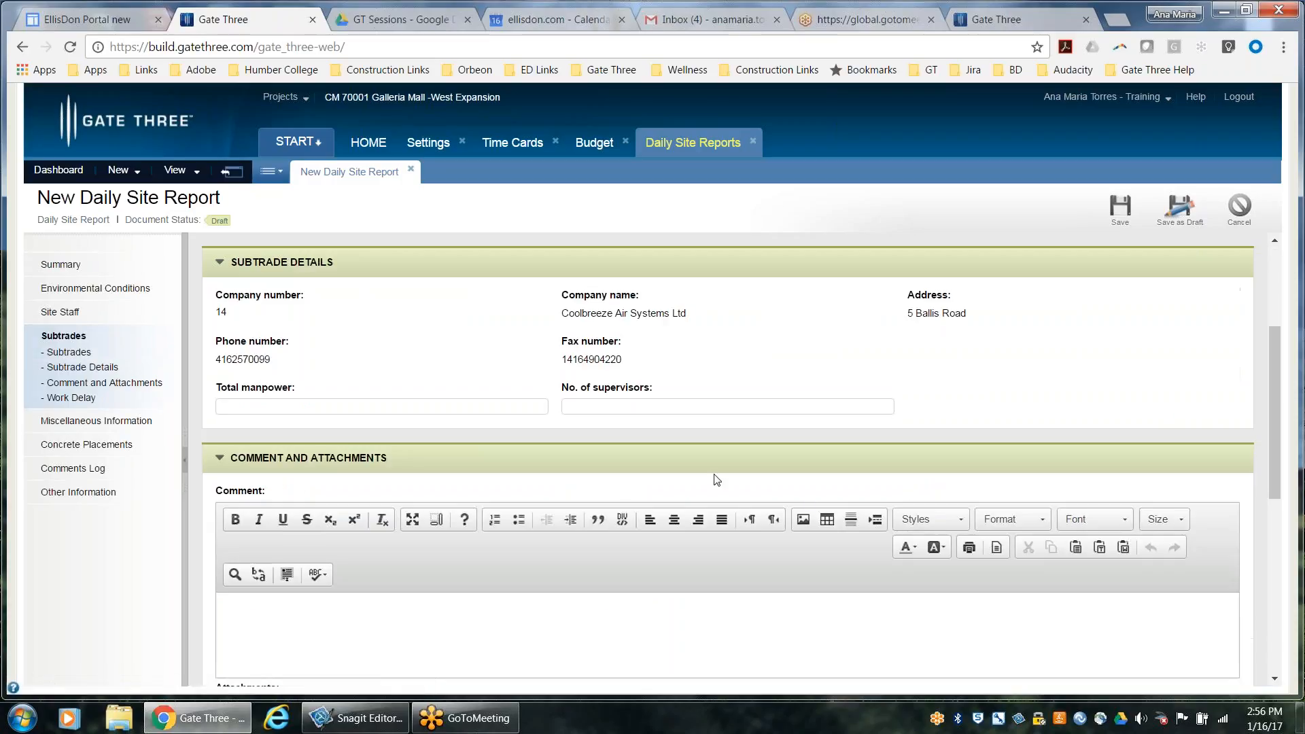
scroll(593, 435, "down", 1)
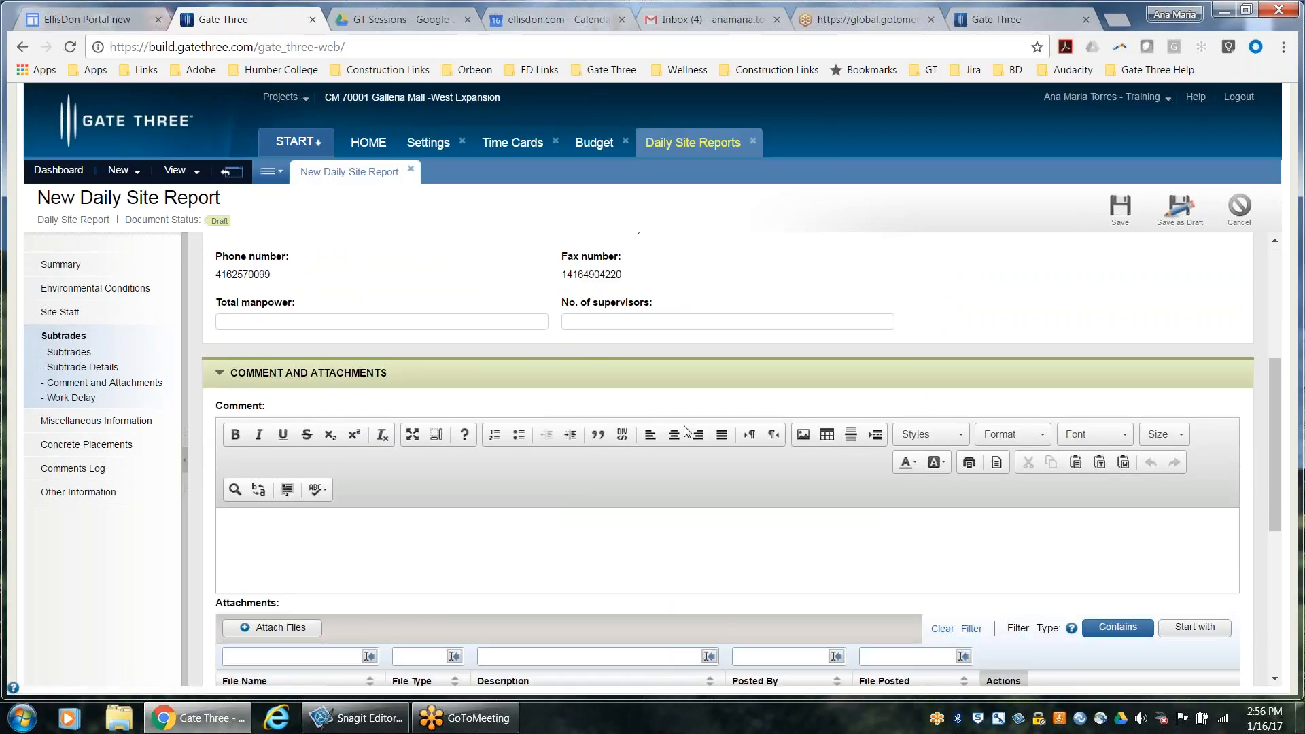
scroll(708, 504, "down", 1)
scroll(692, 519, "up", 4)
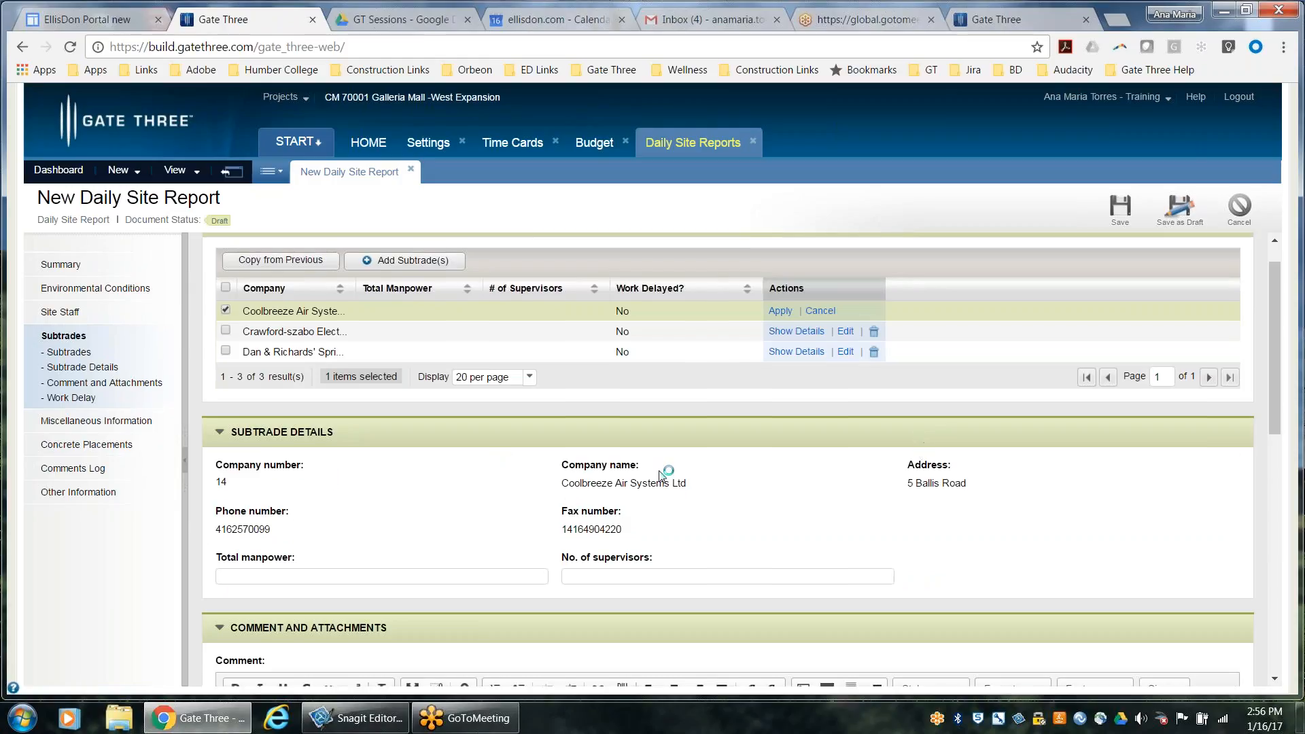
scroll(663, 489, "down", 2)
scroll(664, 496, "down", 1)
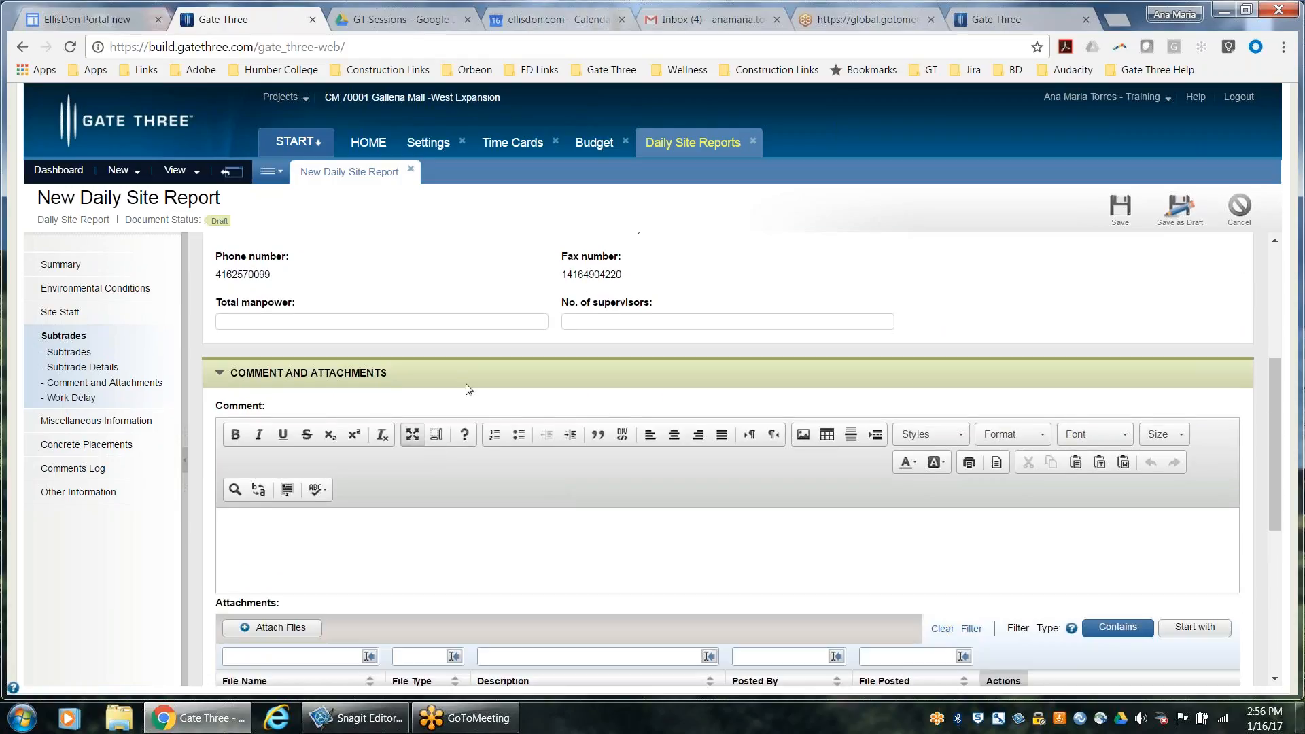
scroll(557, 602, "up", 3)
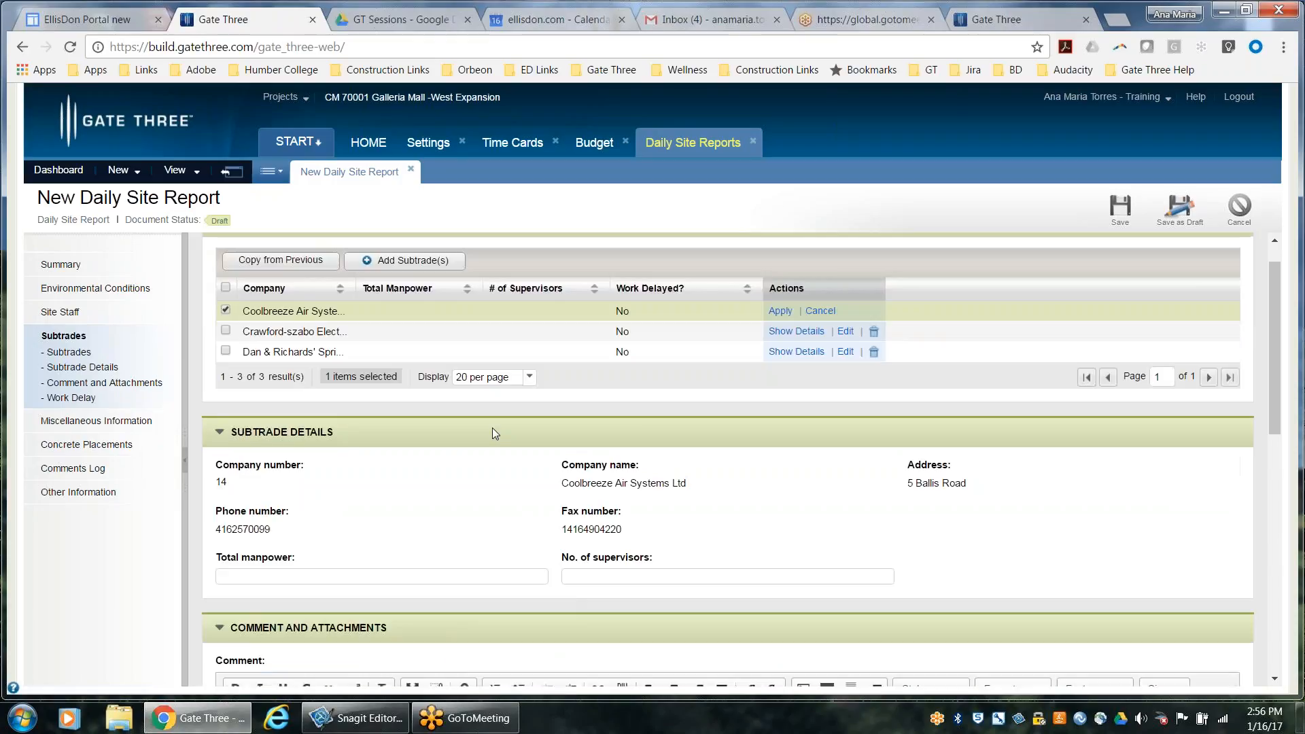
scroll(775, 596, "down", 3)
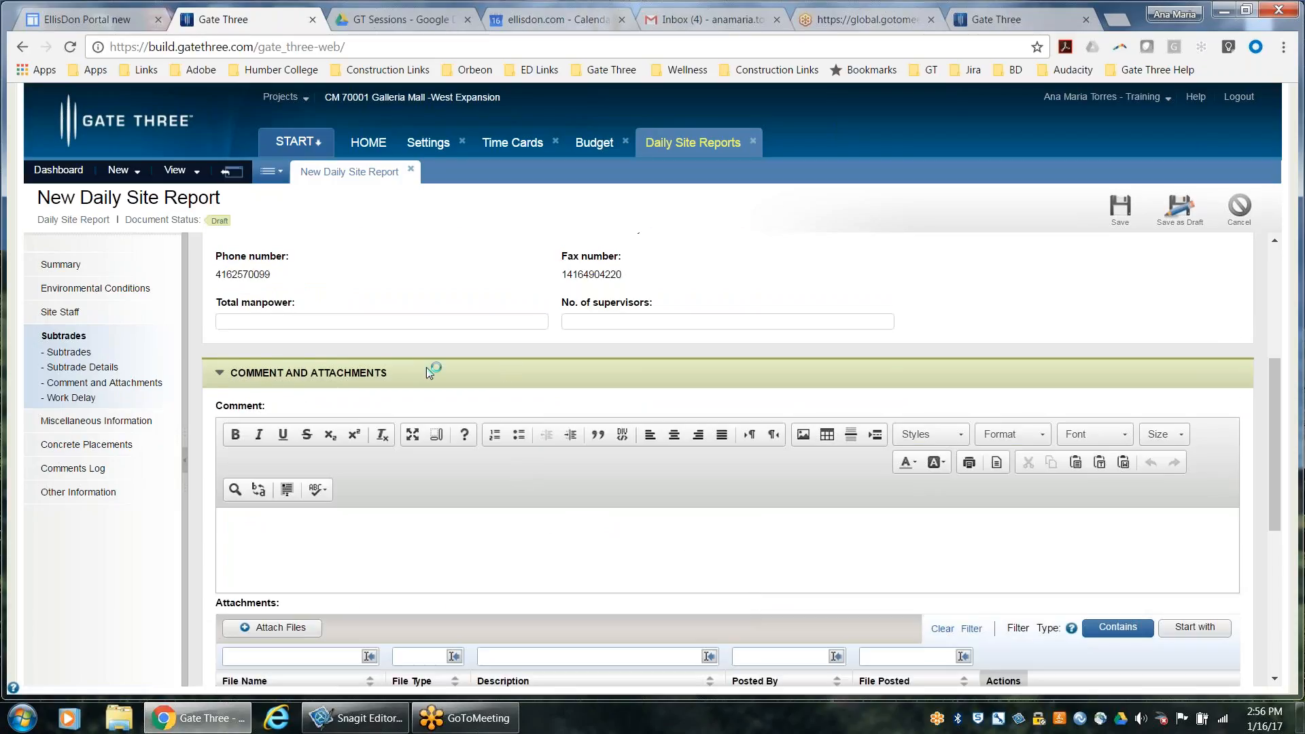
scroll(554, 398, "up", 3)
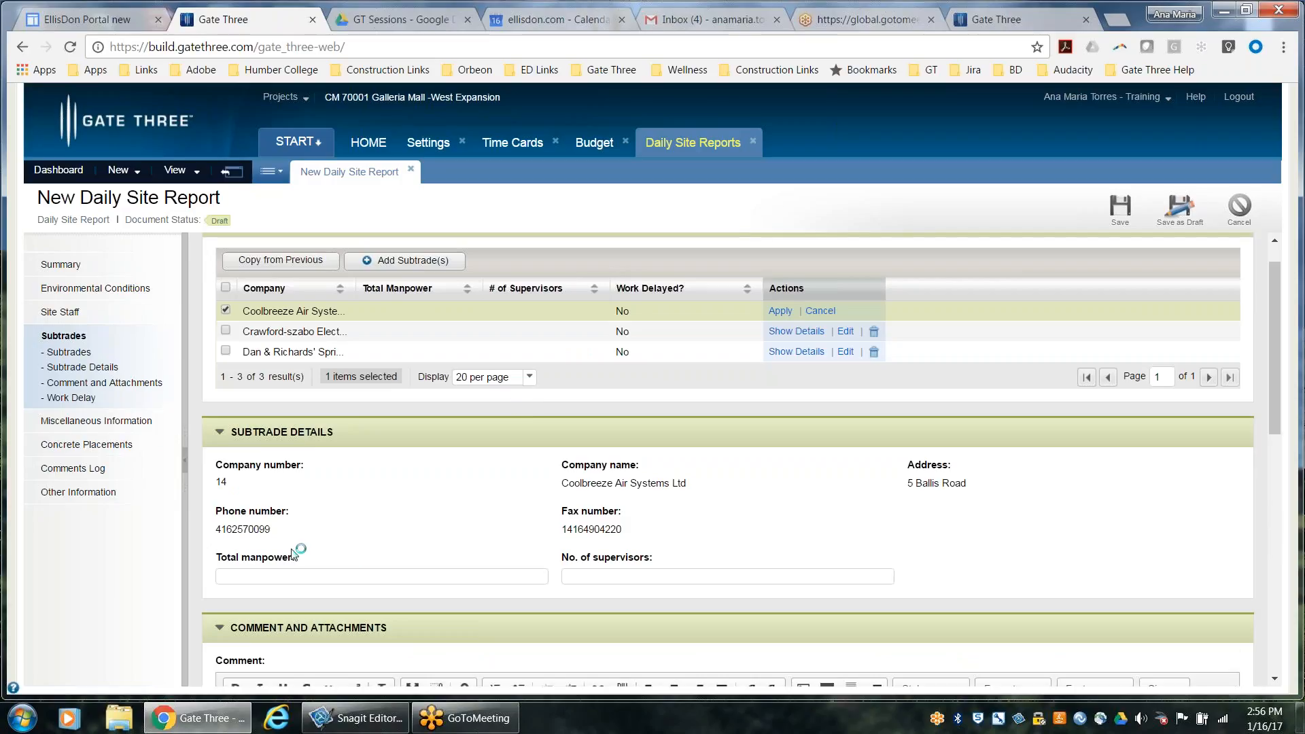
Set the Coolbreeze subtrade's total manpower to 5 and its number of supervisors to 1
left_click(322, 578)
left_click(585, 577)
type("1")
Review the Coolbreeze subtrade's comment box, attachments list and work delay fields
scroll(586, 580, "down", 5)
left_click(359, 459)
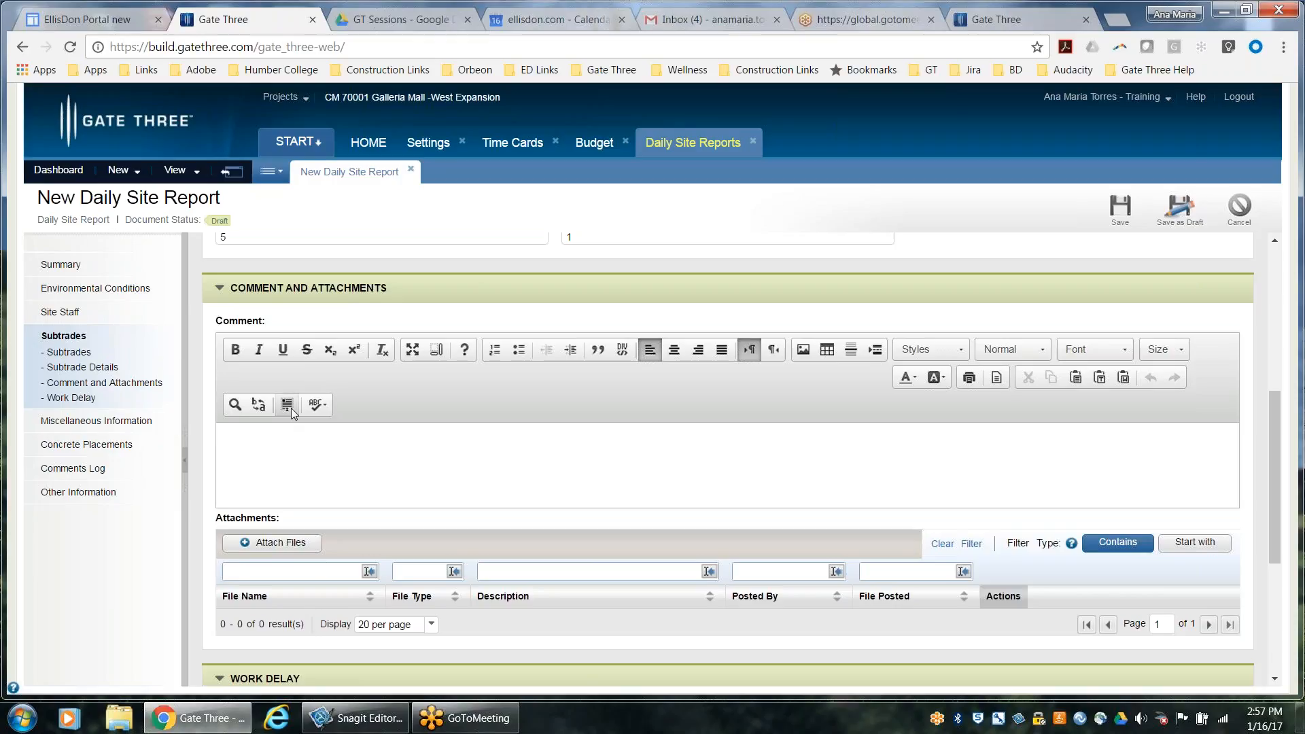
scroll(333, 470, "down", 3)
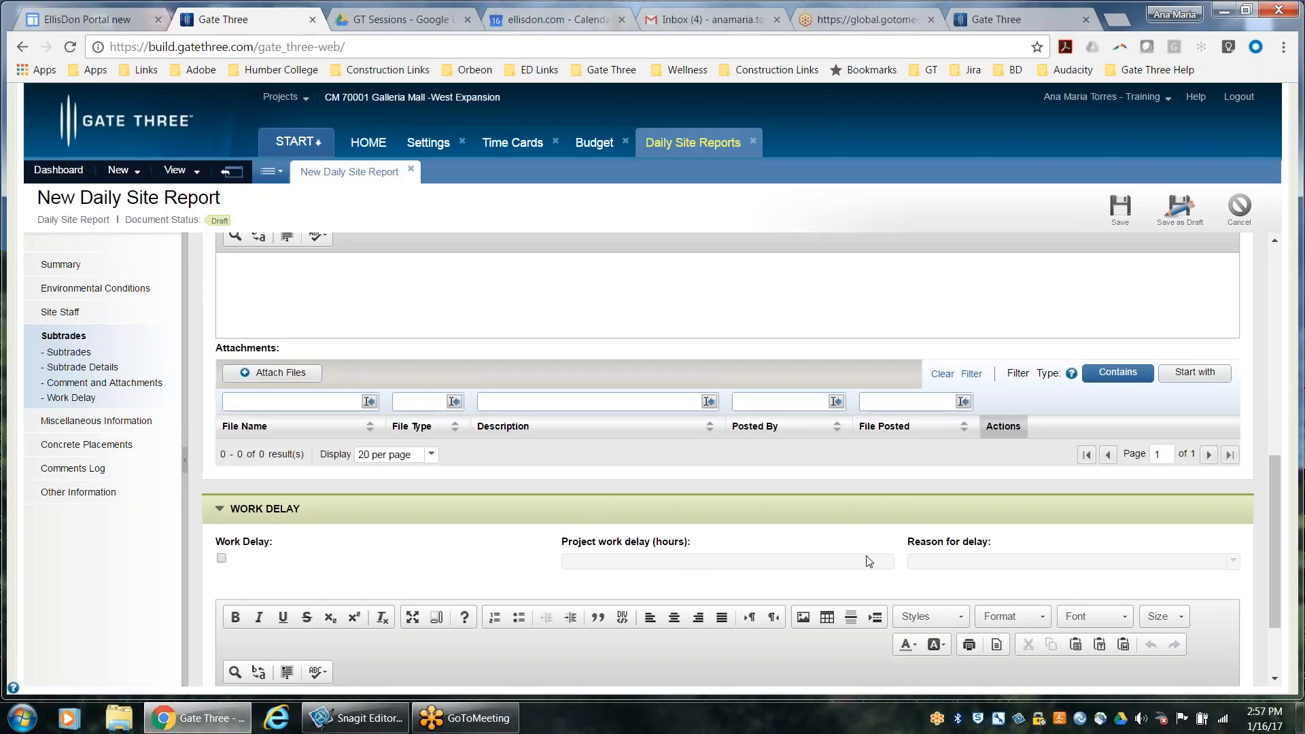
scroll(954, 569, "down", 2)
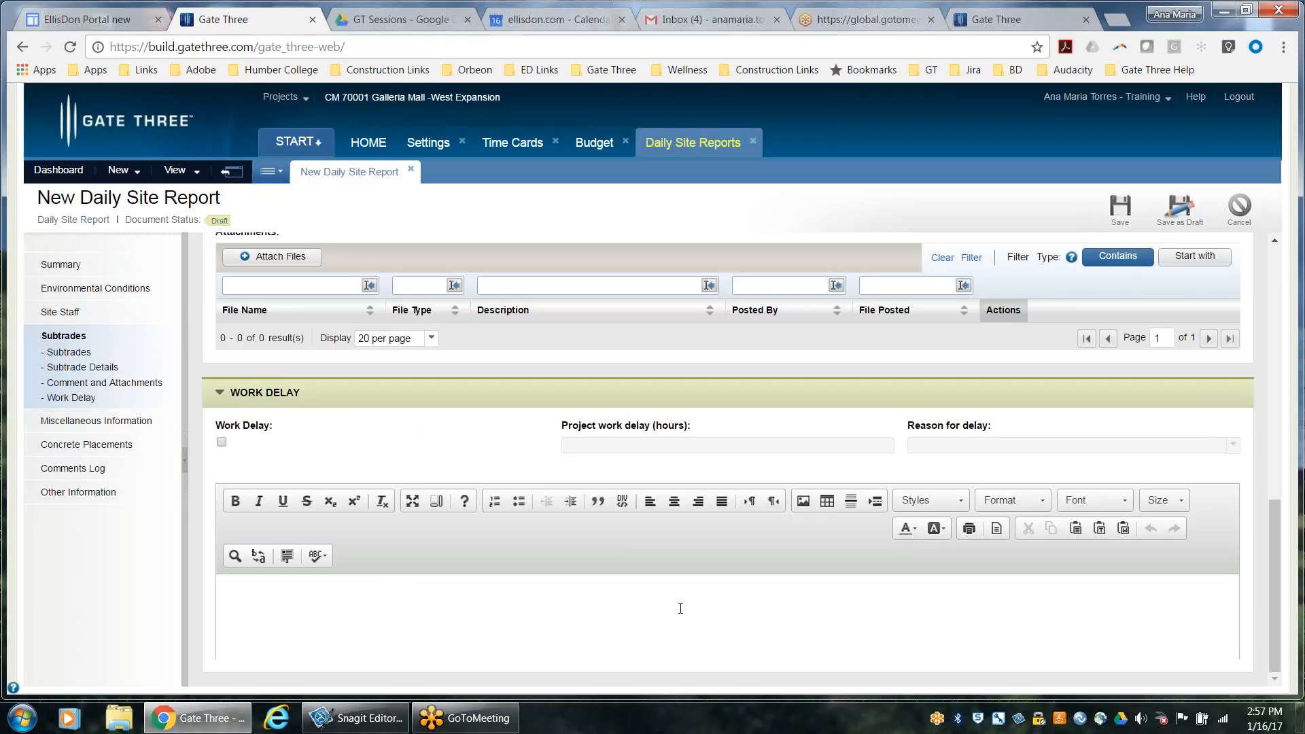
scroll(681, 608, "up", 5)
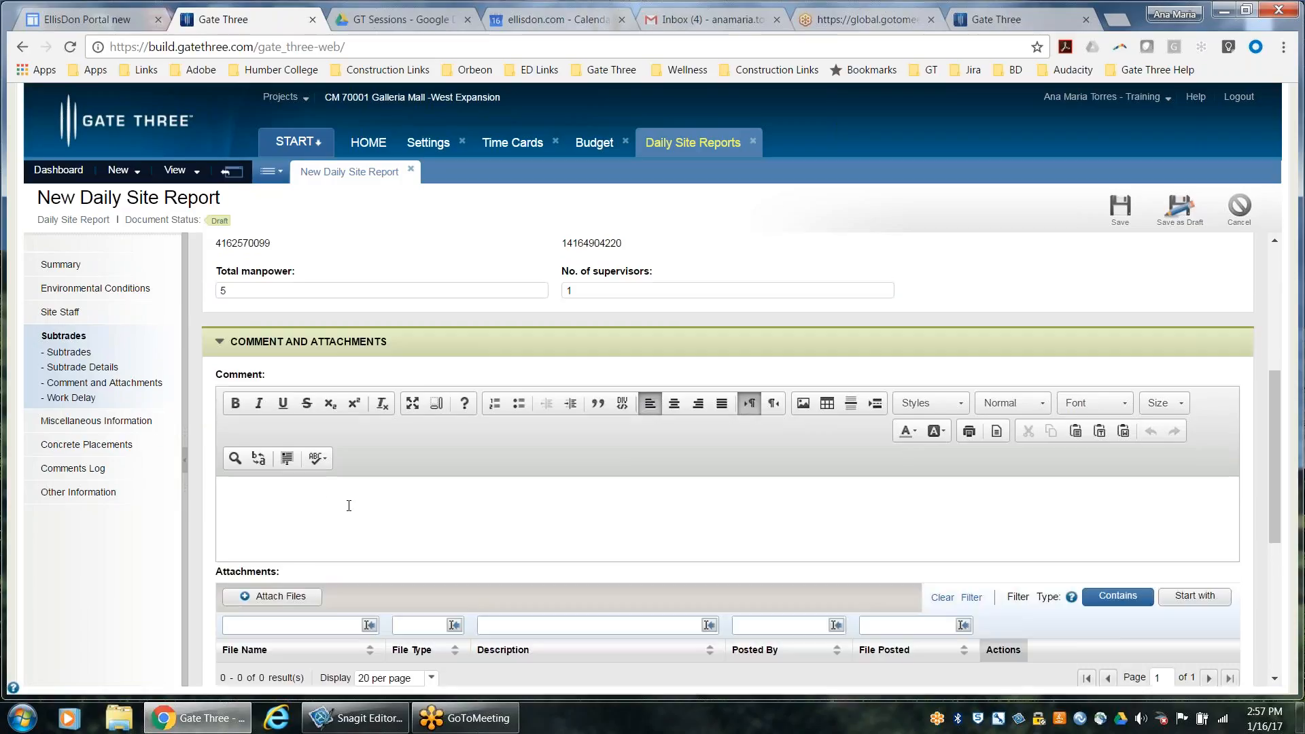
Enter a comment for the Coolbreeze subtrade saying its worker is working really hard and trying to finish on time
left_click(349, 506)
scroll(365, 521, "up", 5)
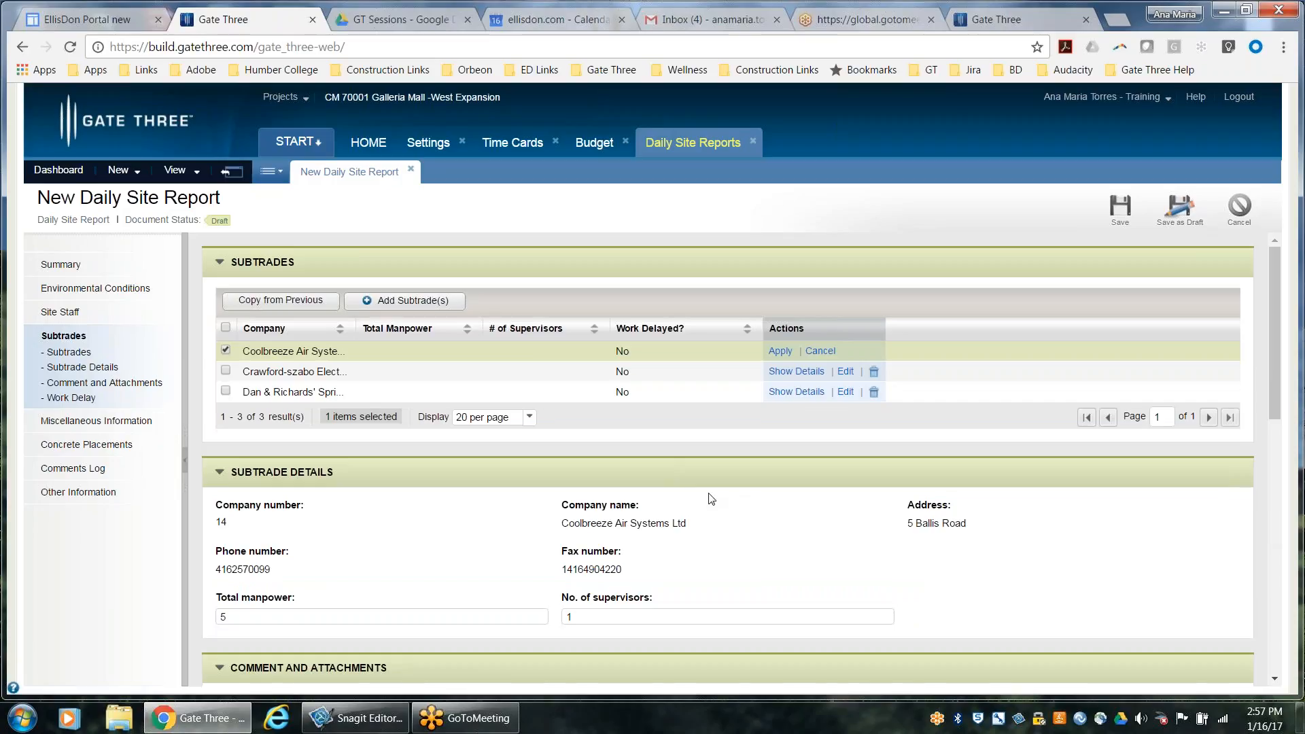
scroll(680, 527, "down", 3)
scroll(668, 535, "down", 1)
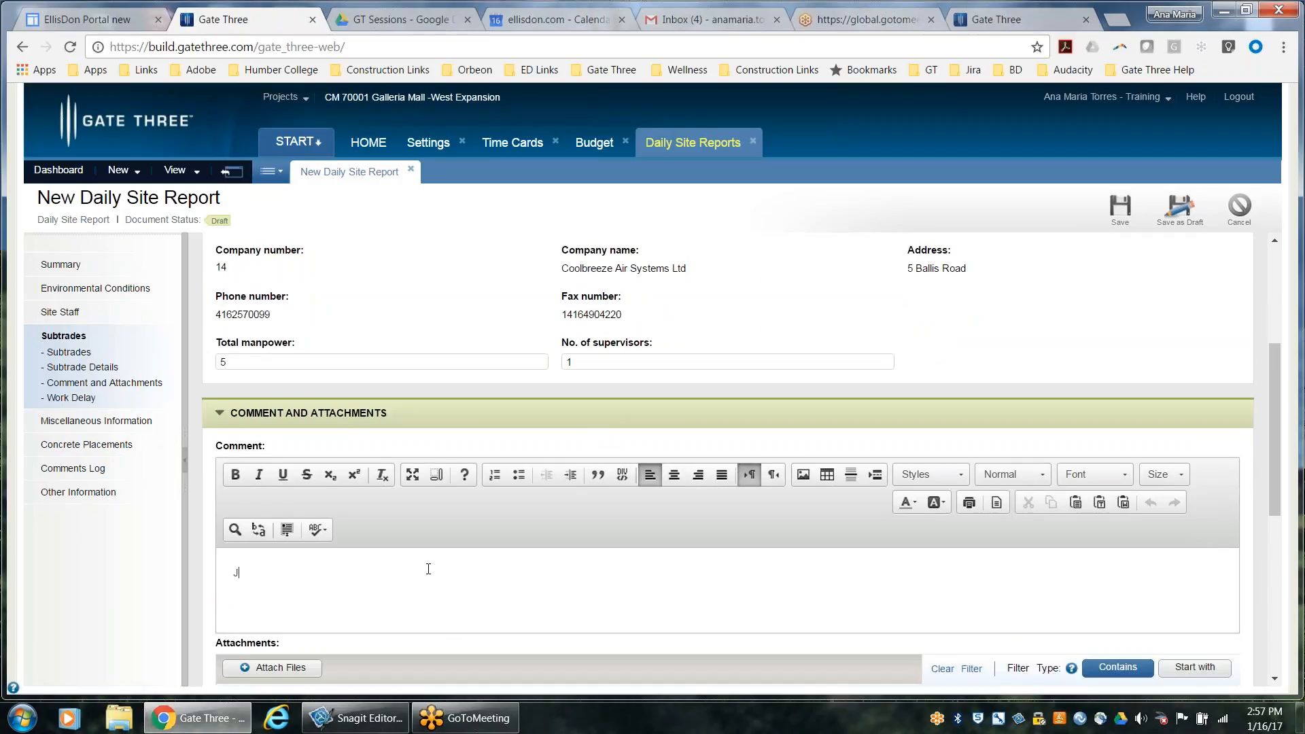
type("im is working really hard and trying to")
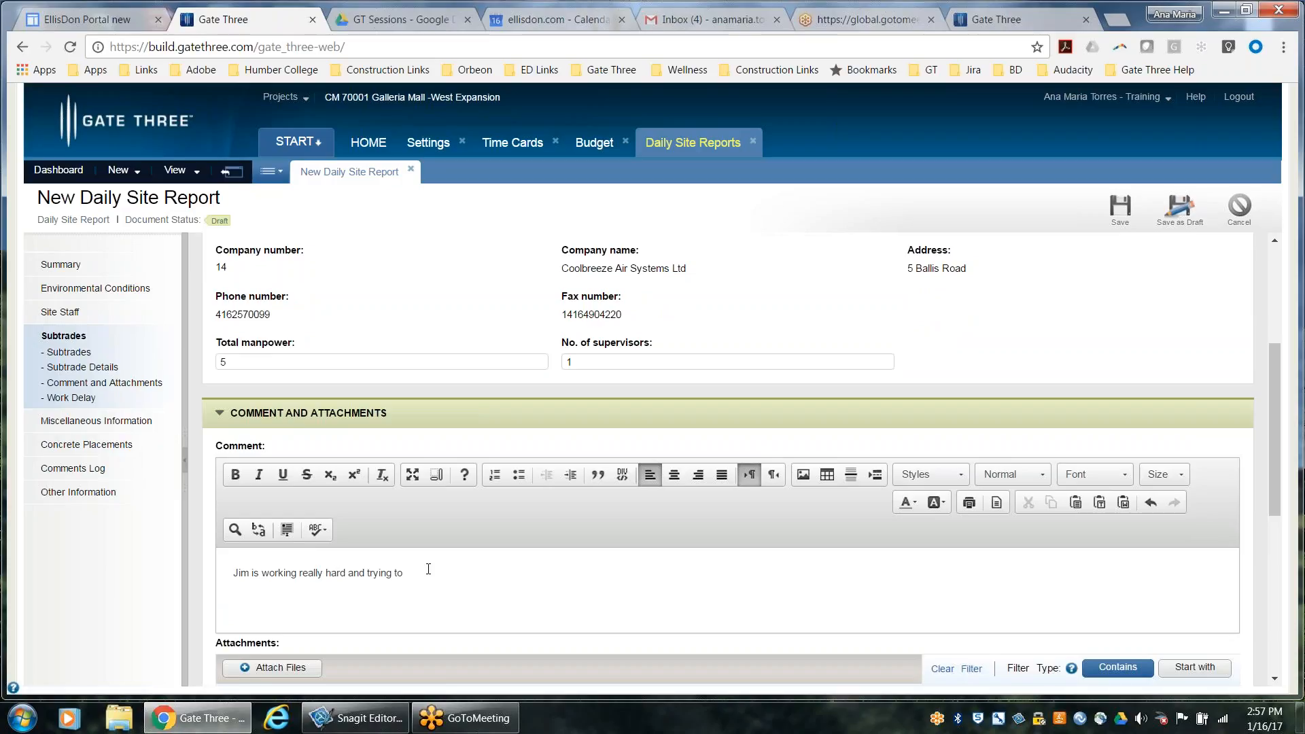
type(" finish on time.")
Apply the edits to the Coolbreeze subtrade and widen the Company column of the Subtrades list to fit the full names
left_click_drag(1270, 462, 1277, 570)
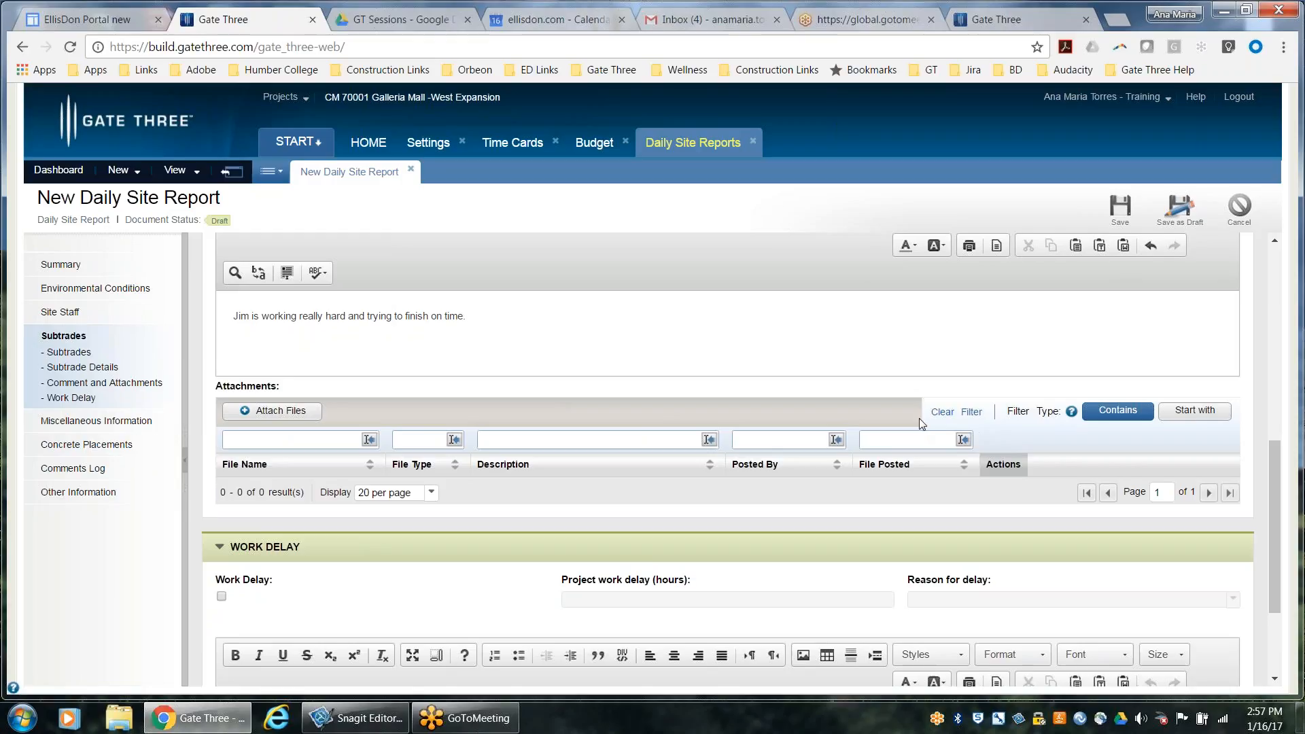
scroll(1099, 480, "down", 2)
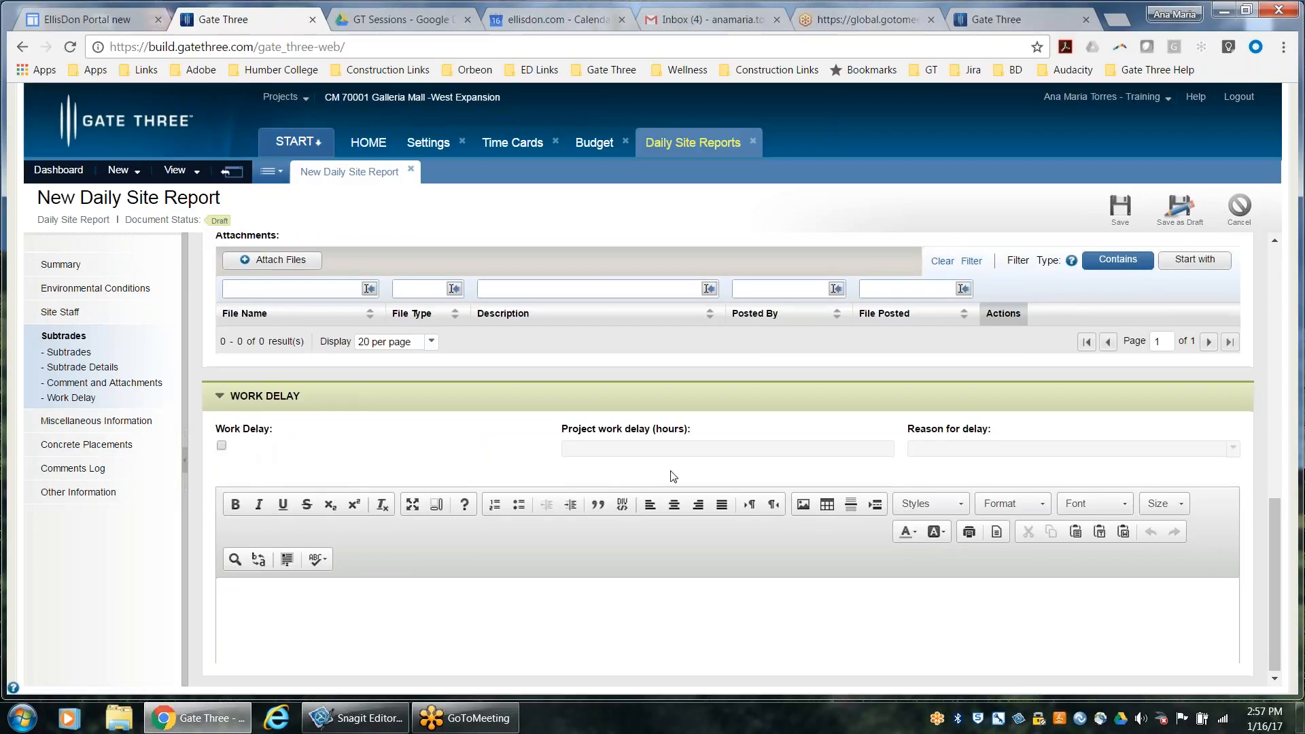
scroll(673, 476, "down", 1)
scroll(952, 503, "up", 7)
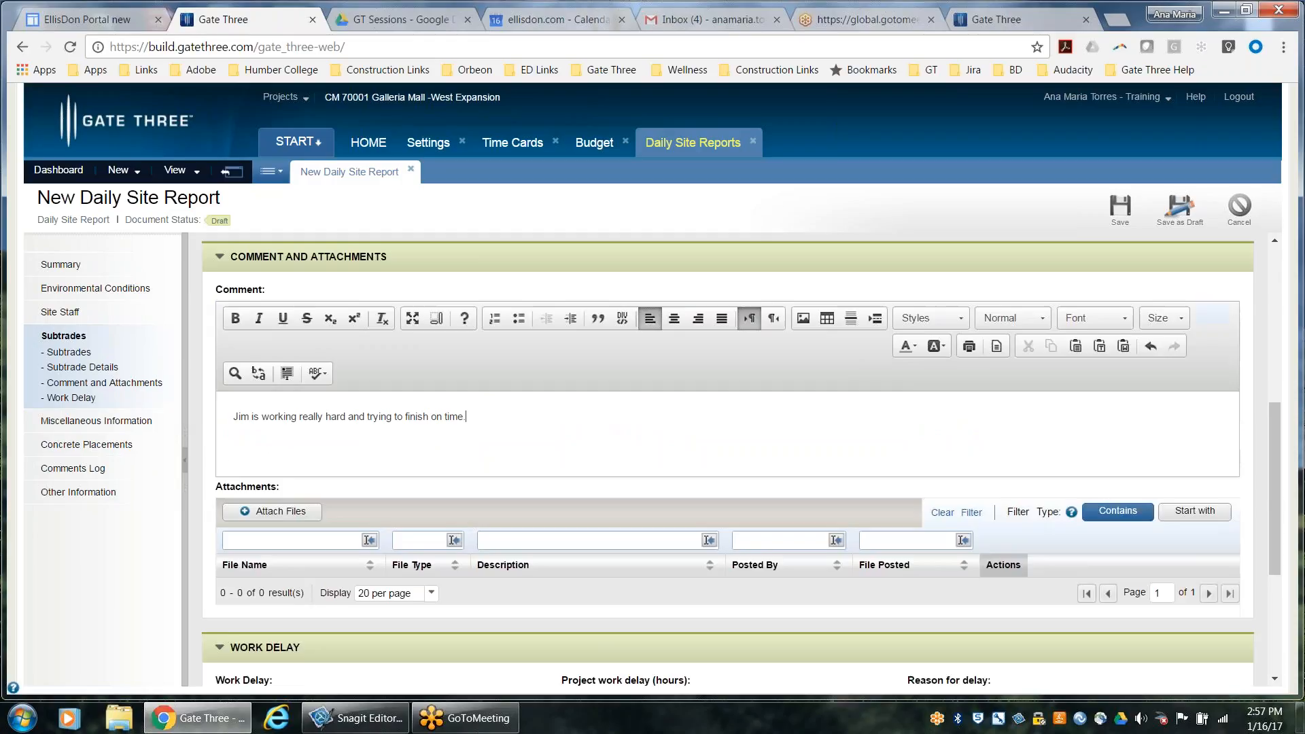
scroll(961, 507, "up", 2)
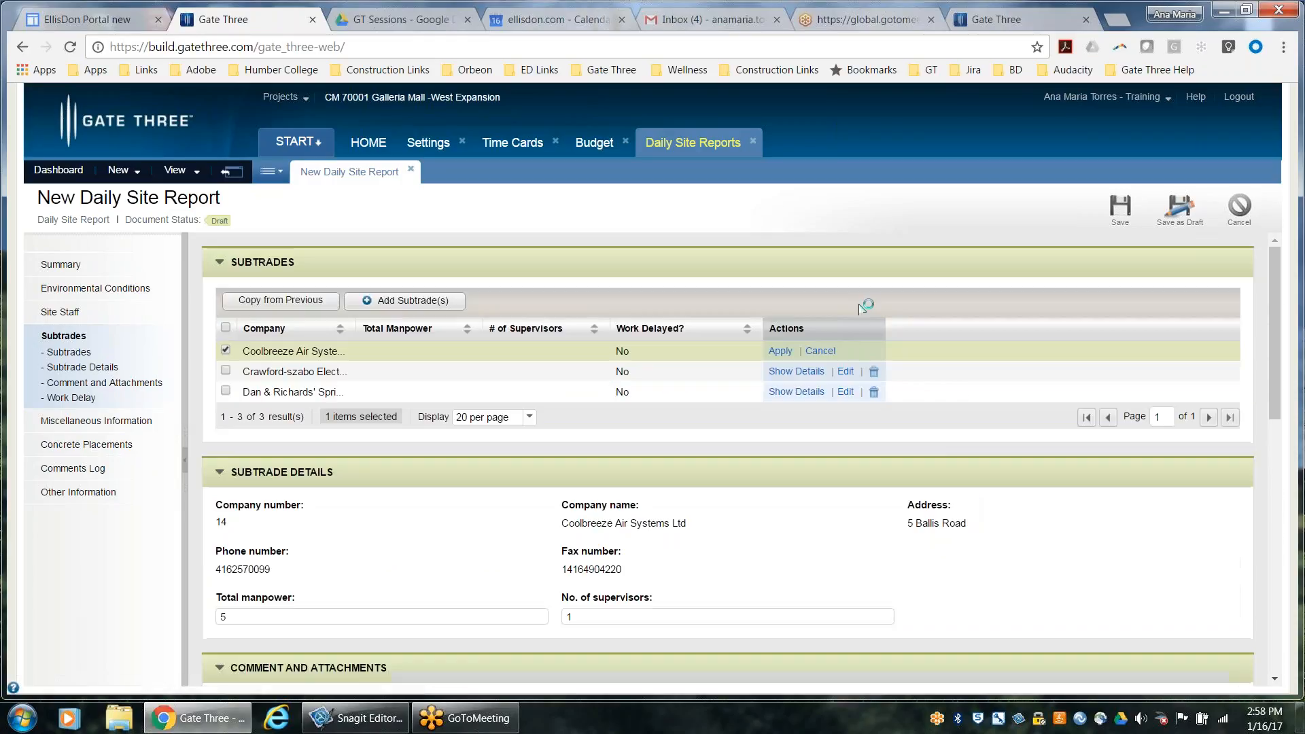
left_click(780, 351)
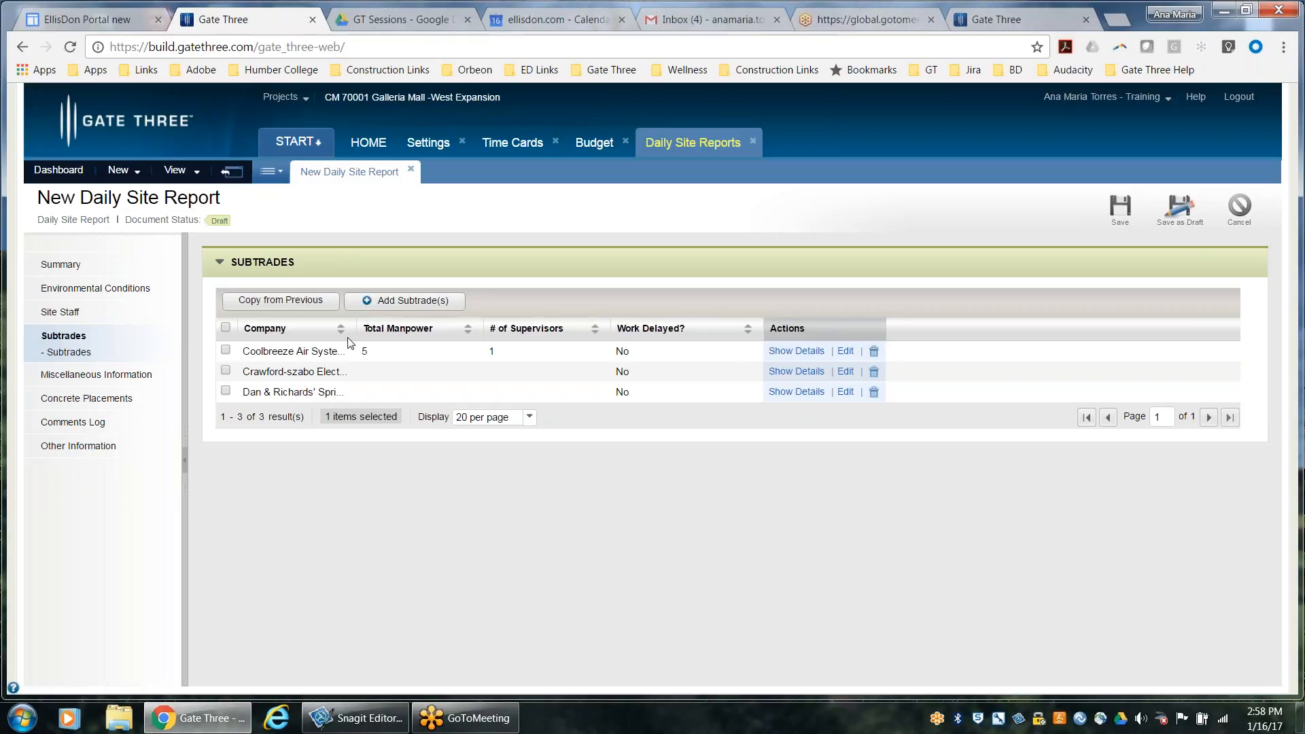
left_click_drag(356, 329, 488, 331)
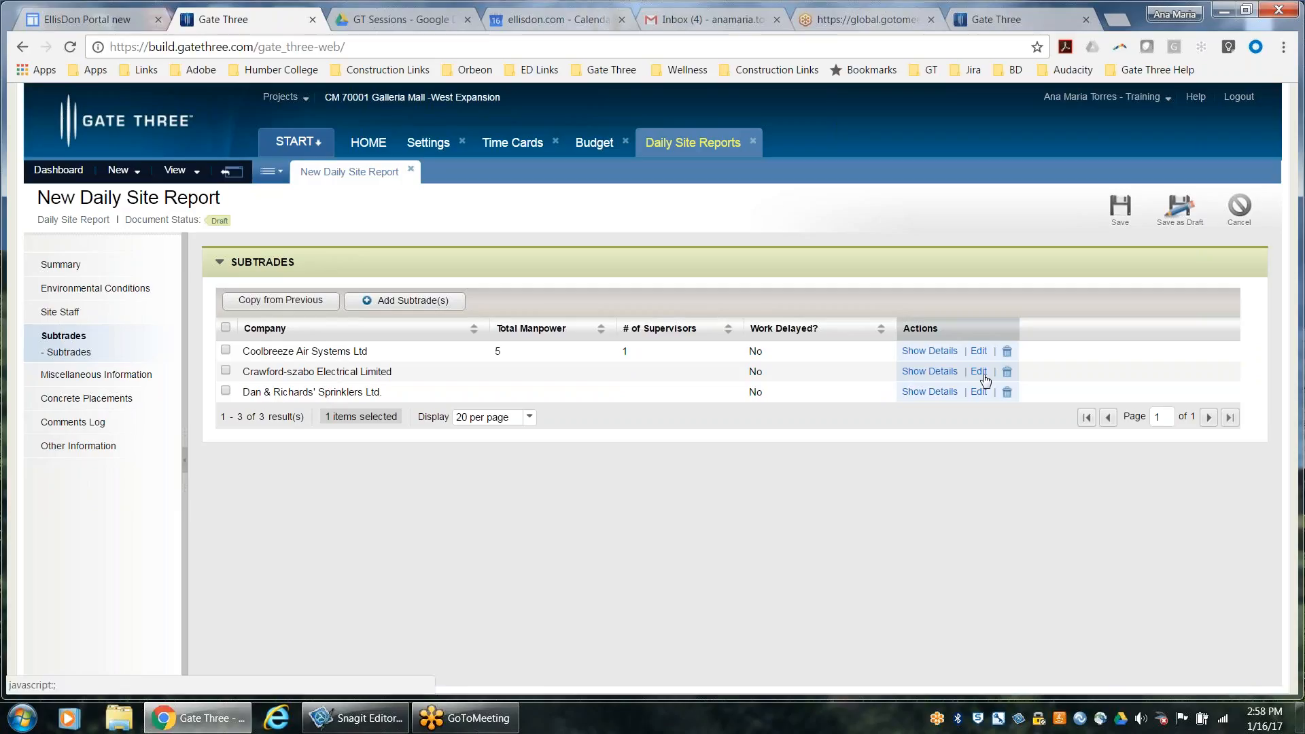
Open the report's Miscellaneous Information section and review its site visitors, photos and deliveries areas
left_click(53, 375)
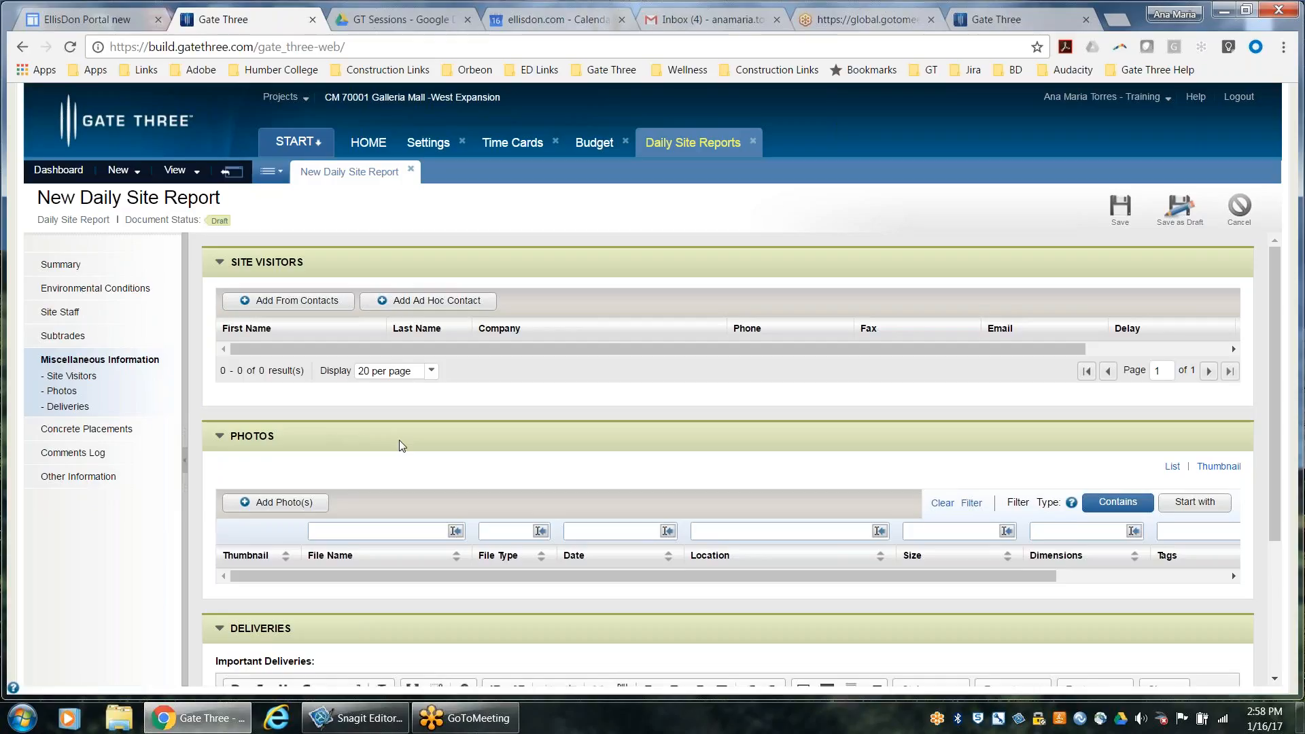
scroll(402, 447, "down", 3)
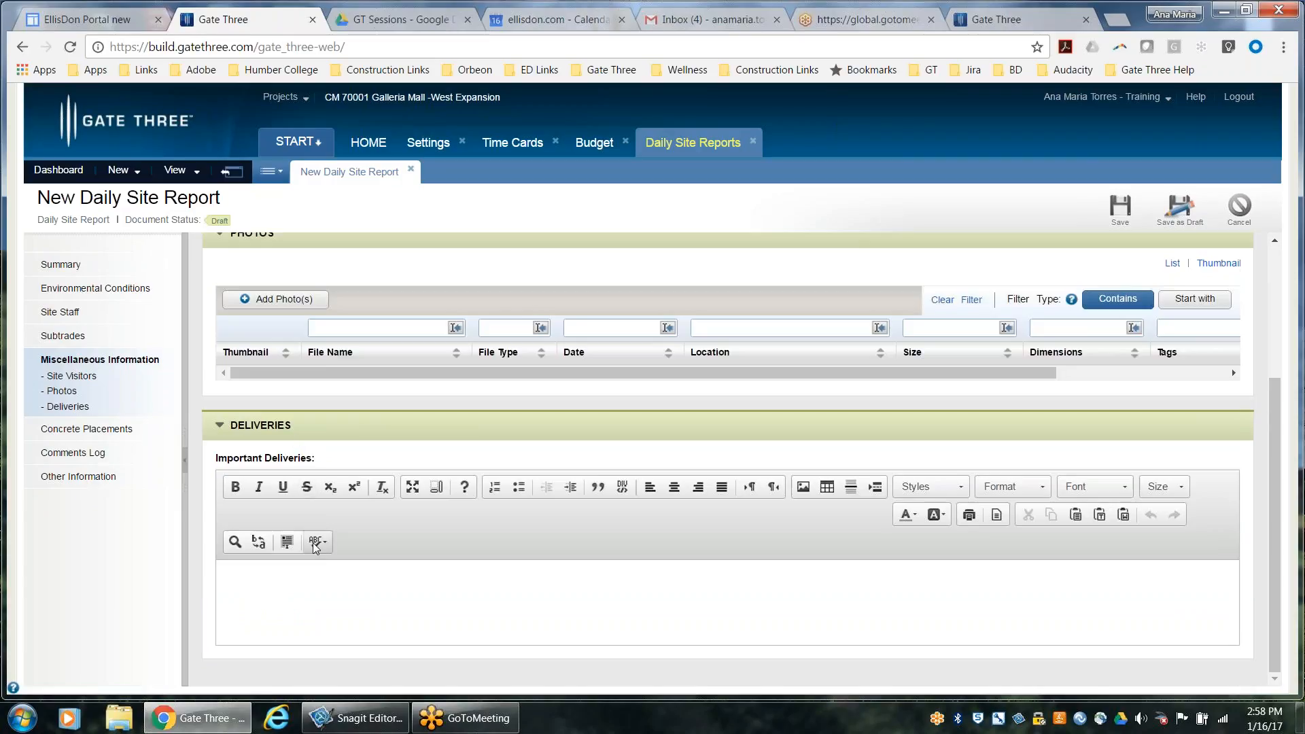
scroll(314, 548, "up", 3)
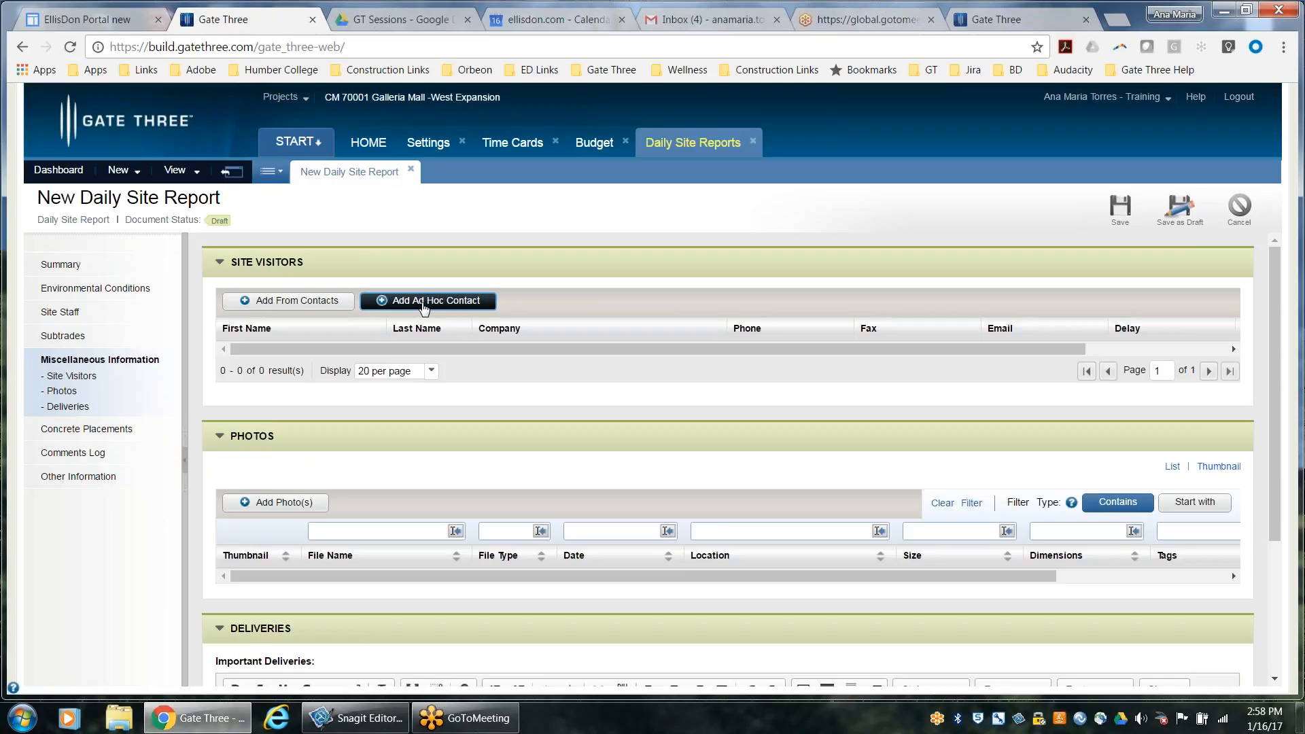
Add an ad hoc site visitor with first and last name and the company 007 Investigations, and save the entry
left_click(421, 305)
left_click(339, 352)
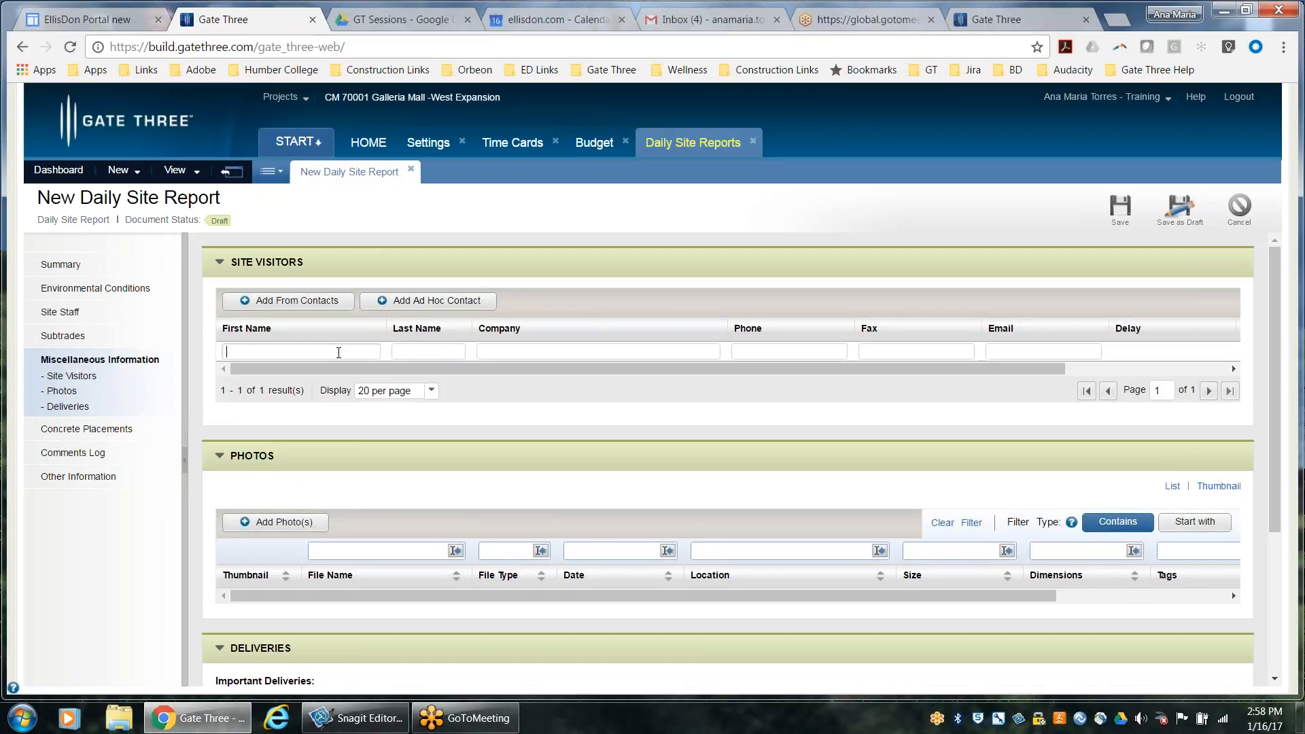
type("James")
key("Tab")
type("Bond")
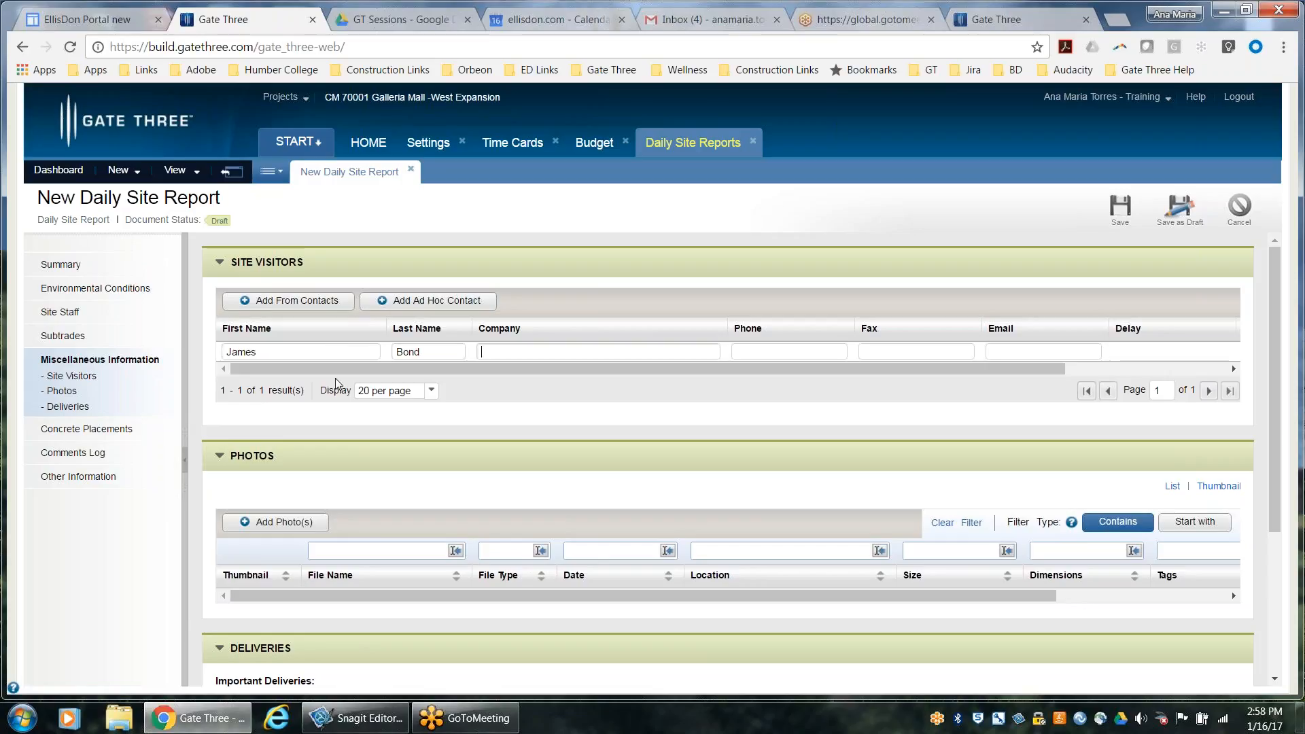
type("007 Investigations")
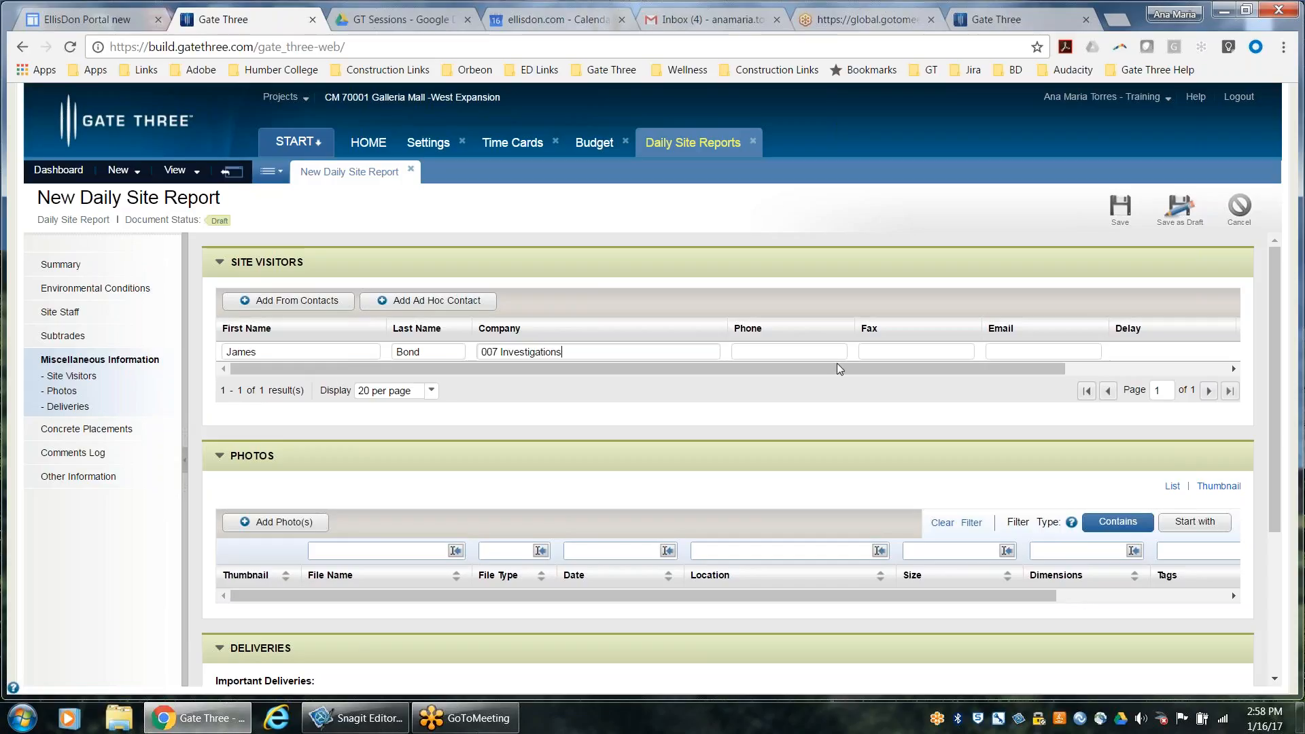
left_click(821, 353)
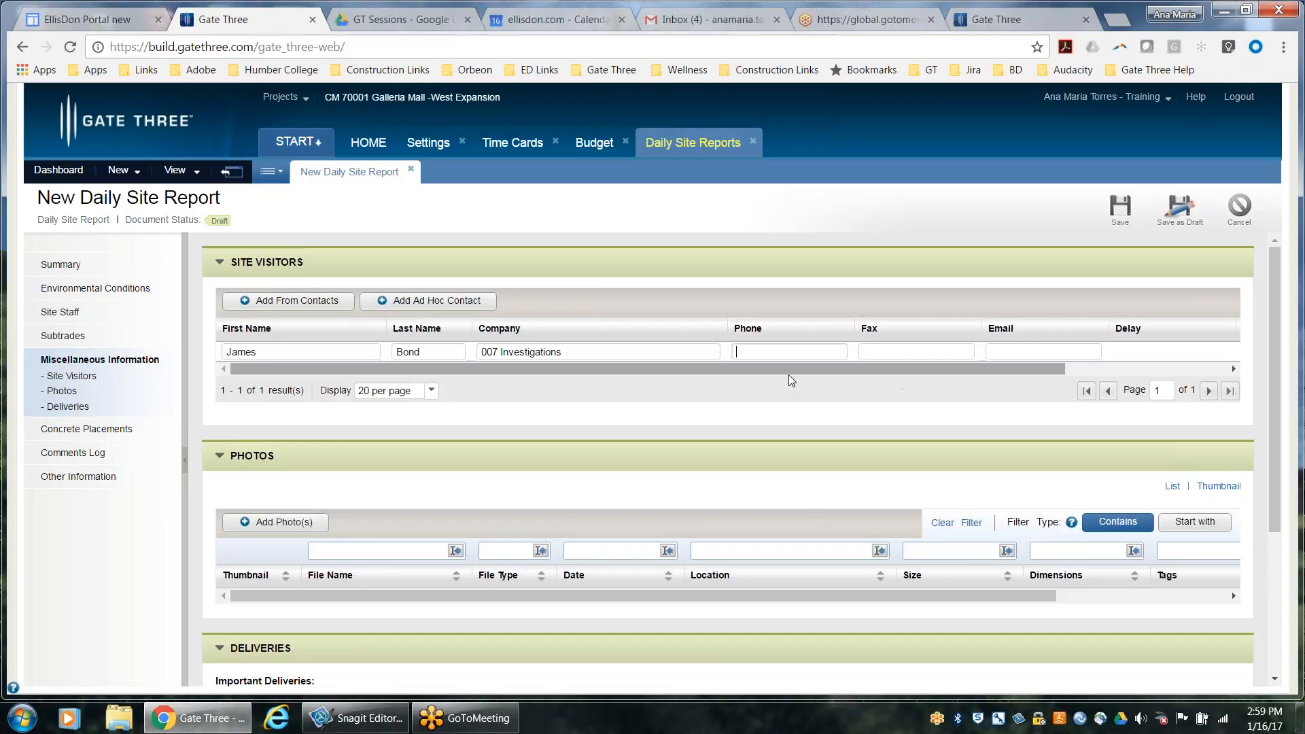
scroll(901, 378, "right", 2)
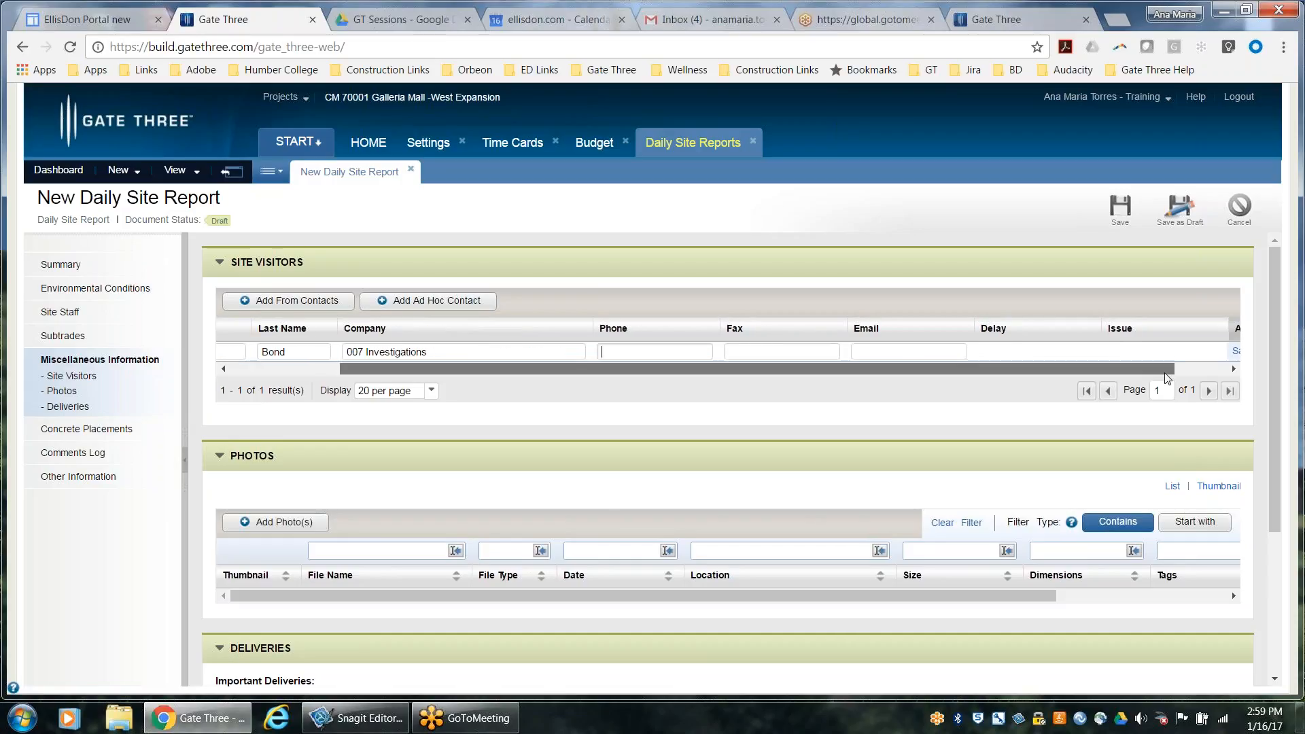
scroll(1081, 371, "right", 2)
left_click(1175, 352)
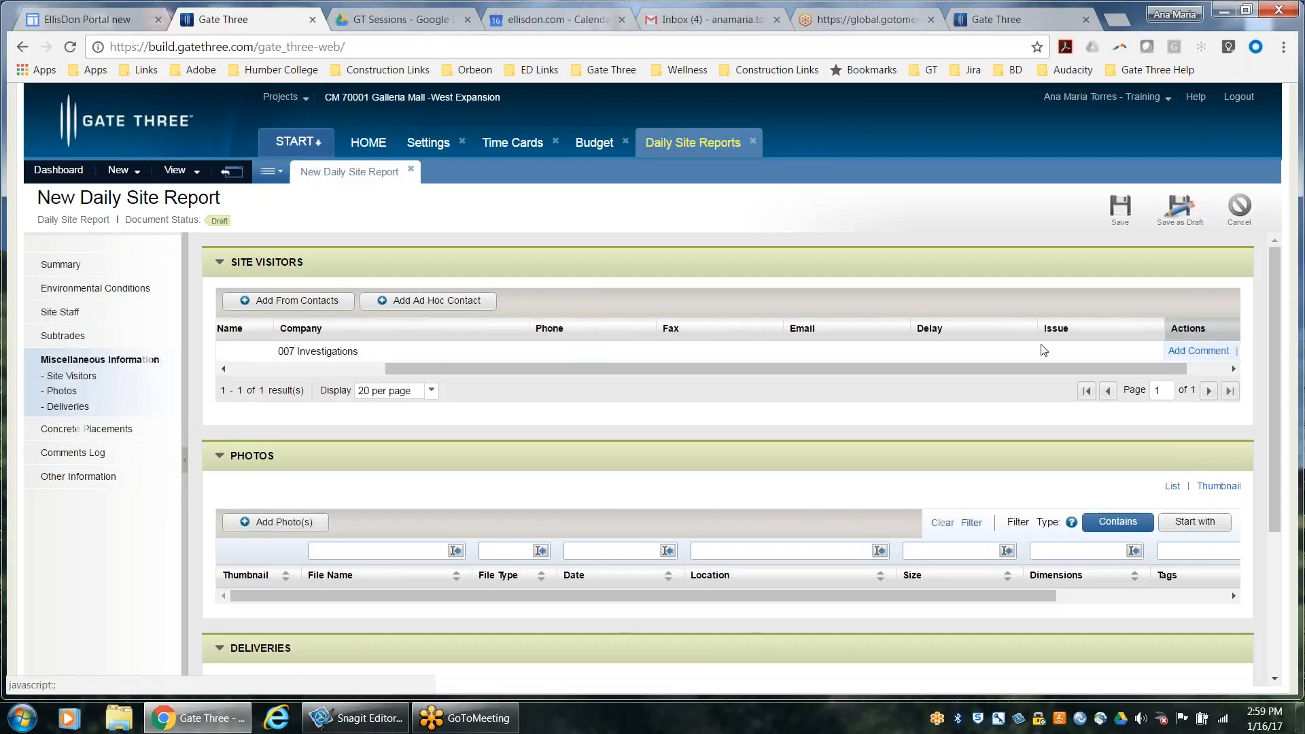
Add a comment to the 007 Investigations visitor that he has mentioned the Ministry of Labour will be visiting on Jan 25th, 2017
left_click_drag(575, 370, 884, 364)
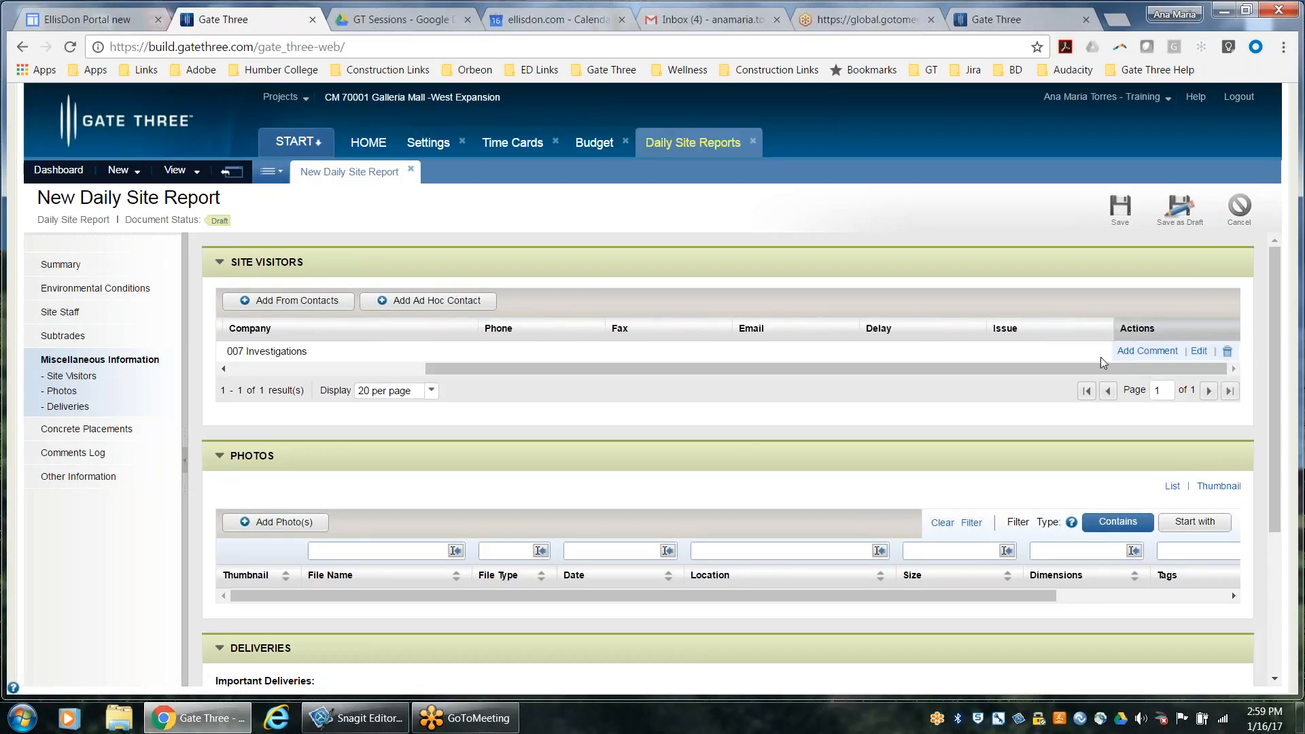
left_click(1149, 352)
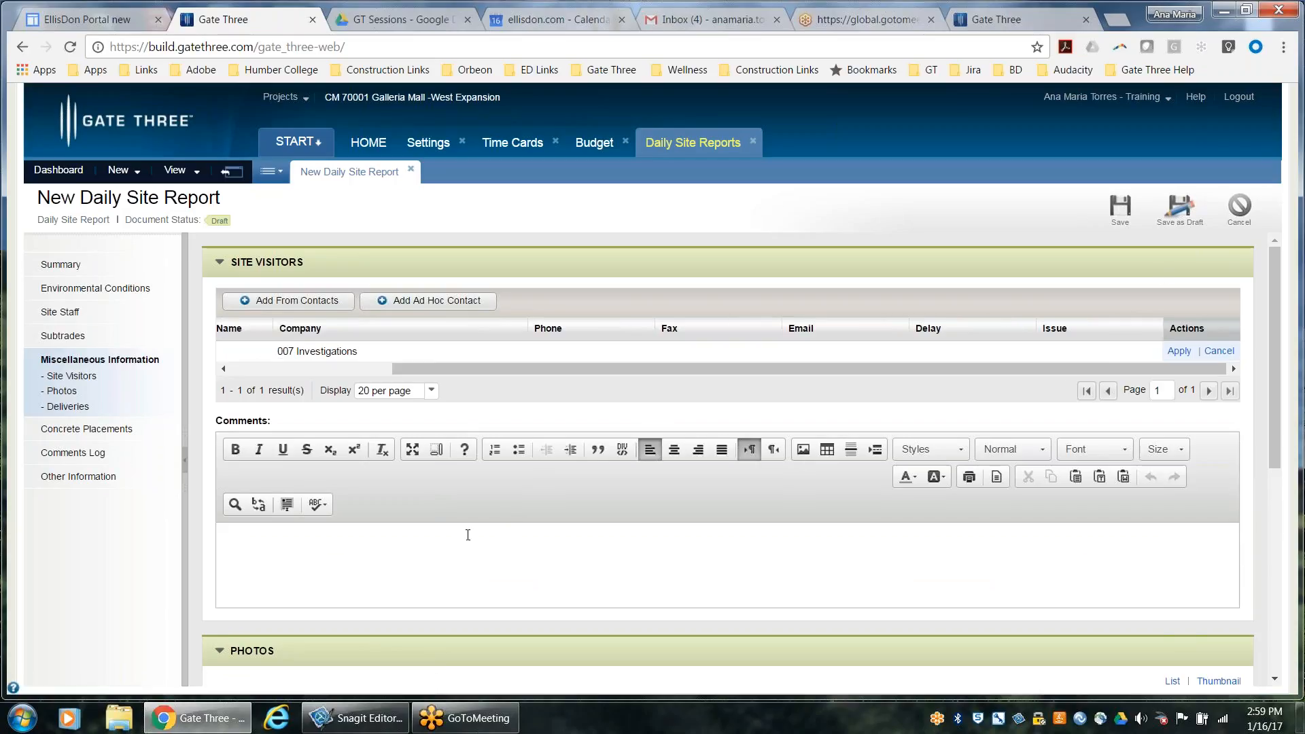
type("James has mentioned that the")
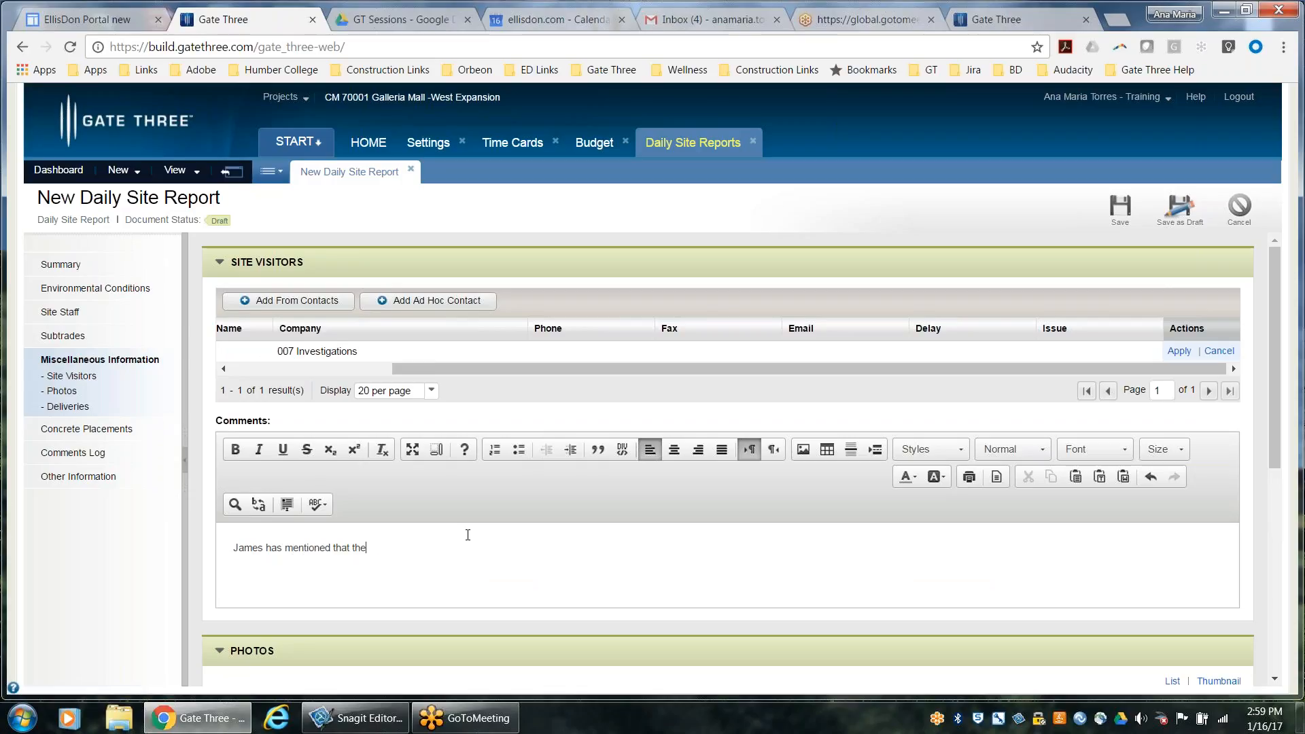
type(" Ministry of Labour will be visiting on Jan 25th")
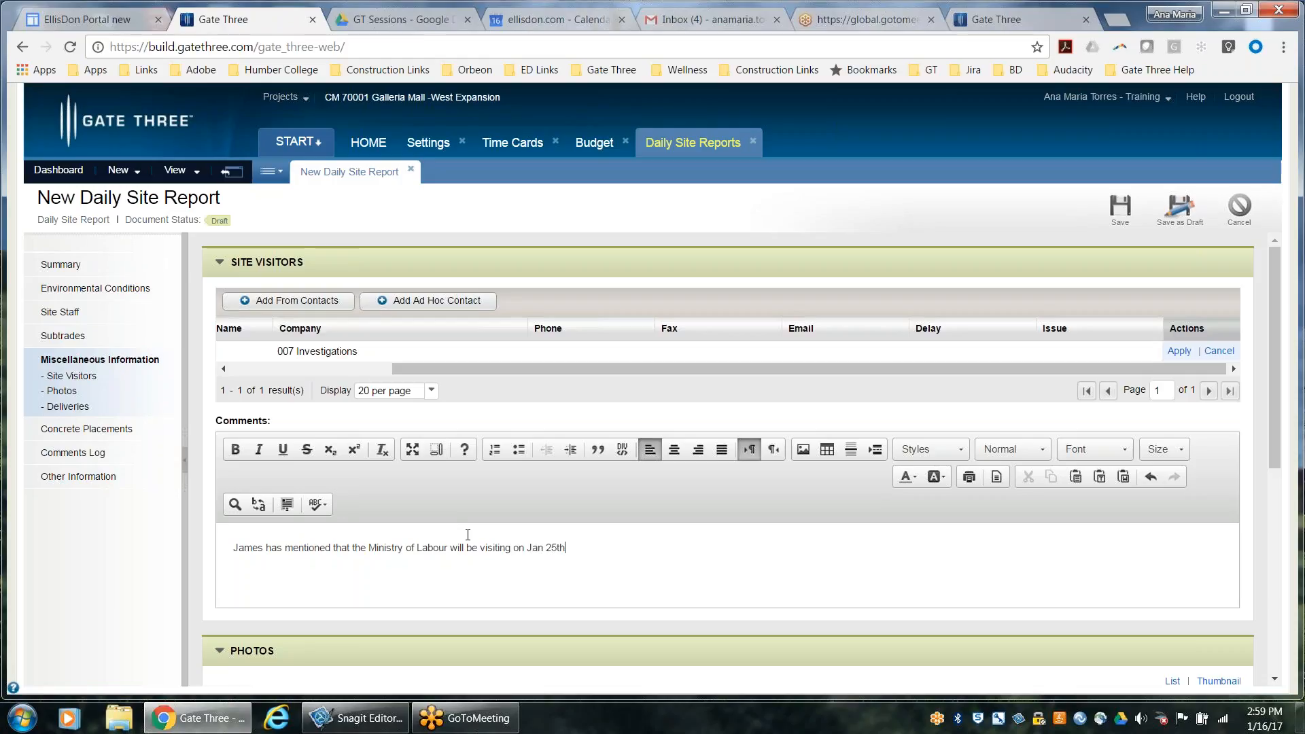
type(", 2017")
scroll(563, 534, "down", 6)
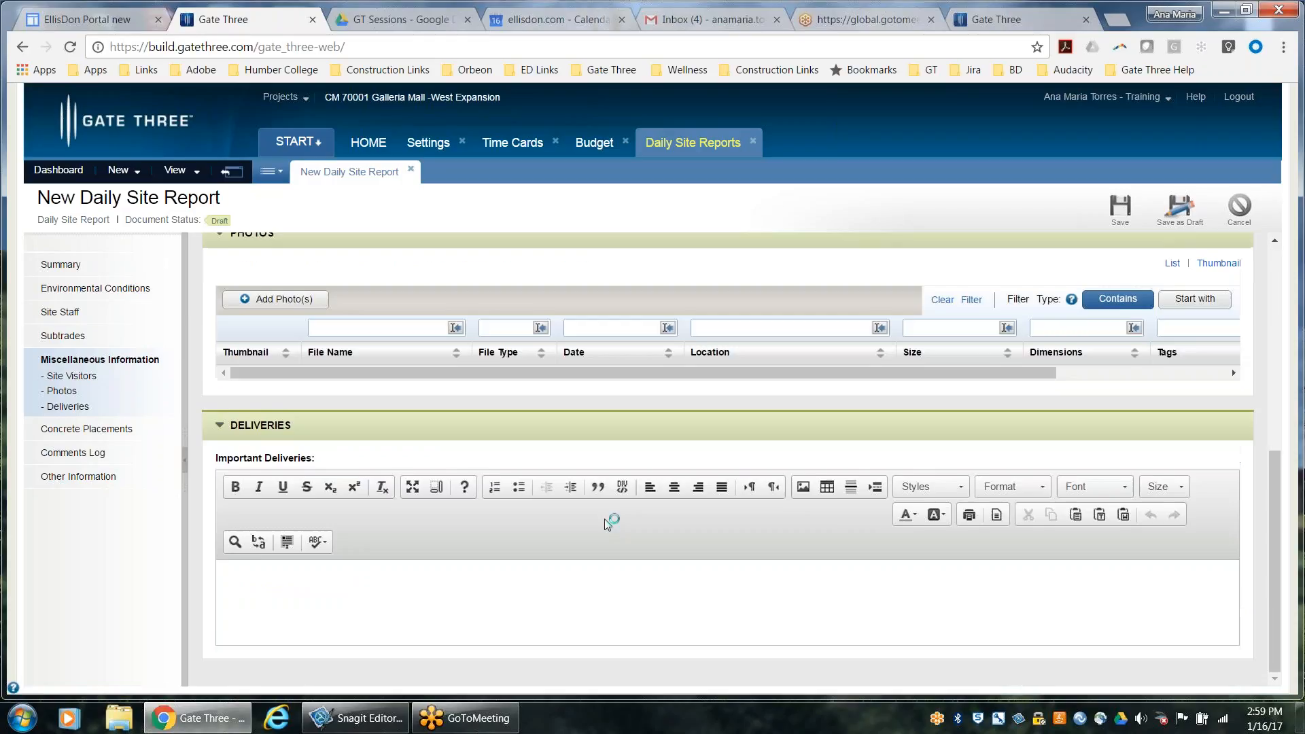
scroll(612, 524, "up", 6)
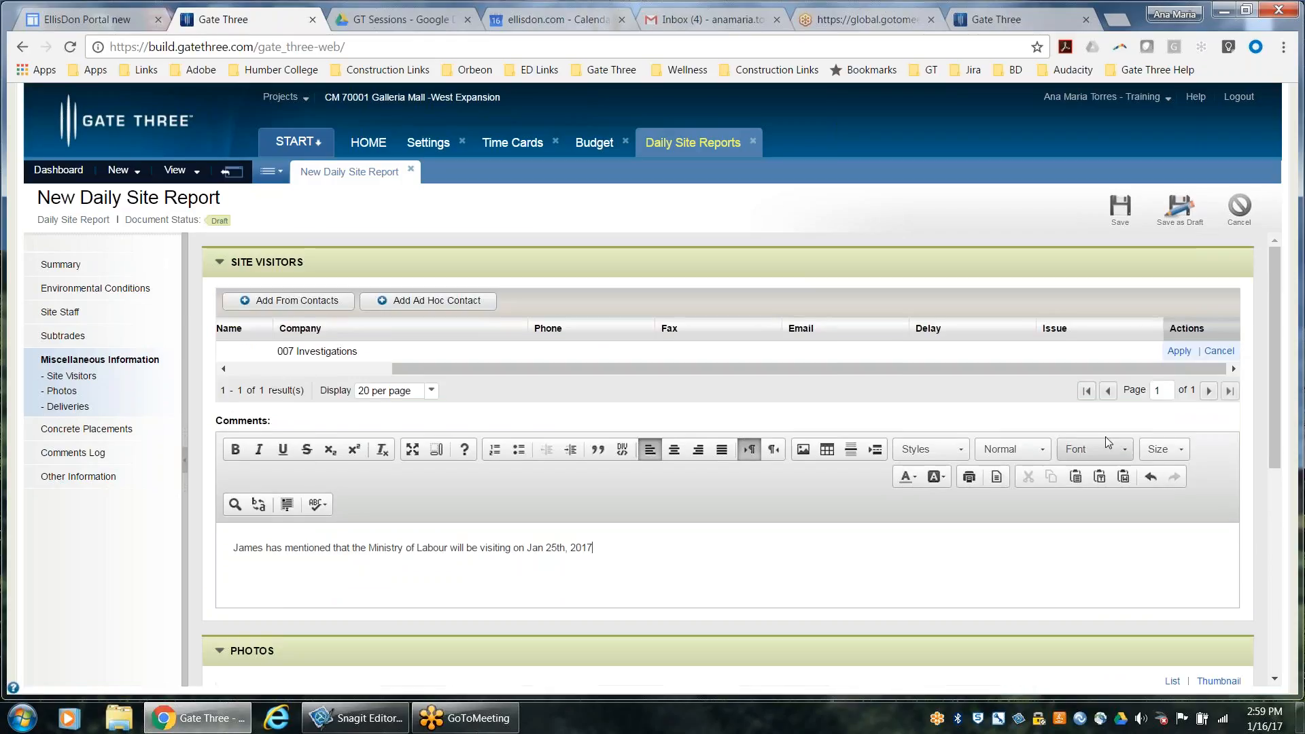
left_click(1171, 353)
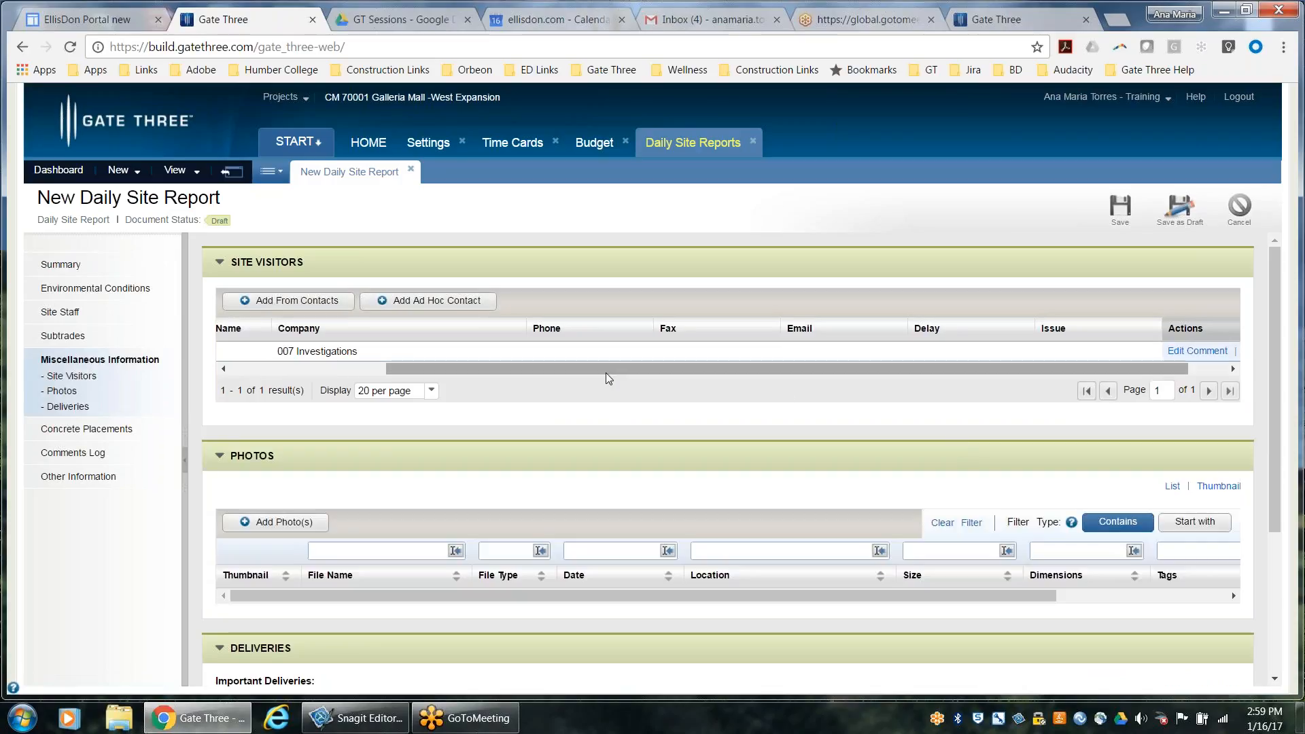
Check the photo selection for the report without adding any photos, and open the Concrete Placements section
left_click_drag(608, 369, 452, 371)
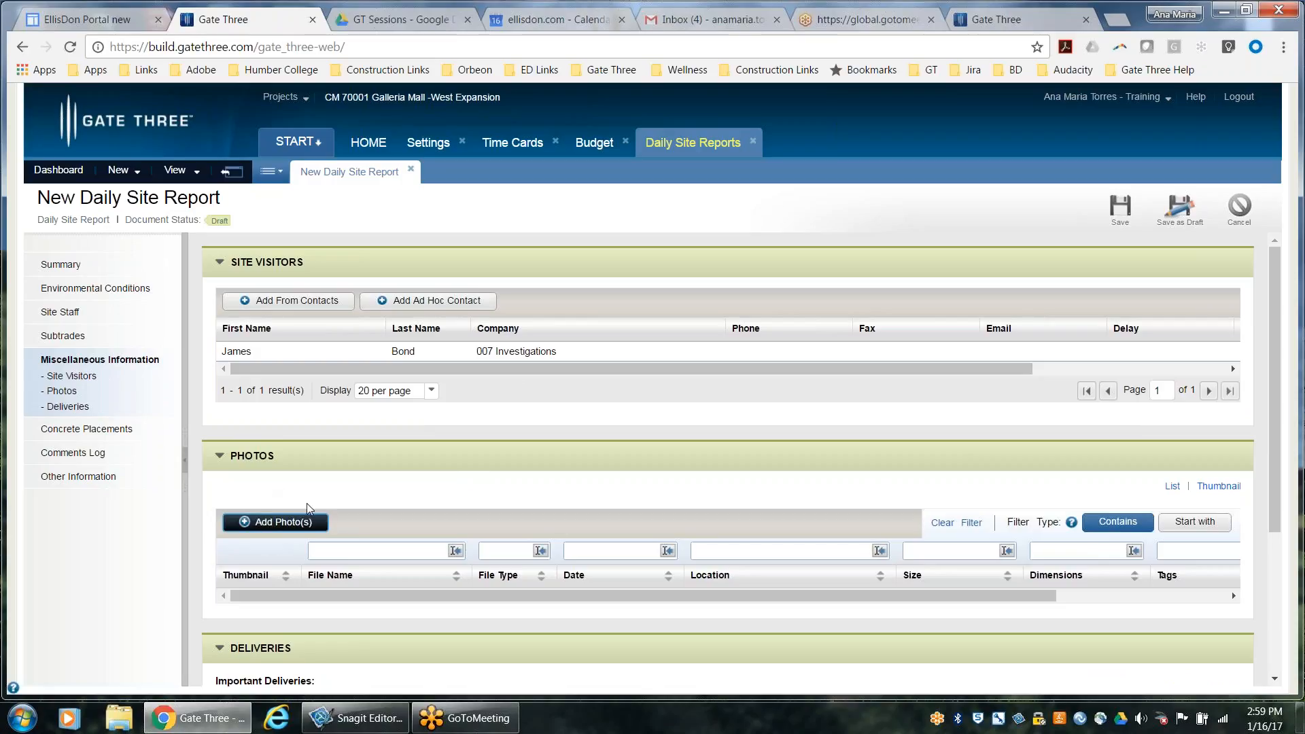
left_click(274, 523)
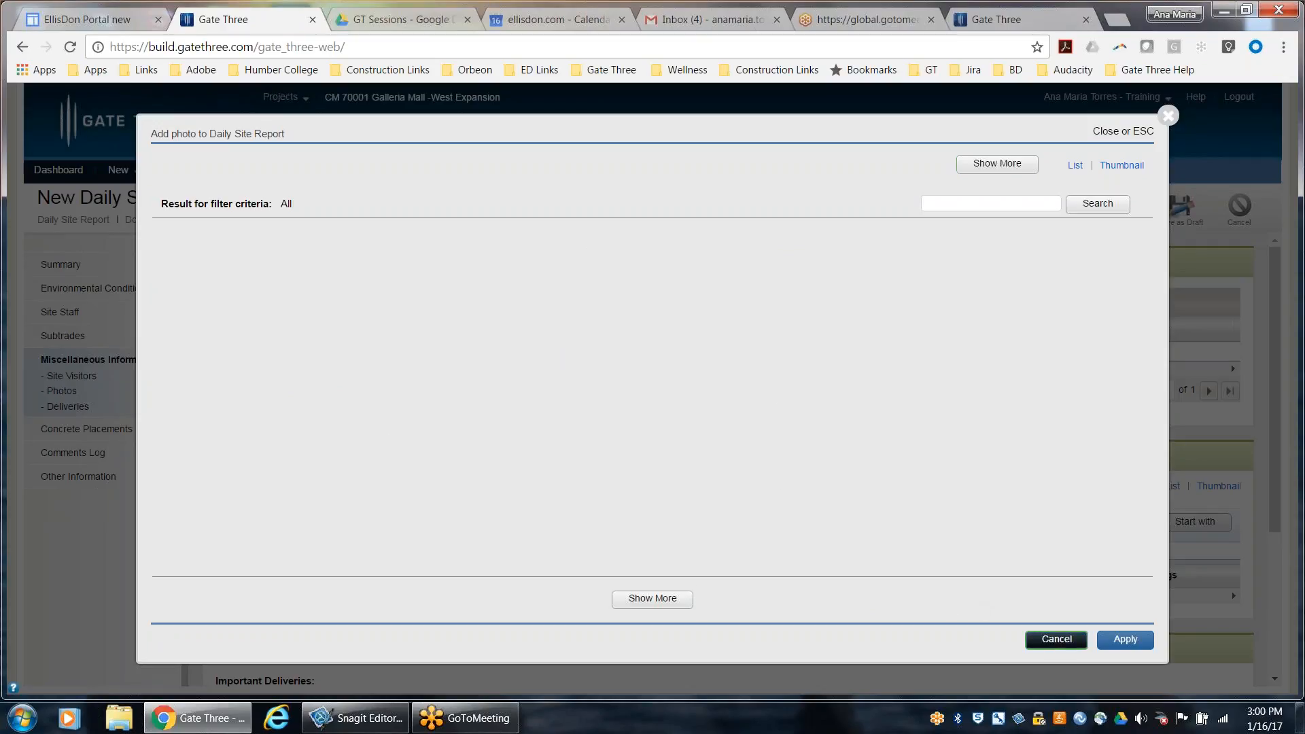
left_click(1039, 644)
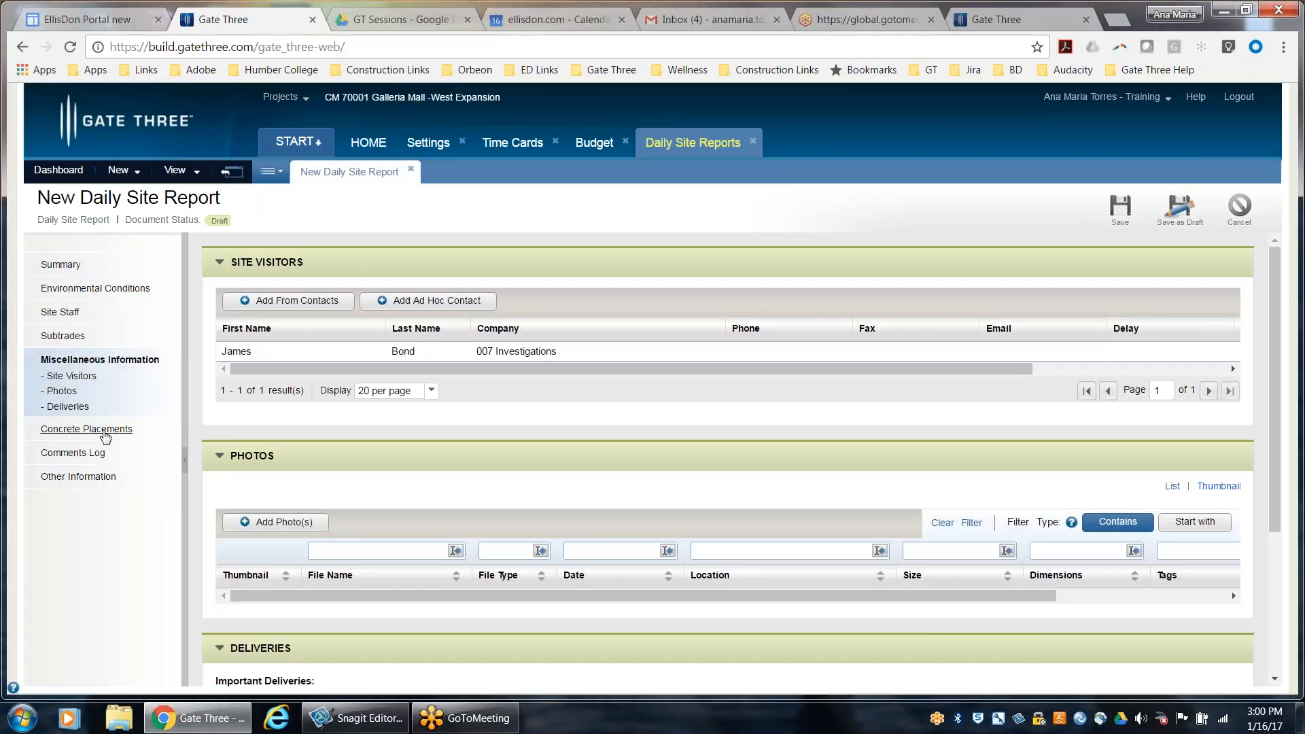
left_click(104, 433)
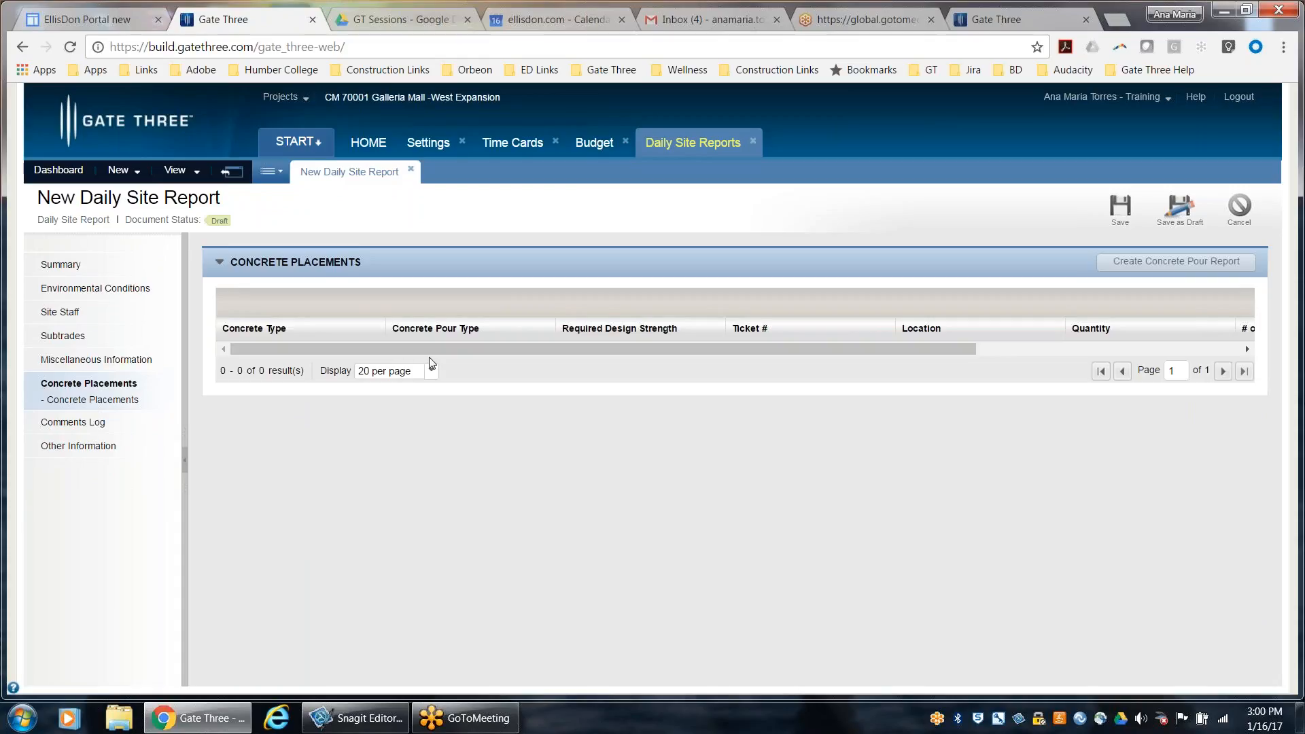
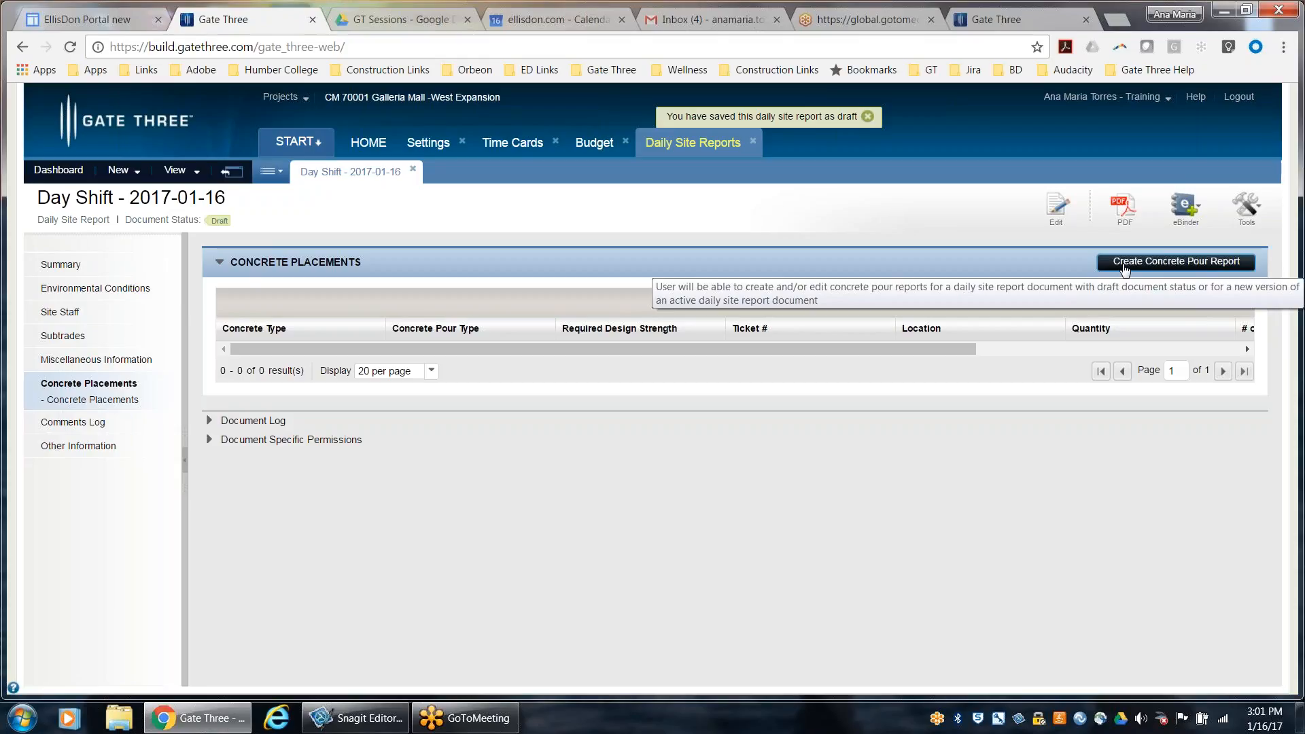
Start a new concrete pour report from the Day Shift daily site report's Concrete Placements section
left_click(1126, 263)
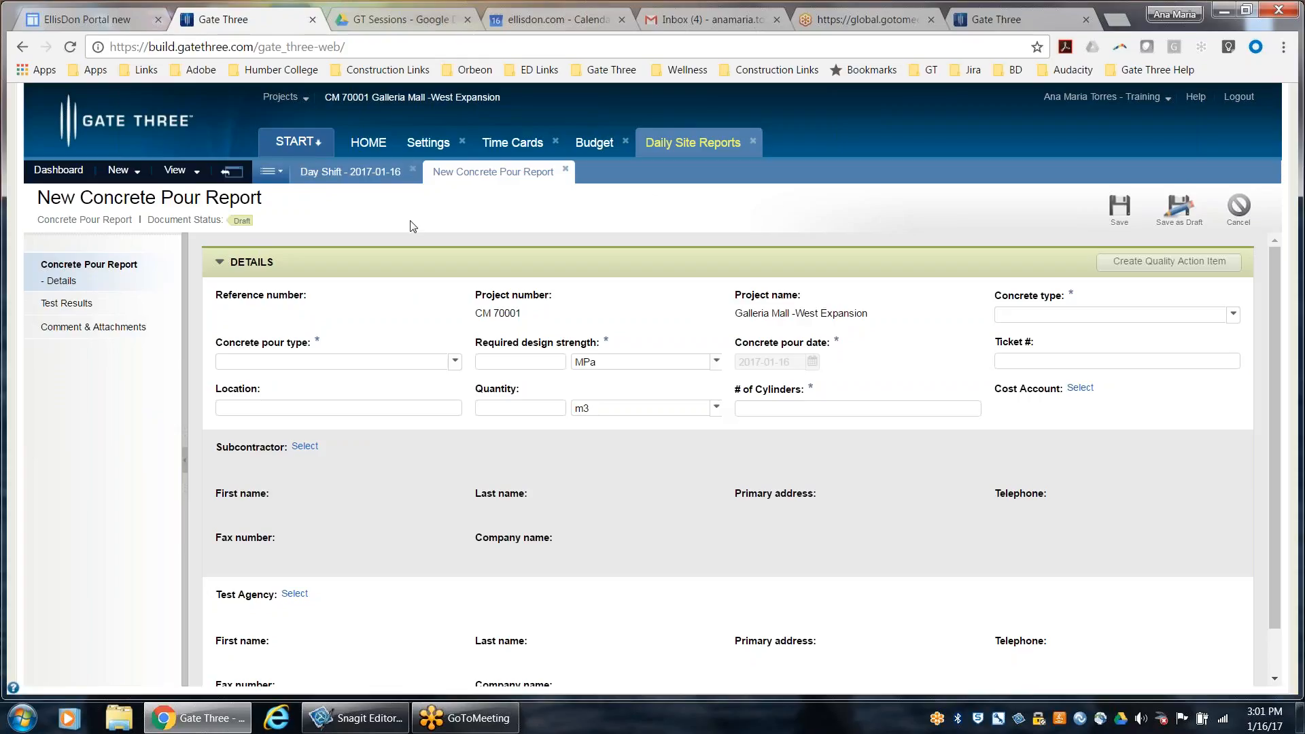
left_click(354, 172)
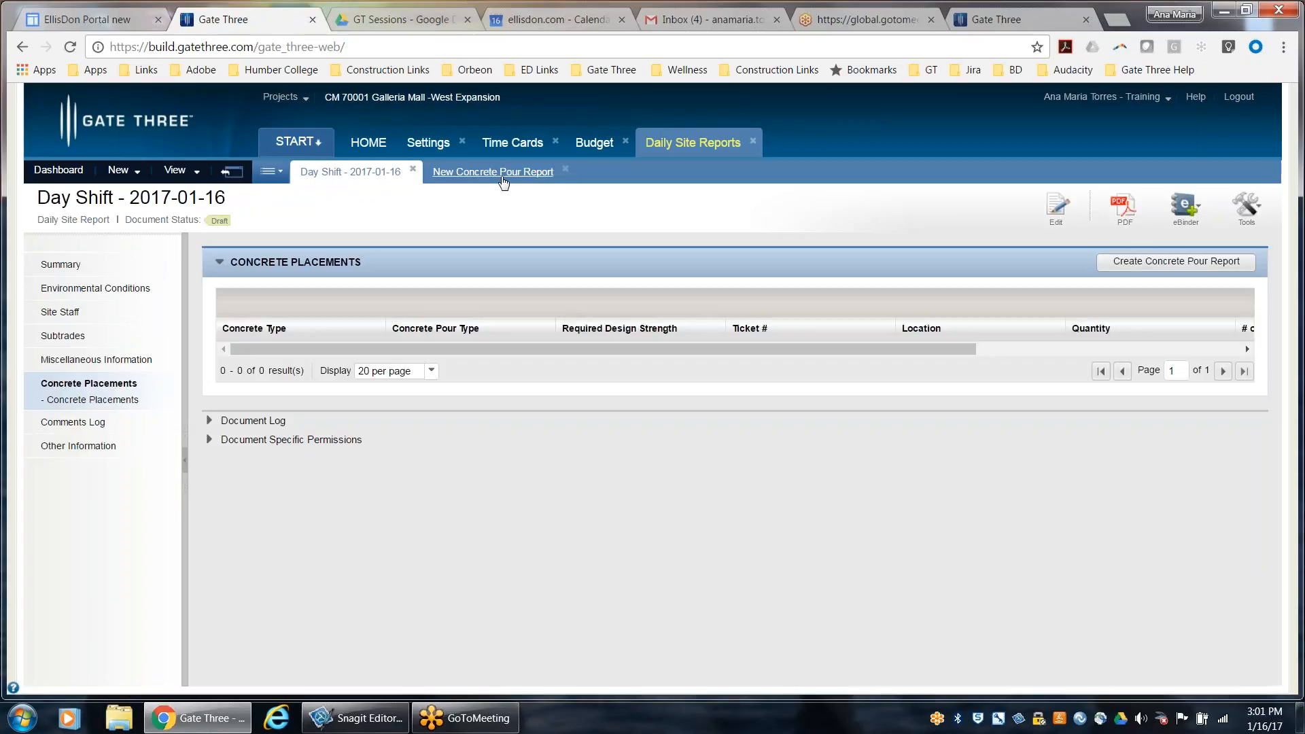
left_click(503, 173)
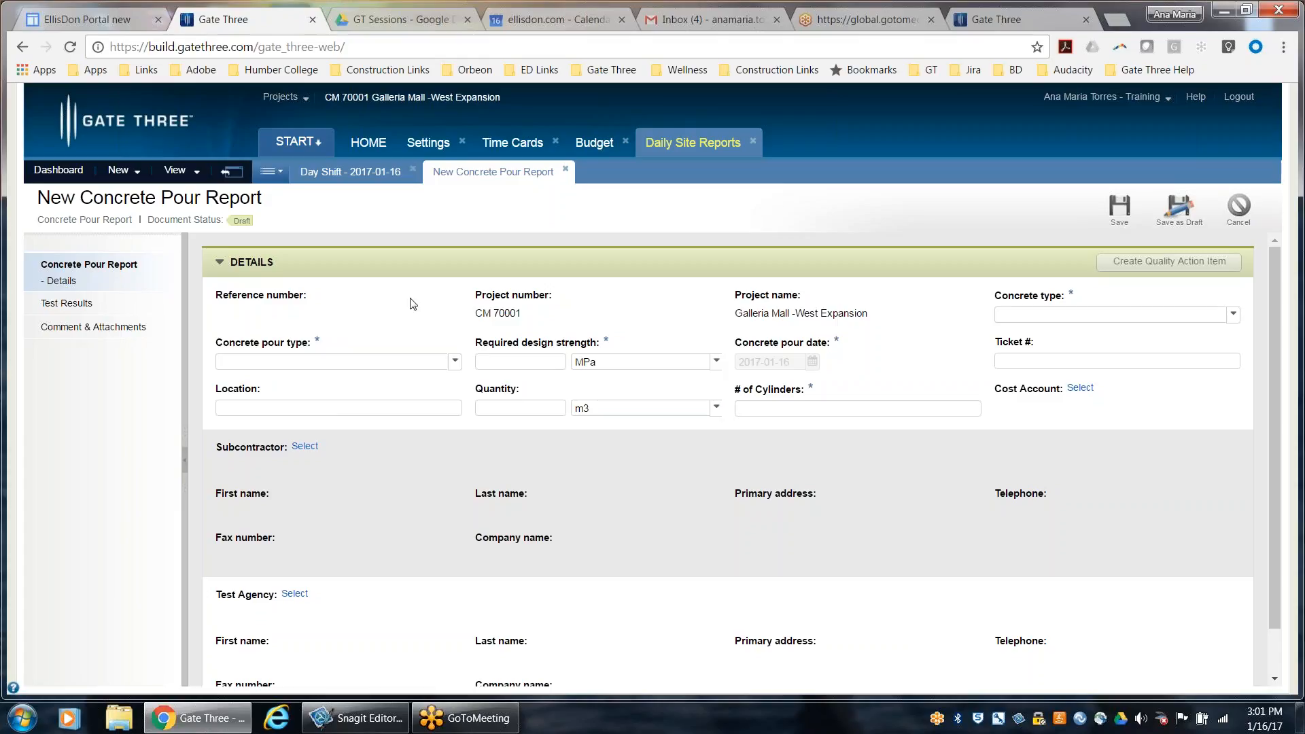
Return to the Day Shift daily site report, open it for editing from Comments Log, and review its Comments Log and Other Information sections
left_click(369, 180)
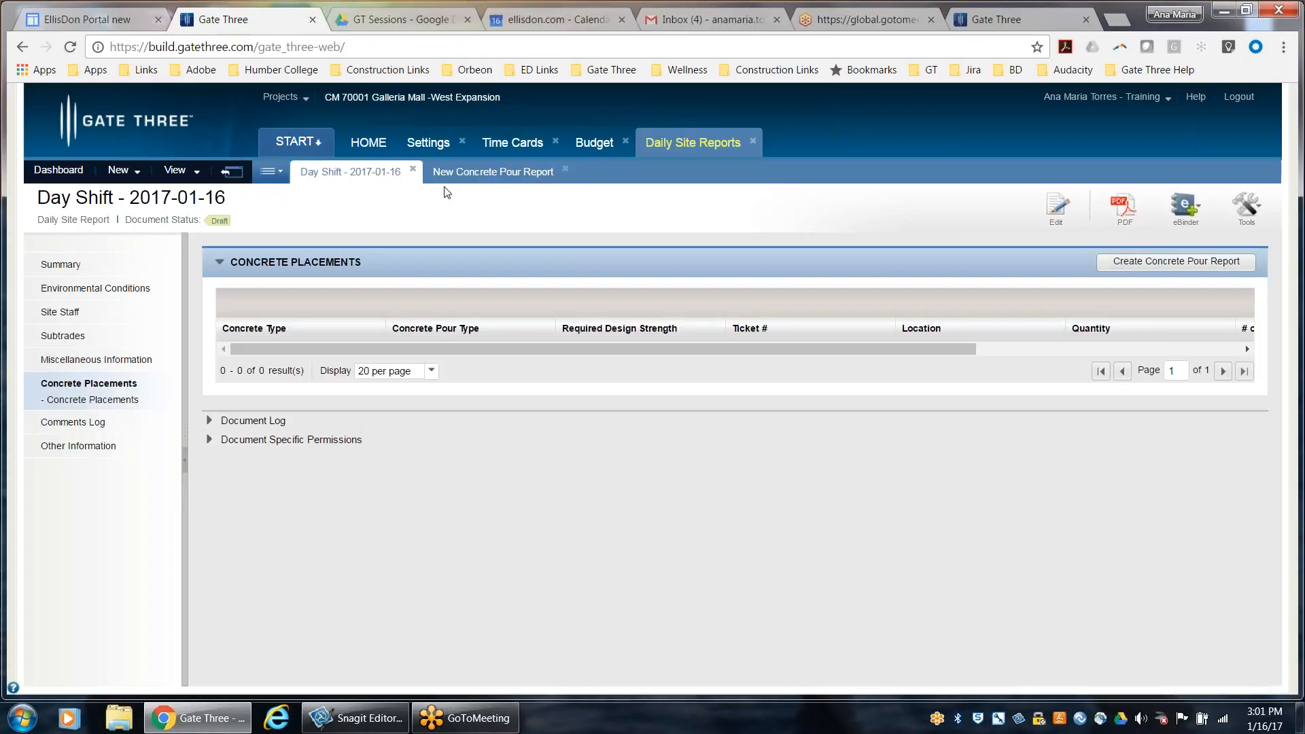
left_click(105, 422)
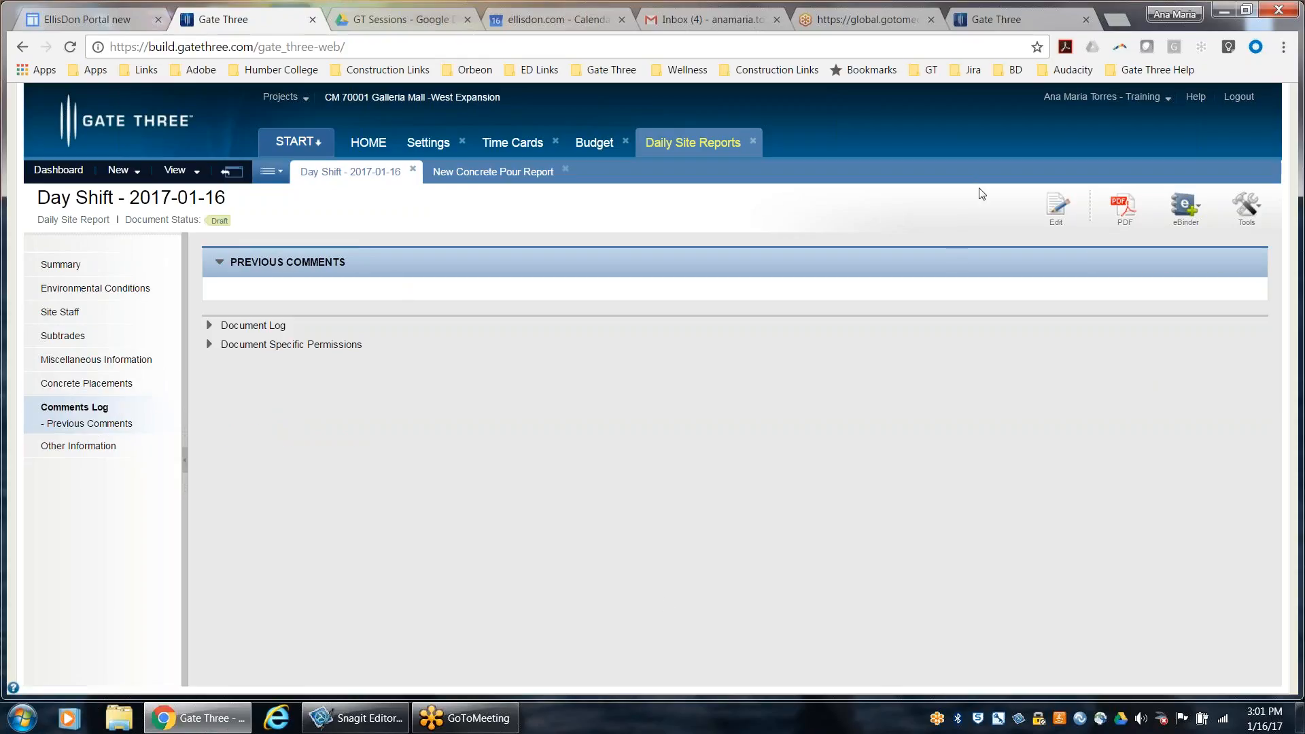
left_click(1062, 206)
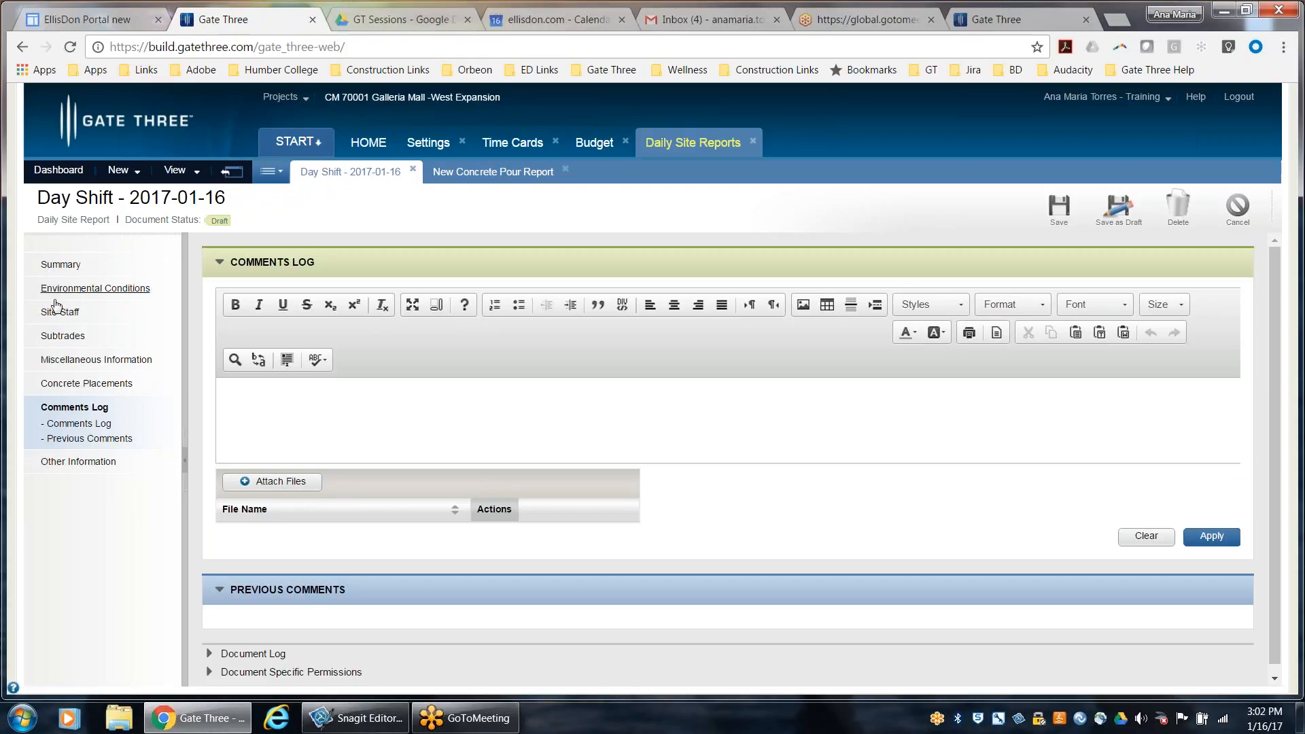
left_click(77, 462)
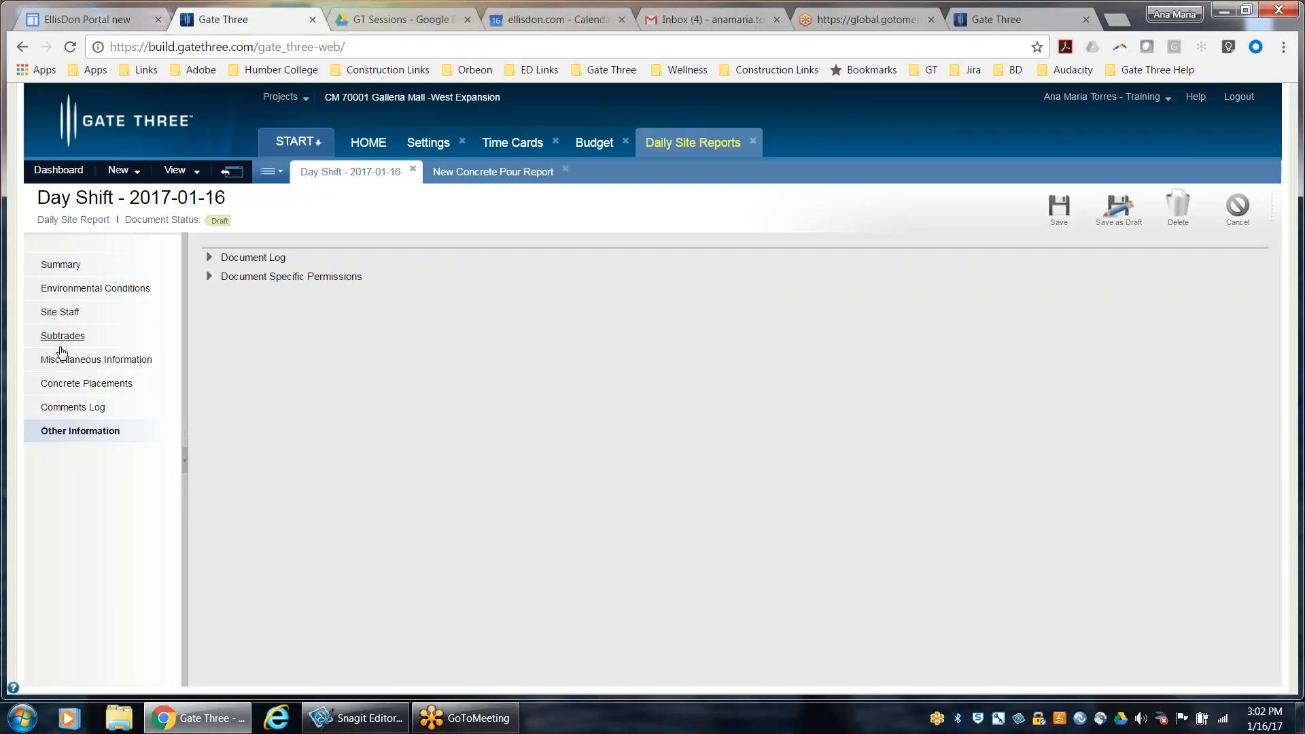
left_click(69, 410)
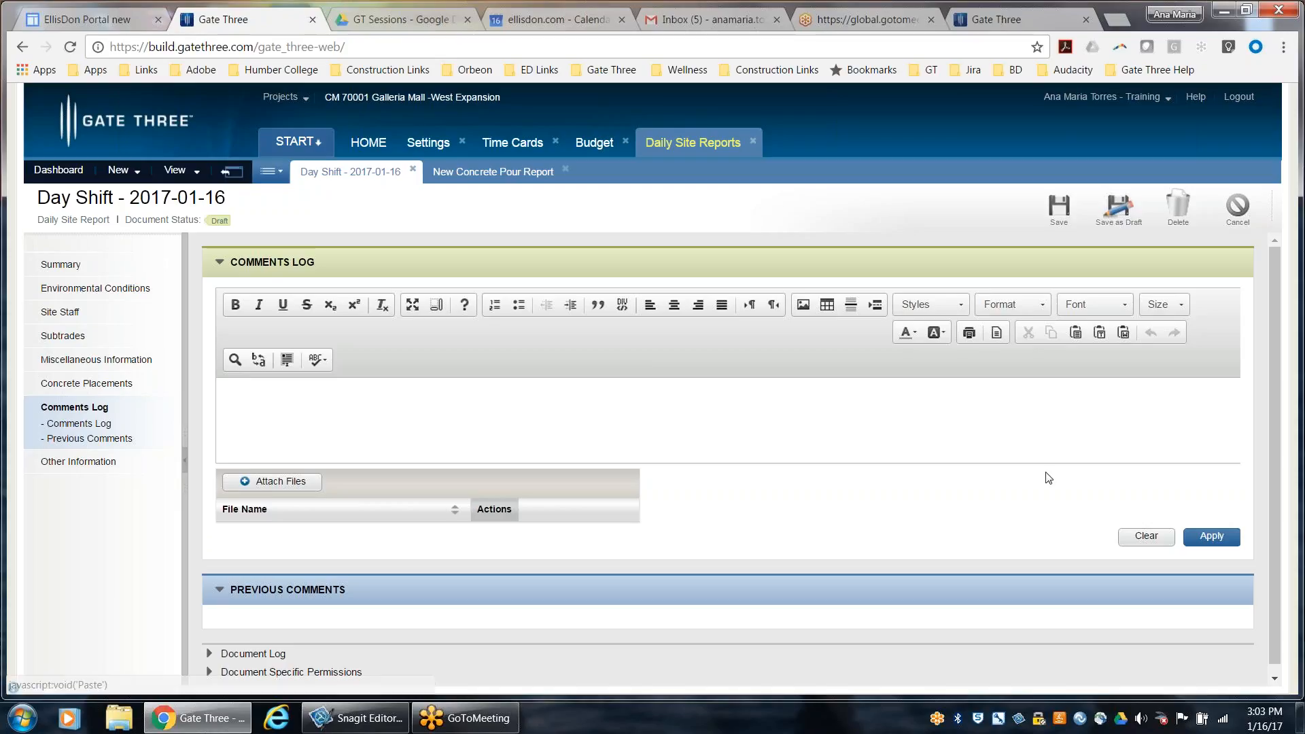
Return to the new concrete pour report, set its pour type to Shear Wall and its required design strength to 10 MPa
left_click(493, 173)
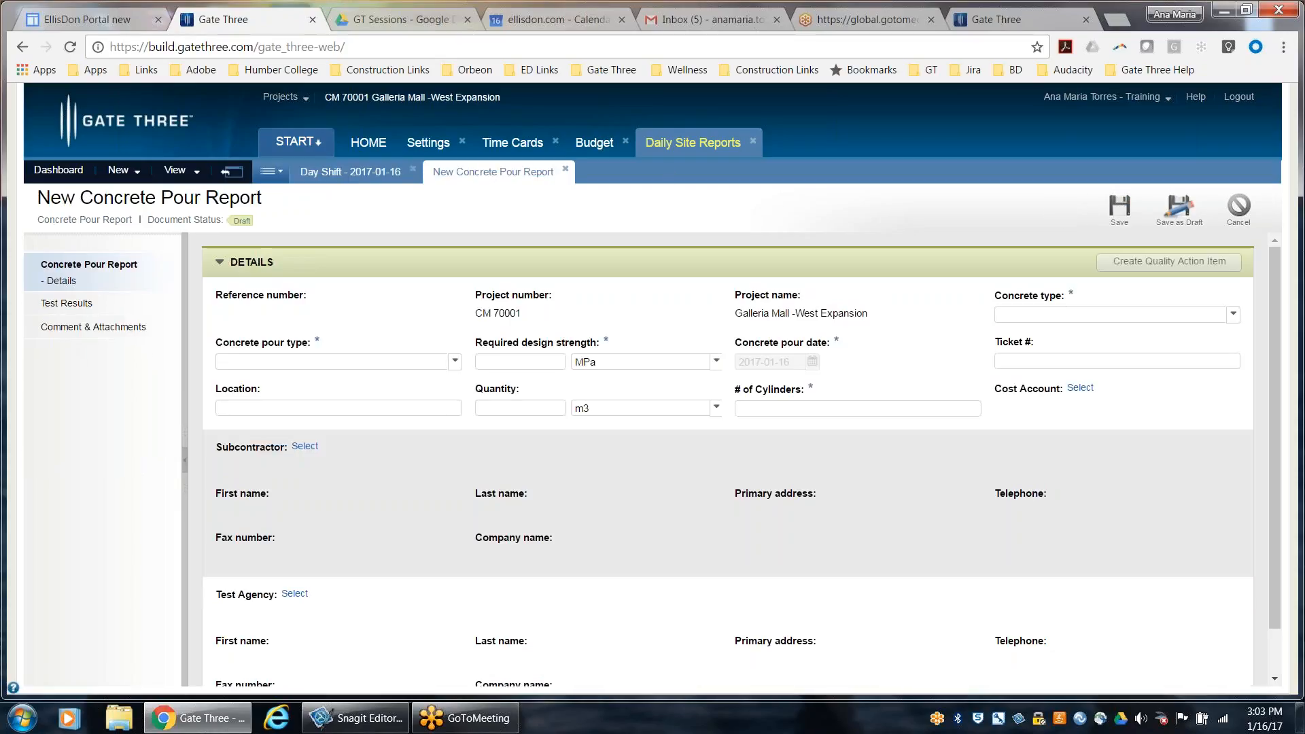
left_click(566, 171)
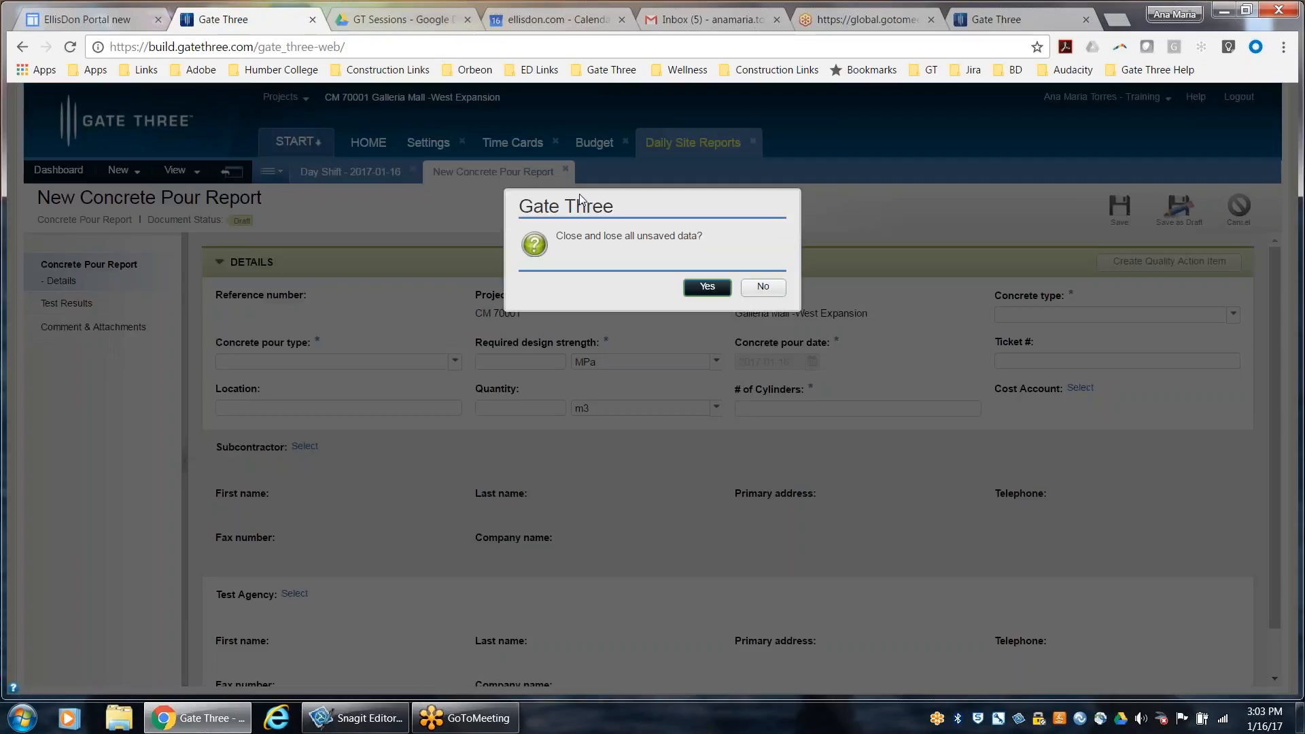
left_click(763, 286)
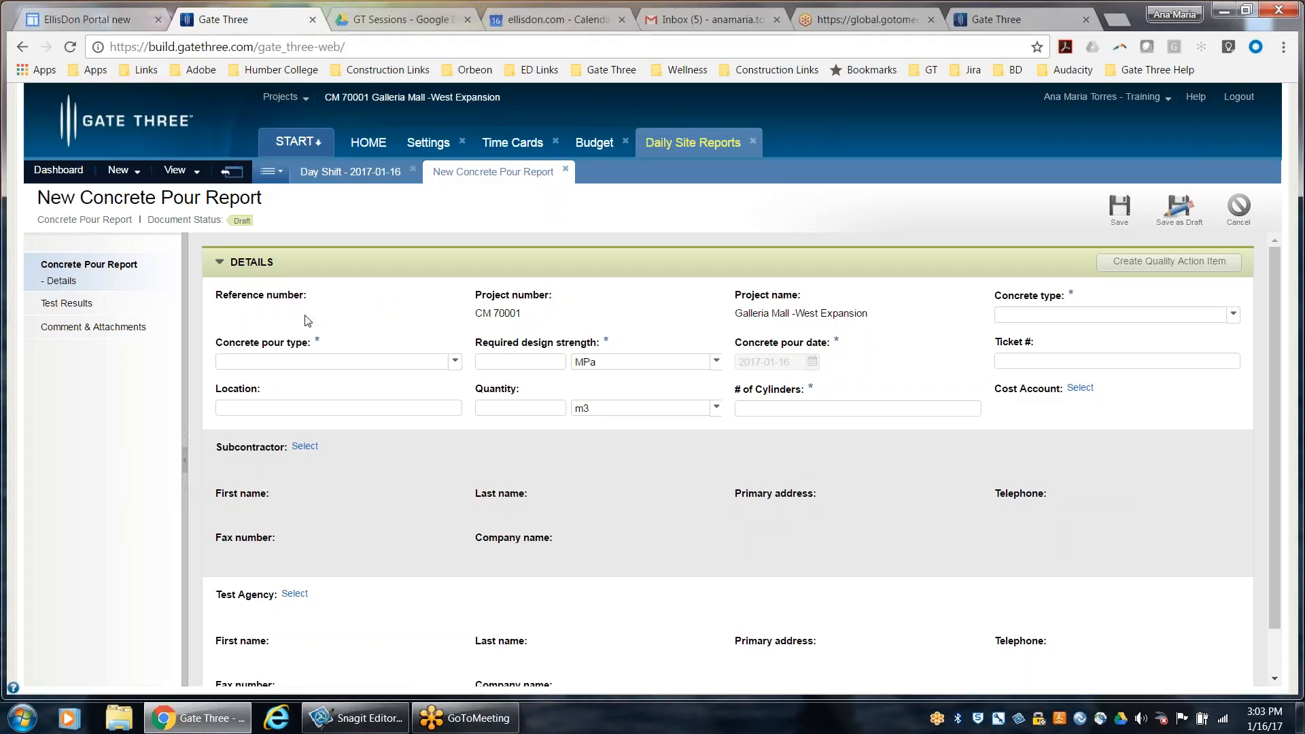
left_click(311, 367)
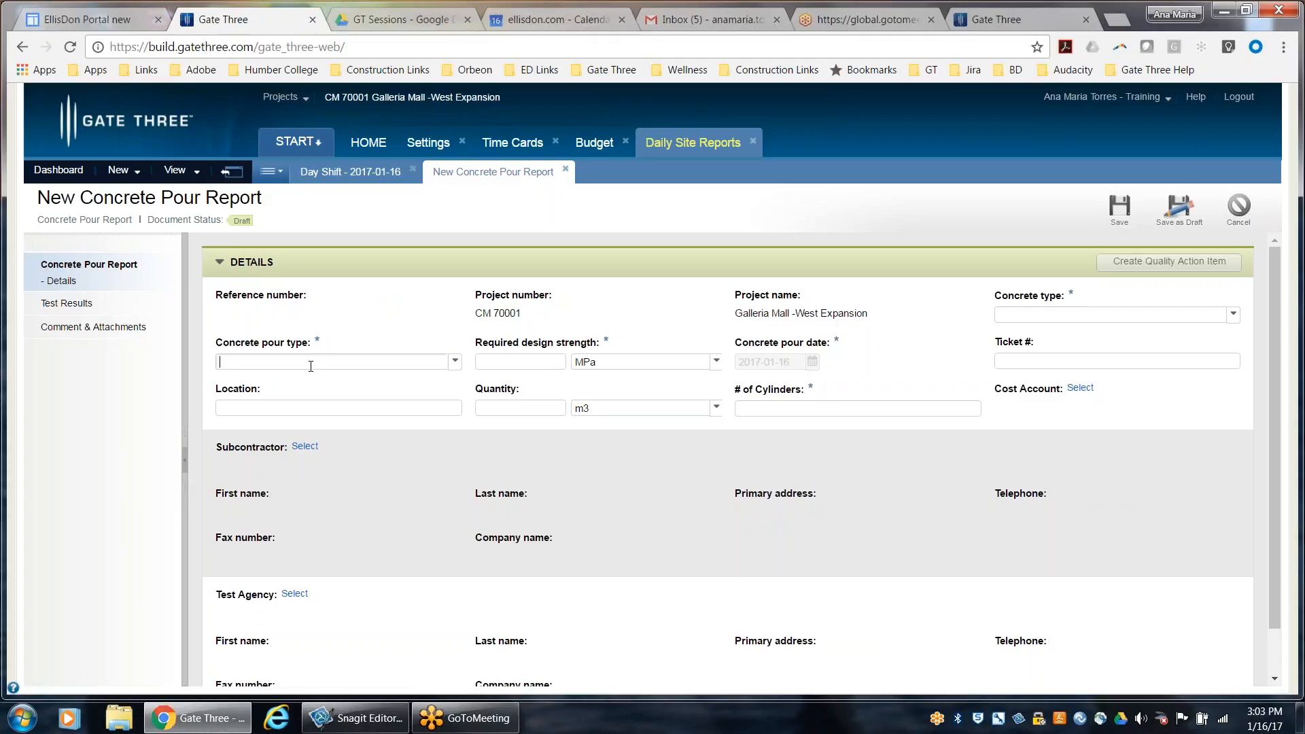
left_click(454, 361)
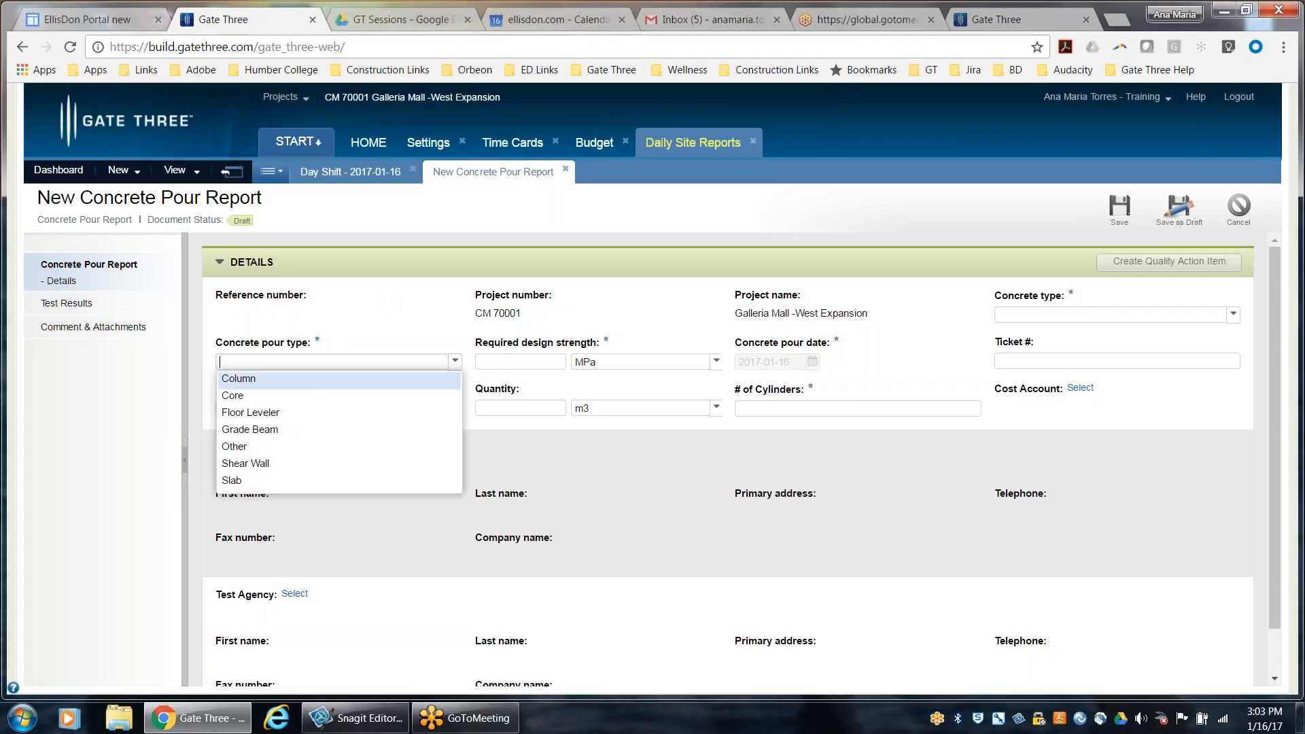
left_click(334, 463)
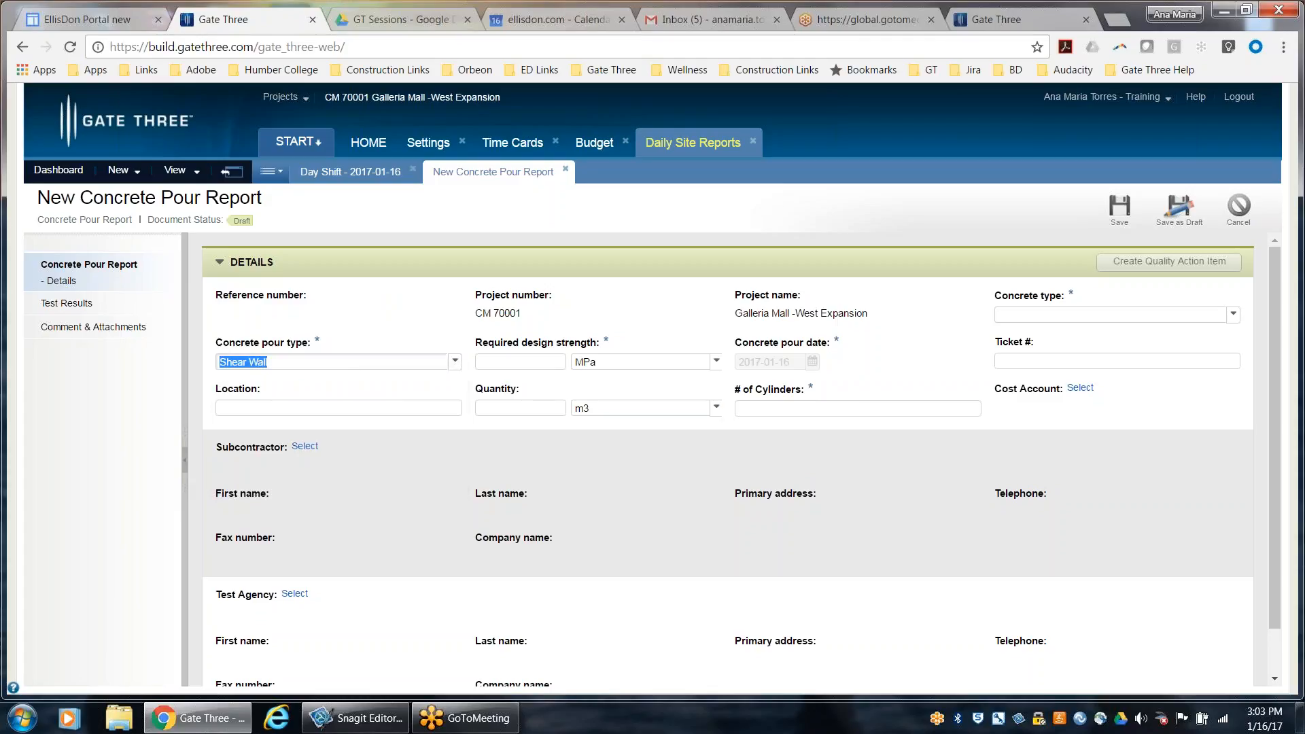
left_click(550, 361)
type("10")
Enter ticket numbers 12,13,14 and set the concrete type to Shortcrete in the pour report
left_click(1007, 361)
type("12")
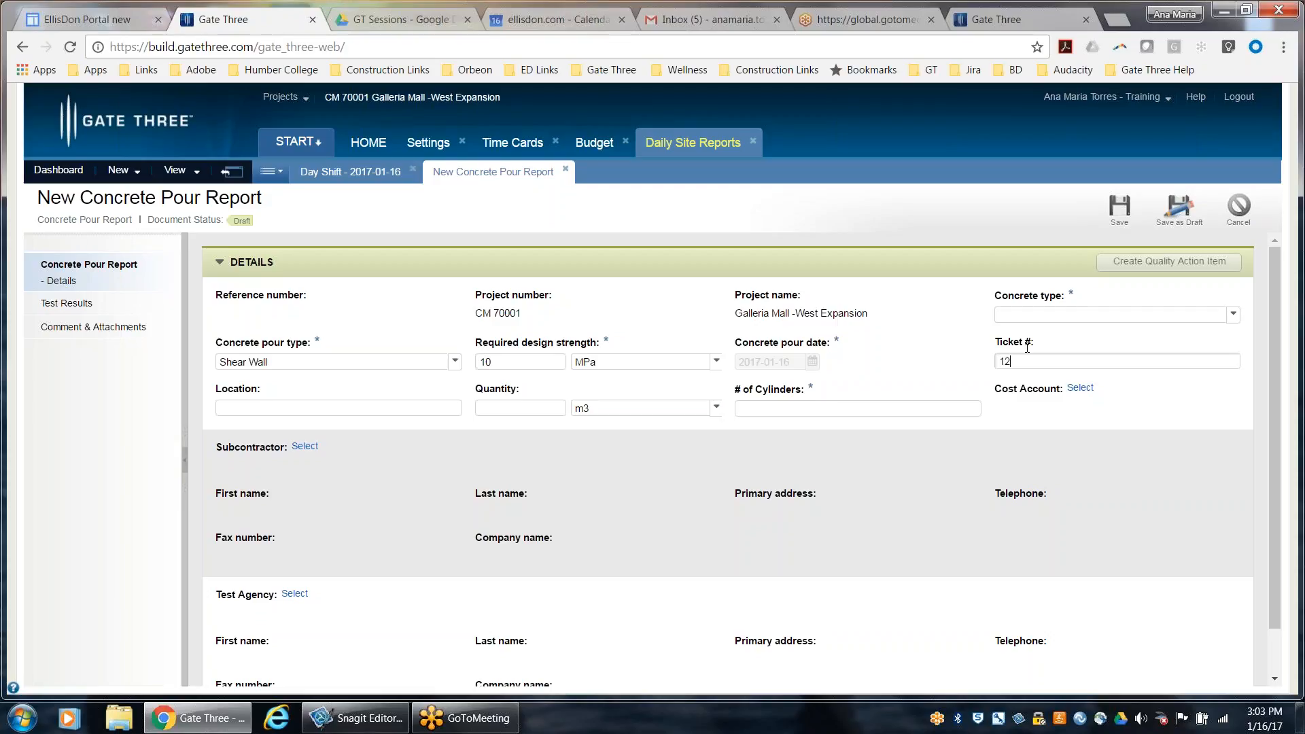
type(",13,14")
left_click(1038, 317)
left_click(1234, 315)
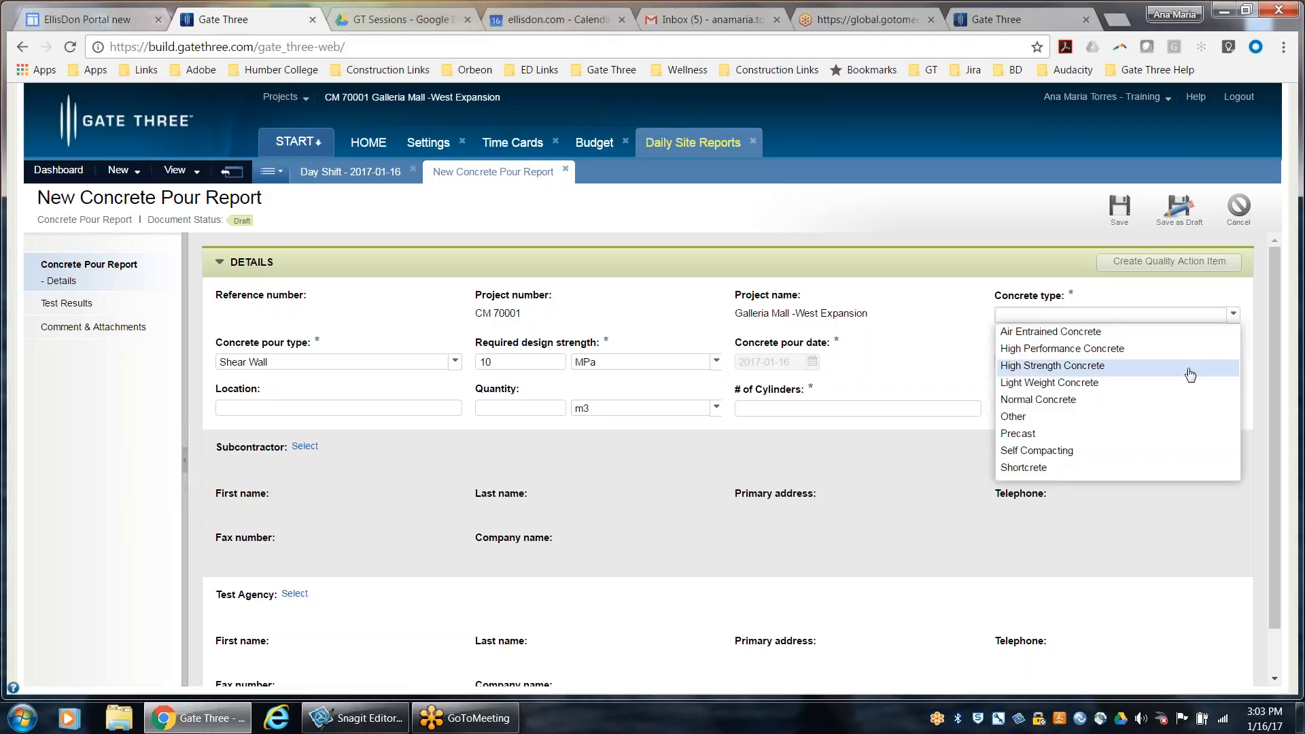
left_click(1166, 476)
Set the pour's number of cylinders to 2, its quantity to 10 m3 and its location to G3
left_click(796, 408)
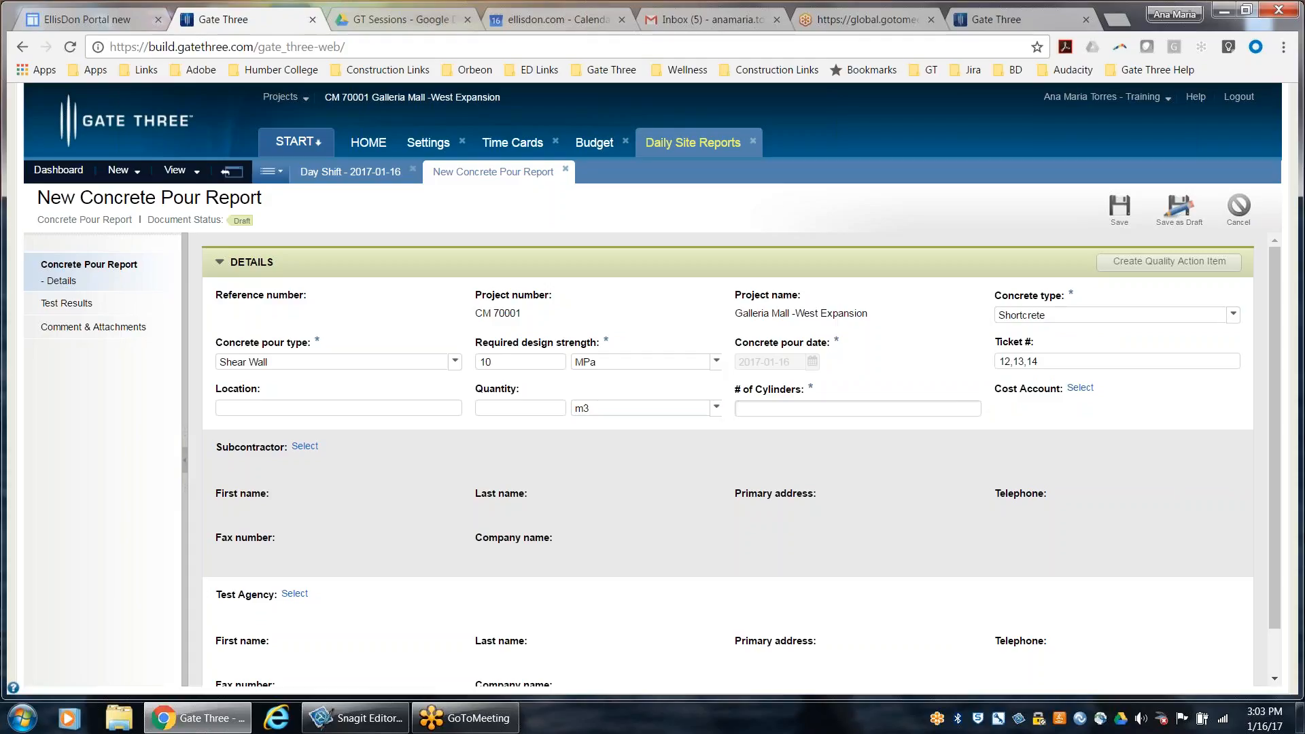
type("2")
left_click(520, 407)
type("10")
left_click(339, 408)
type("G")
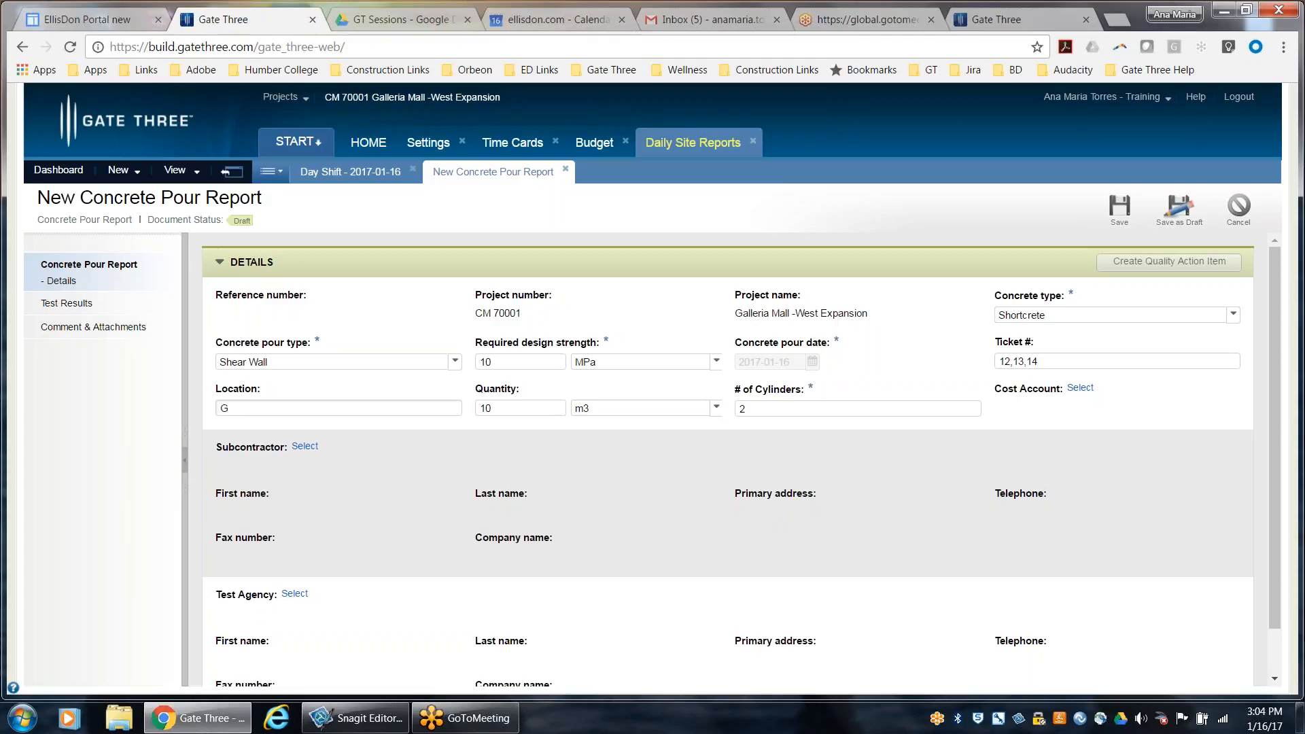
key("BackSpace")
type("G3")
Assign the Lane Paving Contracting contact as the pour report's subcontractor
left_click(303, 447)
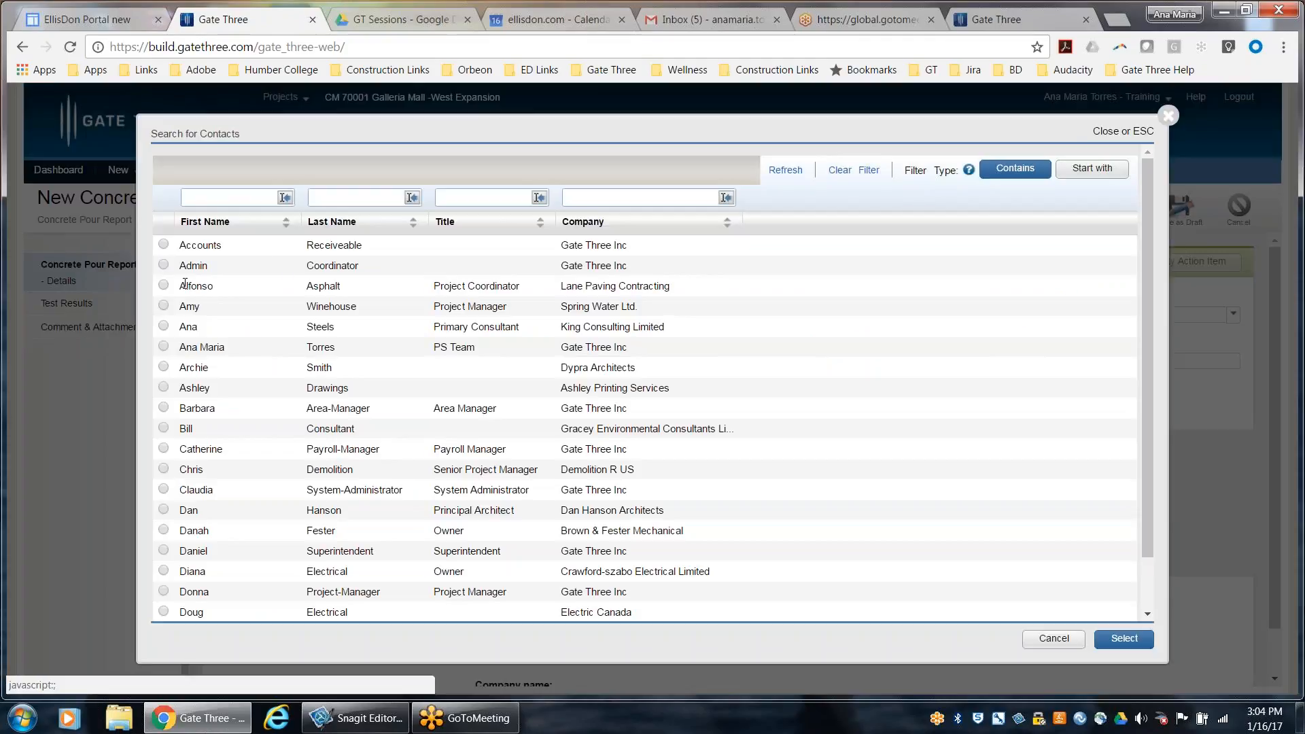
left_click(164, 285)
left_click(1124, 638)
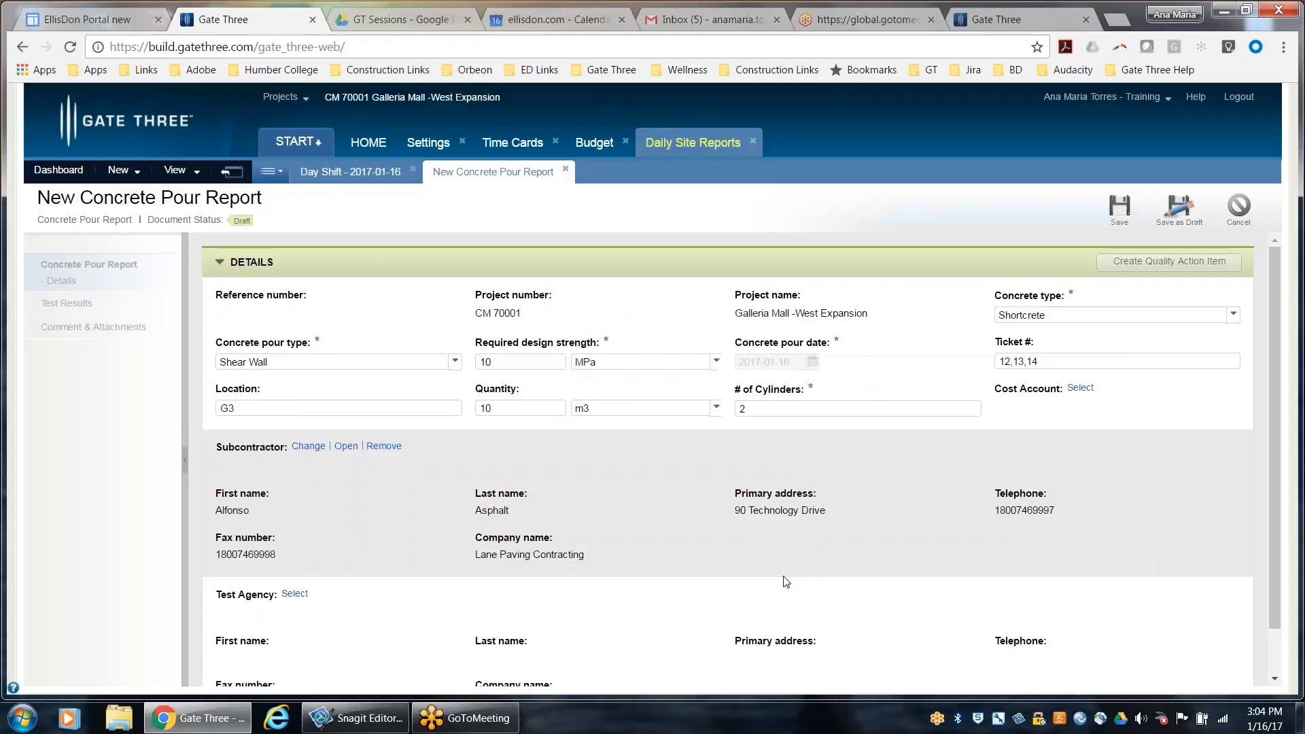
Assign the Lane Paving Contracting contact as the test agency and save the concrete pour report
scroll(483, 522, "down", 1)
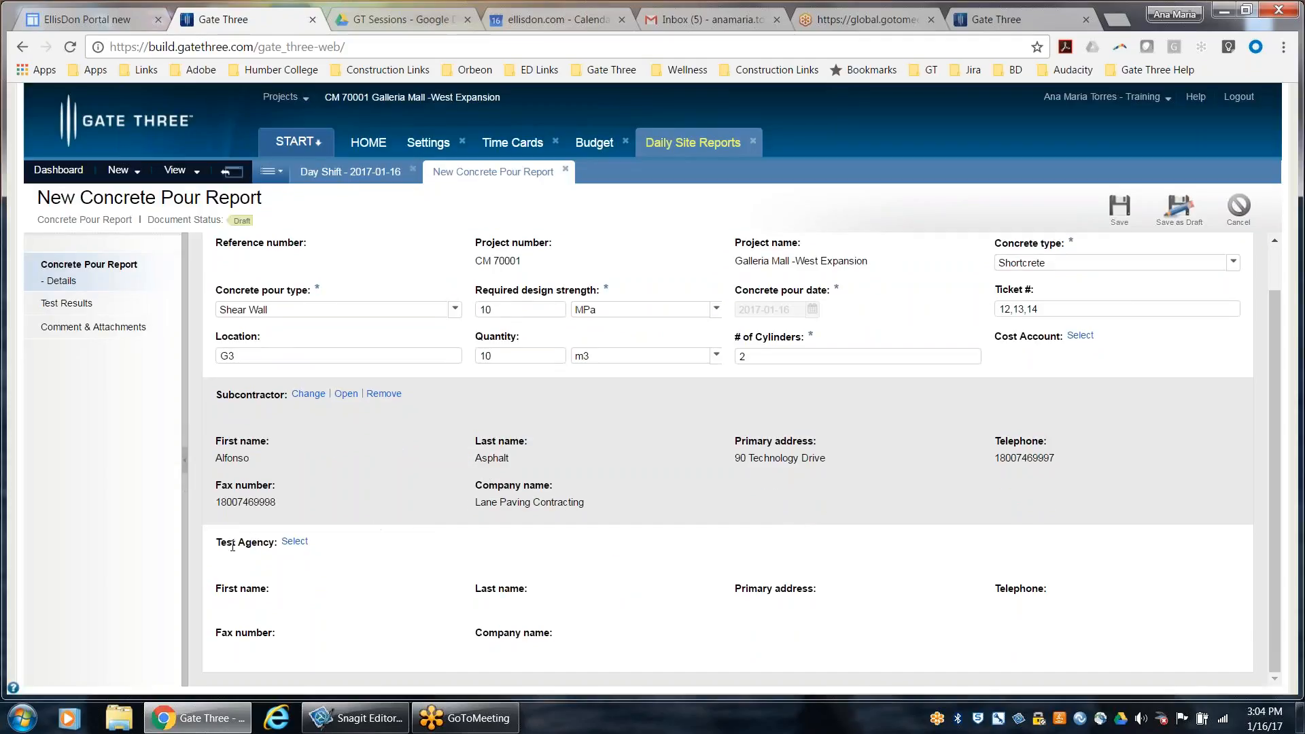
left_click(294, 542)
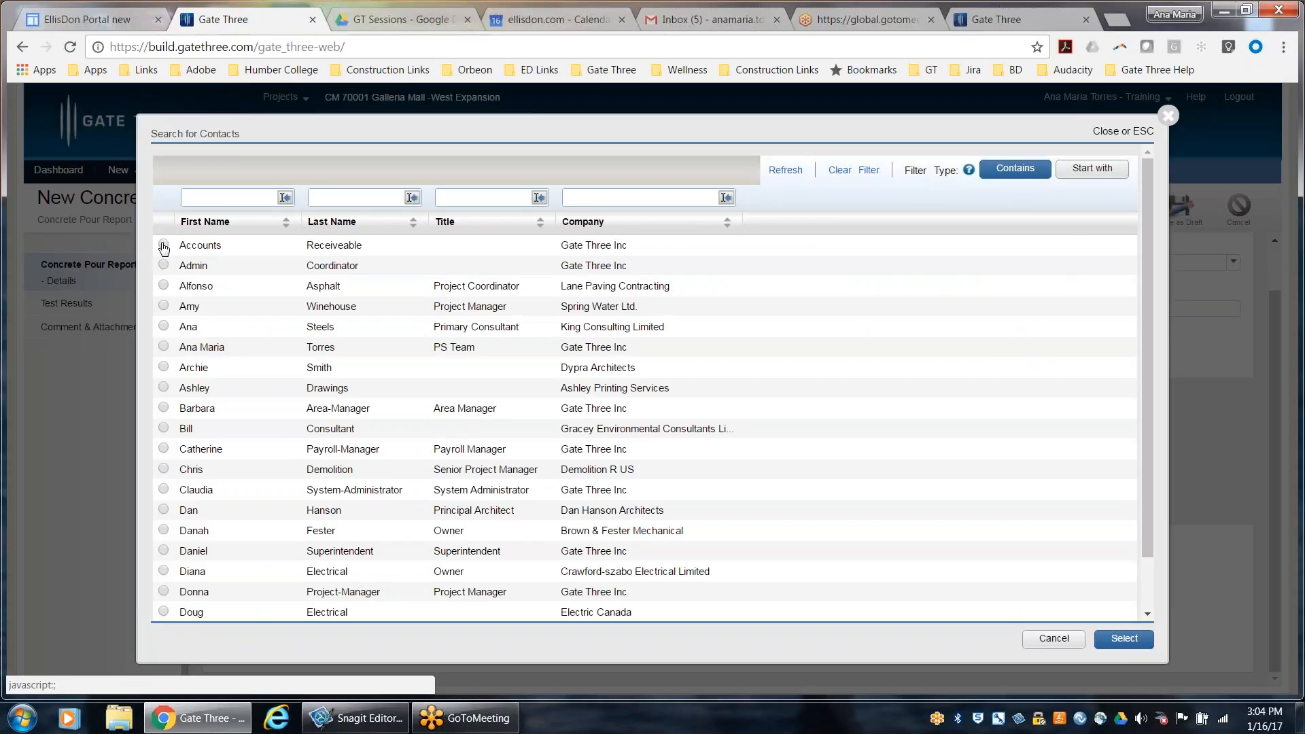
left_click(163, 286)
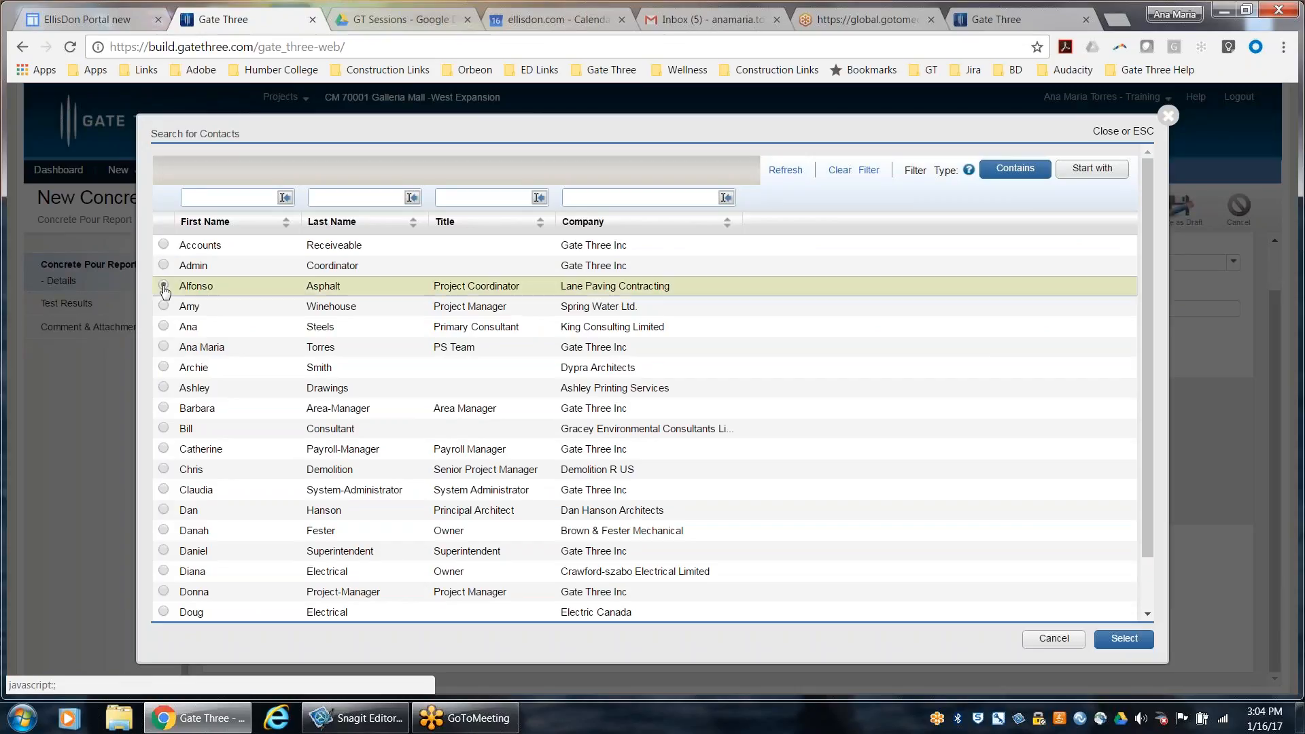
left_click(1123, 639)
scroll(295, 530, "down", 2)
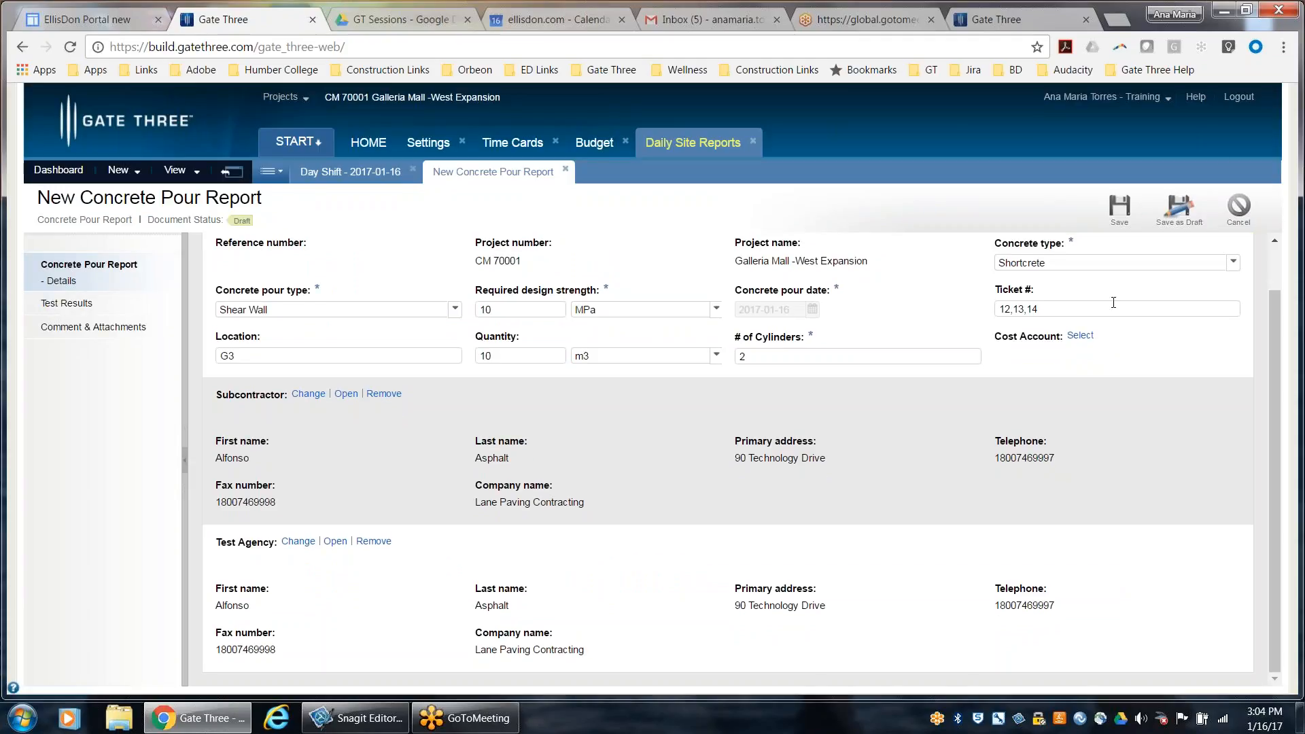
left_click(1117, 212)
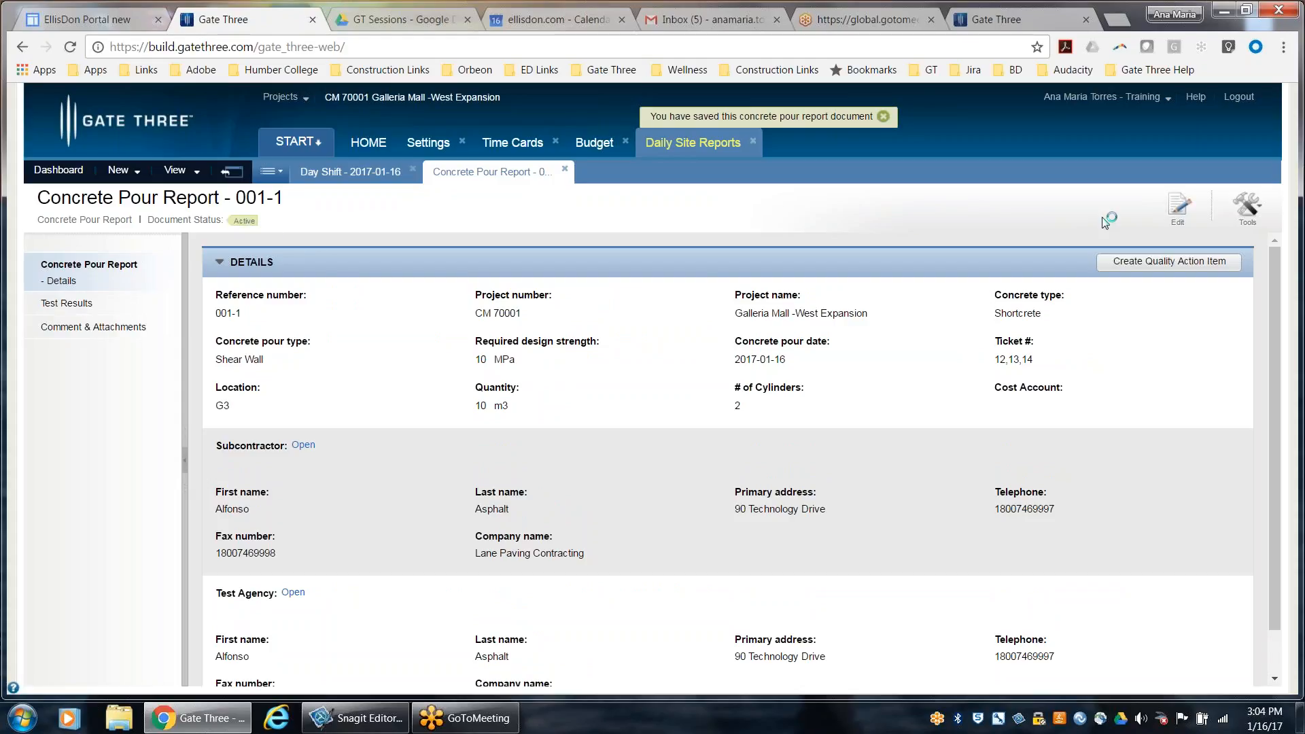
Open the saved concrete pour report for editing, examine its Test Results section, and cancel the editing
left_click(1173, 205)
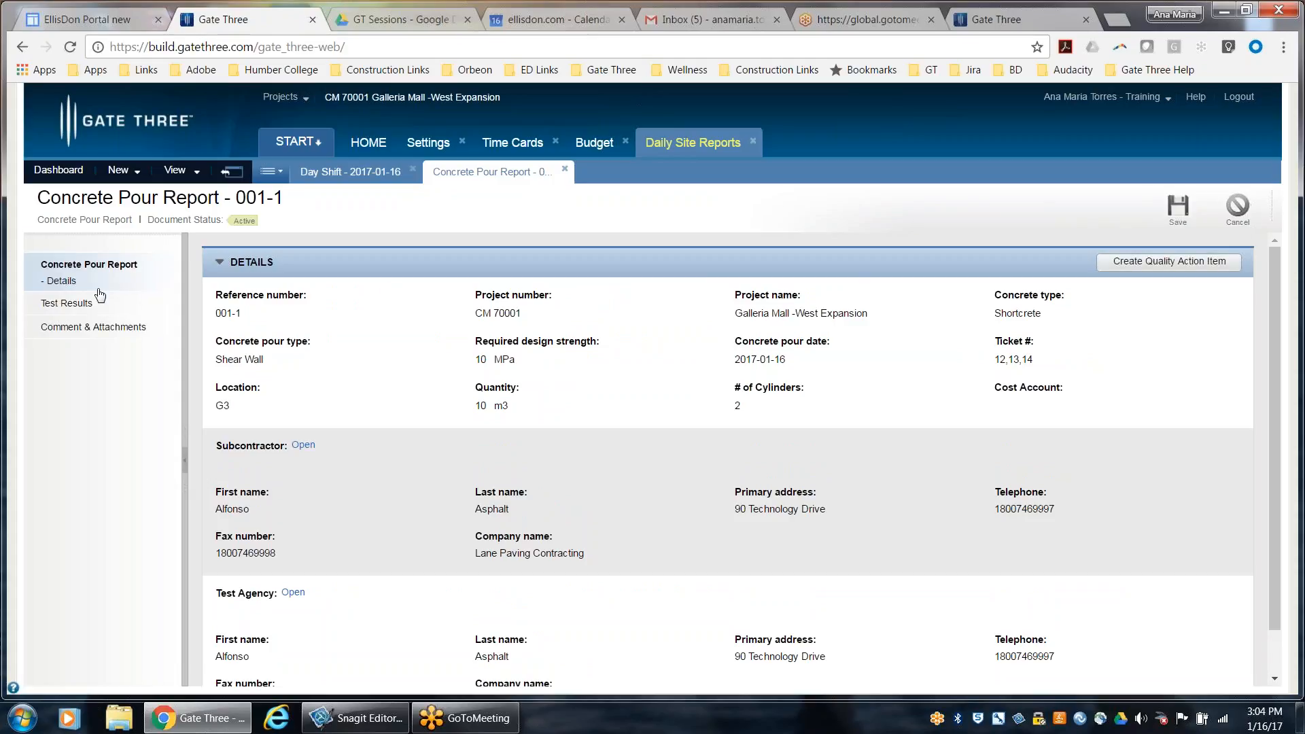
left_click(81, 308)
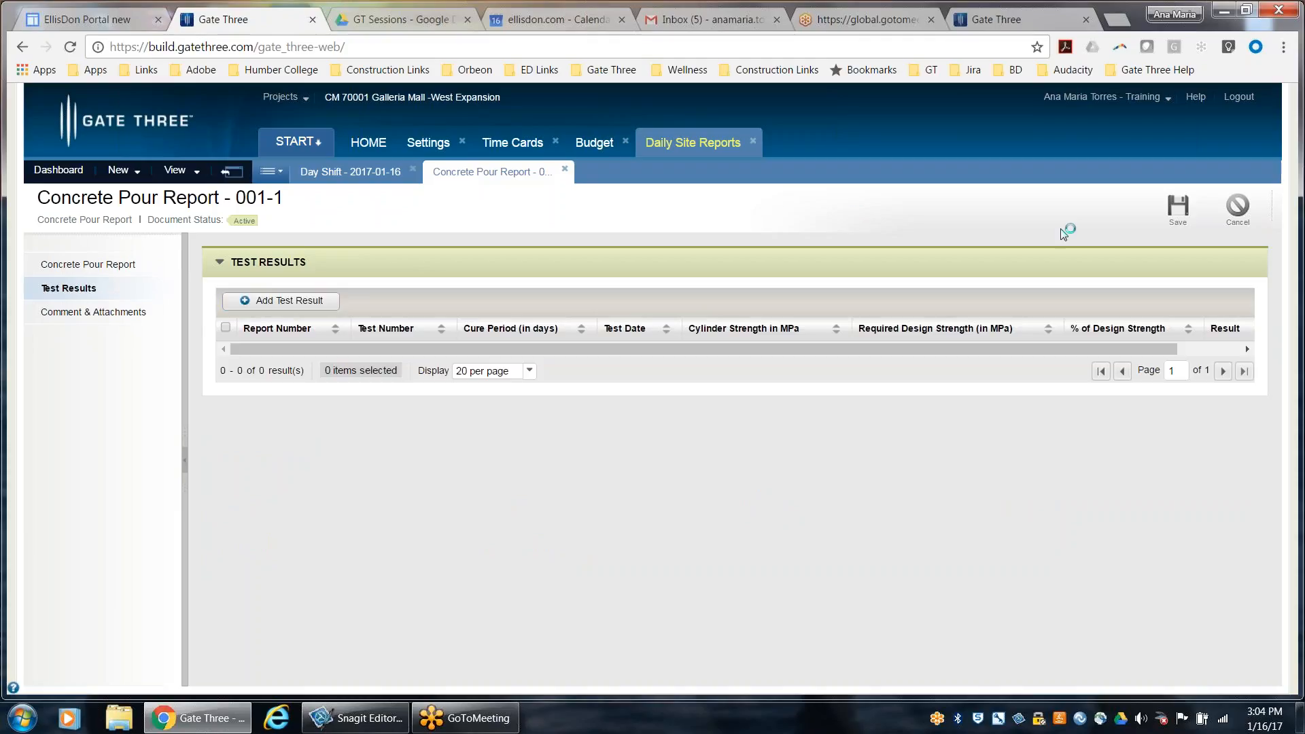
left_click(1241, 208)
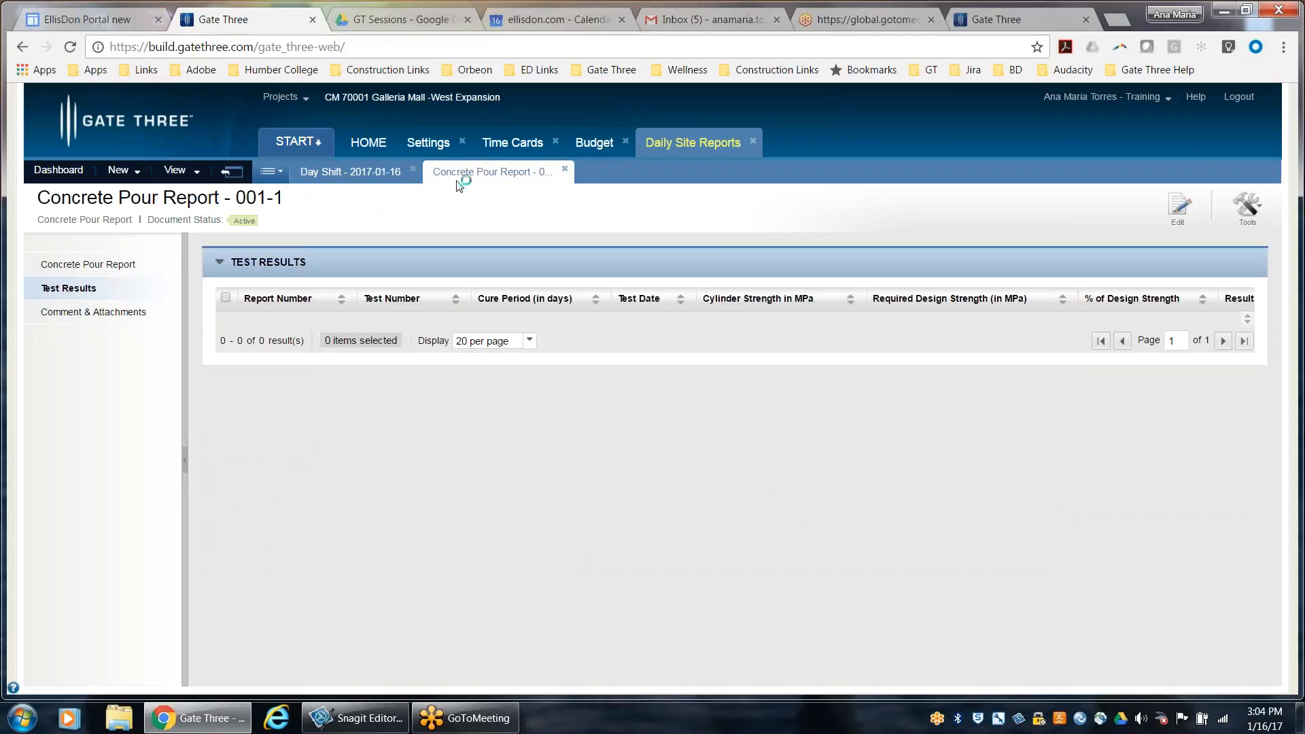
Close the concrete pour report and save the Day Shift daily site report as a final document
left_click(566, 170)
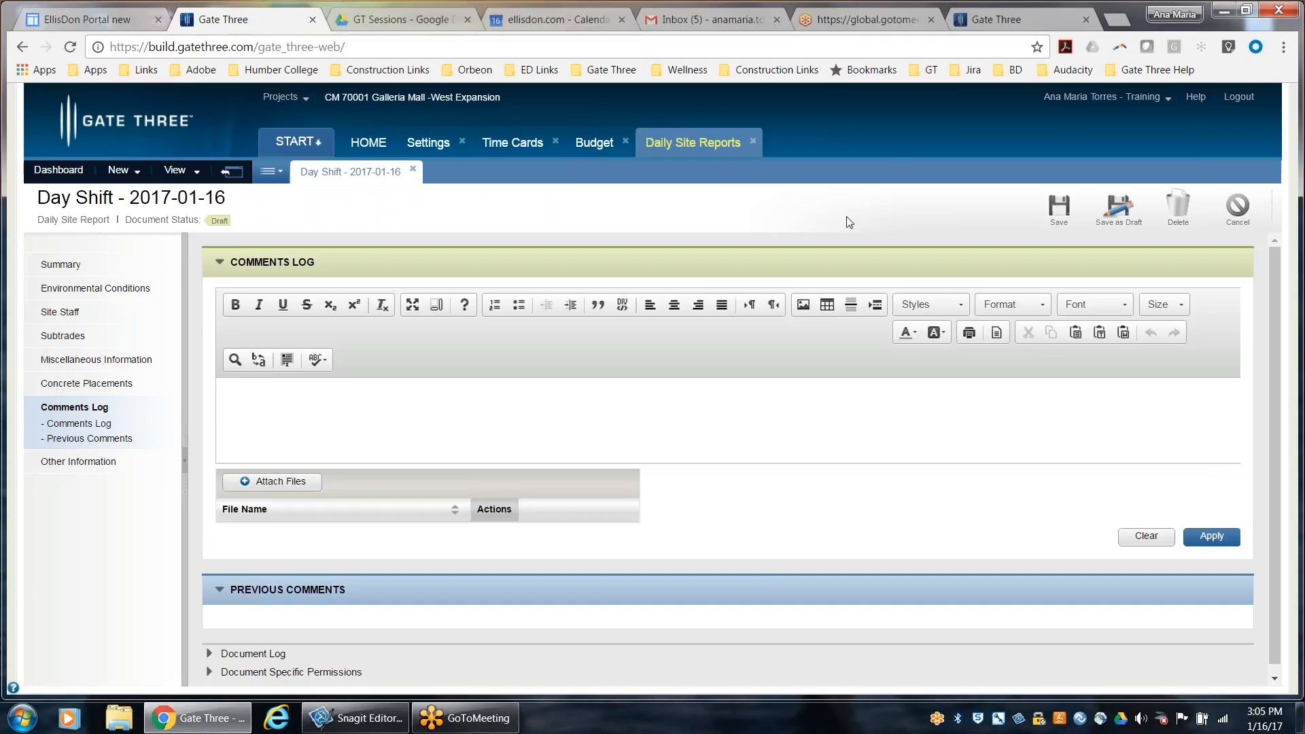
left_click(1059, 206)
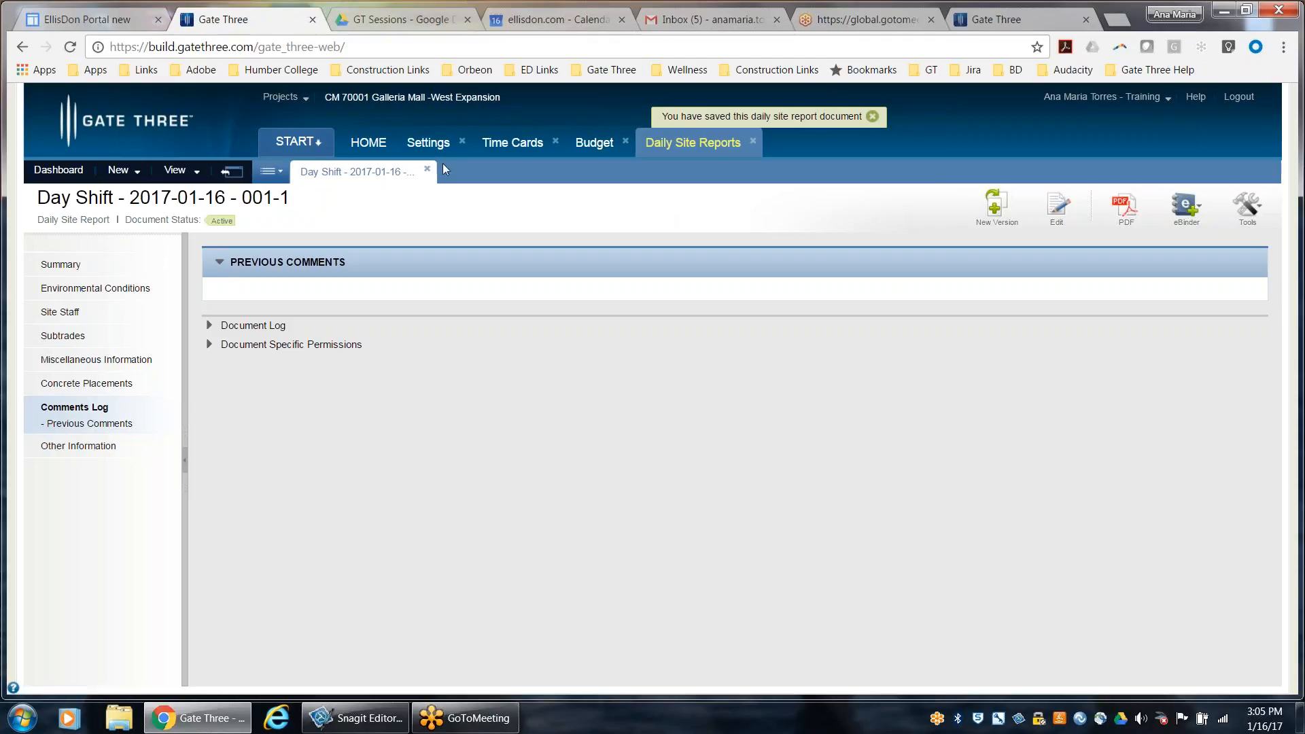
Try to forward the saved Day Shift daily site report, and dismiss the resulting error notice
left_click(1248, 204)
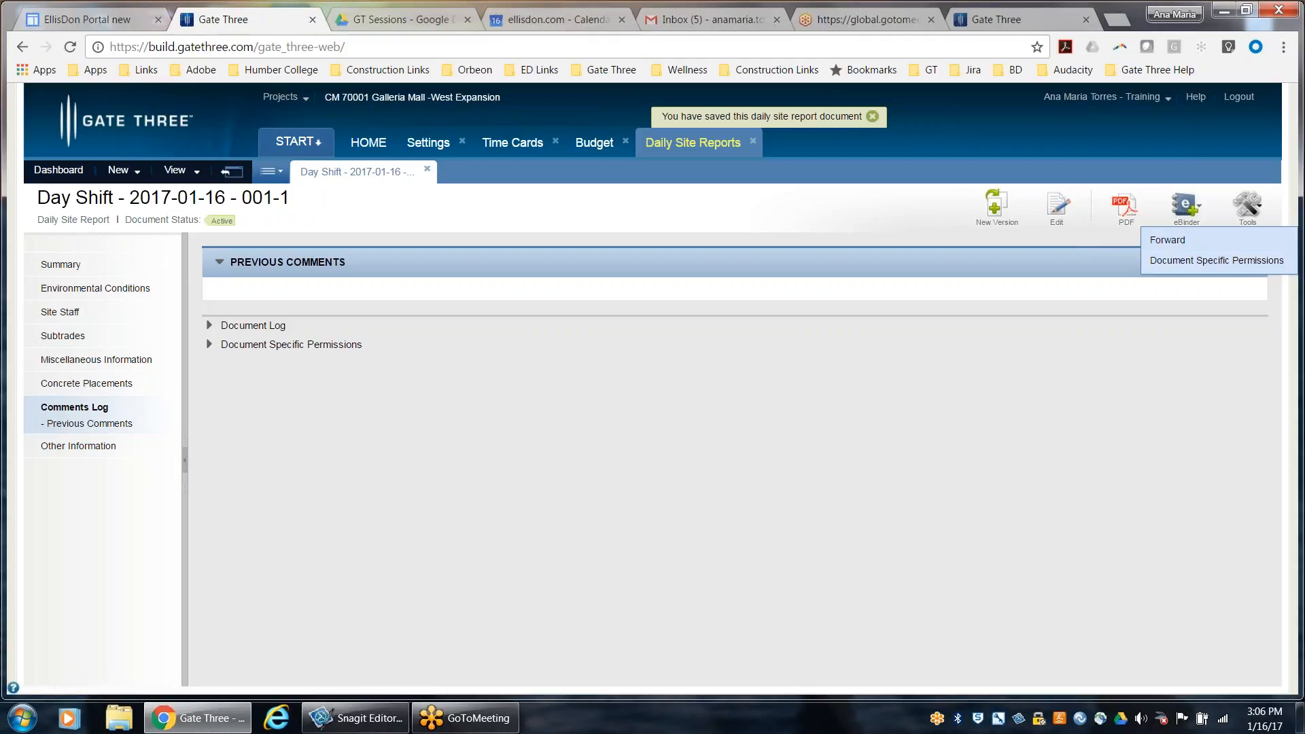
left_click(1253, 211)
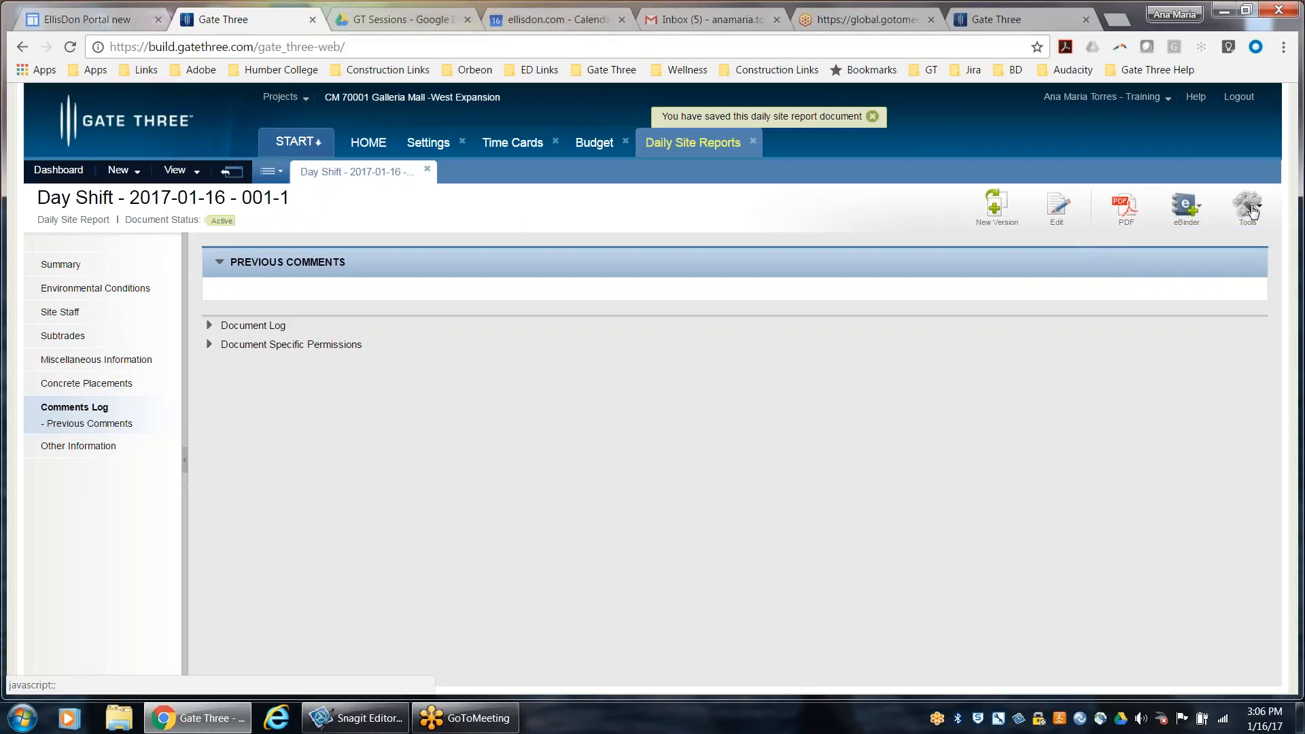
left_click(1253, 211)
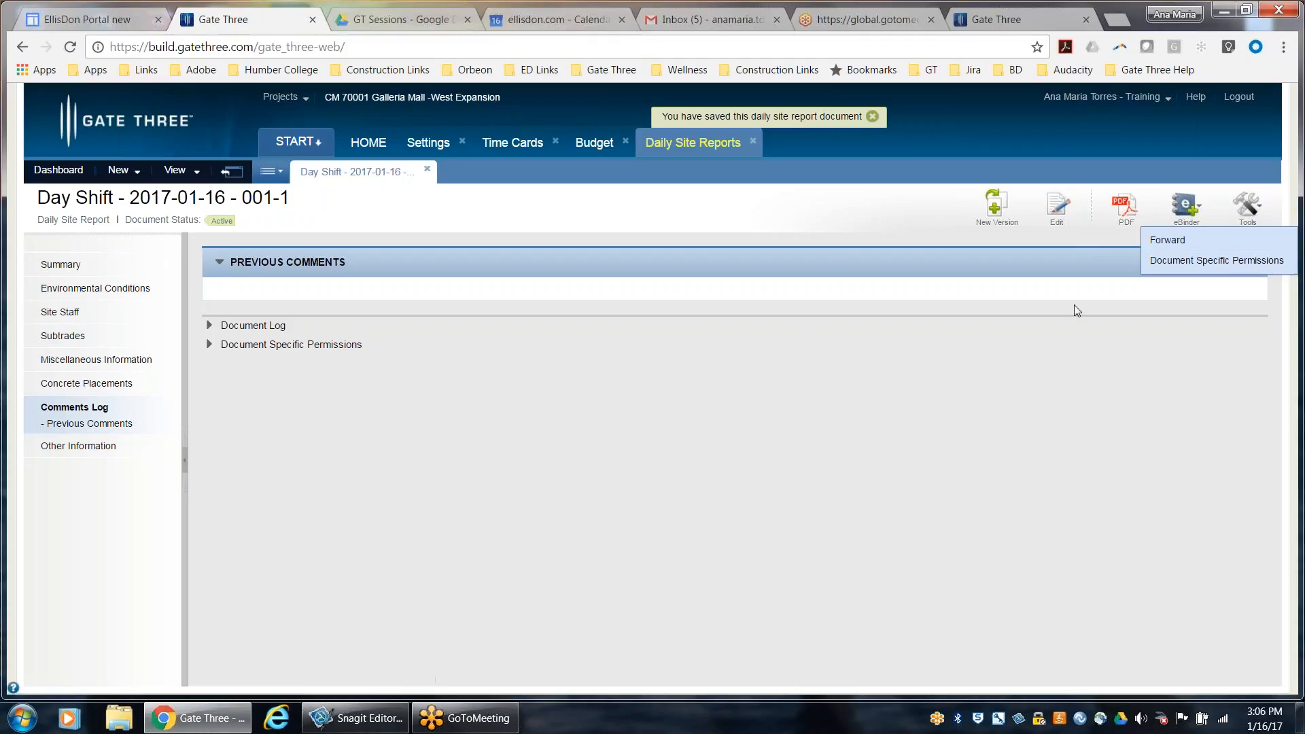
left_click(1233, 240)
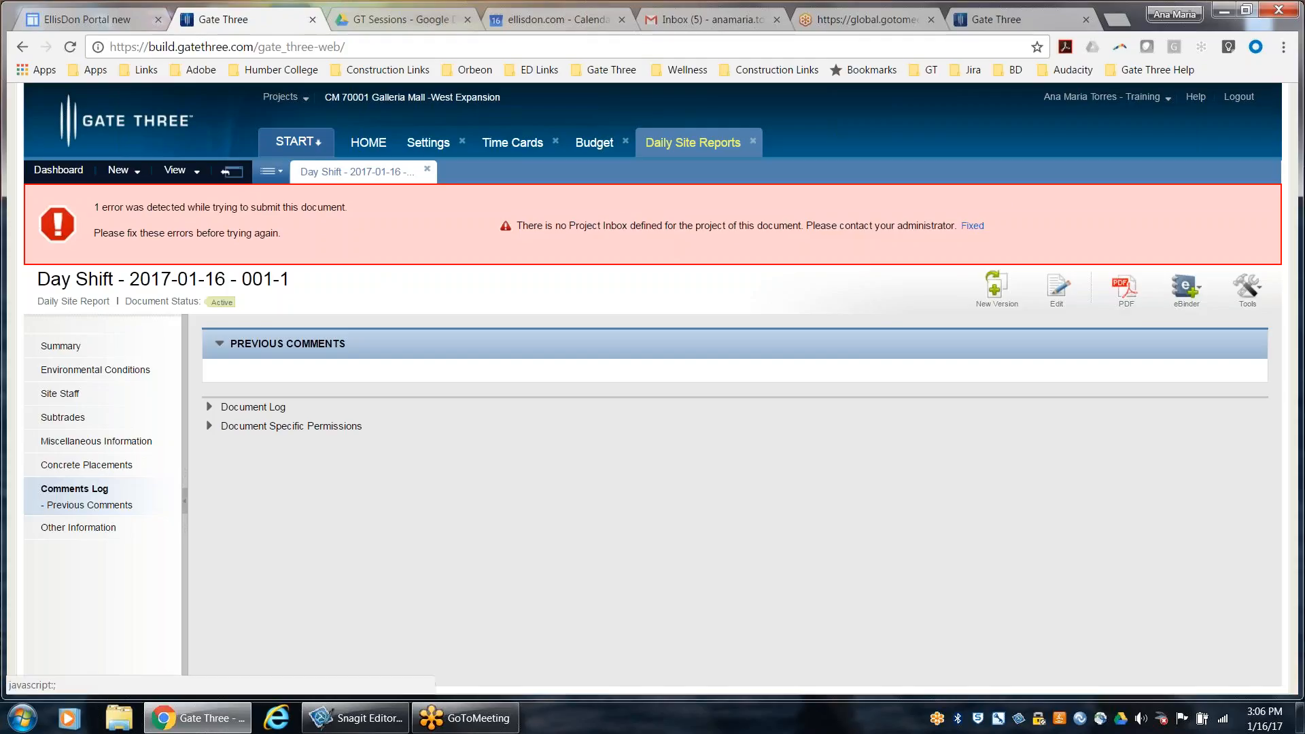
left_click(973, 226)
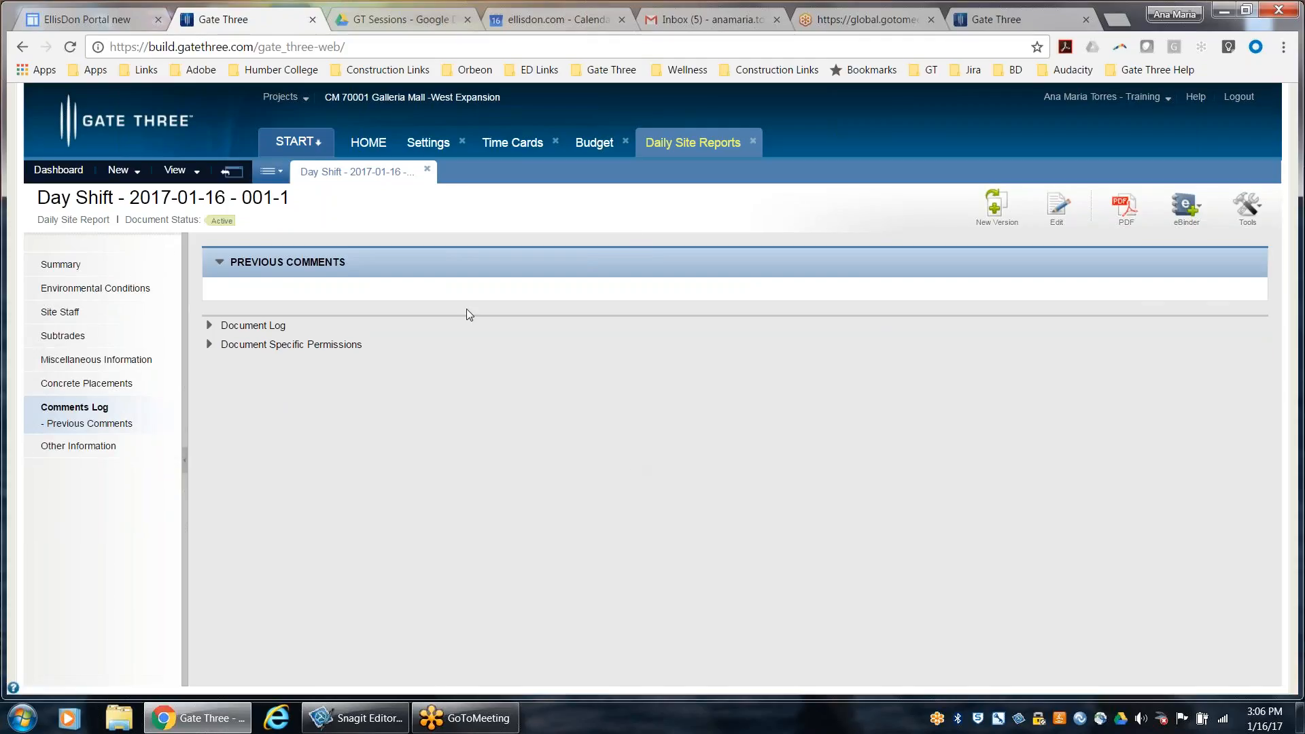